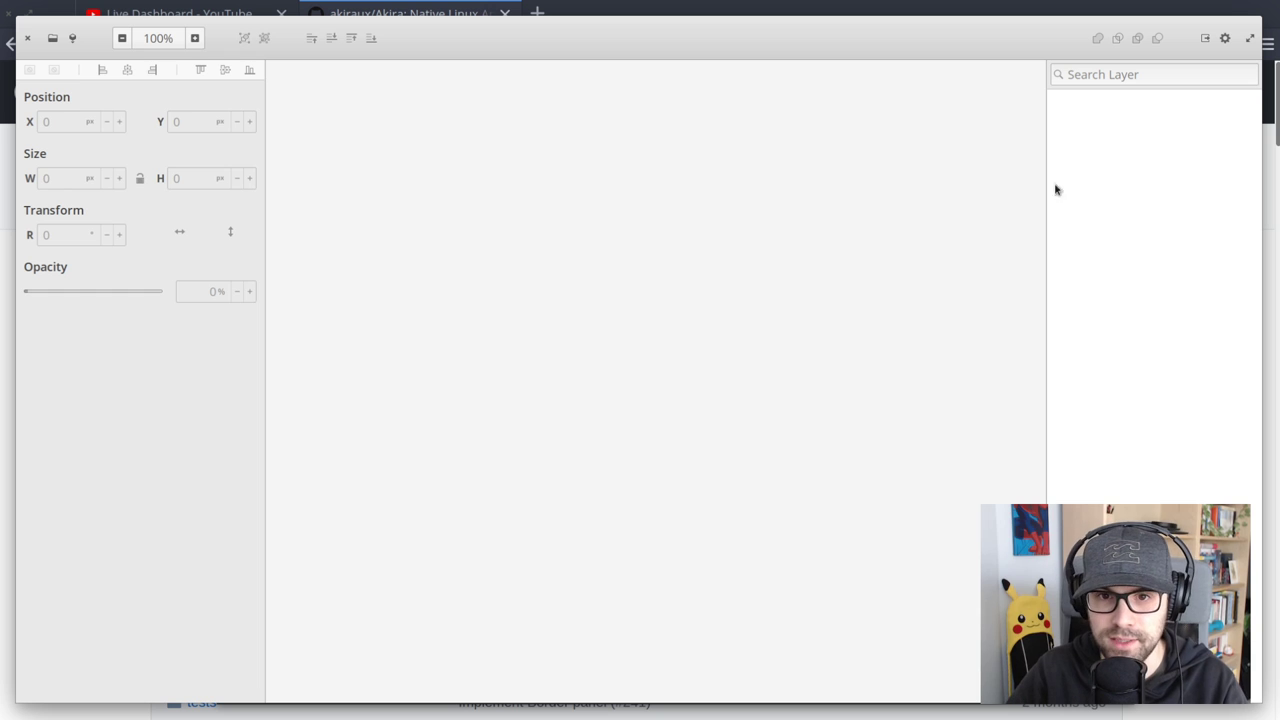
Turn on the dark interface theme in the application preferences and return to the canvas
left_click(1225, 39)
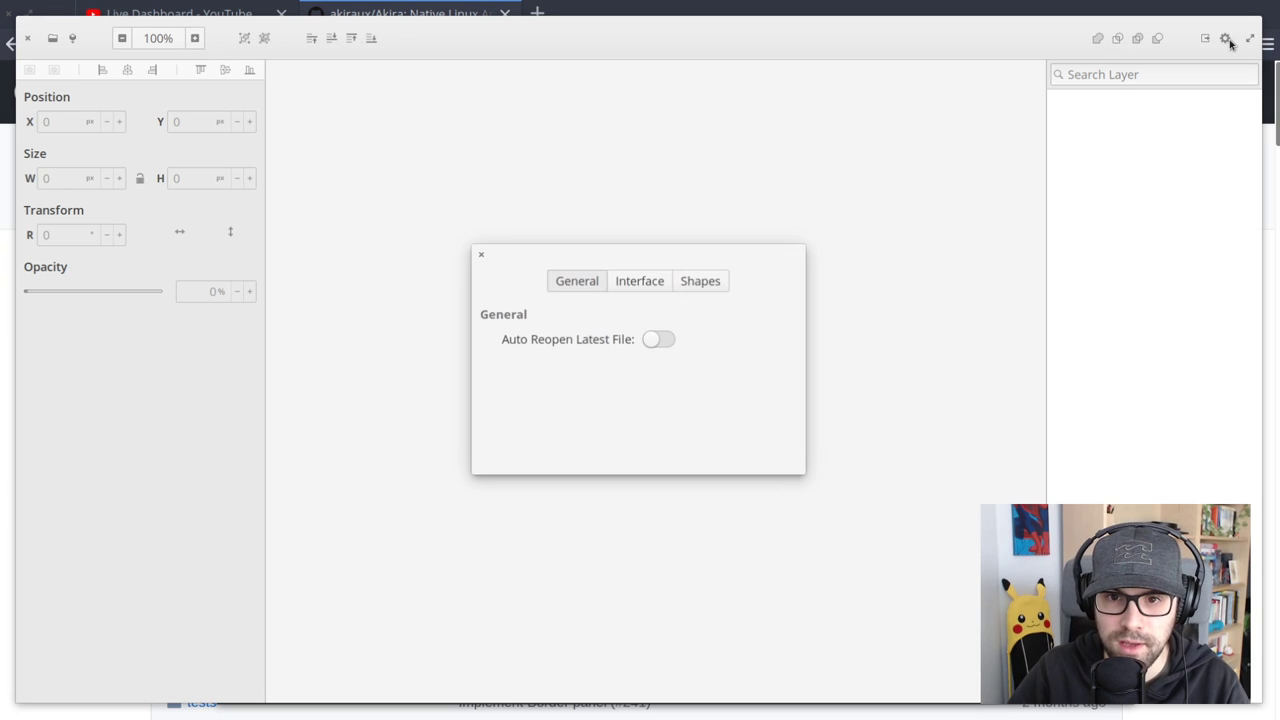
left_click(650, 285)
left_click(659, 339)
left_click(481, 255)
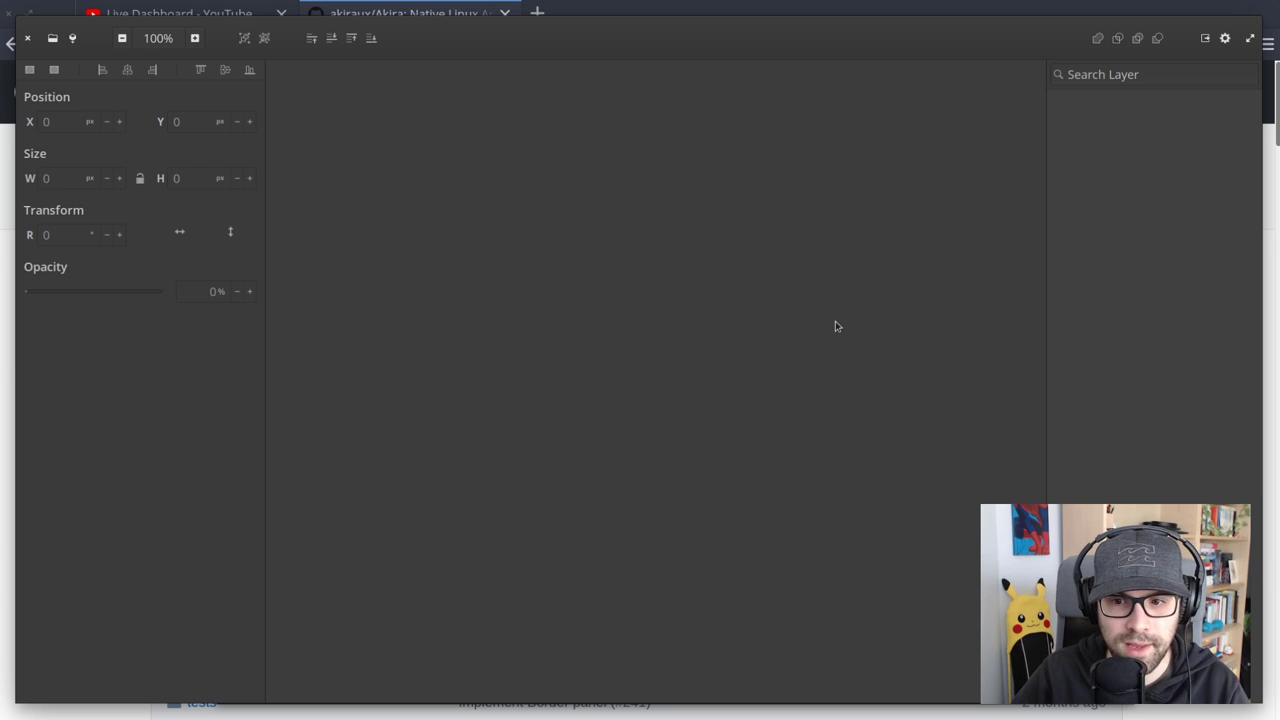
Turn off the dark theme and disable symbolic toolbar icons in the interface preferences
left_click(1223, 40)
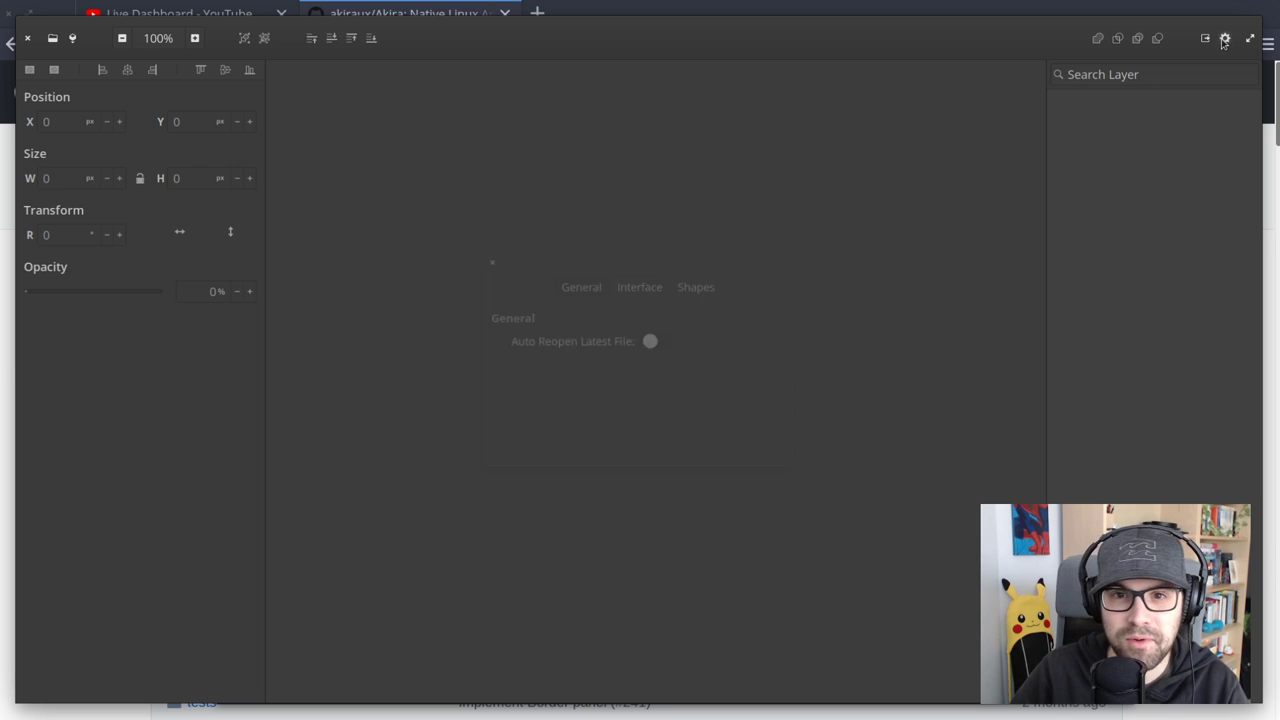
left_click(665, 283)
left_click(664, 340)
left_click(663, 409)
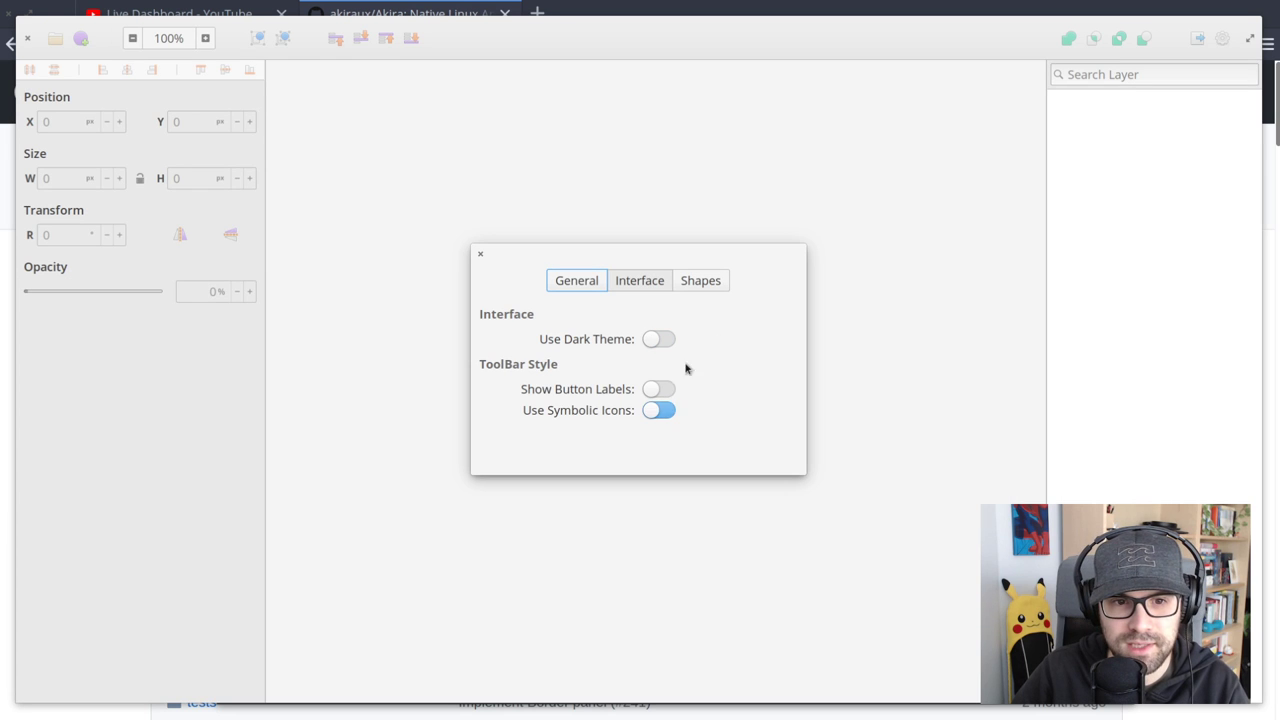
left_click(481, 253)
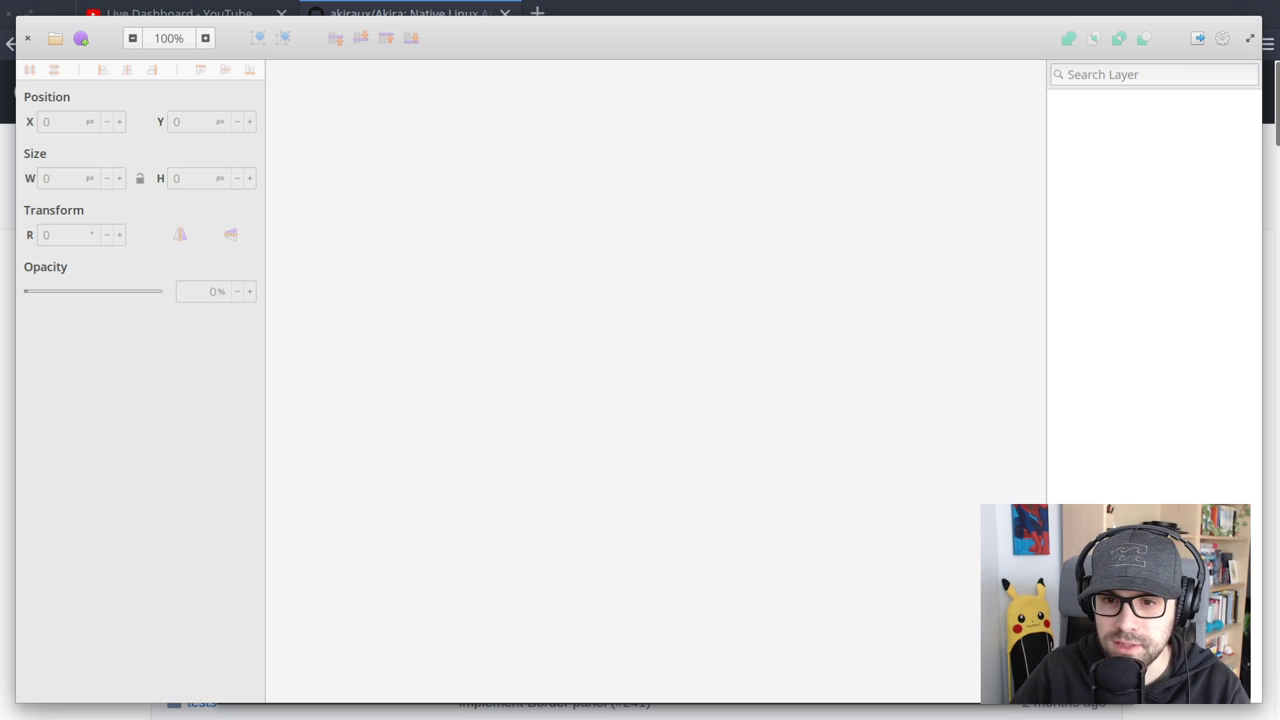
Review the default shape style preferences, and draw a rectangle about 503 by 473 px in the middle of the canvas
key("ctrl+comma")
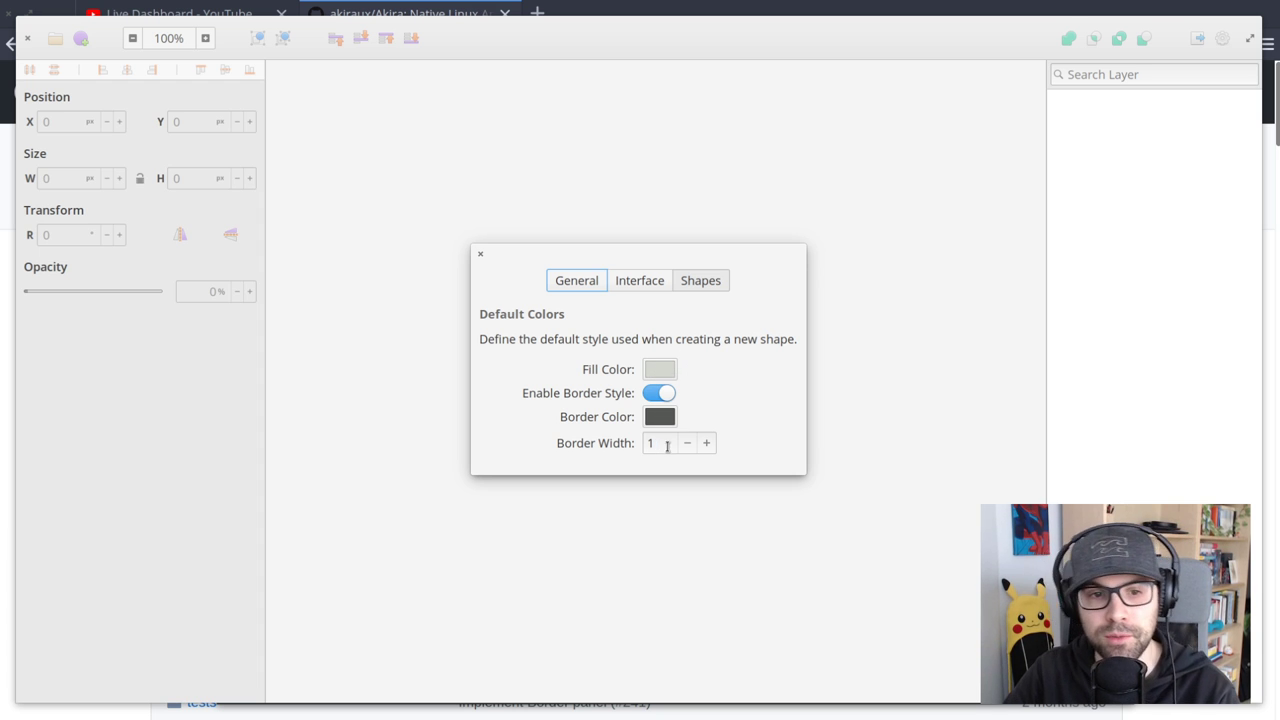
left_click(480, 256)
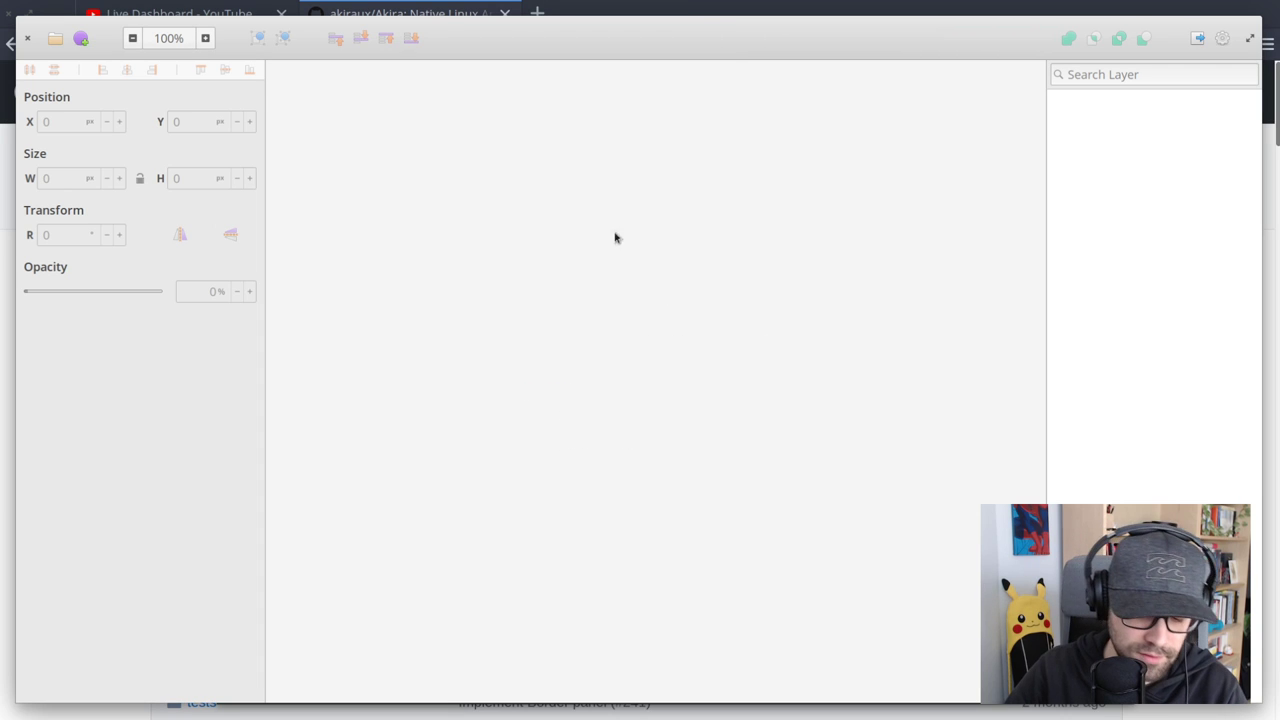
mouse_move(515, 188)
left_mouse_down()
mouse_move(670, 385)
mouse_move(847, 499)
left_mouse_up()
left_click(956, 336)
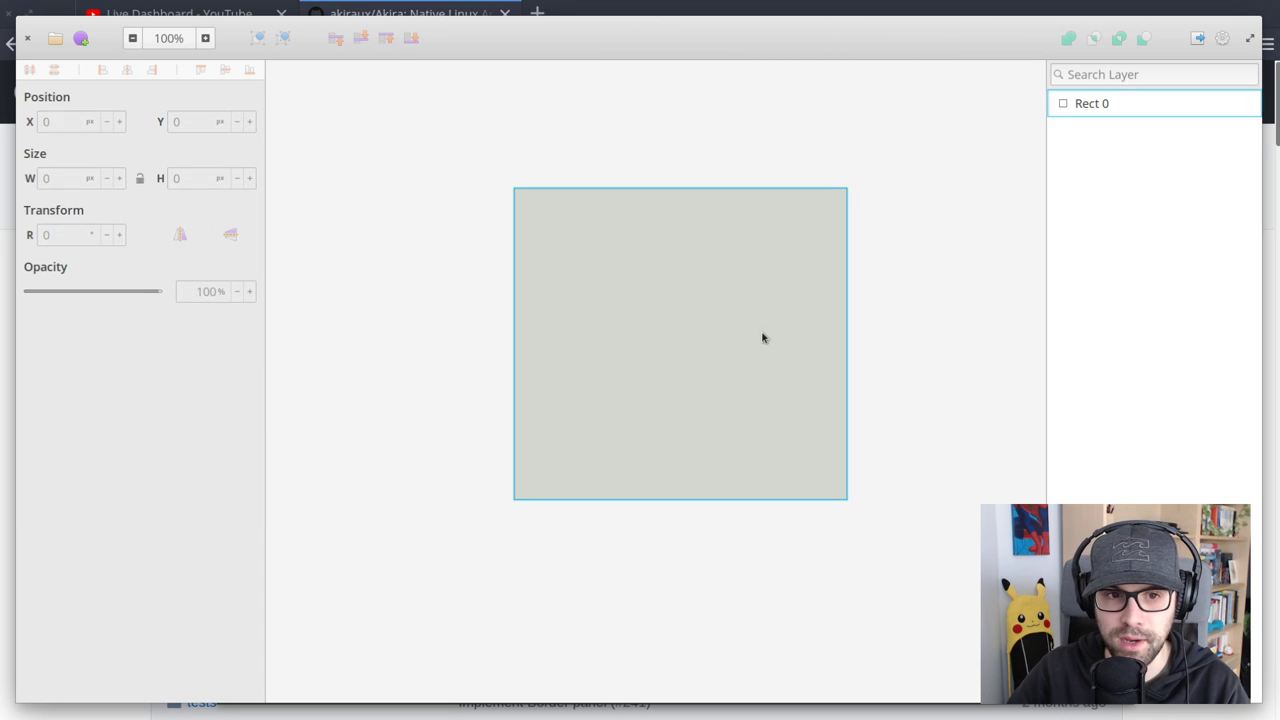
Move the rectangle up and left to about X 50209, Y 50163 and deselect it
left_click_drag(763, 337, 732, 339)
left_click(940, 337)
left_click(646, 302)
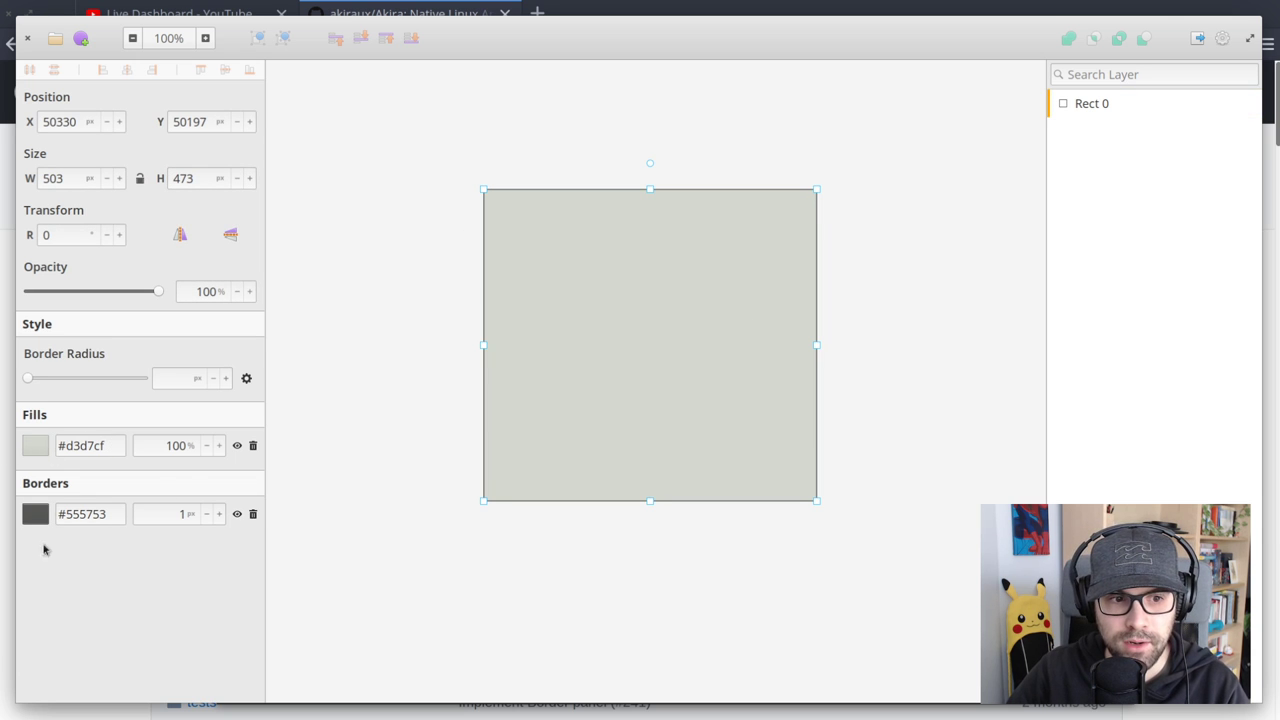
left_click(840, 240)
left_click_drag(685, 351, 605, 326)
left_click(858, 290)
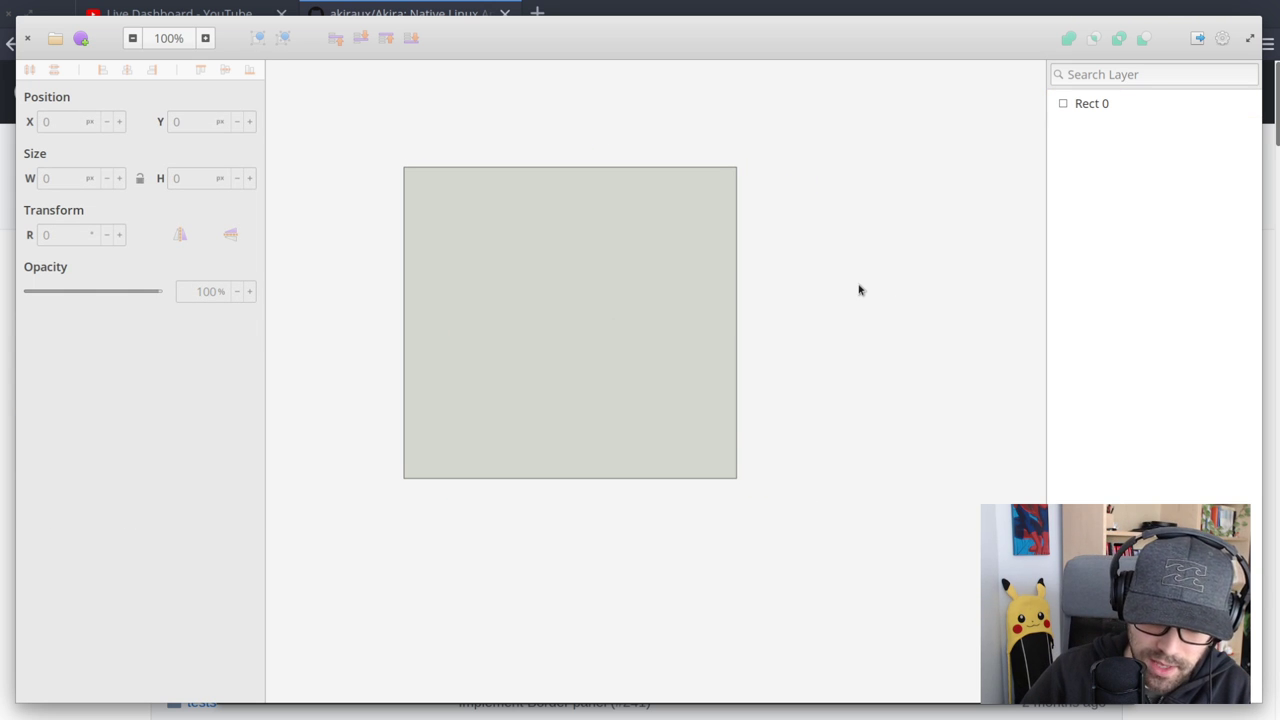
Set the default fill color for new shapes to blue (#3465a4) in the preferences
key("ctrl+period")
key("ctrl+period")
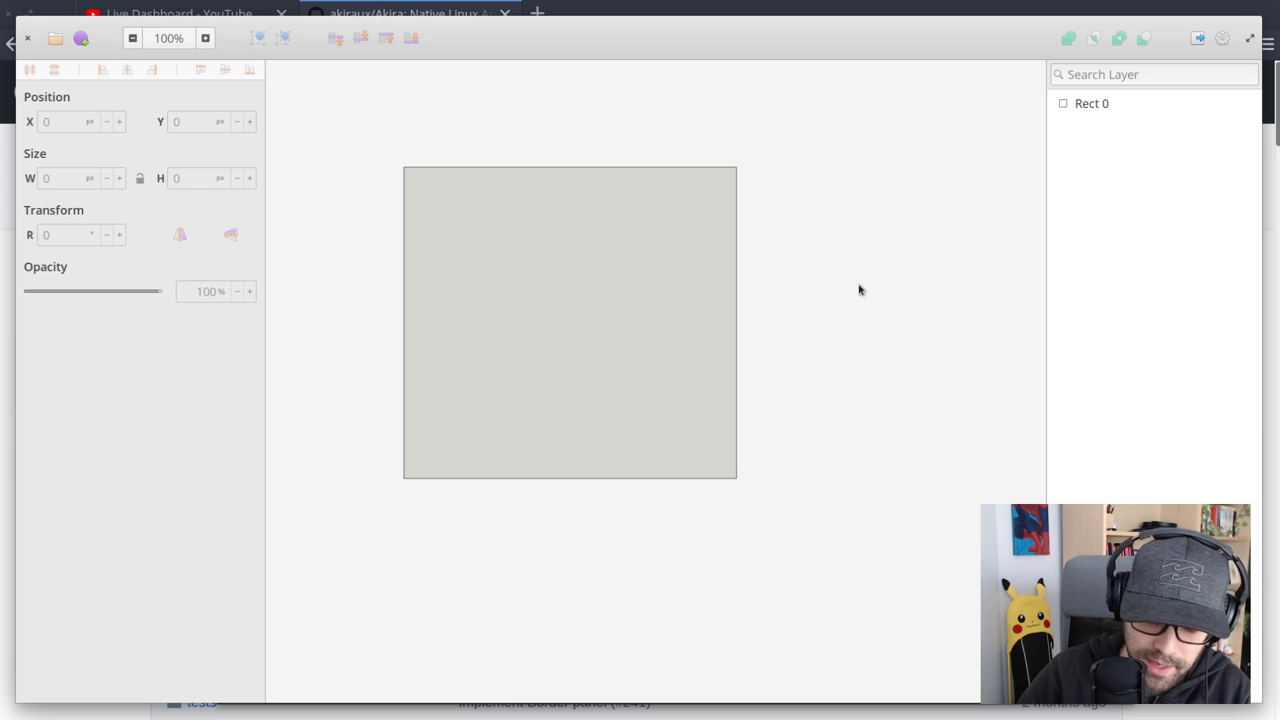
key("ctrl+comma")
left_click(699, 280)
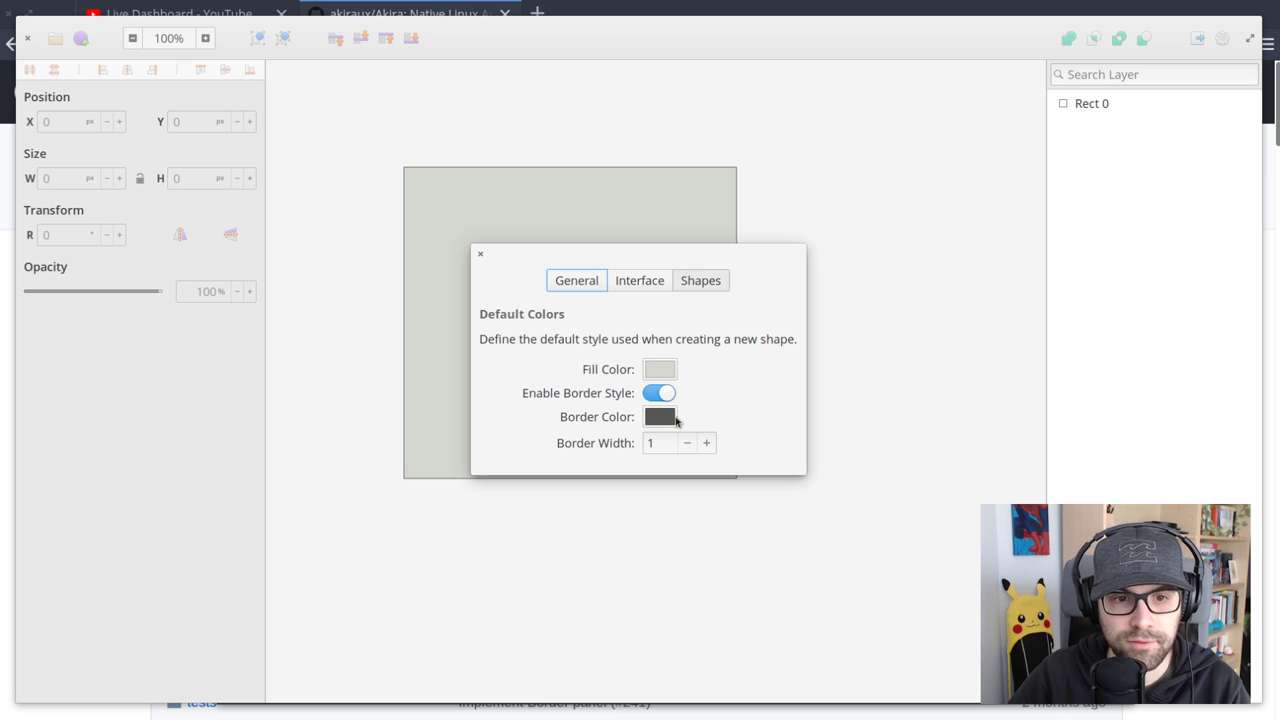
left_click(662, 370)
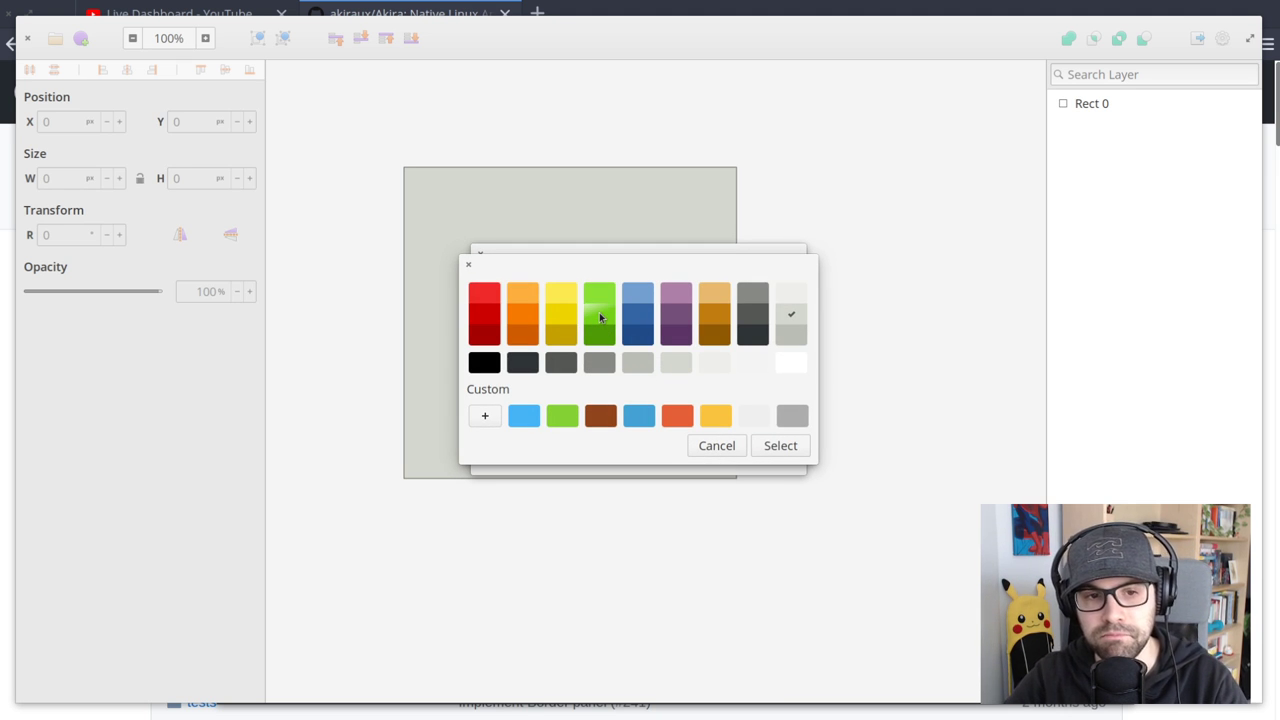
left_click(635, 320)
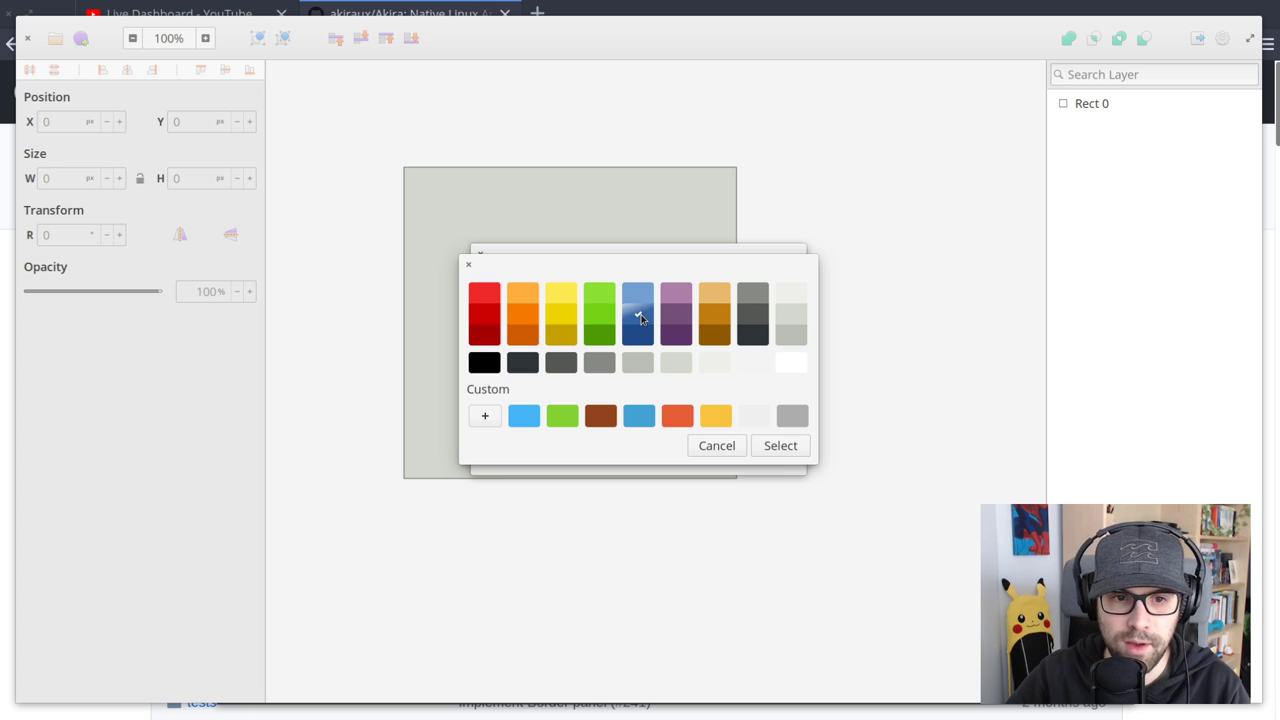
left_click(780, 445)
Set the default border for new shapes to dark purple (#5c3566) with a width of 6
left_click(652, 417)
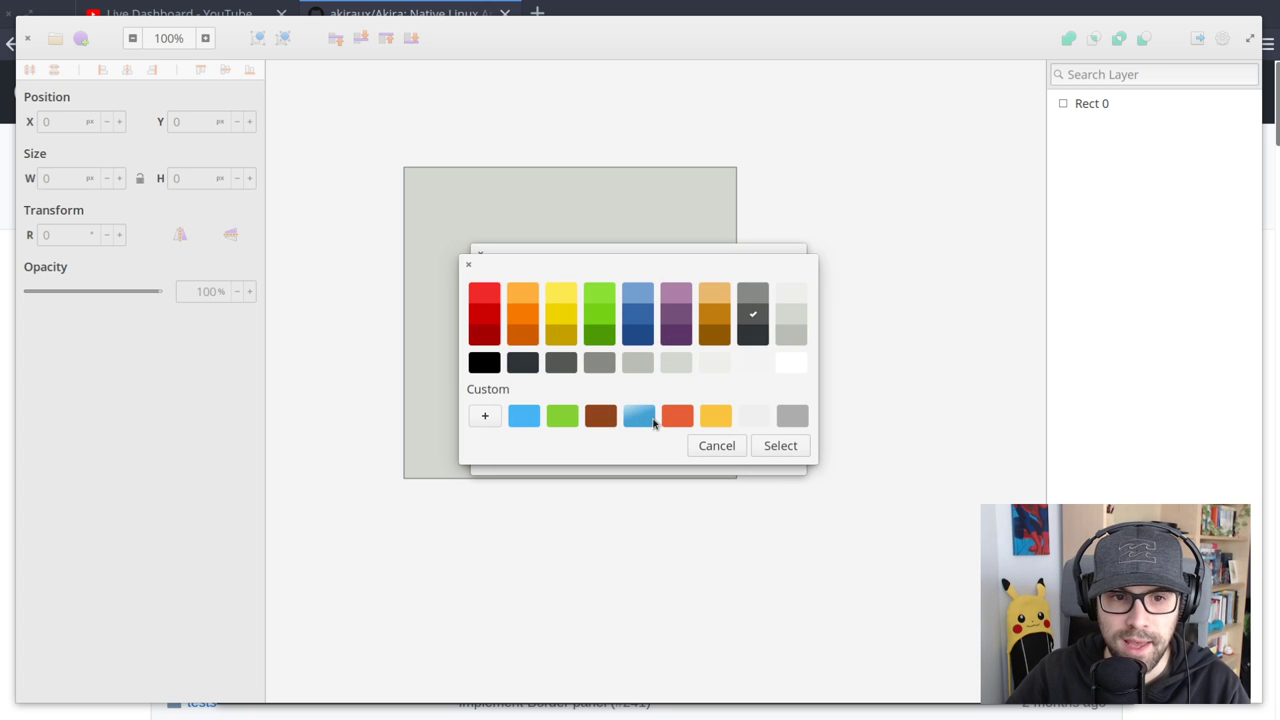
left_click(777, 442)
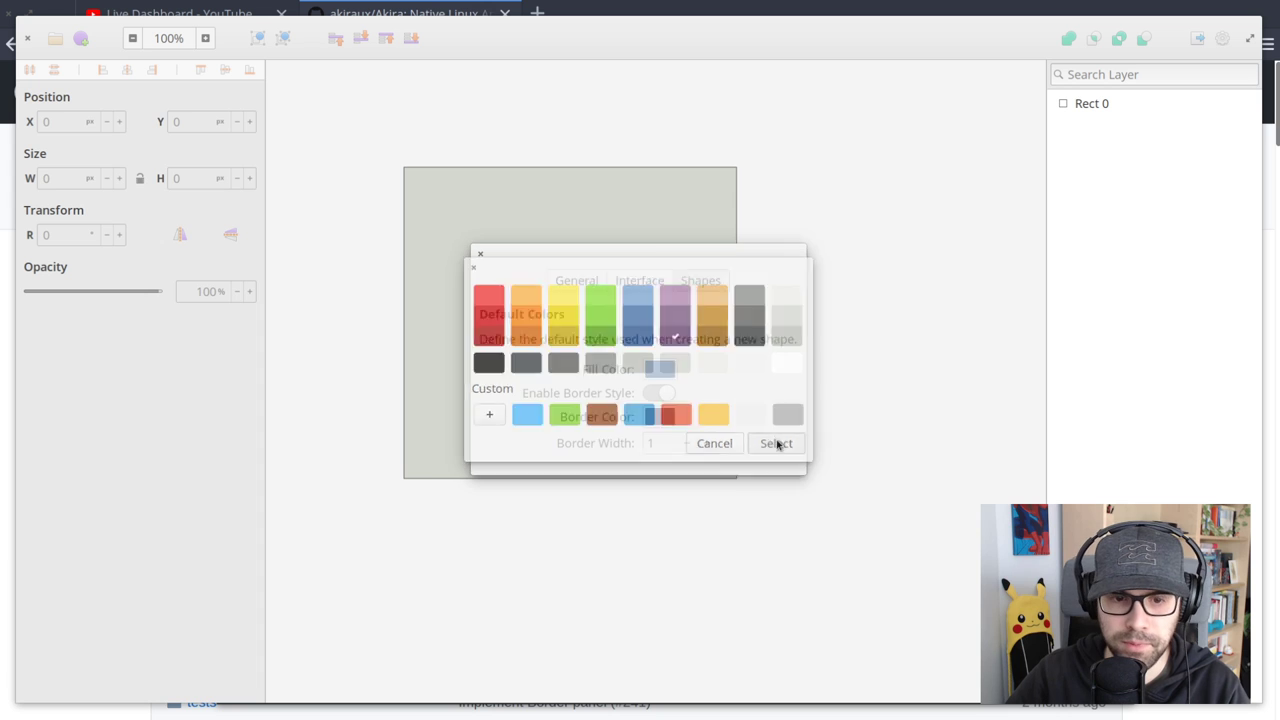
left_click(708, 443)
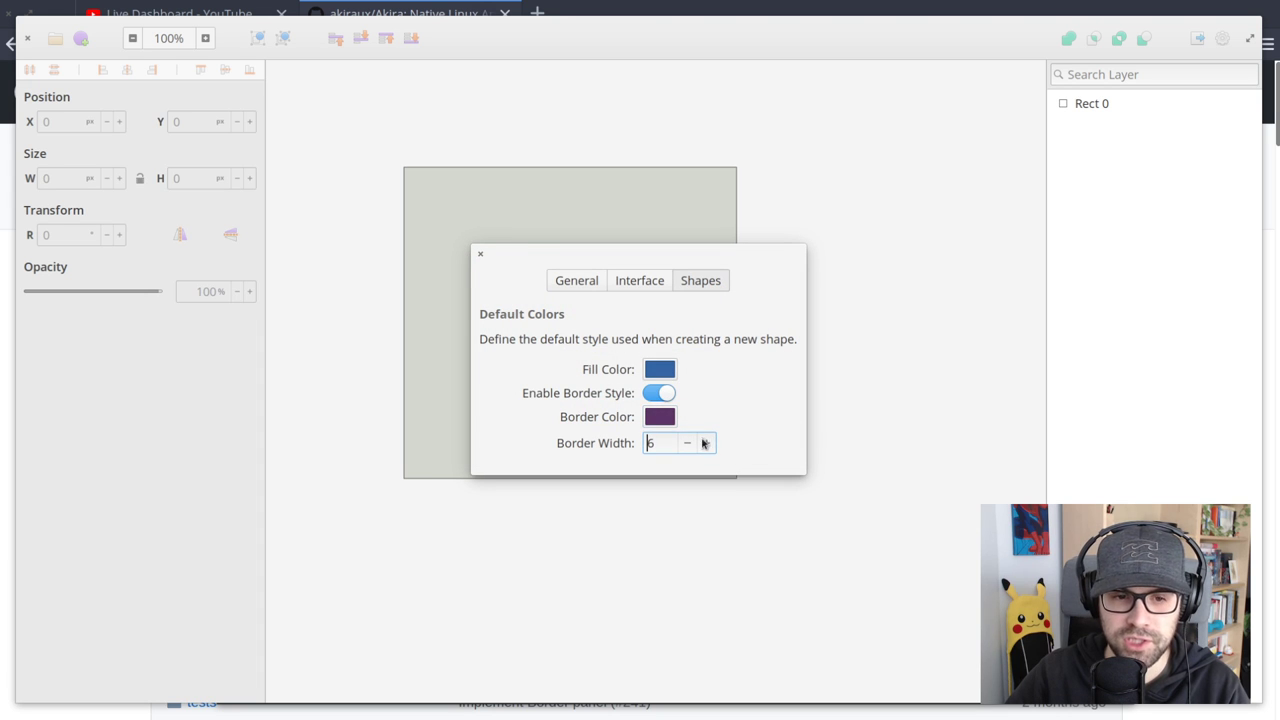
left_click(481, 255)
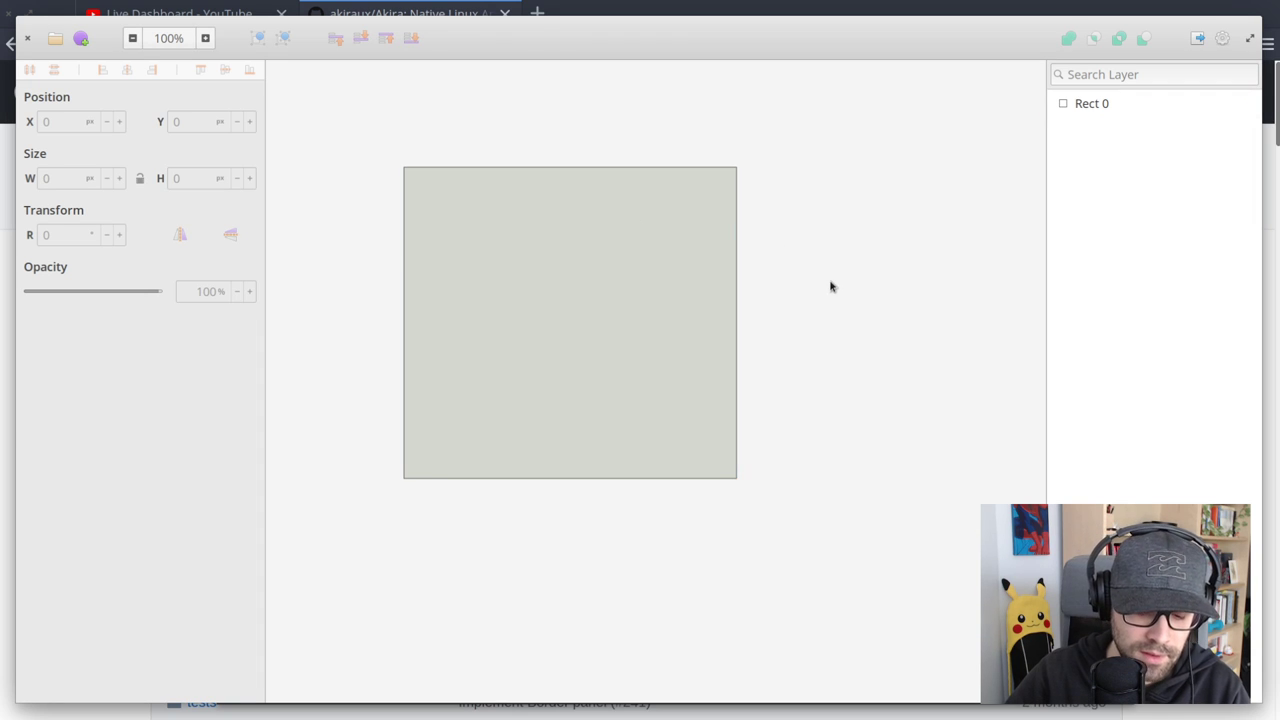
Draw an ellipse about 426 by 361 px overlapping the lower right part of the grey rectangle
key("e")
mouse_move(563, 249)
left_mouse_down()
mouse_move(829, 457)
mouse_move(846, 486)
left_mouse_up()
key("e")
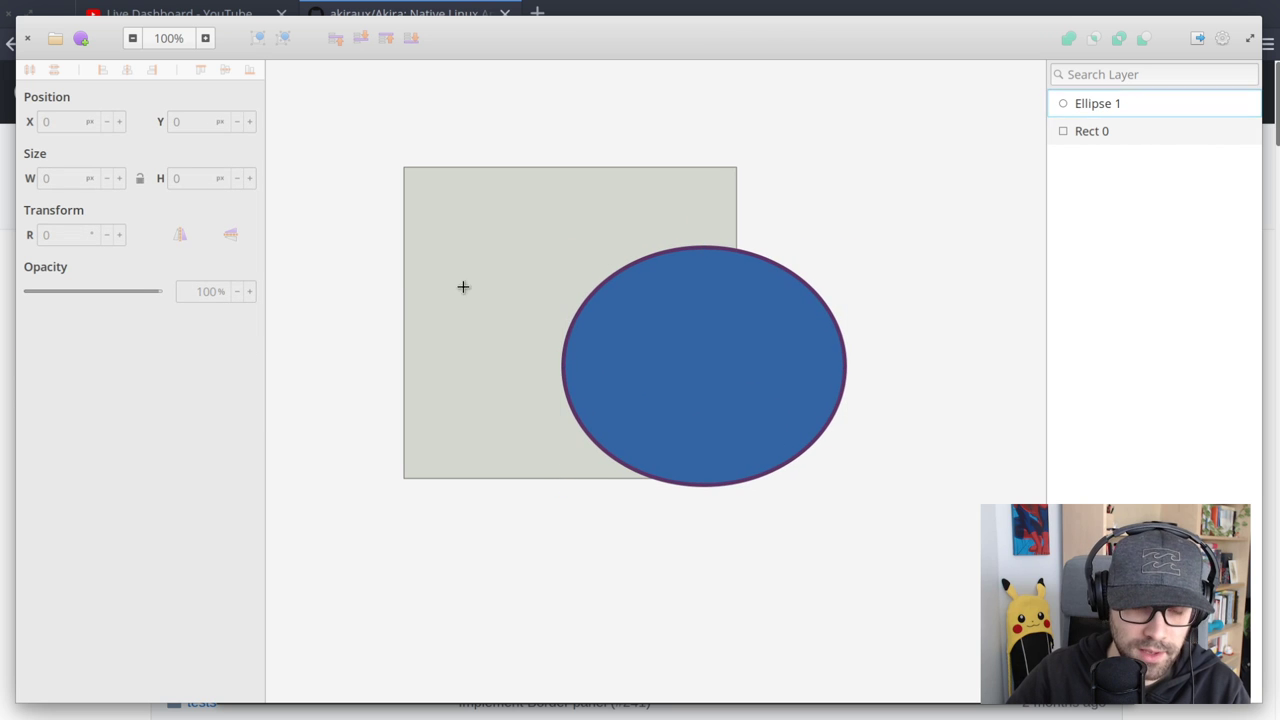
Draw a blue rectangle about 309 by 337 px and move it over the ellipse's lower right part
key("r")
left_click_drag(431, 308, 634, 531)
left_click_drag(573, 435, 828, 507)
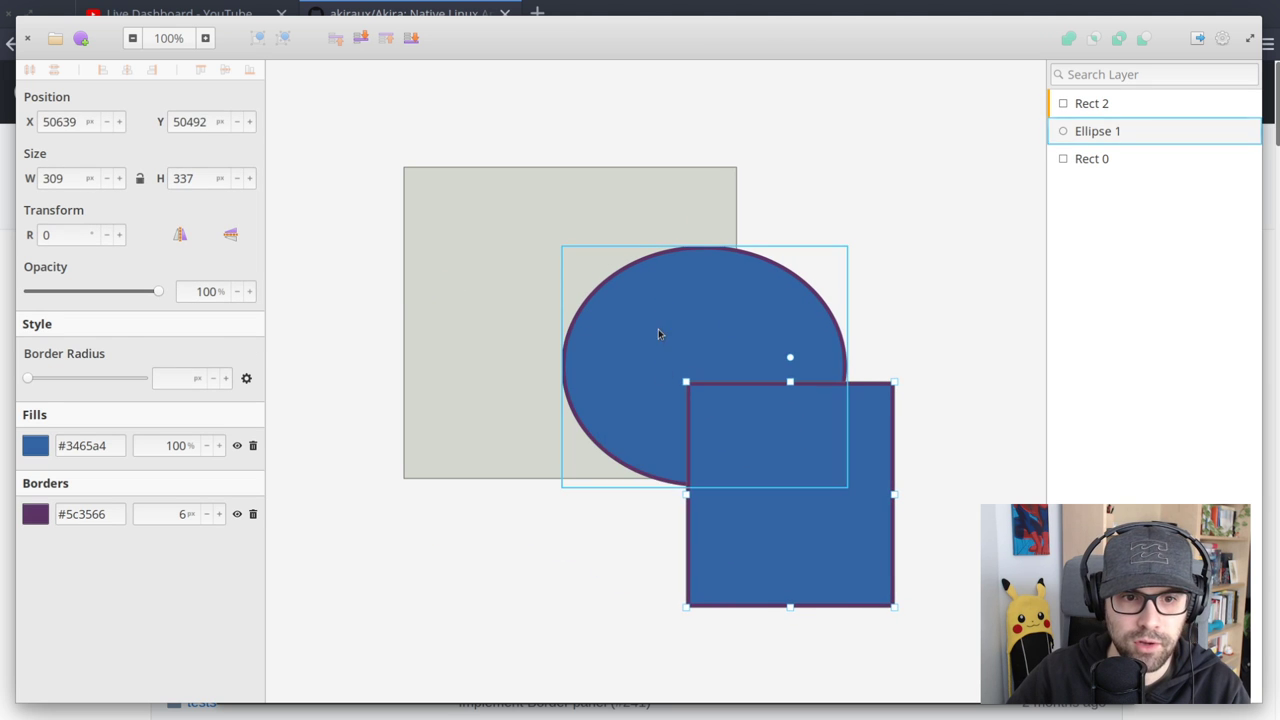
Reposition the ellipse to about X 50486, Y 50218 and the blue rectangle to about X 50662, Y 50435
left_click_drag(658, 333, 552, 298)
left_click(829, 520)
left_click_drag(551, 361, 645, 366)
left_click_drag(810, 546, 826, 509)
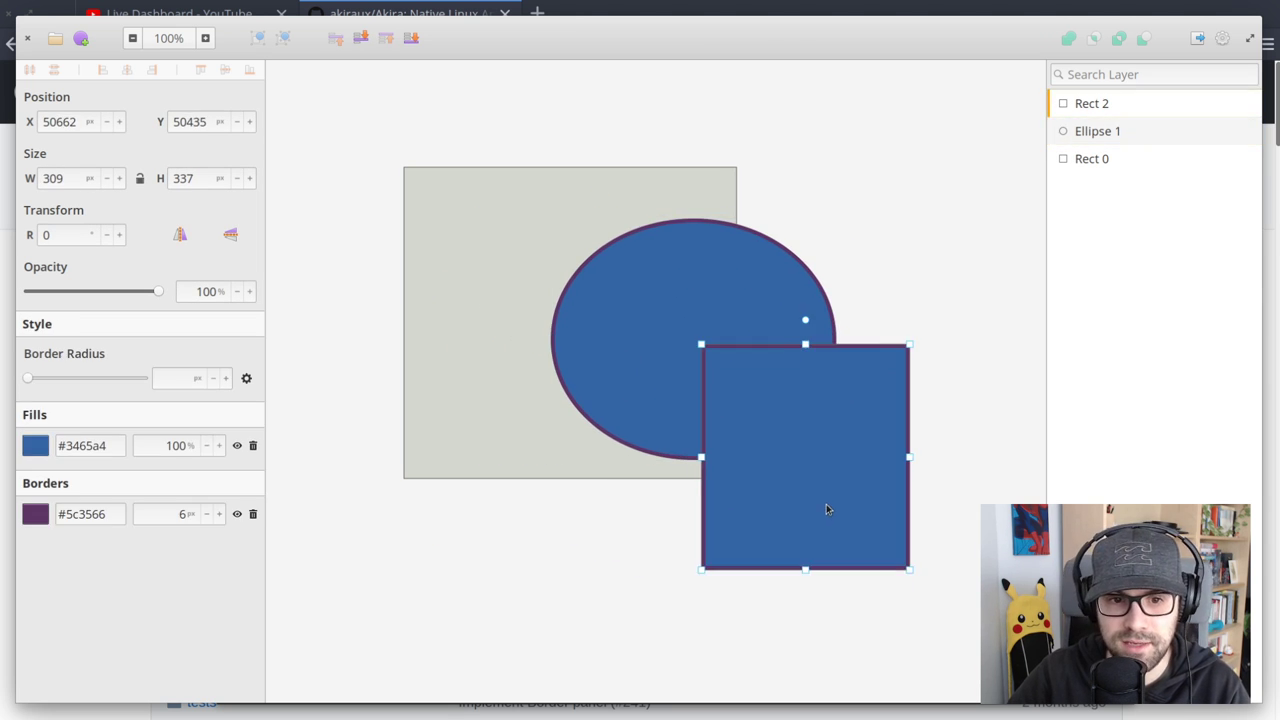
left_click_drag(650, 350, 685, 335)
Select the two rectangles and the ellipse in turn to examine their fill and border styles, then clear the selection
left_click(786, 533)
left_click(494, 369)
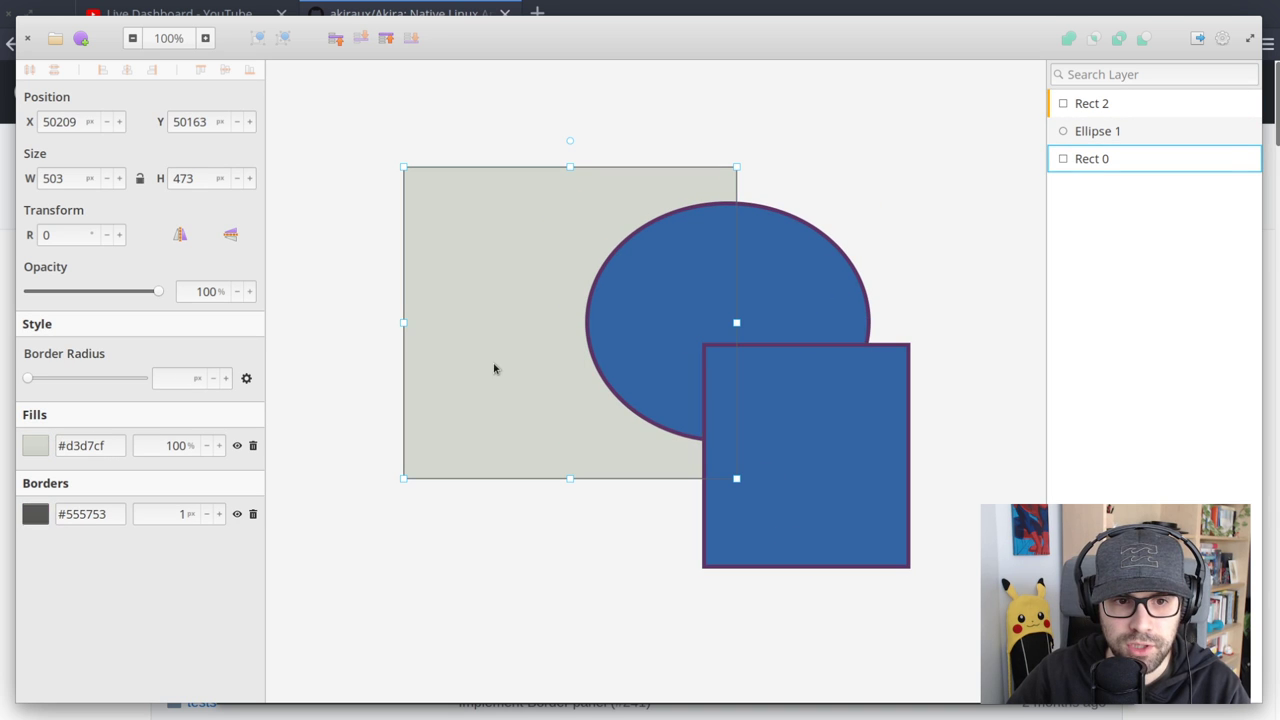
left_click(765, 313)
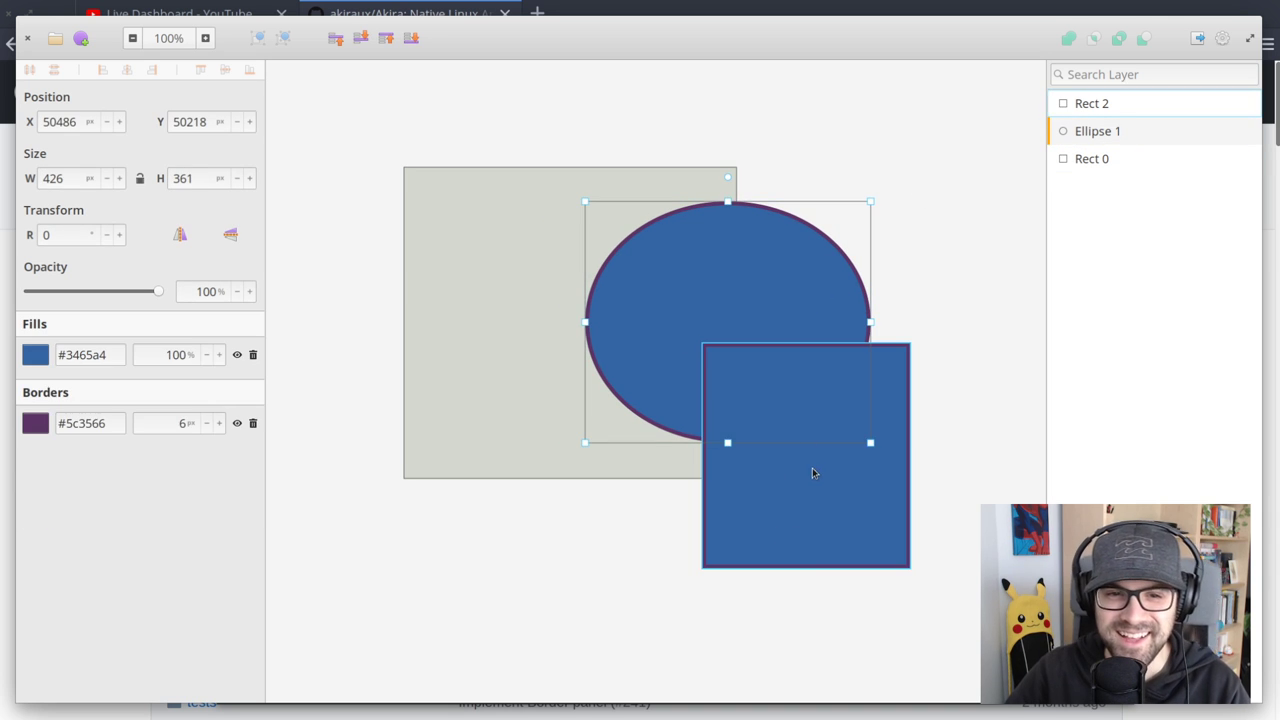
left_click(812, 467)
left_click(789, 267, "shift")
left_click(931, 175)
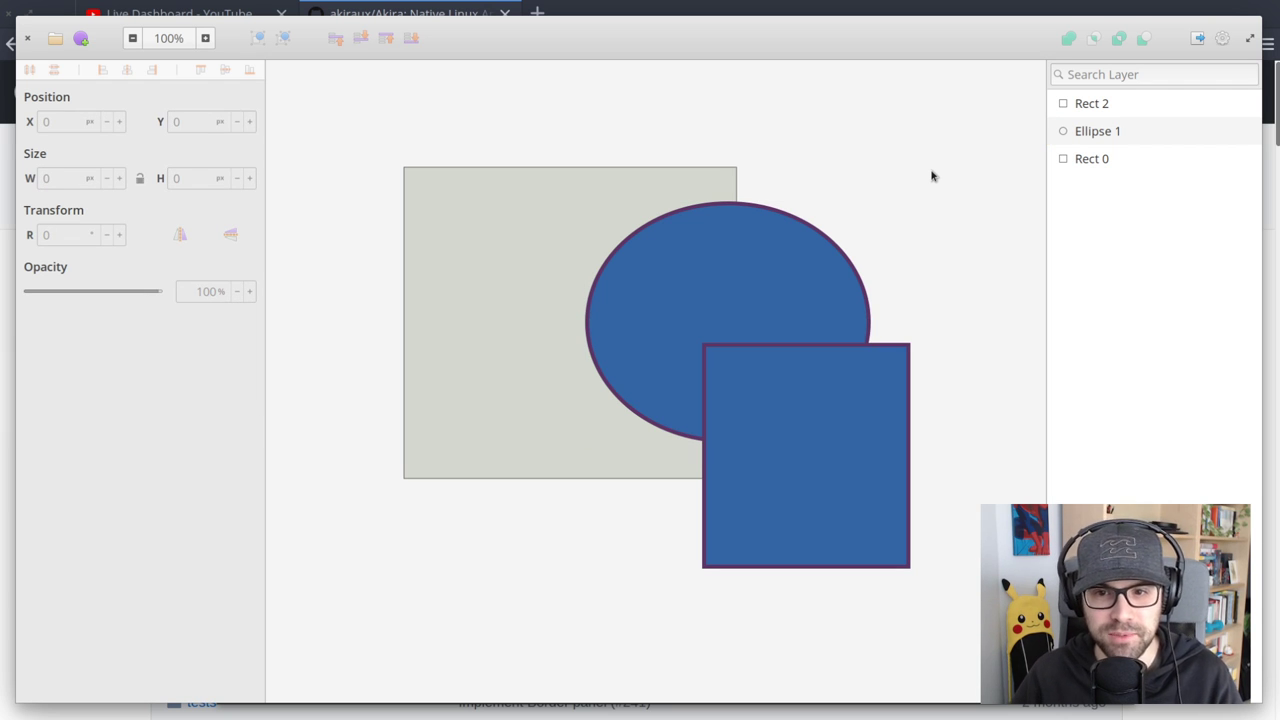
Change the default fill color for new shapes to grey (#babdb6) in the preferences
left_click(1224, 39)
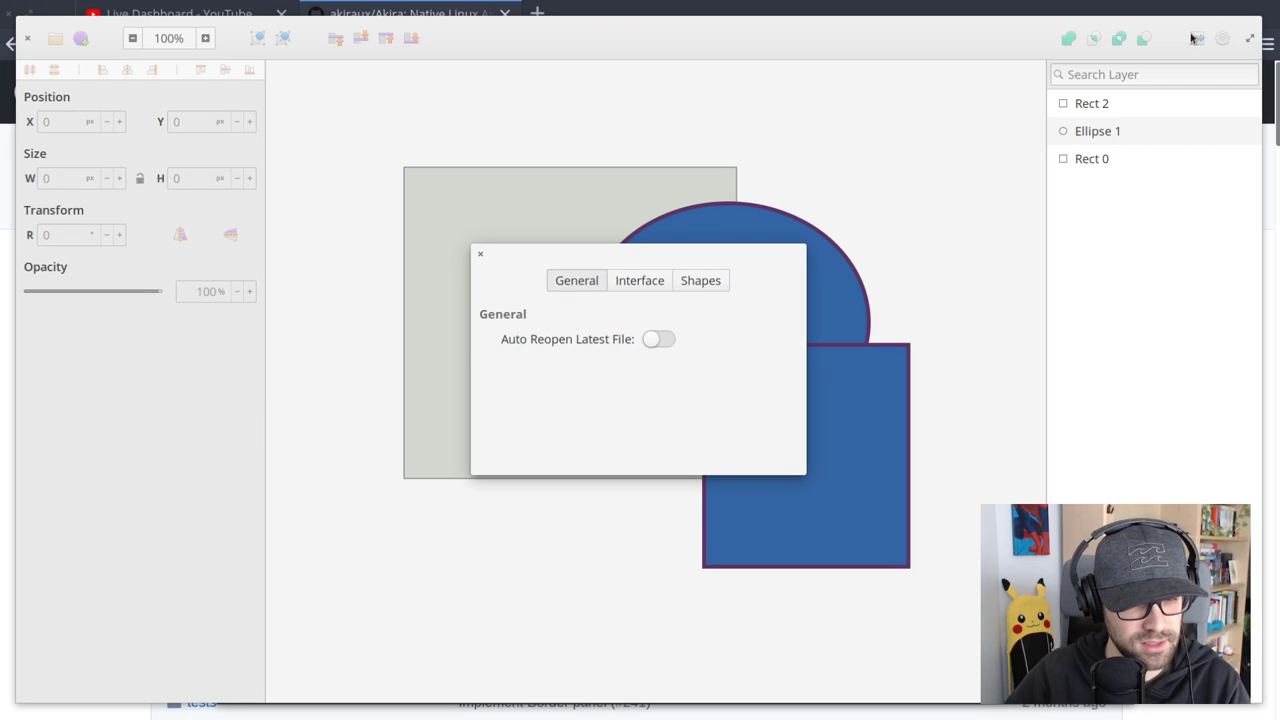
left_click(708, 286)
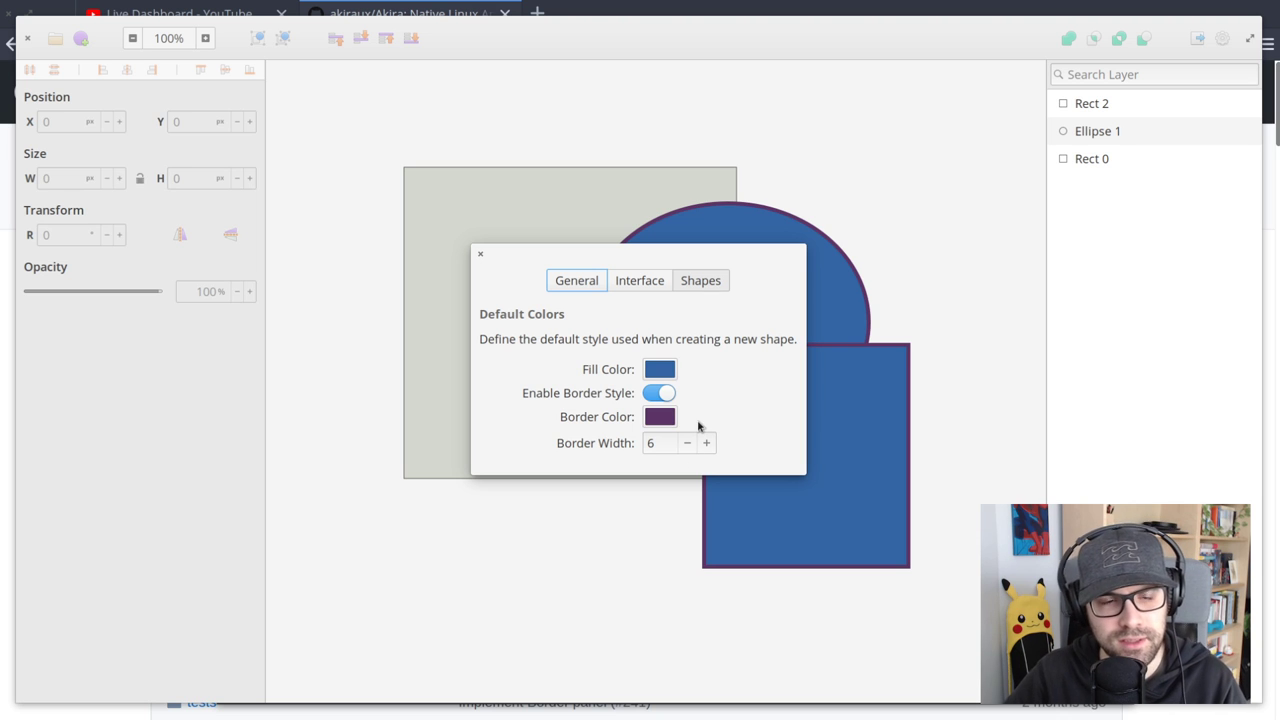
left_click(668, 372)
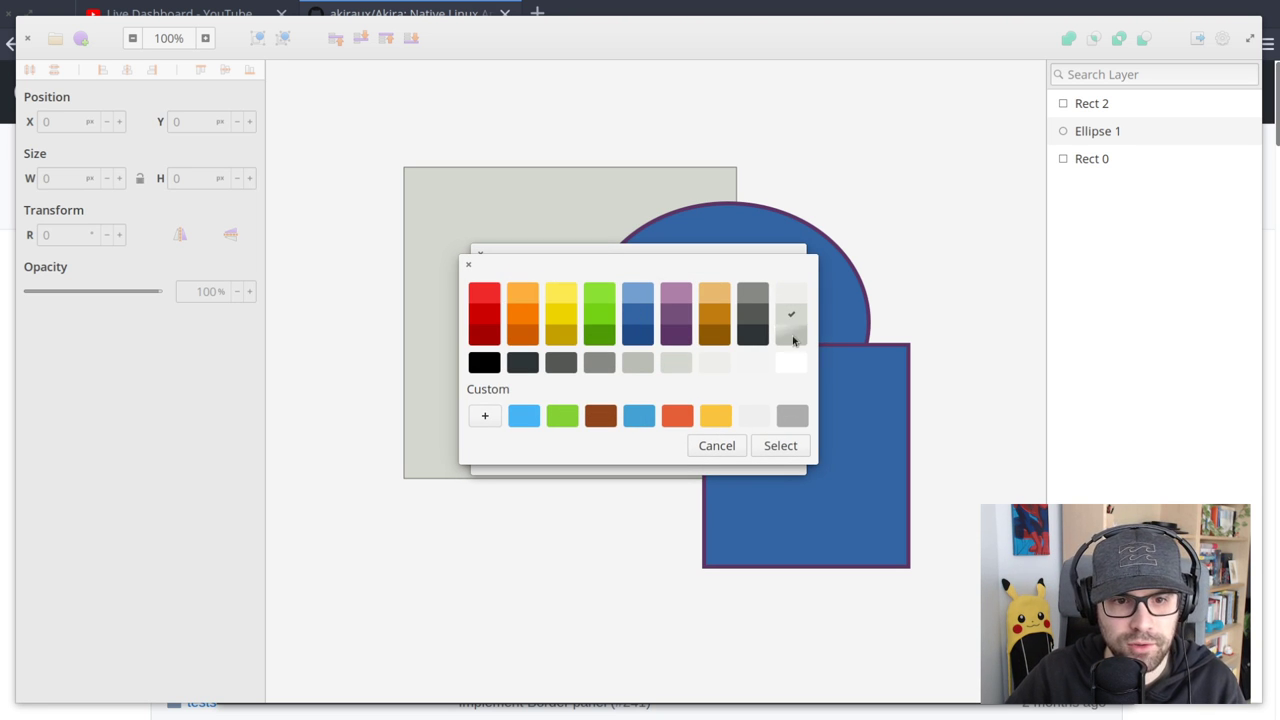
left_click(780, 445)
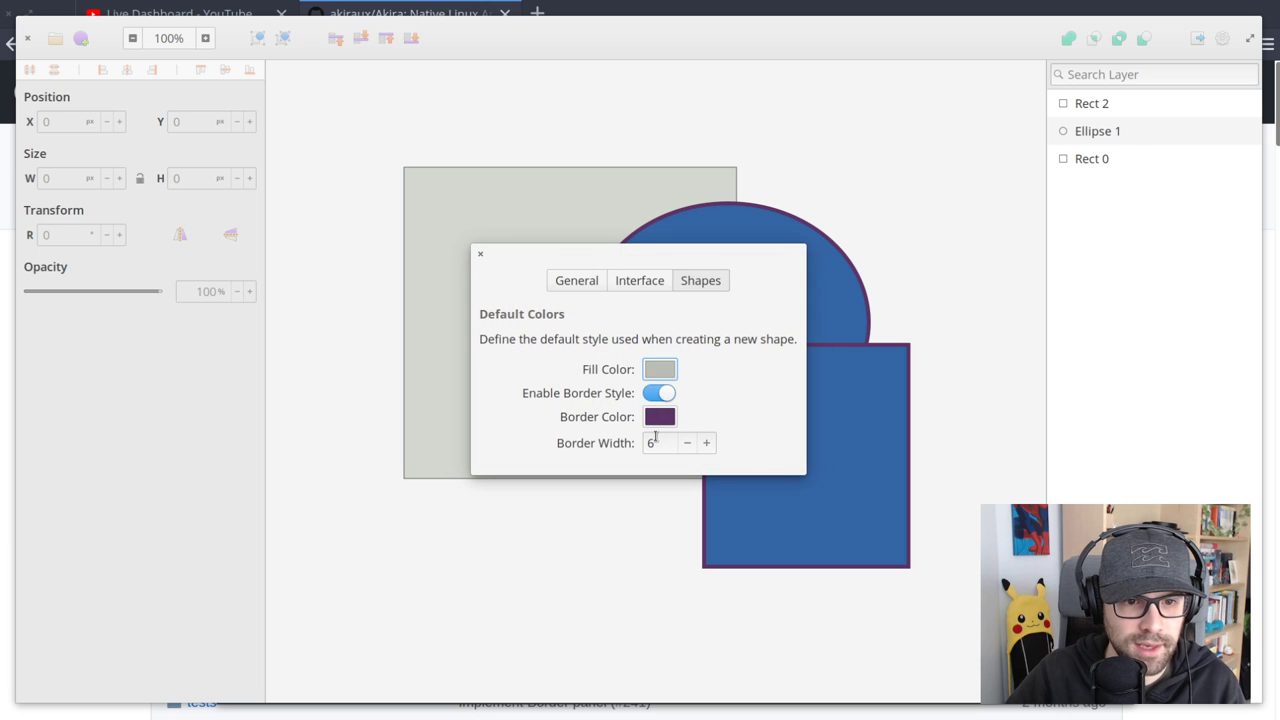
Set the default border to dark grey with width 1, and disable the border style for new shapes
left_click_drag(662, 444, 611, 443)
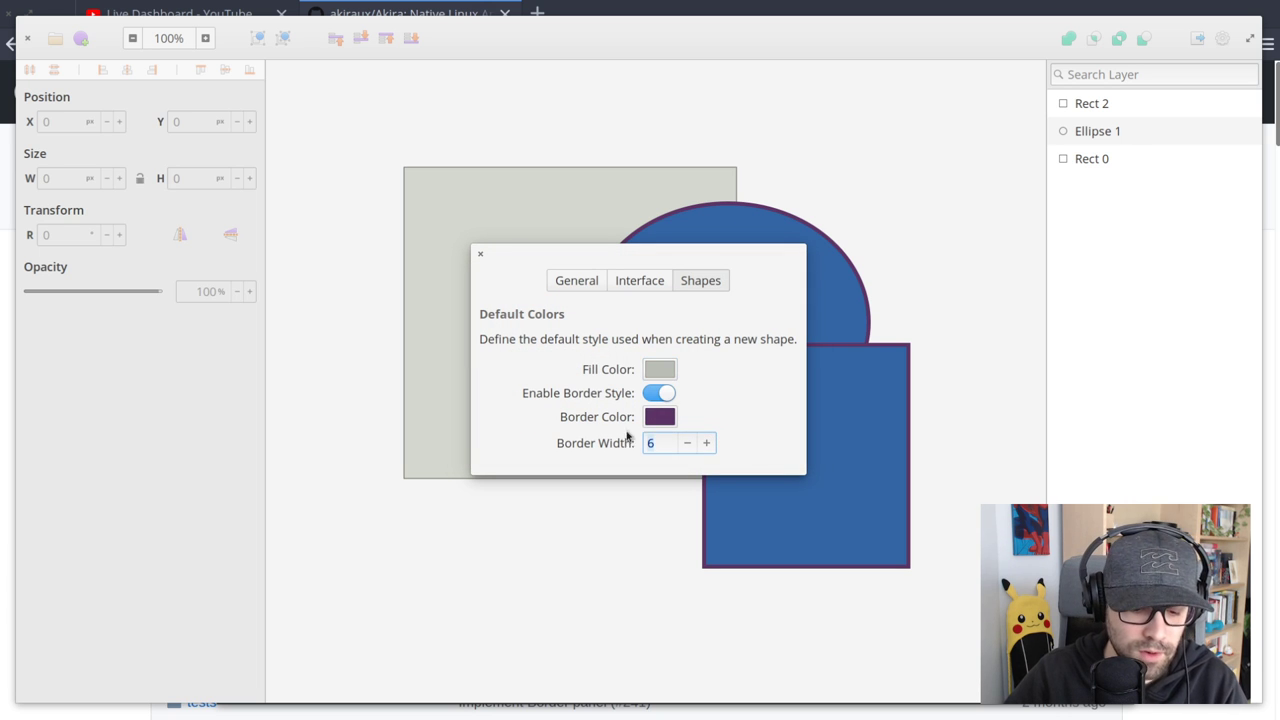
left_click(660, 416)
left_click(756, 313)
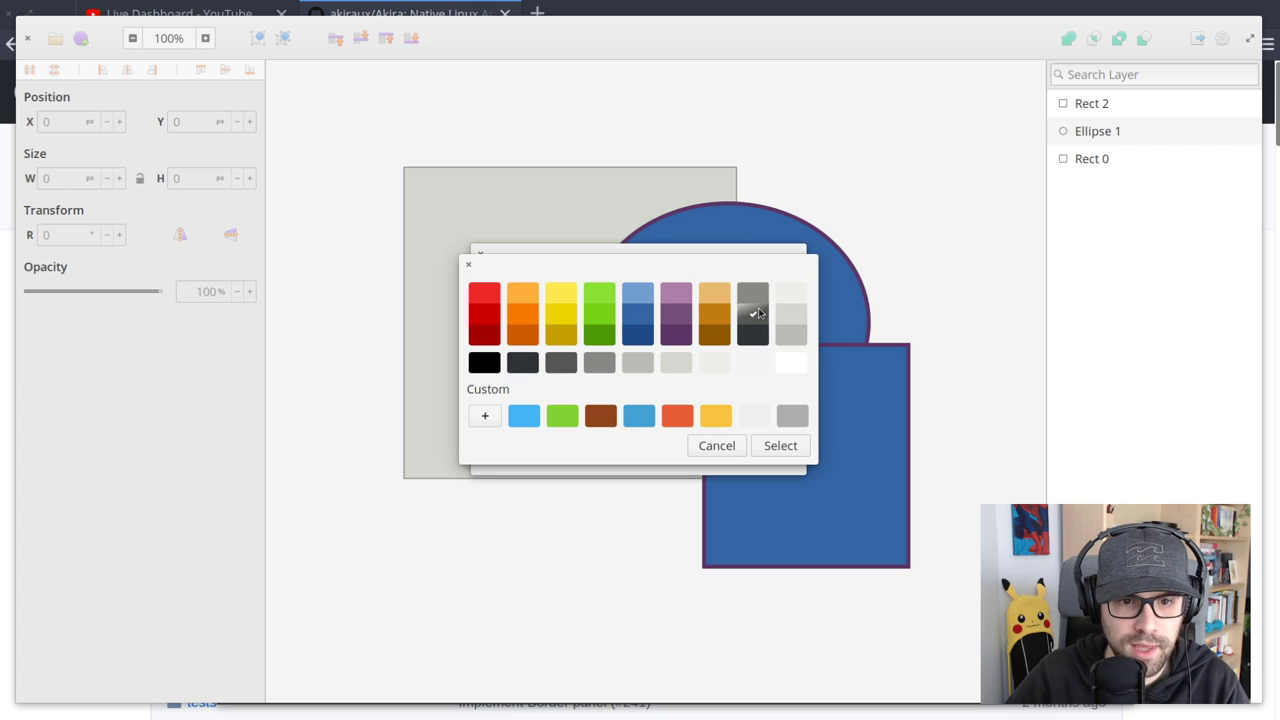
left_click(779, 447)
left_click(659, 393)
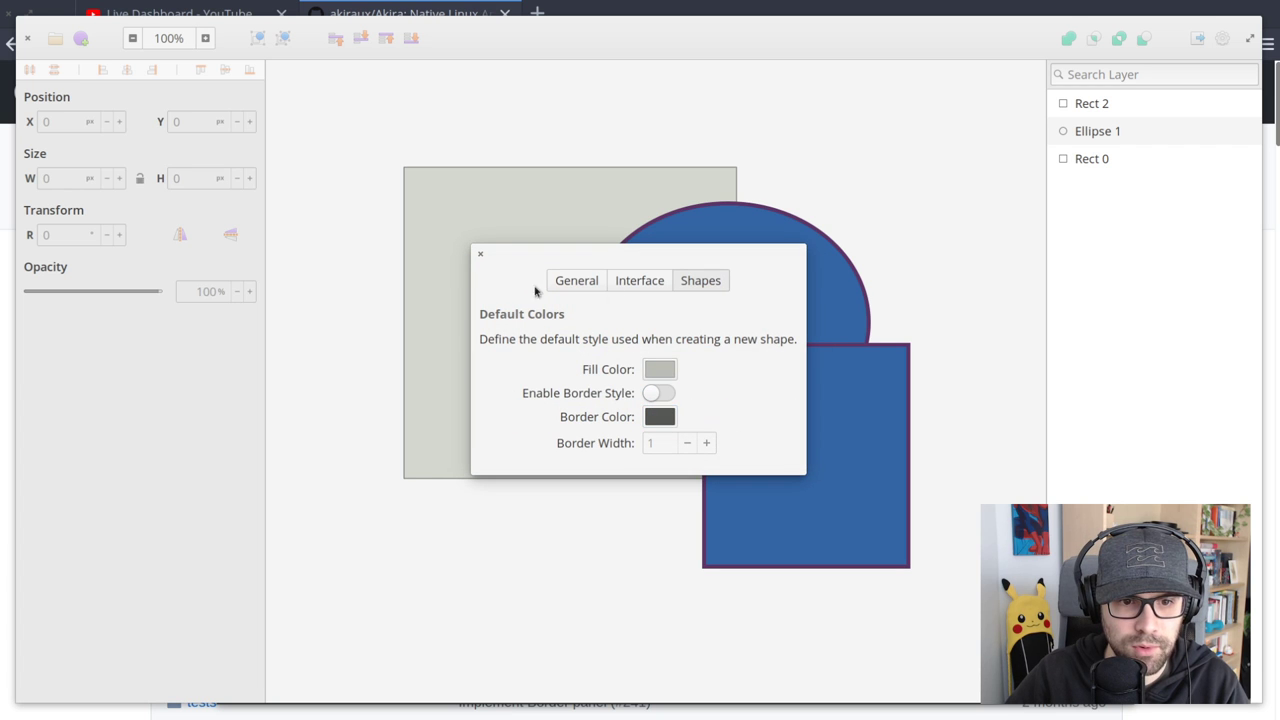
left_click(480, 256)
Draw a circle about 226 by 231 px, placed over the large rectangle's left edge, and give it a black 6 px border
left_click_drag(500, 512, 643, 663)
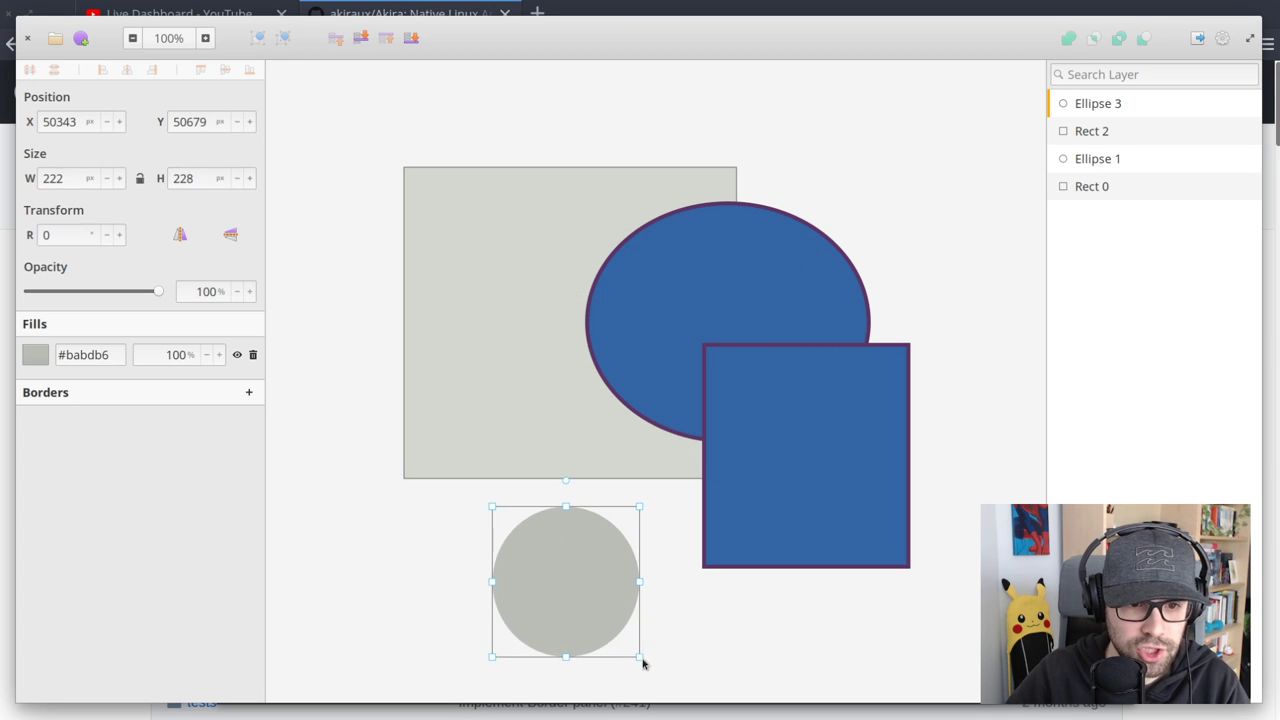
mouse_move(531, 546)
left_mouse_down()
mouse_move(477, 420)
mouse_move(374, 306)
left_mouse_up()
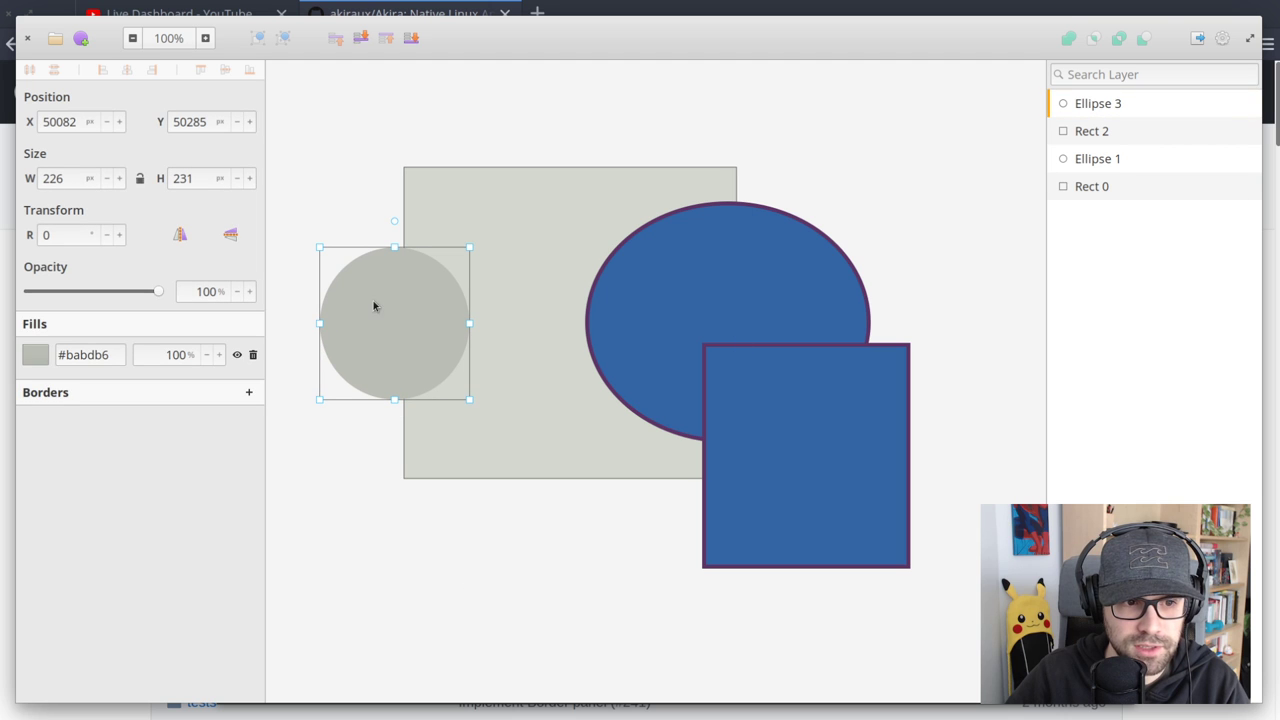
left_click(251, 393)
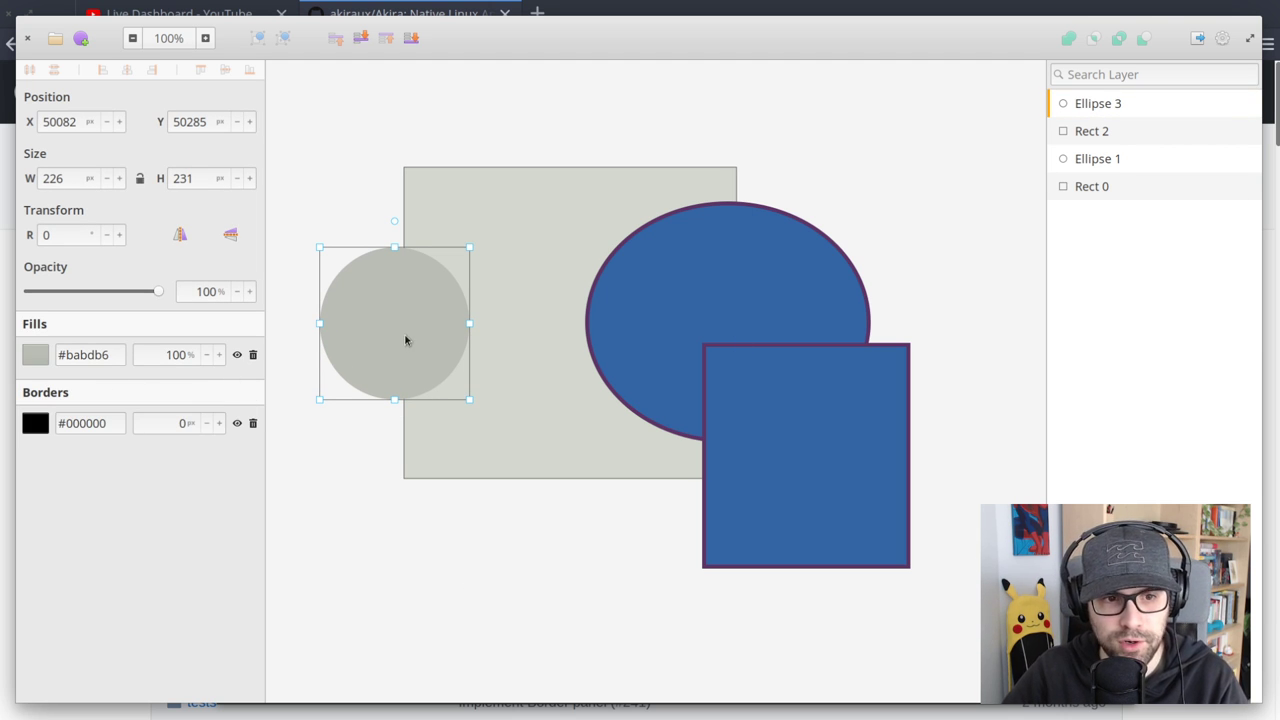
left_click(219, 423)
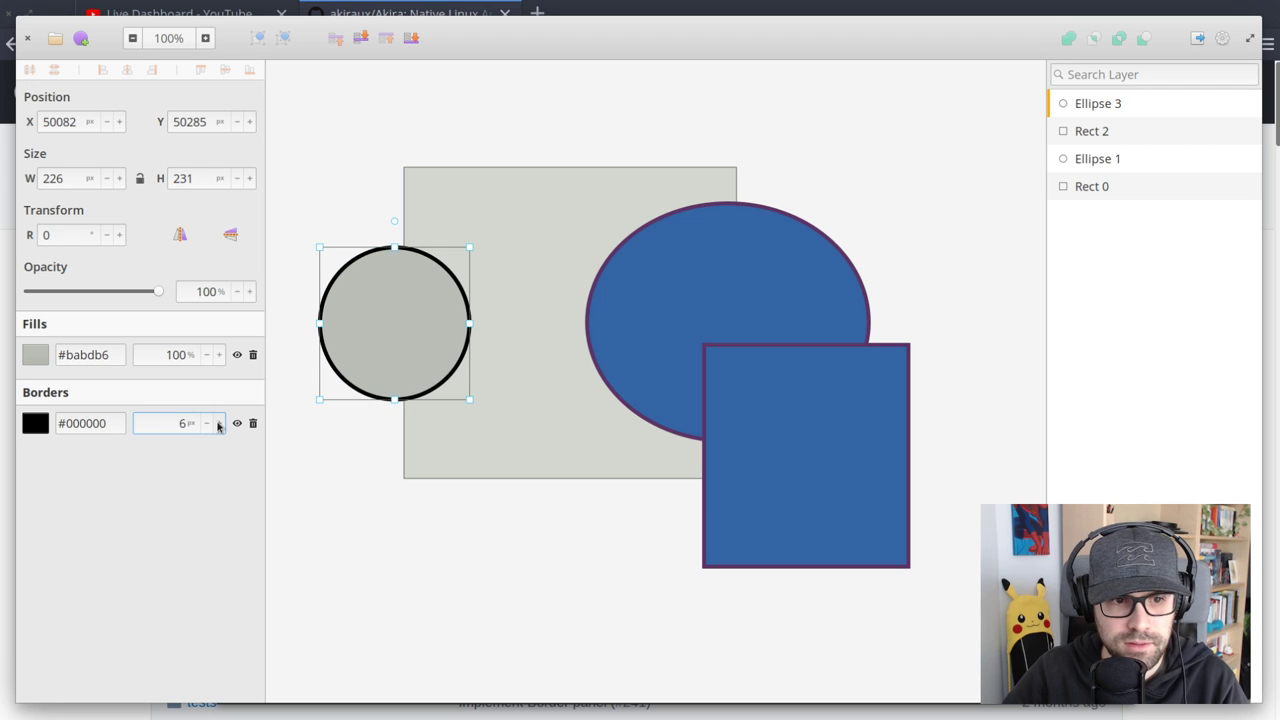
Change the fill color of the large light-grey rectangle to green (#84c940)
left_click(557, 316)
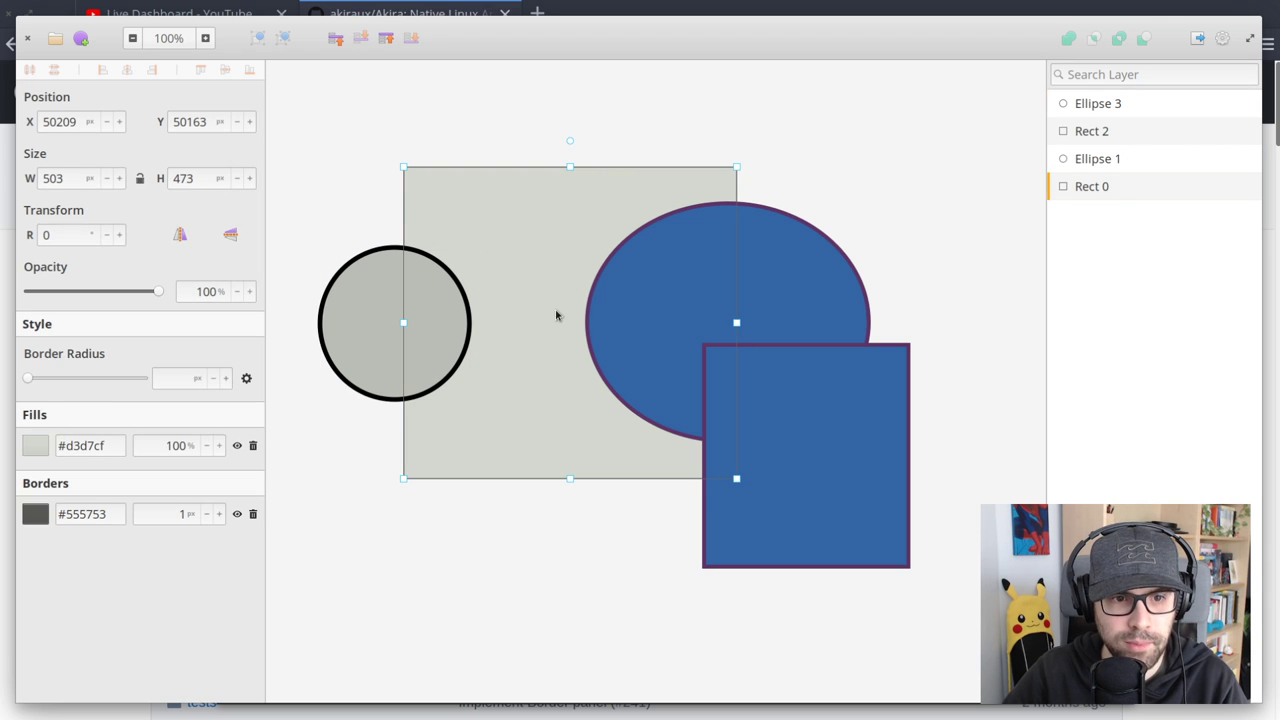
left_click(37, 441)
left_click_drag(91, 375, 226, 271)
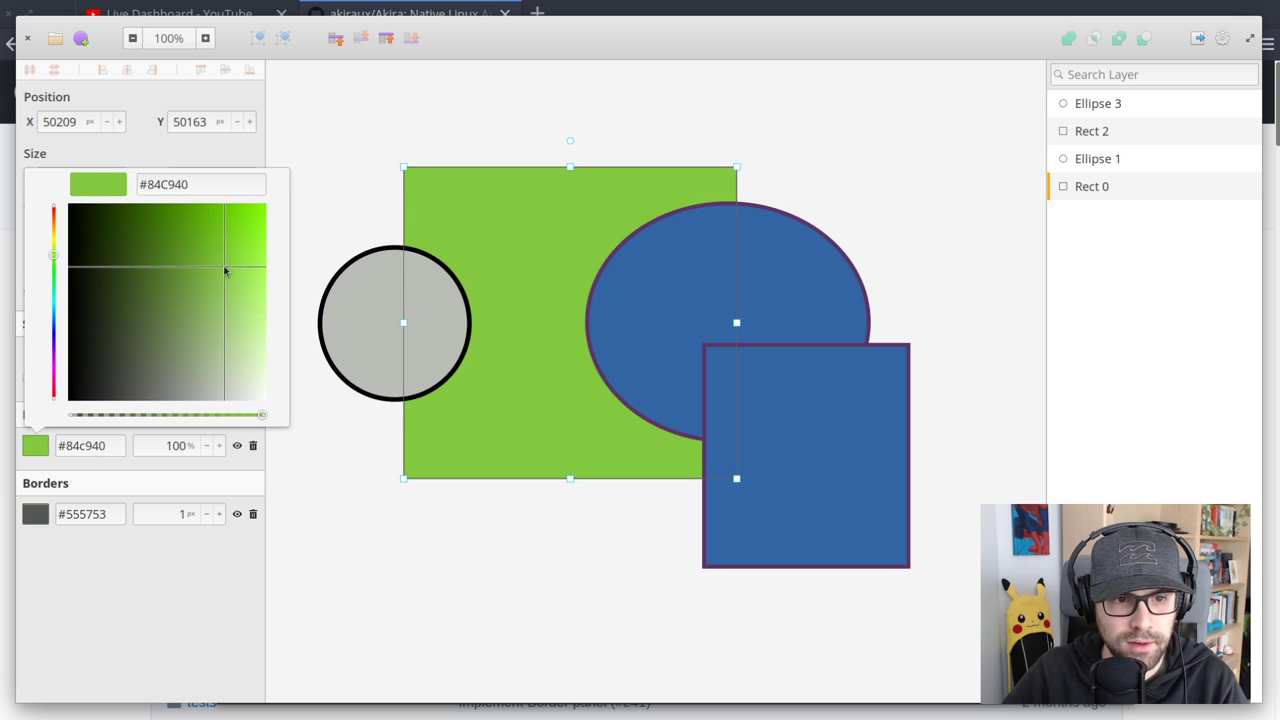
Change the large ellipse's fill color to a deeper blue (#215aa2)
left_click(754, 309)
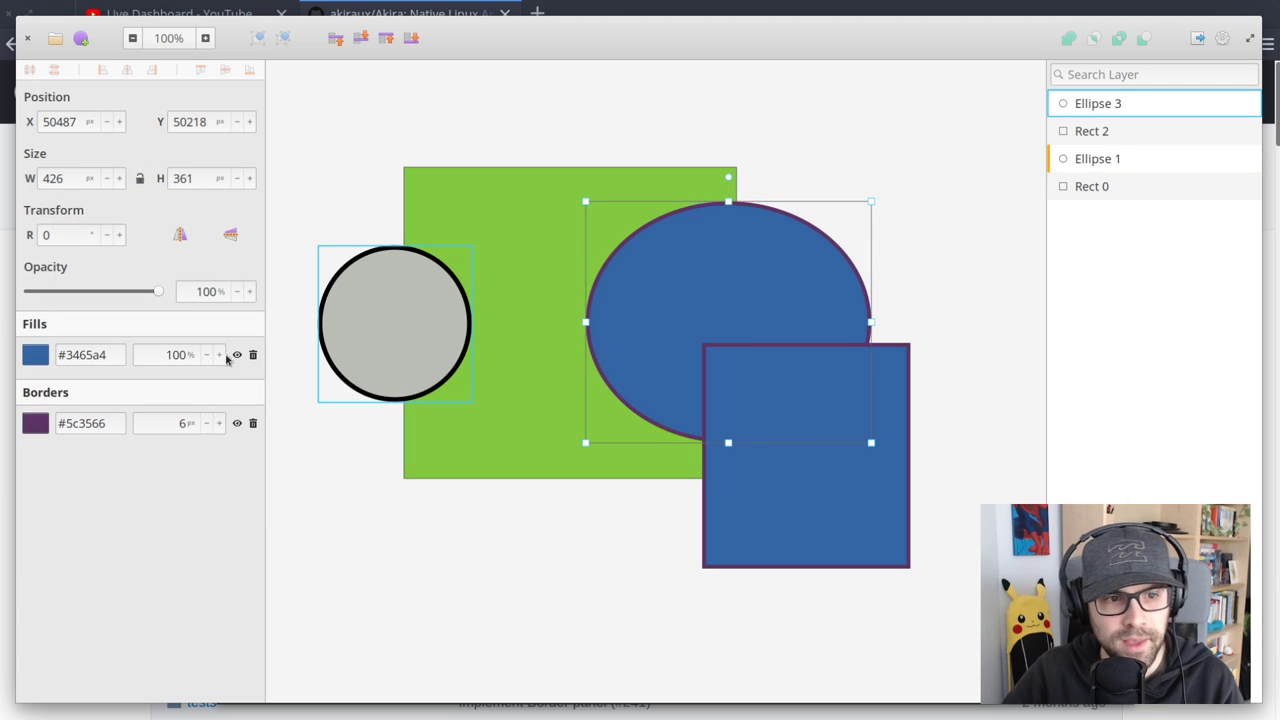
left_click(36, 355)
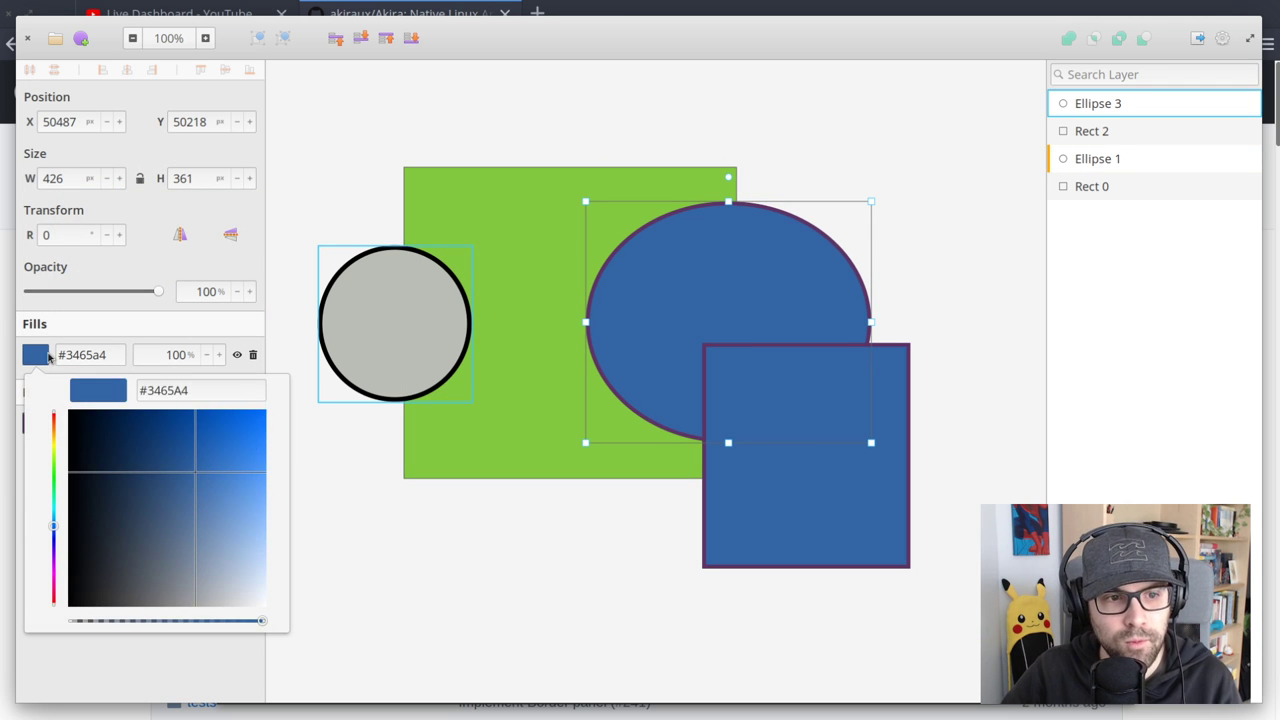
left_click_drag(206, 504, 194, 449)
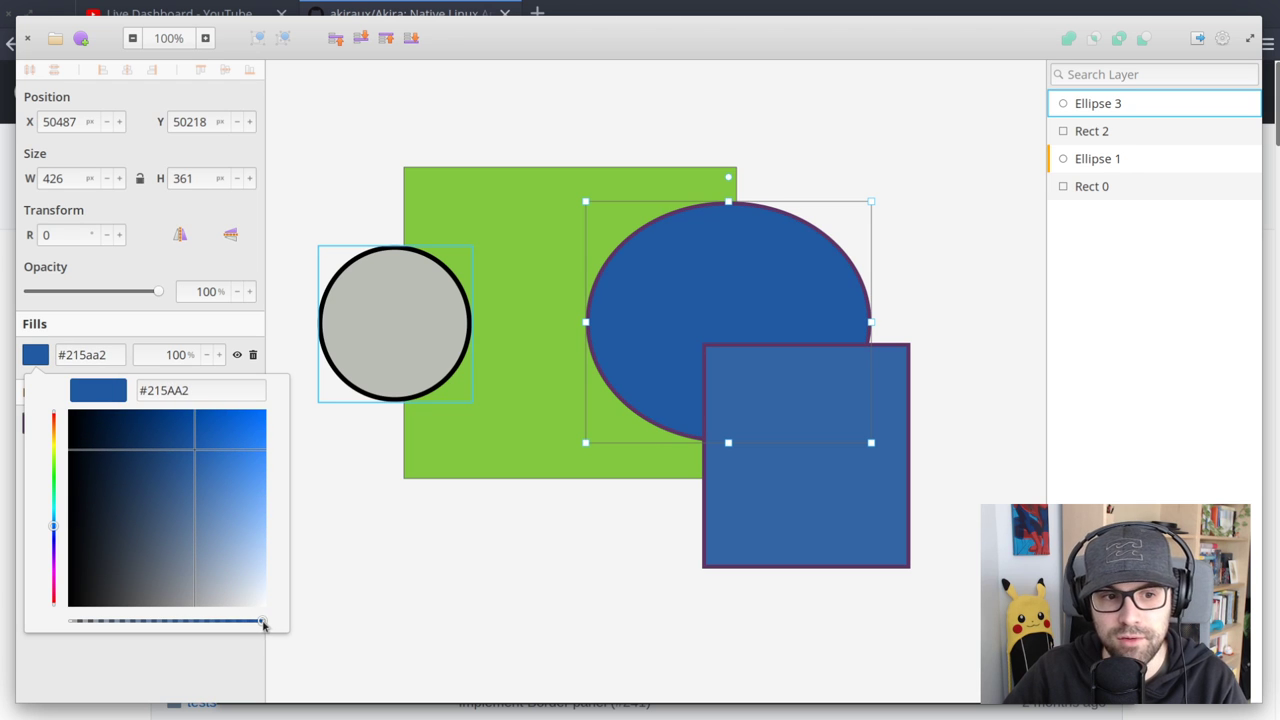
Lower the ellipse's fill opacity to 54%, make its purple border color semi-transparent as well, and reselect the ellipse
left_click_drag(263, 624, 176, 621)
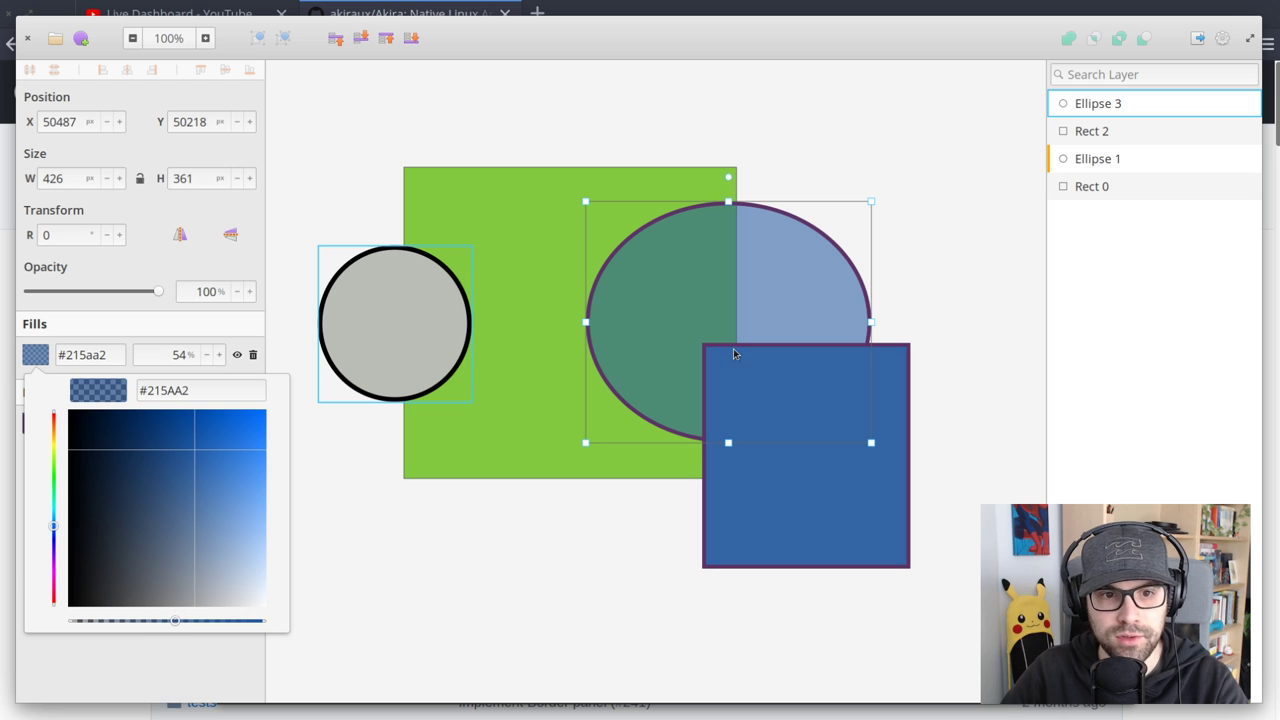
left_click(68, 338)
left_click(38, 425)
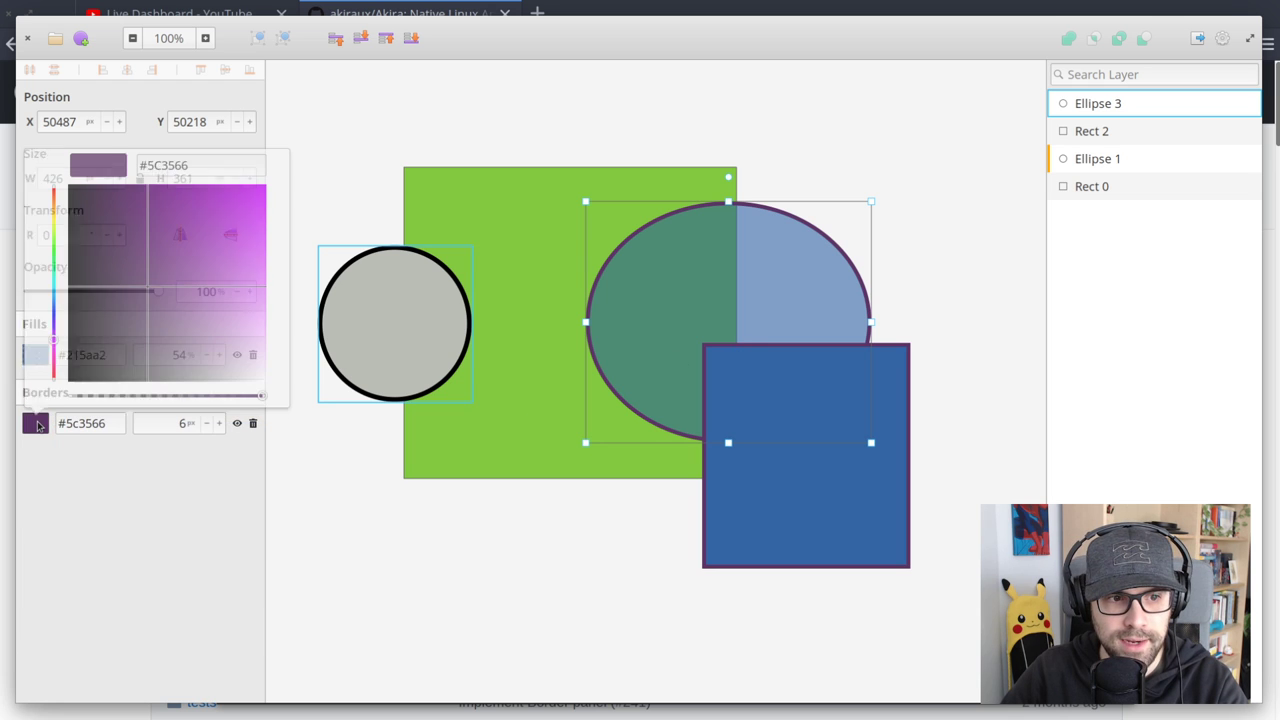
left_click_drag(250, 393, 153, 398)
left_click(600, 584)
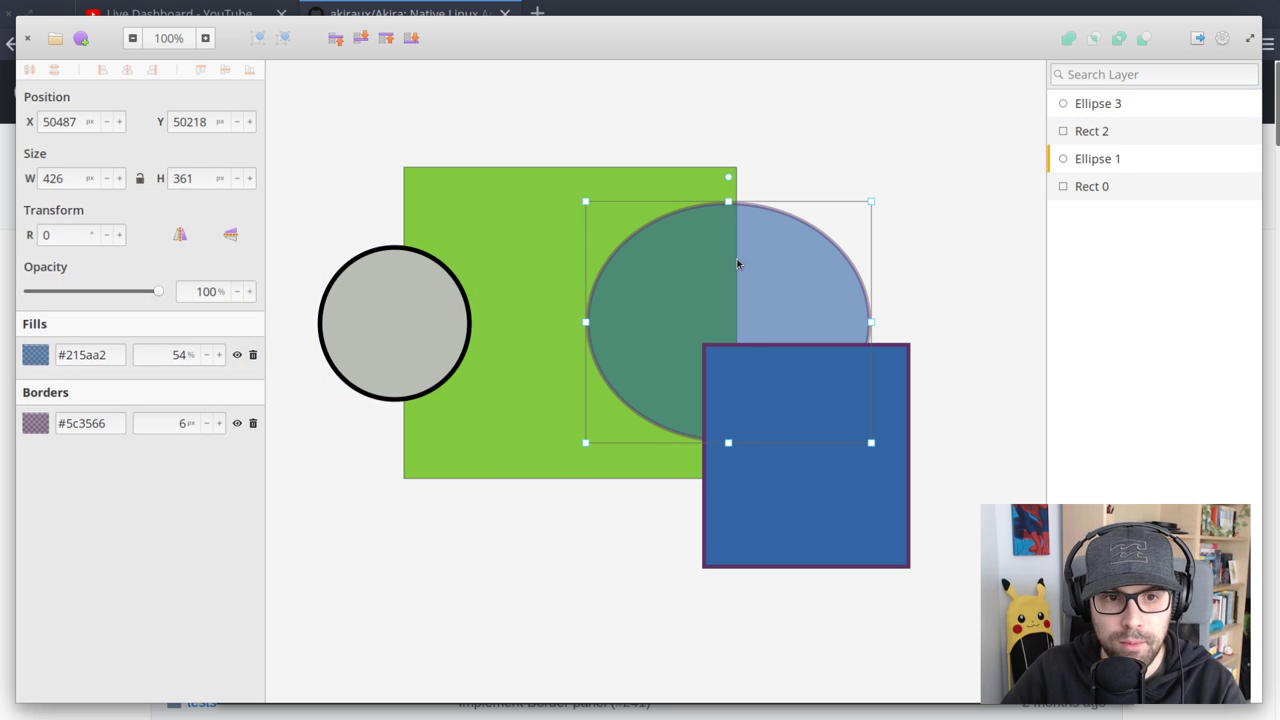
left_click(834, 134)
left_click(636, 262)
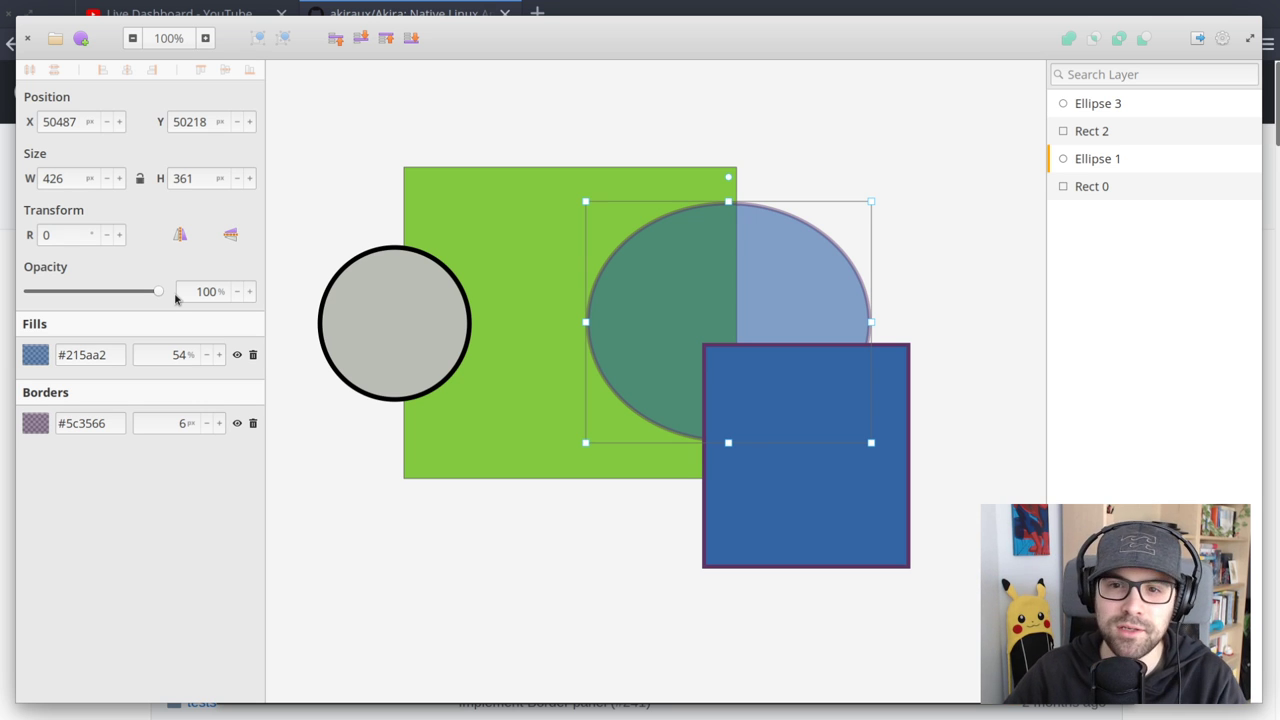
Restore the ellipse's fill color to 100% opacity and make its border color fully opaque again
mouse_move(150, 296)
left_mouse_down()
mouse_move(86, 292)
mouse_move(163, 302)
mouse_move(42, 302)
mouse_move(165, 293)
left_mouse_up()
left_click(34, 357)
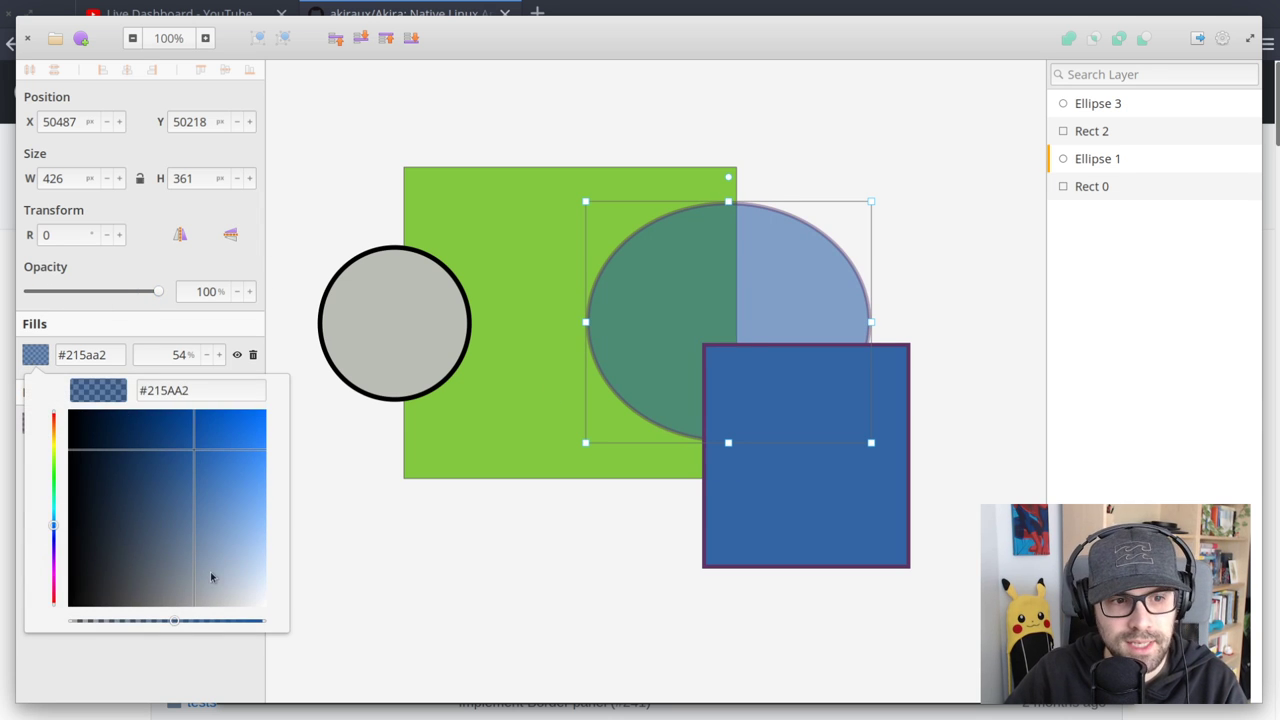
left_click_drag(166, 622, 364, 628)
left_click(145, 658)
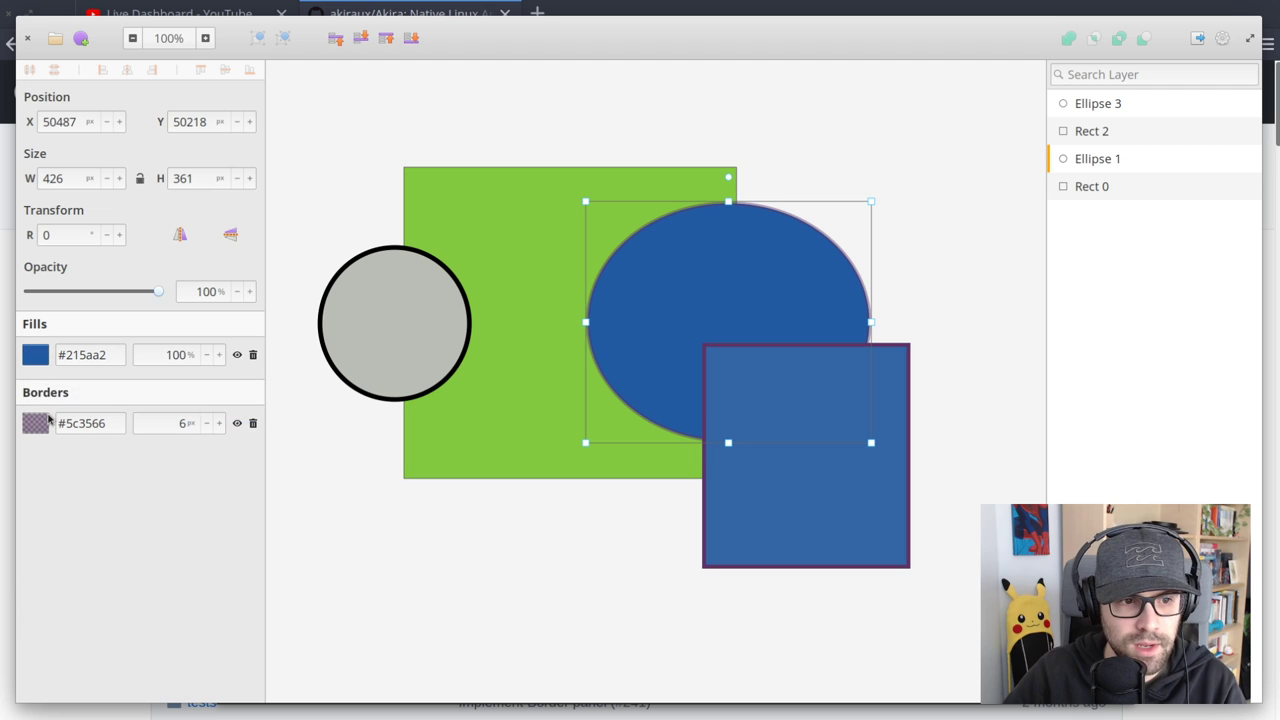
left_click(34, 423)
left_click_drag(166, 394, 350, 393)
left_click(351, 578)
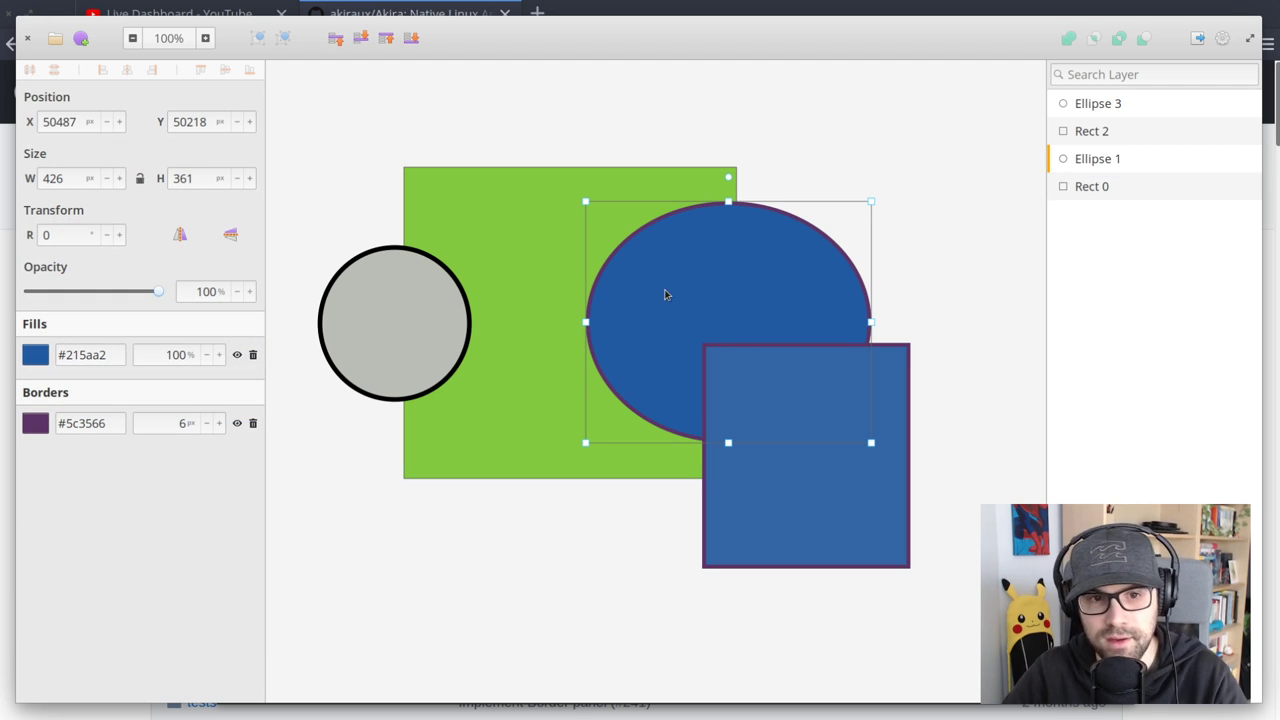
Move the ellipse over the green rectangle's upper edge, set its overall opacity to 31%, and clear the selection
left_click_drag(666, 291, 579, 182)
left_click_drag(141, 290, 66, 305)
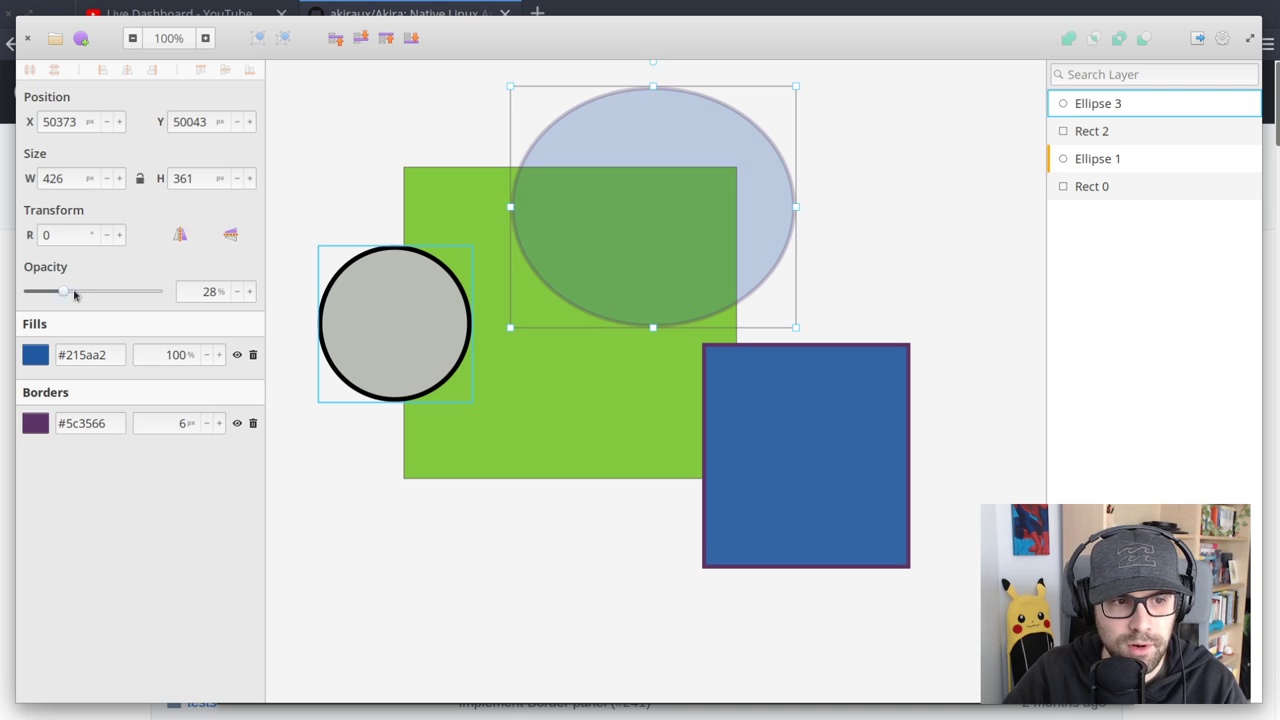
left_click_drag(69, 295, 67, 292)
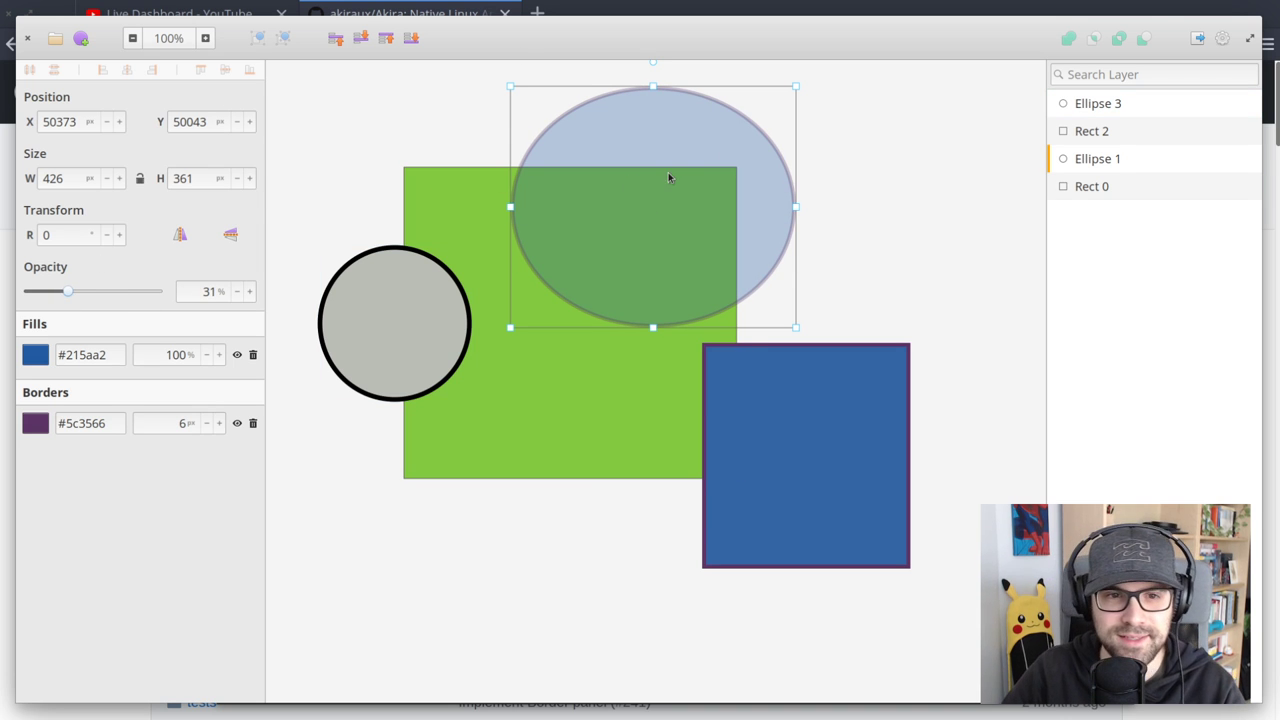
left_click_drag(670, 152, 738, 161)
left_click(971, 309)
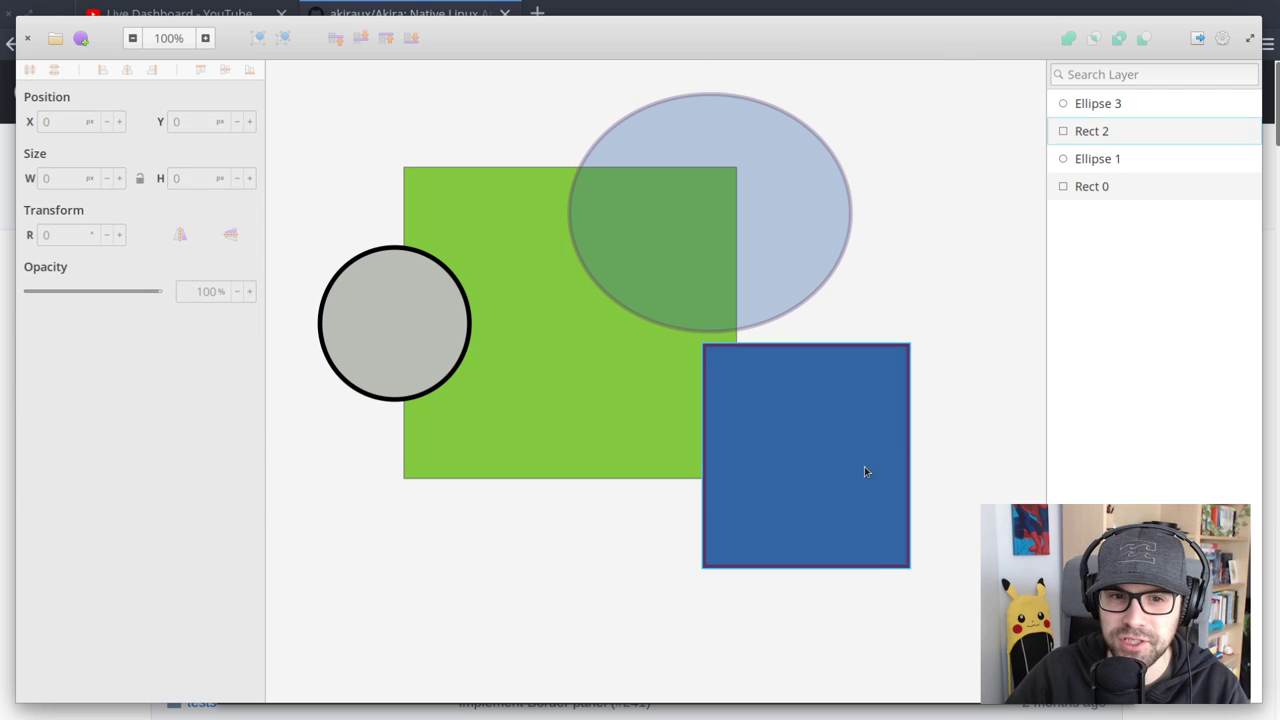
Shift the blue rectangle, green rectangle, circle and translucent ellipse slightly so they overlap closer together
left_click_drag(864, 471, 812, 442)
left_click_drag(493, 430, 546, 434)
left_click_drag(378, 365, 423, 376)
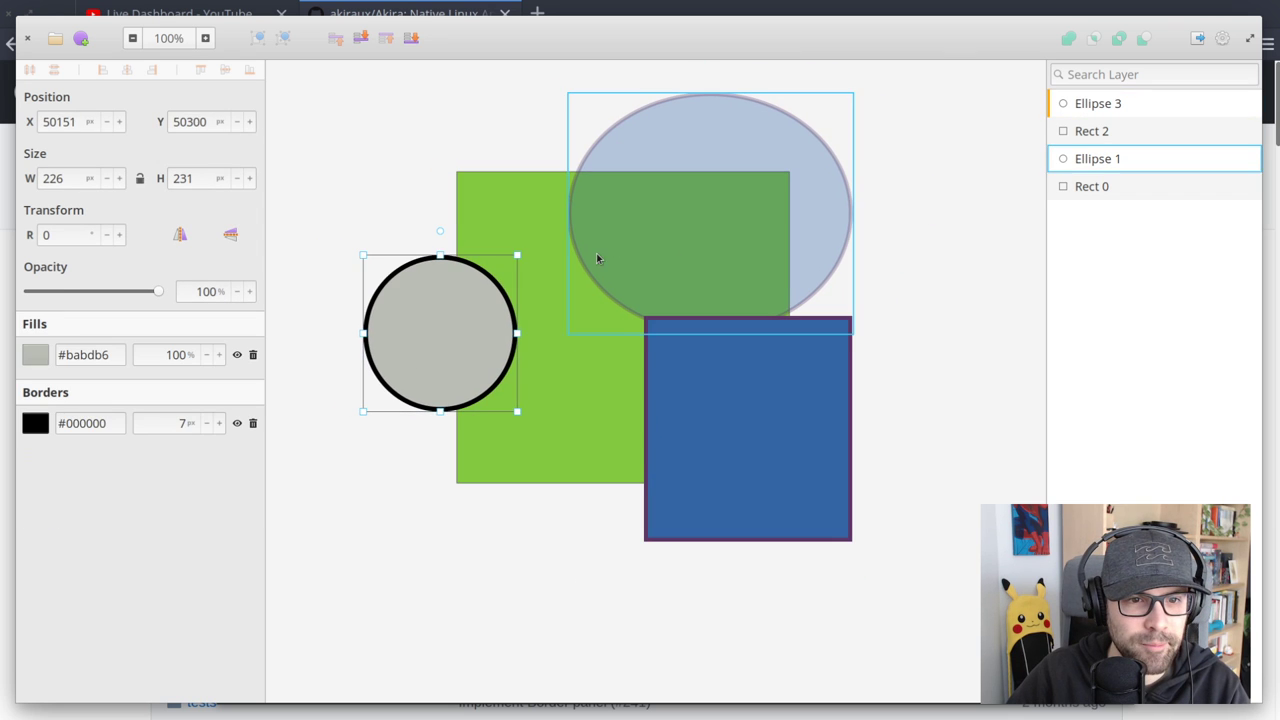
left_click_drag(597, 257, 587, 263)
mouse_move(509, 205)
left_mouse_down()
mouse_move(447, 224)
mouse_move(443, 198)
mouse_move(471, 232)
mouse_move(503, 223)
mouse_move(493, 220)
left_mouse_up()
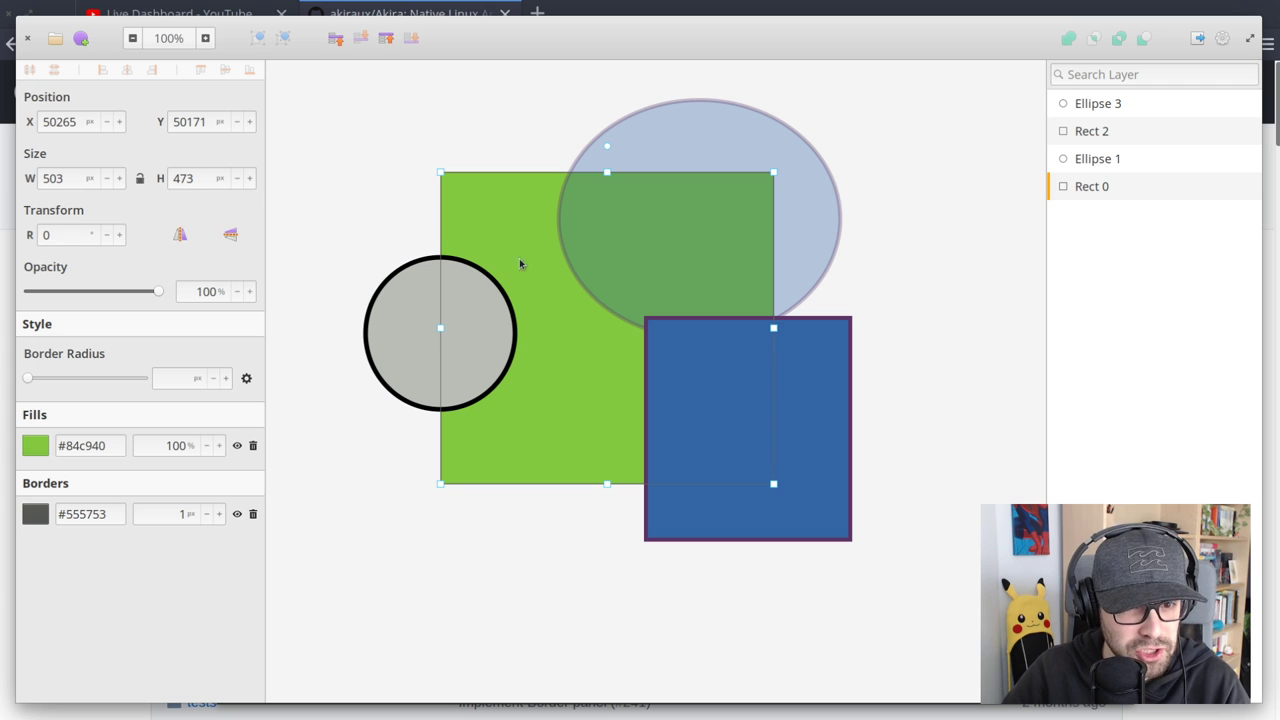
Delete all four shapes to empty the canvas
left_click(417, 337, "shift")
key("Delete")
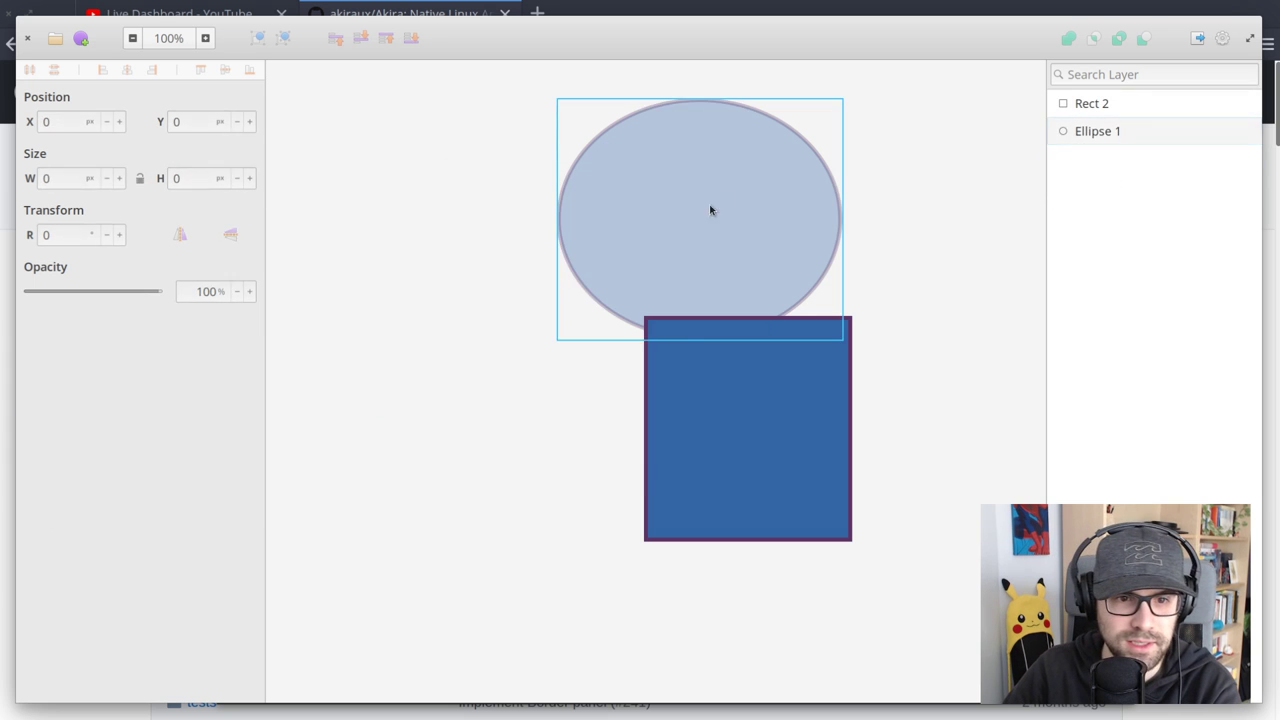
key("Delete")
left_click(780, 437)
key("Delete")
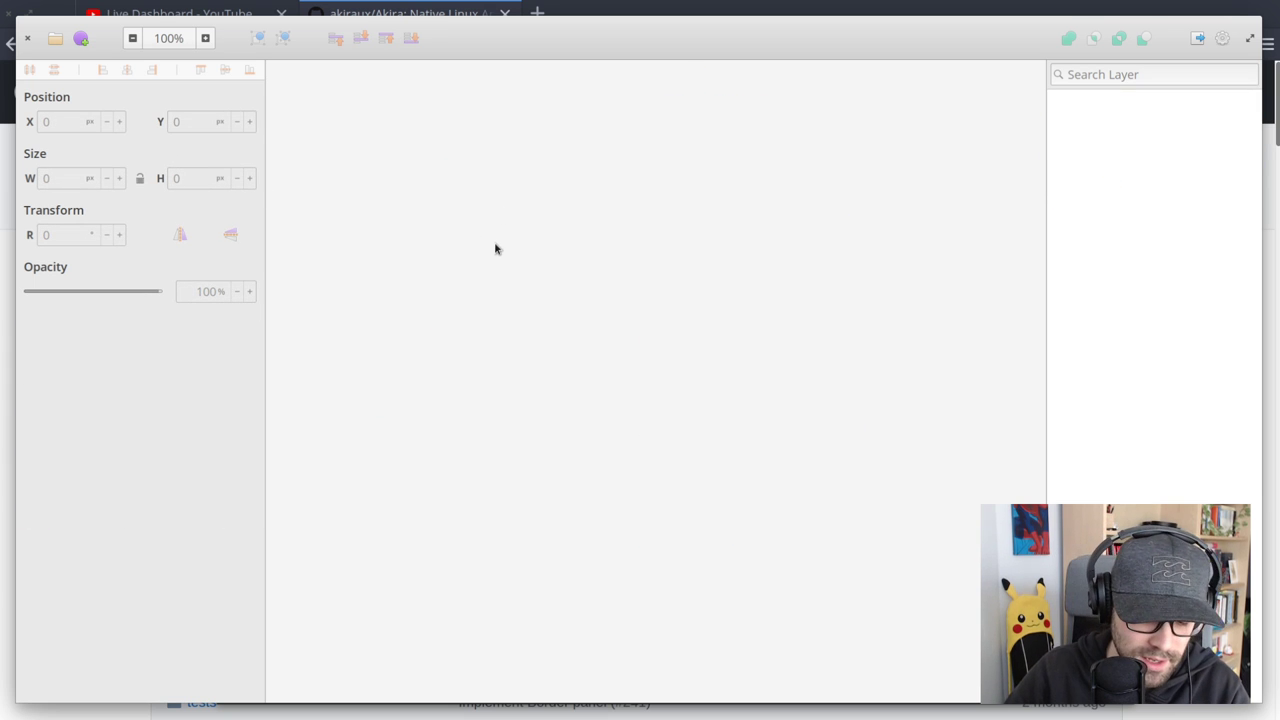
Draw a rectangle about 395 by 384 px and move it slightly toward the middle of the canvas
key("r")
left_click_drag(460, 182, 723, 439)
left_click_drag(582, 309, 606, 291)
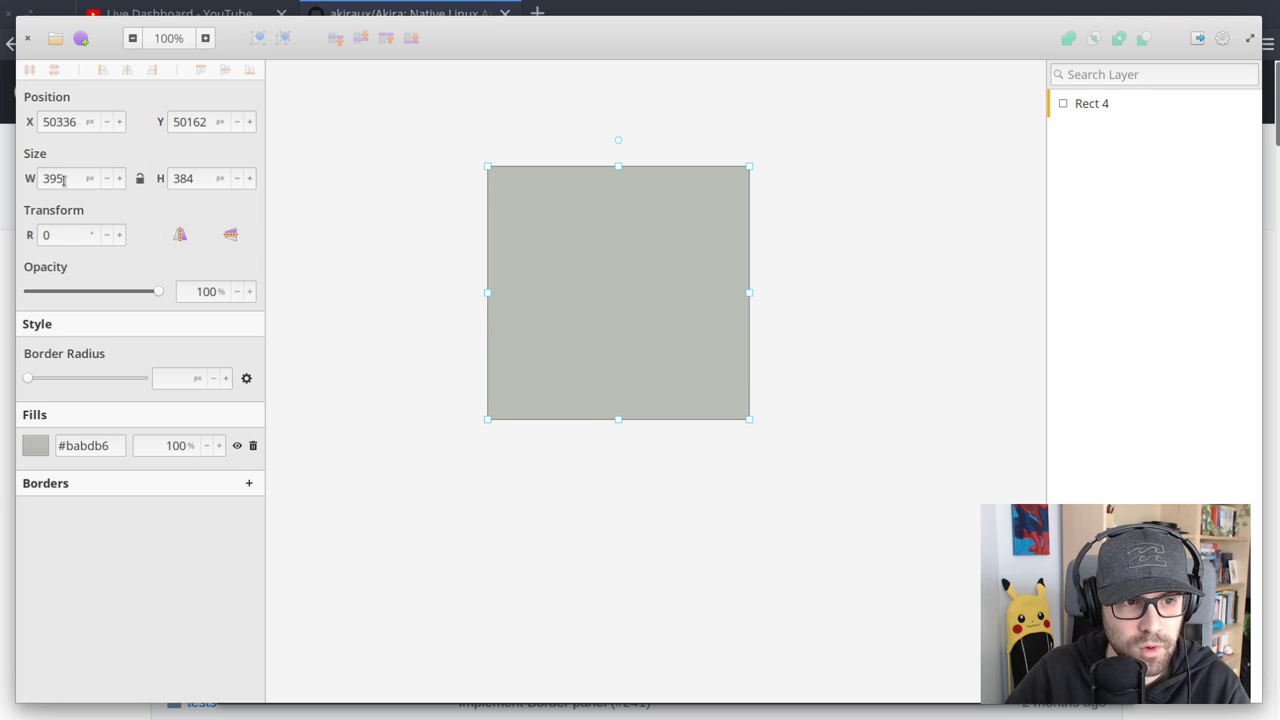
Increase the rectangle's width incrementally to 415 px
scroll(63, 179, "up", 2)
scroll(63, 179, "down", 1)
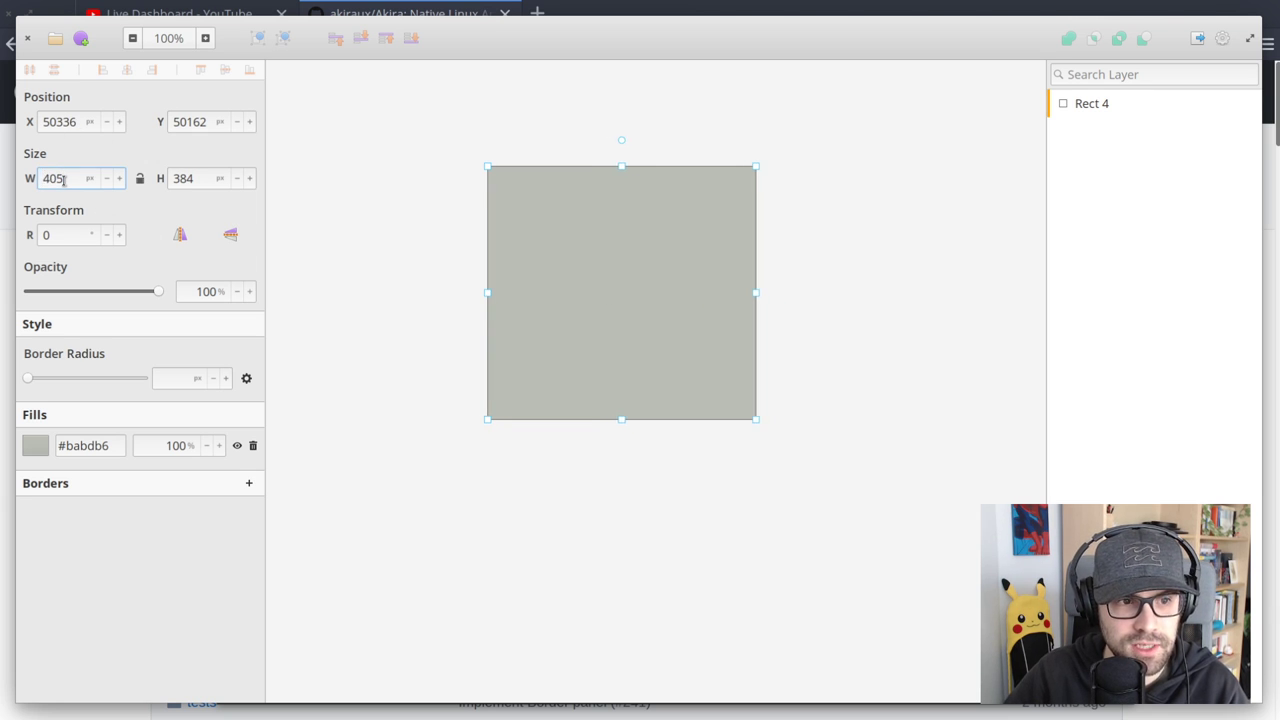
scroll(63, 179, "up", 2)
scroll(63, 179, "down", 1)
scroll(63, 179, "up", 1)
scroll(63, 179, "down", 1)
key("Tab")
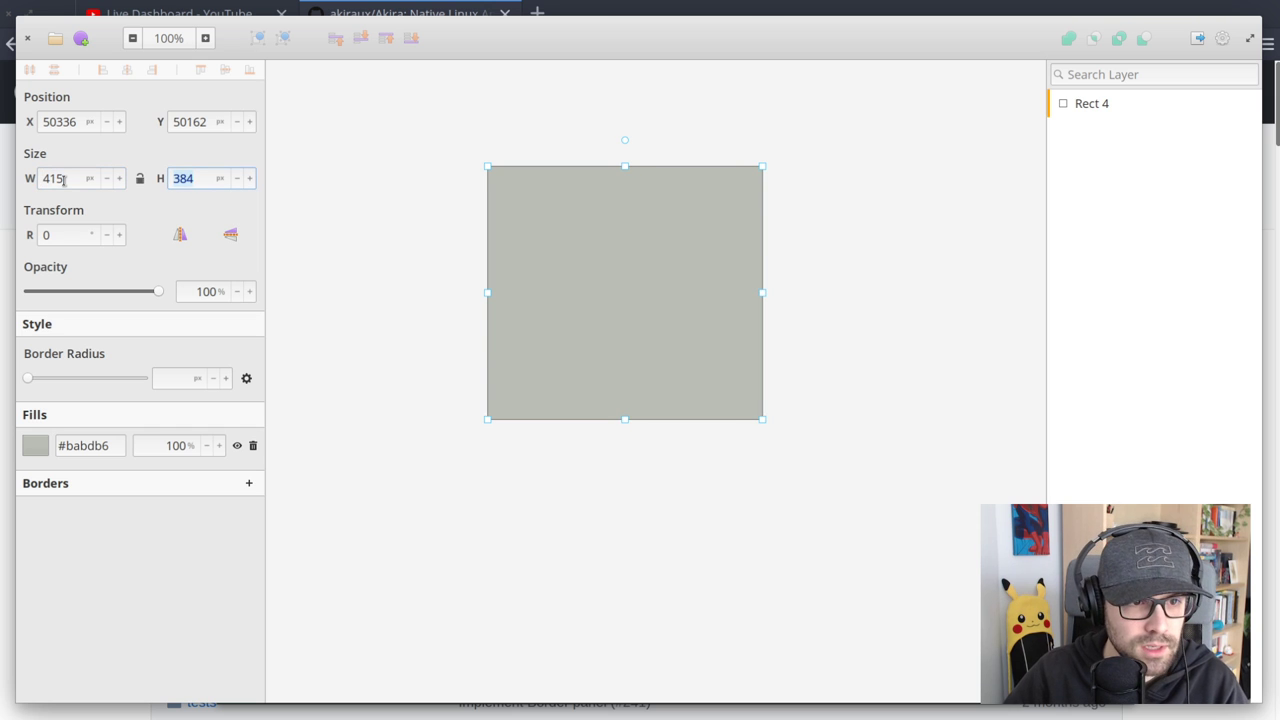
Adjust the rectangle's height up and down in large and single-pixel increments, ending at 405 px
key("Up")
key("Up")
key("Up")
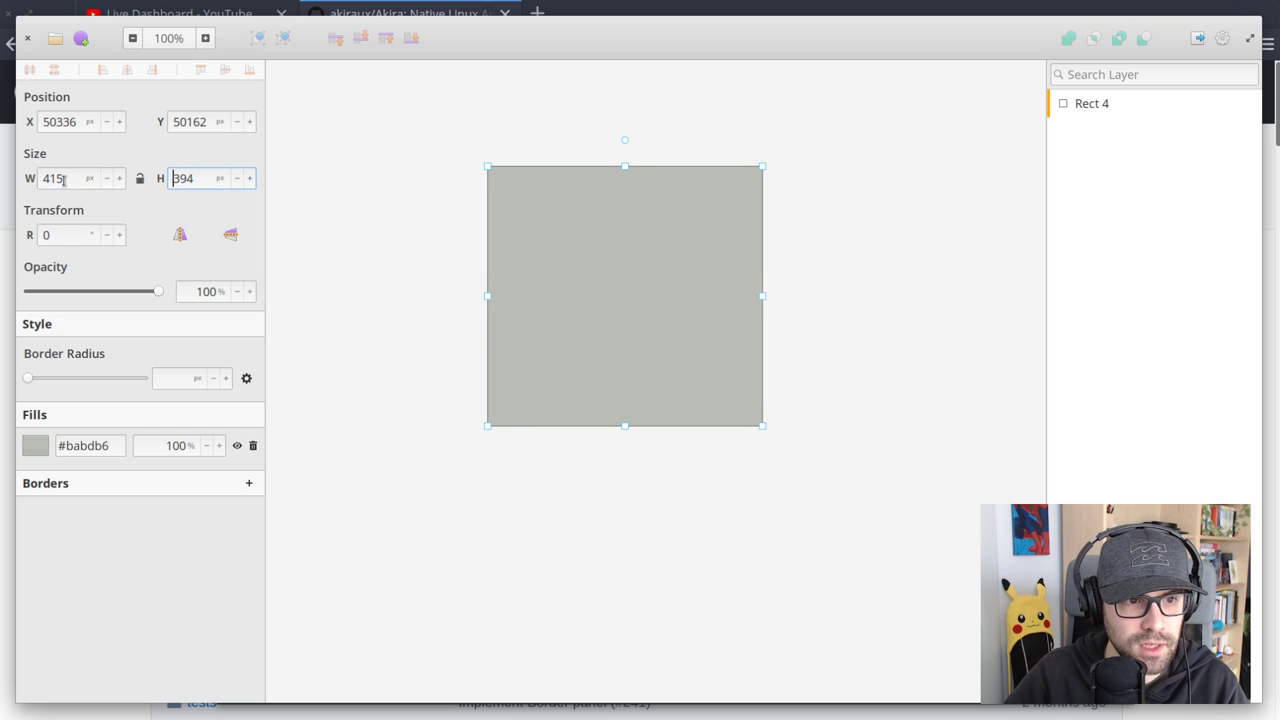
key("Down")
key("Down")
key("Down")
key("Up")
key("Up")
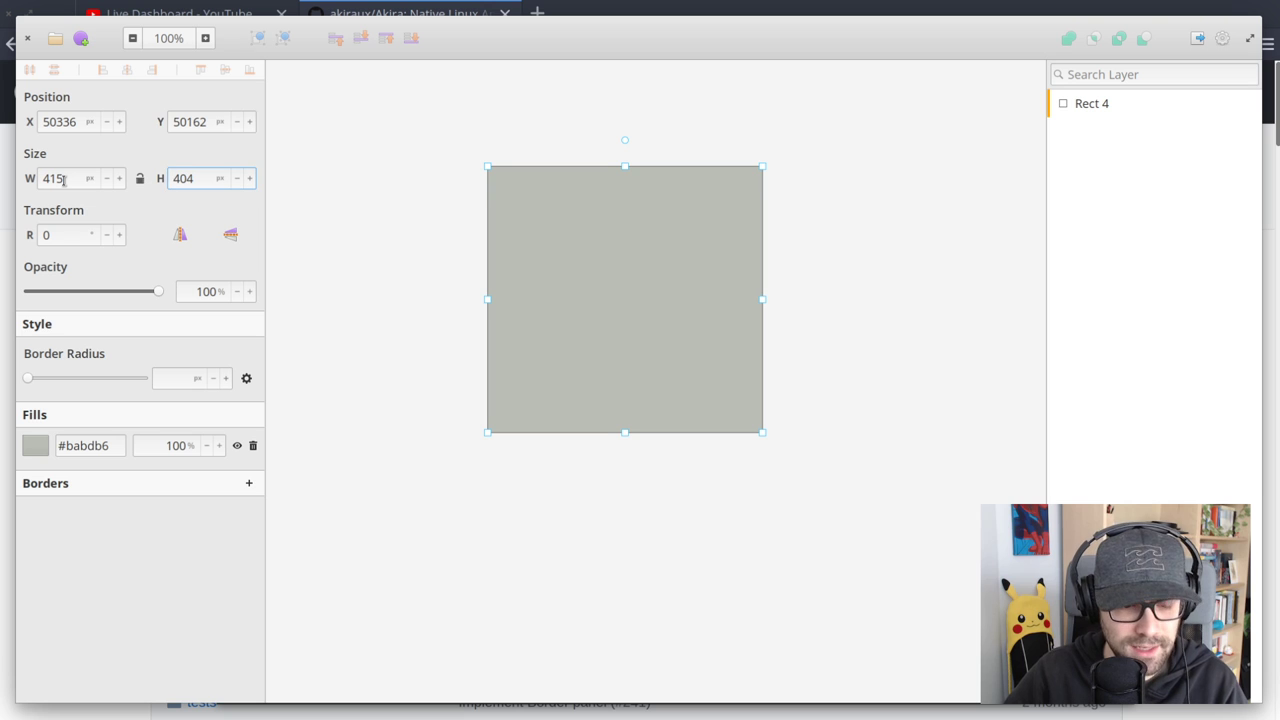
key("Up")
key("Up")
key("Up")
key("Down")
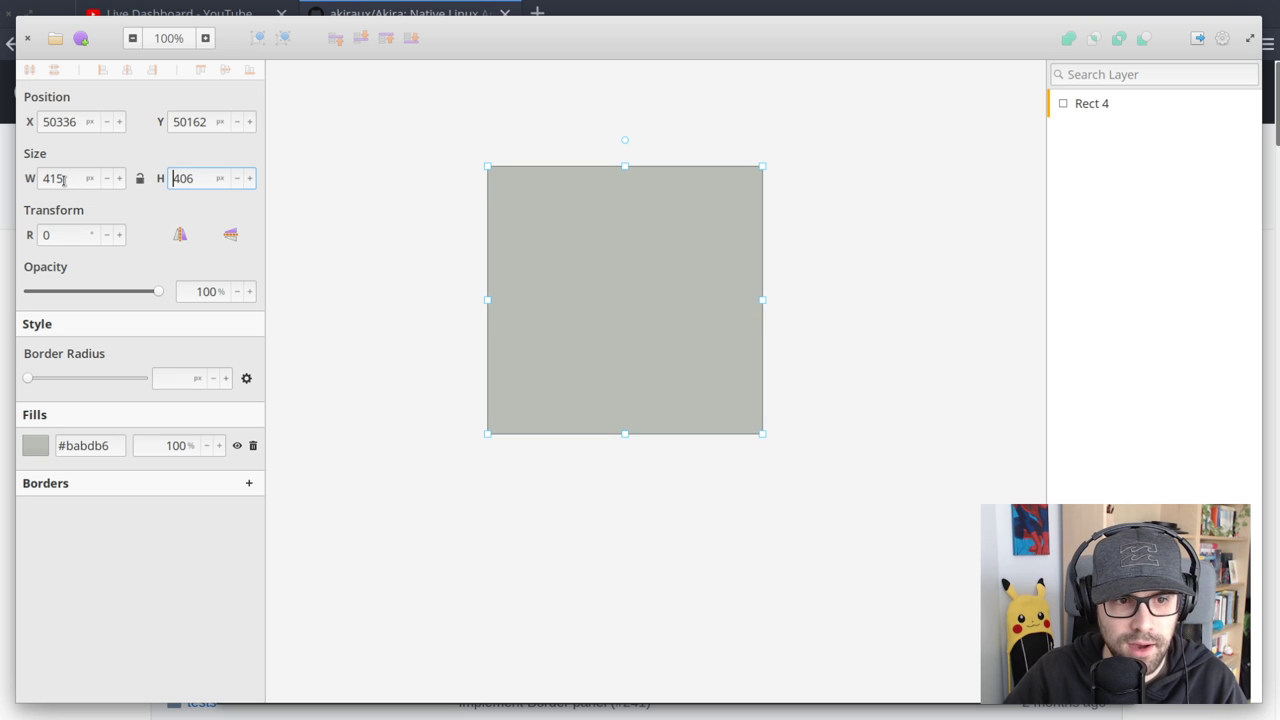
key("Down")
key("Down")
key("Up")
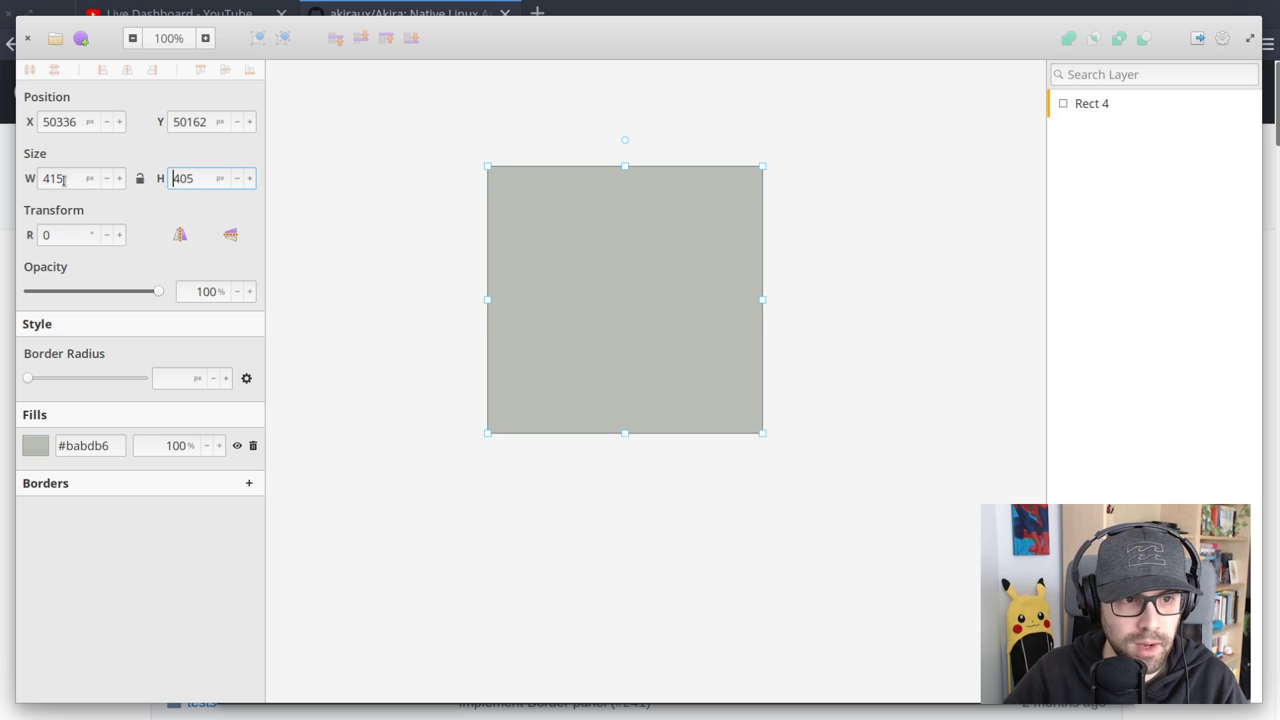
Resize the rectangle to 460 px wide and 425 px high, and clear the selection
mouse_move(161, 178)
left_mouse_down()
mouse_move(306, 183)
mouse_move(149, 190)
mouse_move(158, 178)
left_mouse_up()
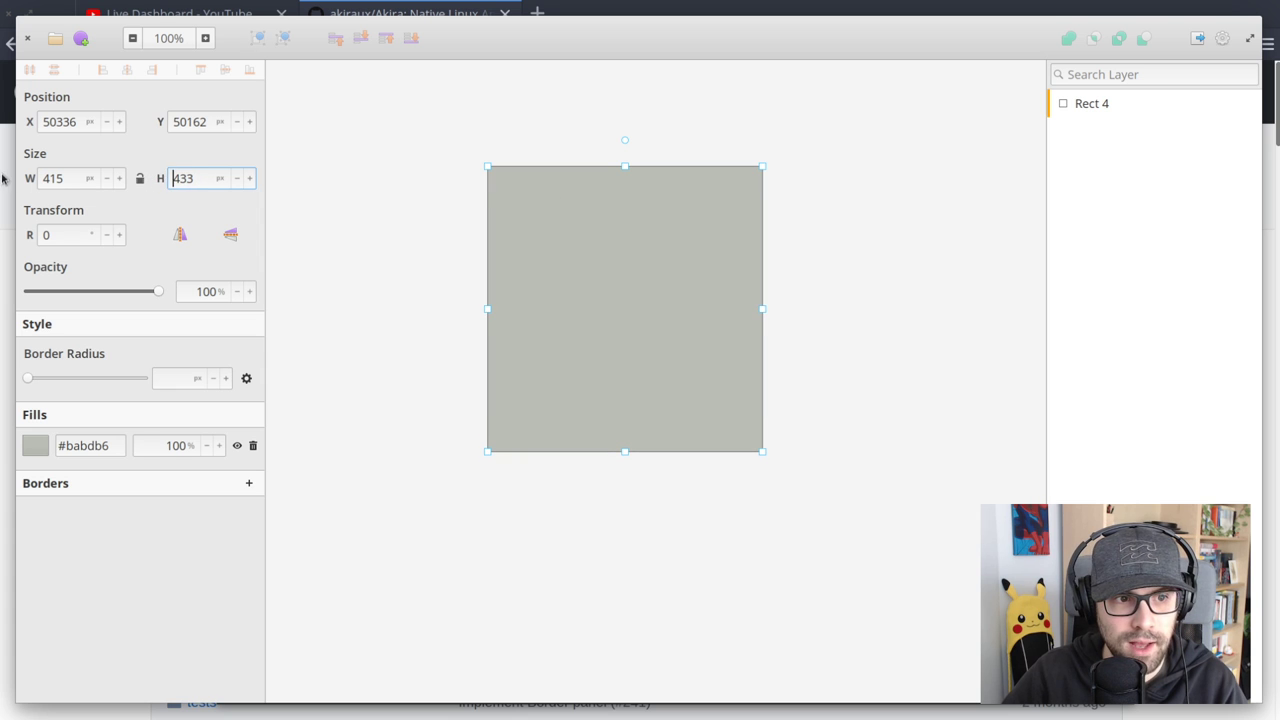
left_click_drag(24, 180, 237, 184)
left_click(250, 179)
left_click(250, 179)
left_click(986, 174)
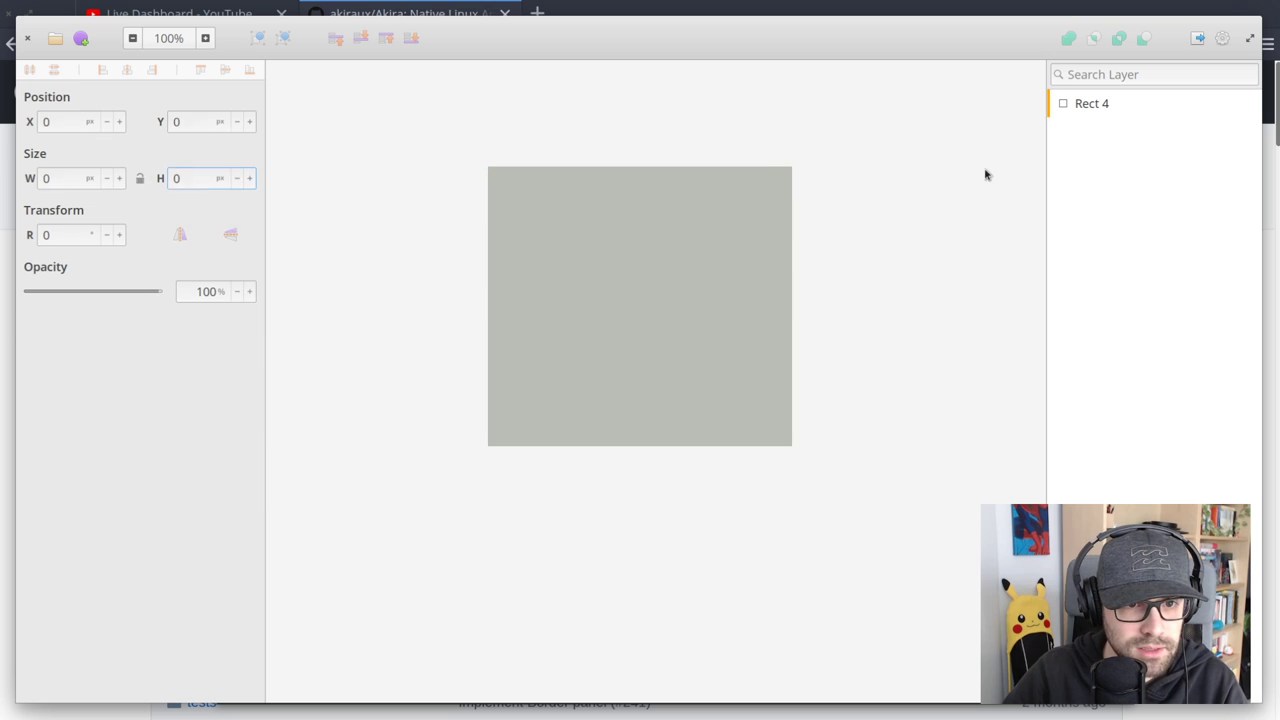
Select the rectangle, lock its width-to-height ratio, and move it up toward the canvas's upper-left area
mouse_move(644, 281)
left_mouse_down()
mouse_move(655, 291)
mouse_move(637, 273)
left_mouse_up()
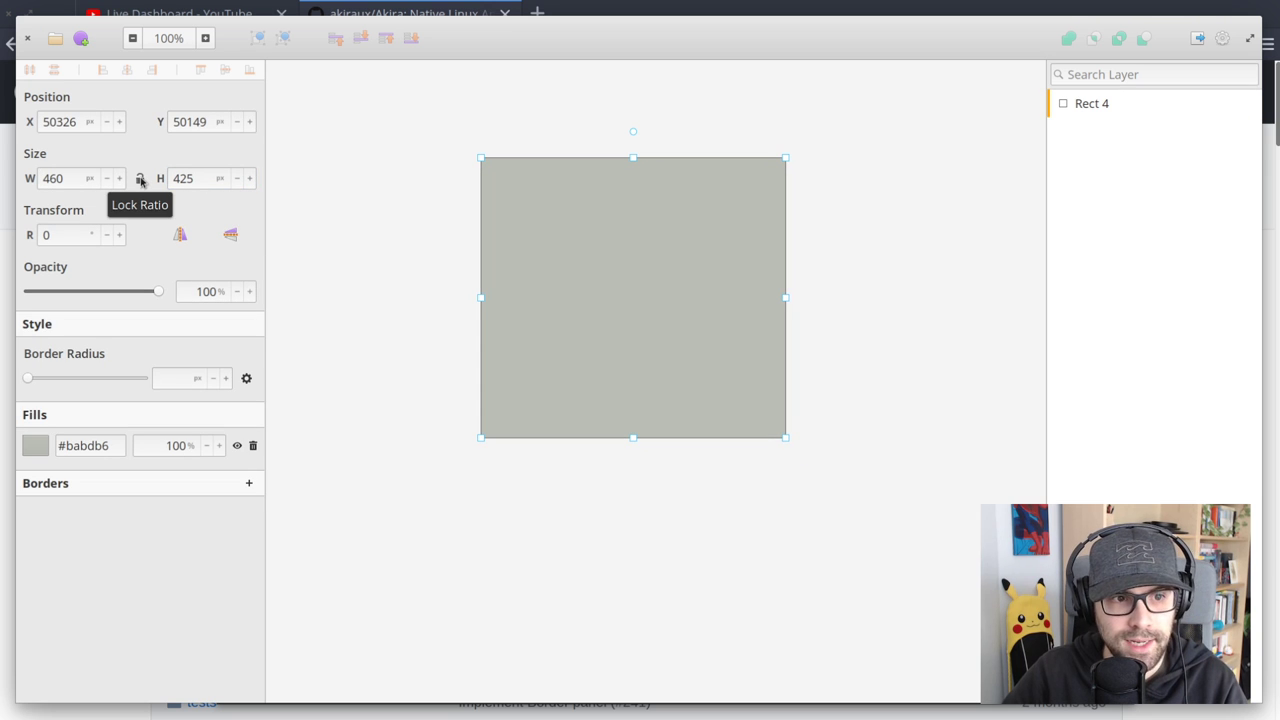
left_click(140, 178)
left_click(945, 284)
left_click_drag(639, 266, 595, 244)
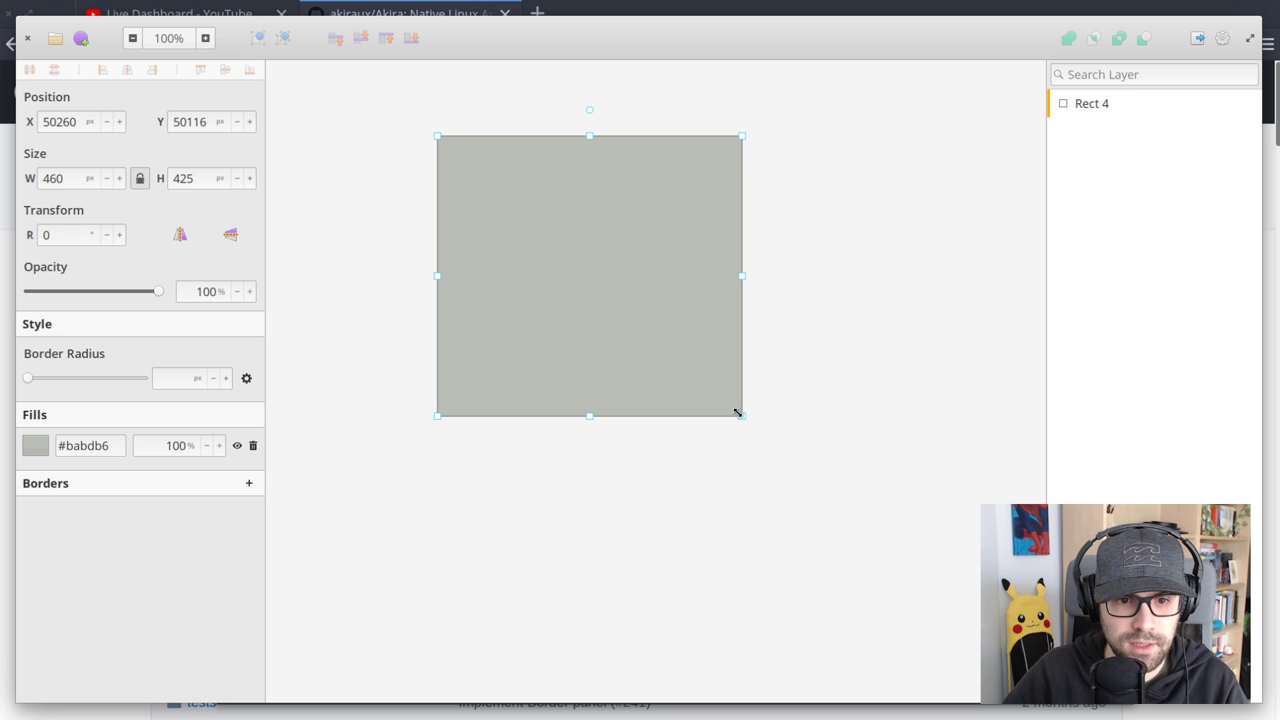
Resize and move the ratio-locked rectangle, flip it past its upper-left corner, and scale it back to about 343 by 317 px
left_click_drag(738, 412, 649, 414)
left_click_drag(533, 213, 743, 377)
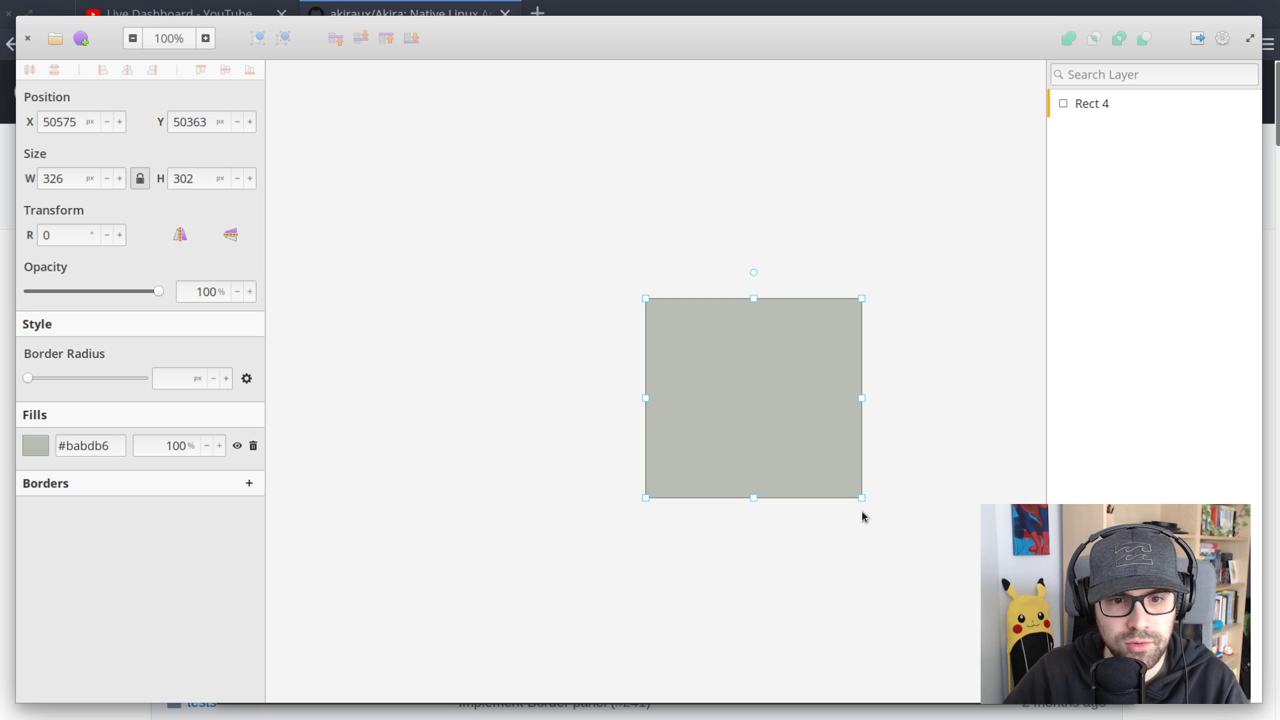
left_click_drag(857, 494, 567, 183)
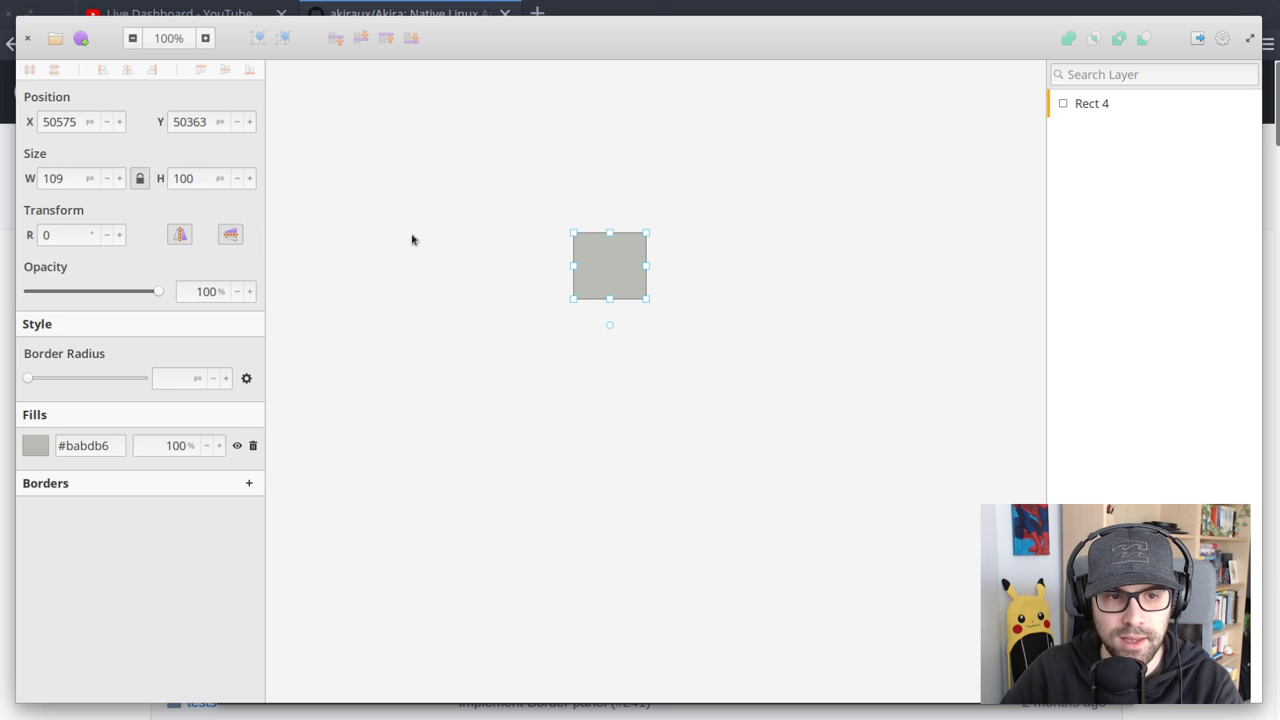
left_click_drag(570, 230, 860, 537)
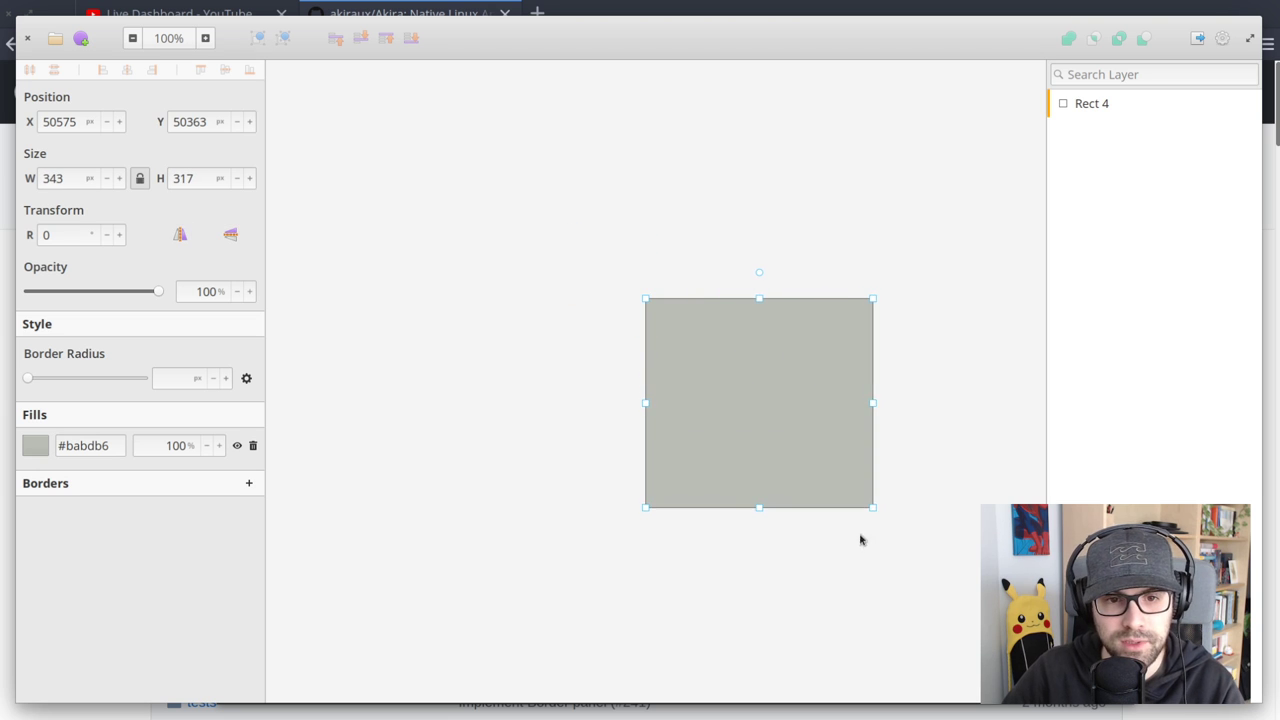
Center the rectangle on the canvas and enlarge it proportionally from its side to about 438 by 405 px
left_click_drag(793, 401, 660, 314)
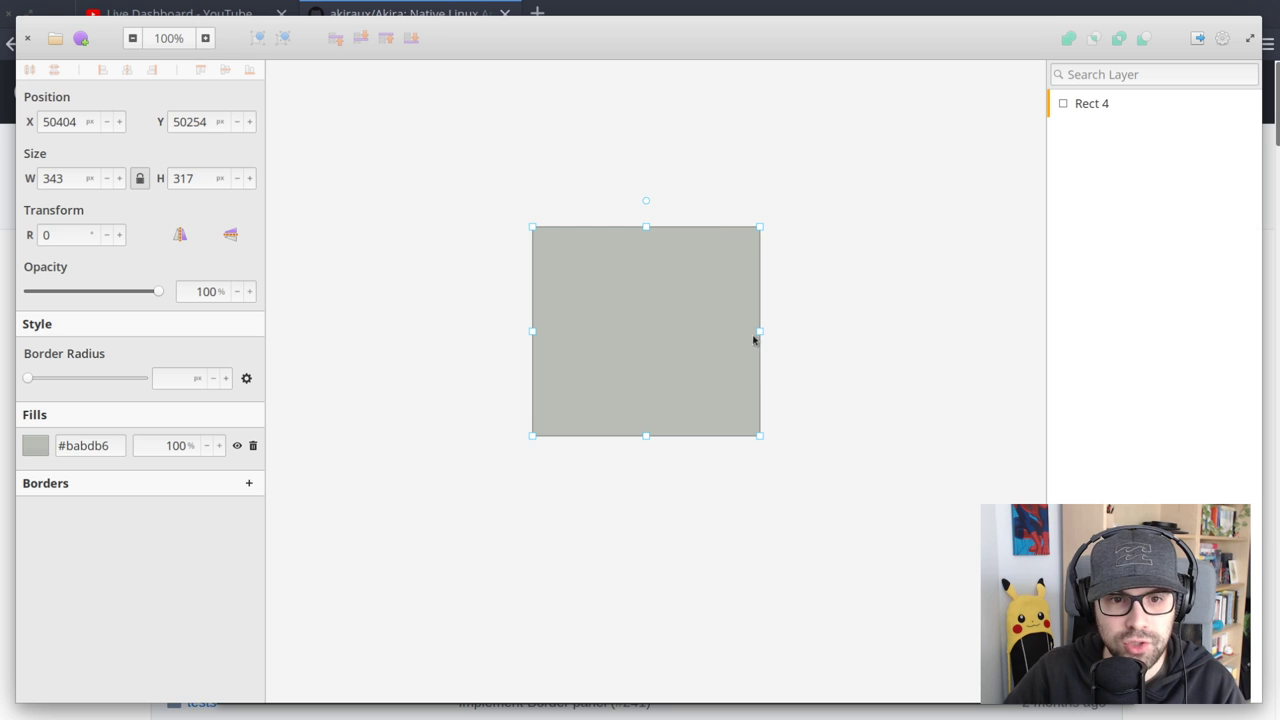
left_click_drag(757, 332, 823, 300)
left_click_drag(663, 331, 639, 281)
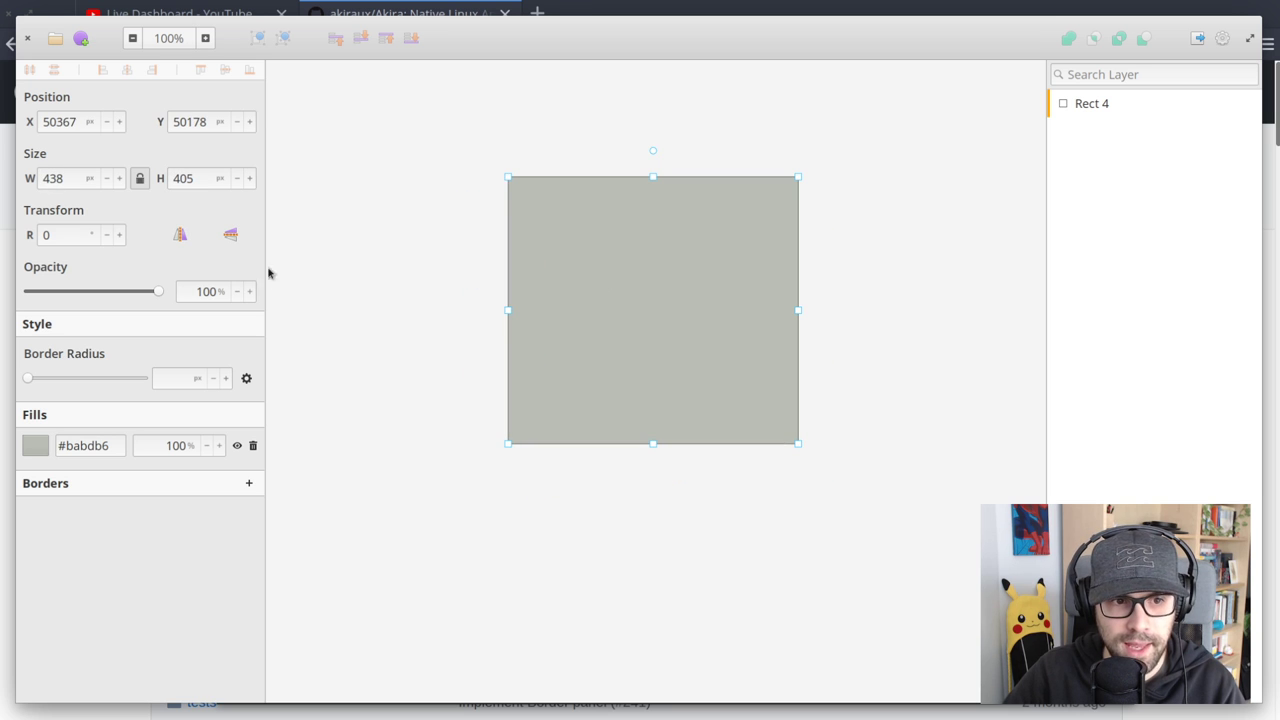
Flip the rectangle horizontally and vertically, clearing and restoring its selection to check the flip states
left_click(180, 234)
left_click(231, 236)
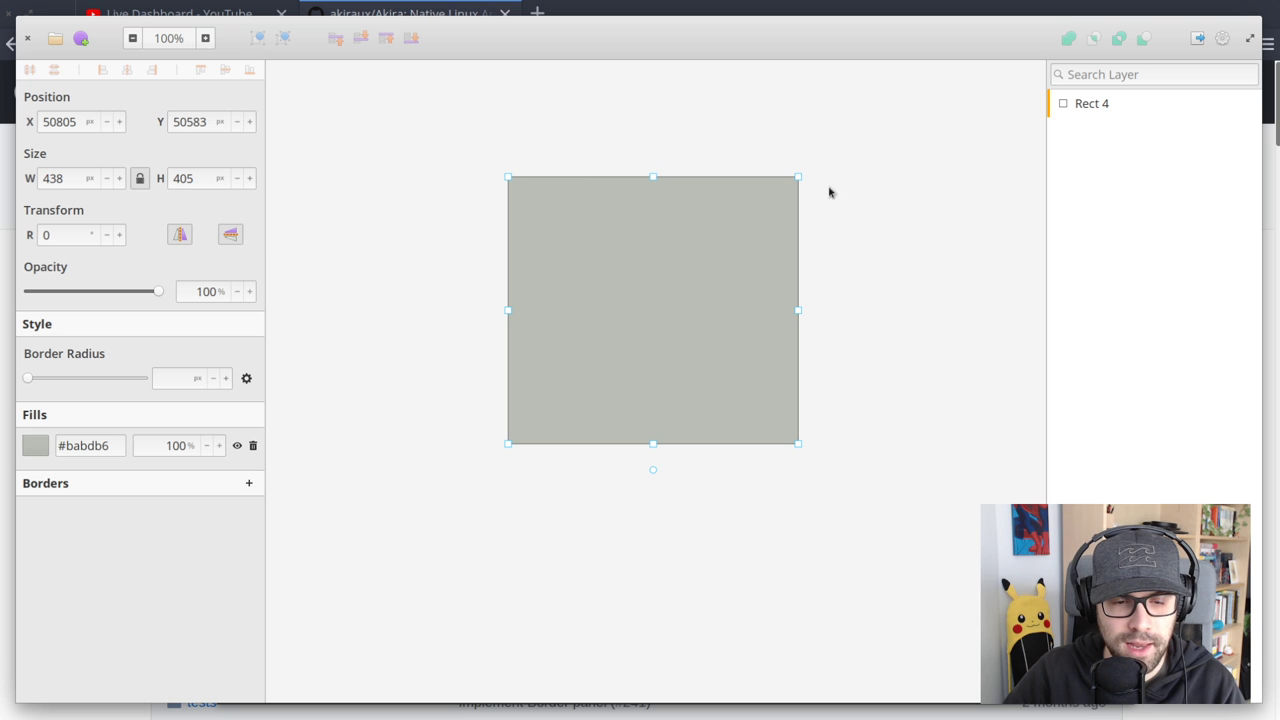
left_click(891, 337)
left_click(697, 349)
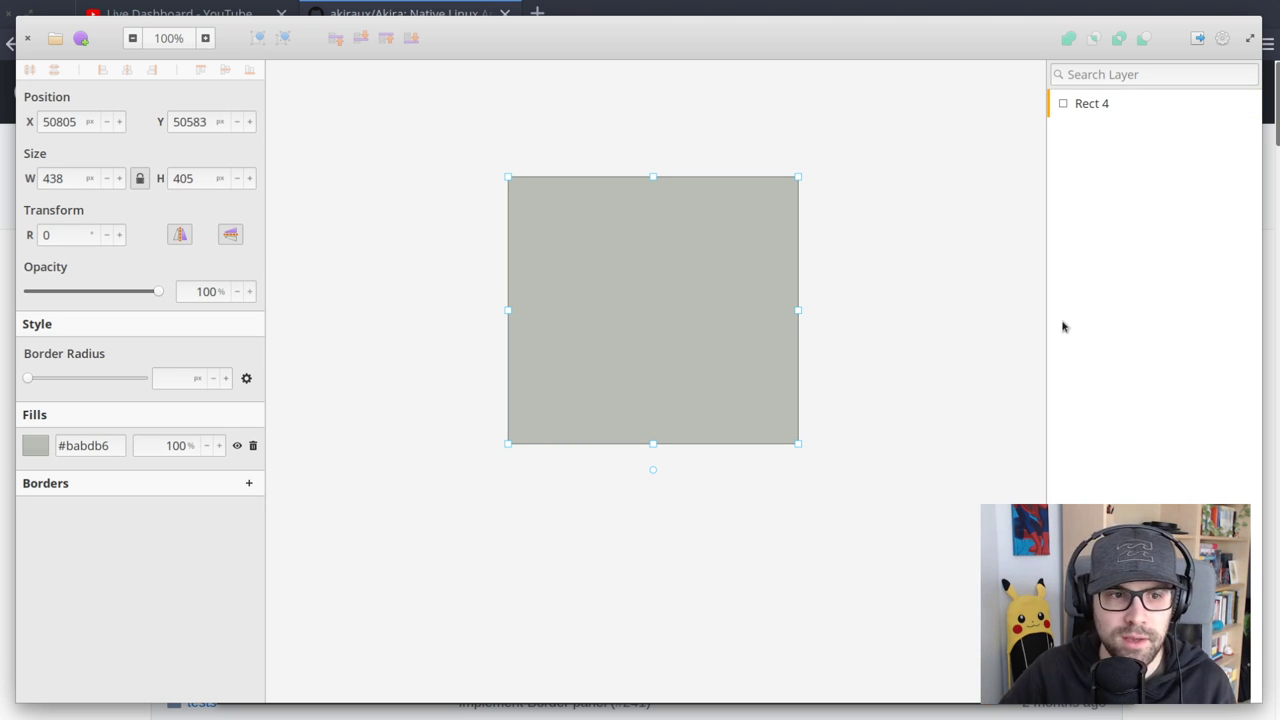
left_click(445, 150)
left_click(631, 283)
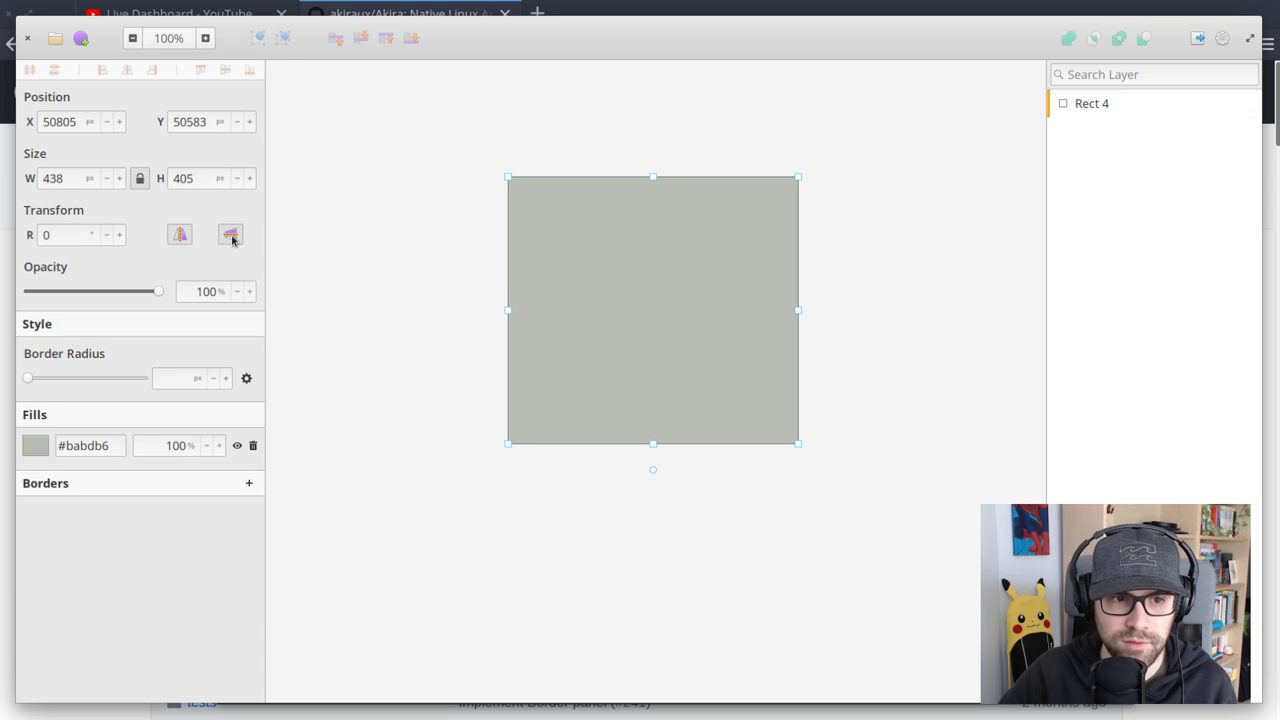
Turn off the rectangle's vertical and horizontal flips, and move it toward the right side of the canvas
left_click(232, 236)
left_click(179, 236)
left_click(420, 230)
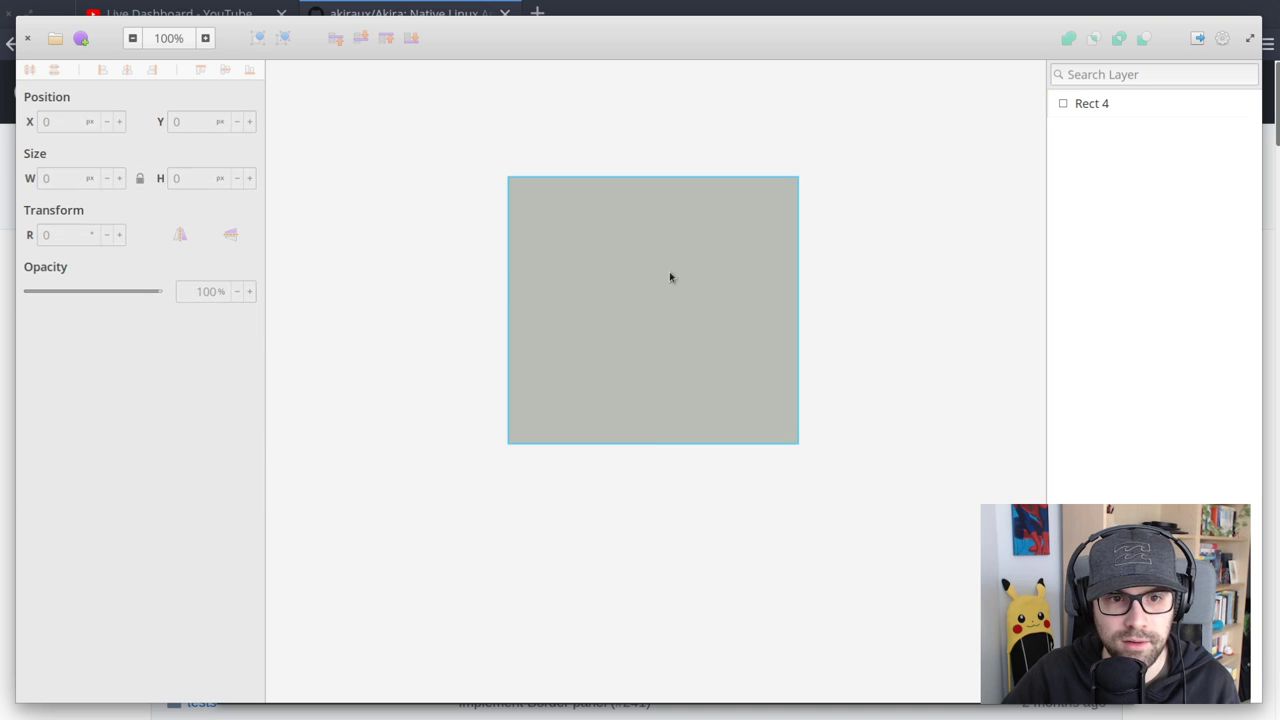
left_click_drag(670, 277, 706, 277)
left_click_drag(697, 328, 794, 314)
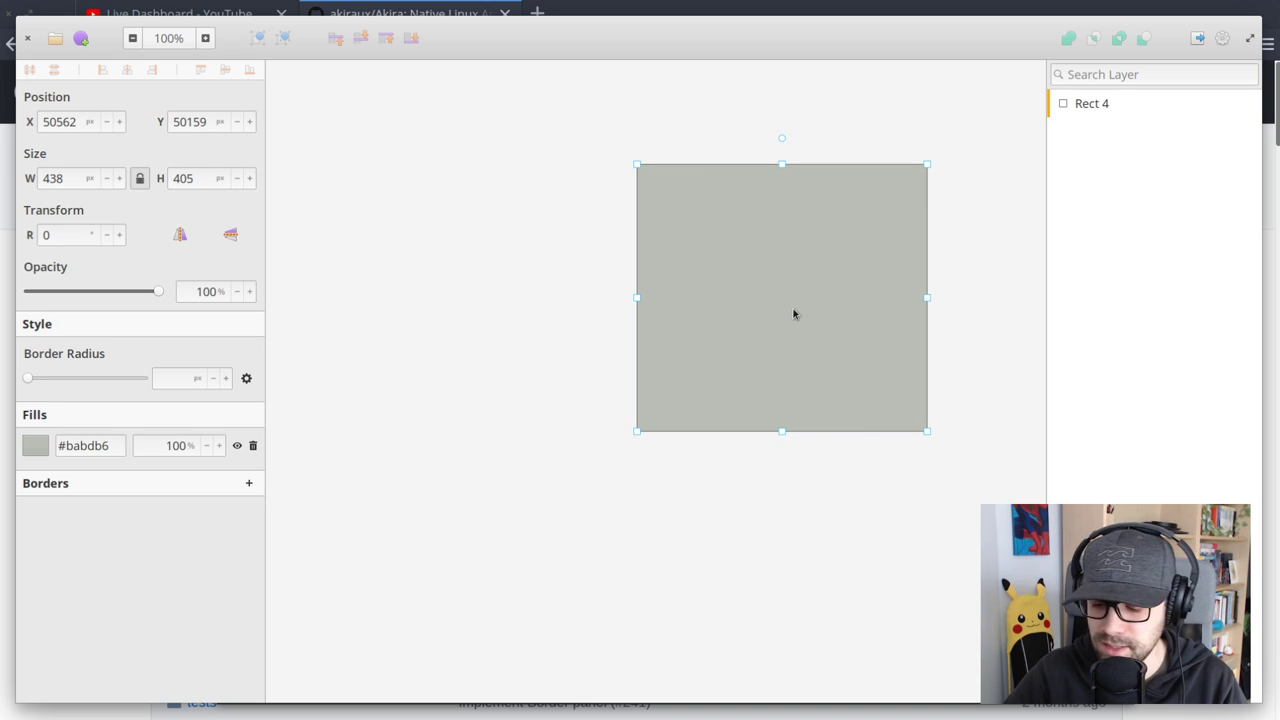
Delete the rectangle and draw a new one of about 259 by 178 px from its lower-right corner toward the upper left
key("Delete")
key("r")
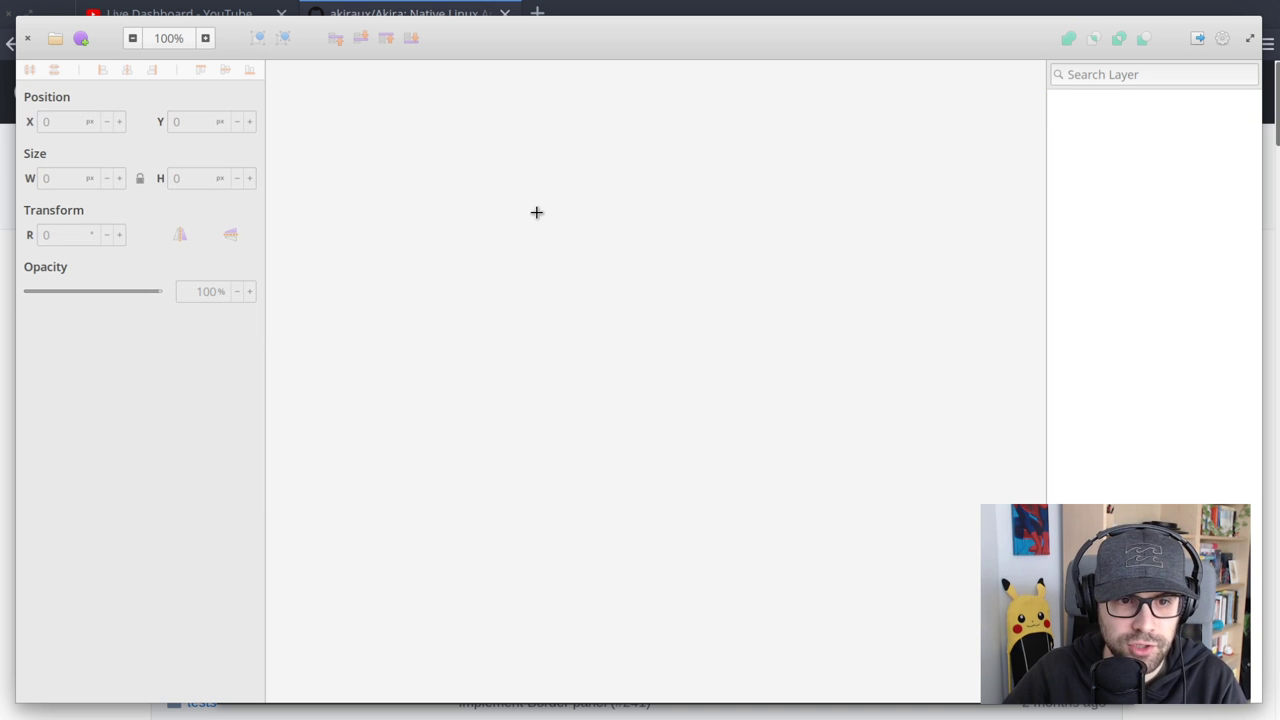
mouse_move(532, 218)
left_mouse_down()
mouse_move(723, 363)
mouse_move(853, 430)
mouse_move(574, 257)
mouse_move(377, 95)
mouse_move(363, 106)
left_mouse_up()
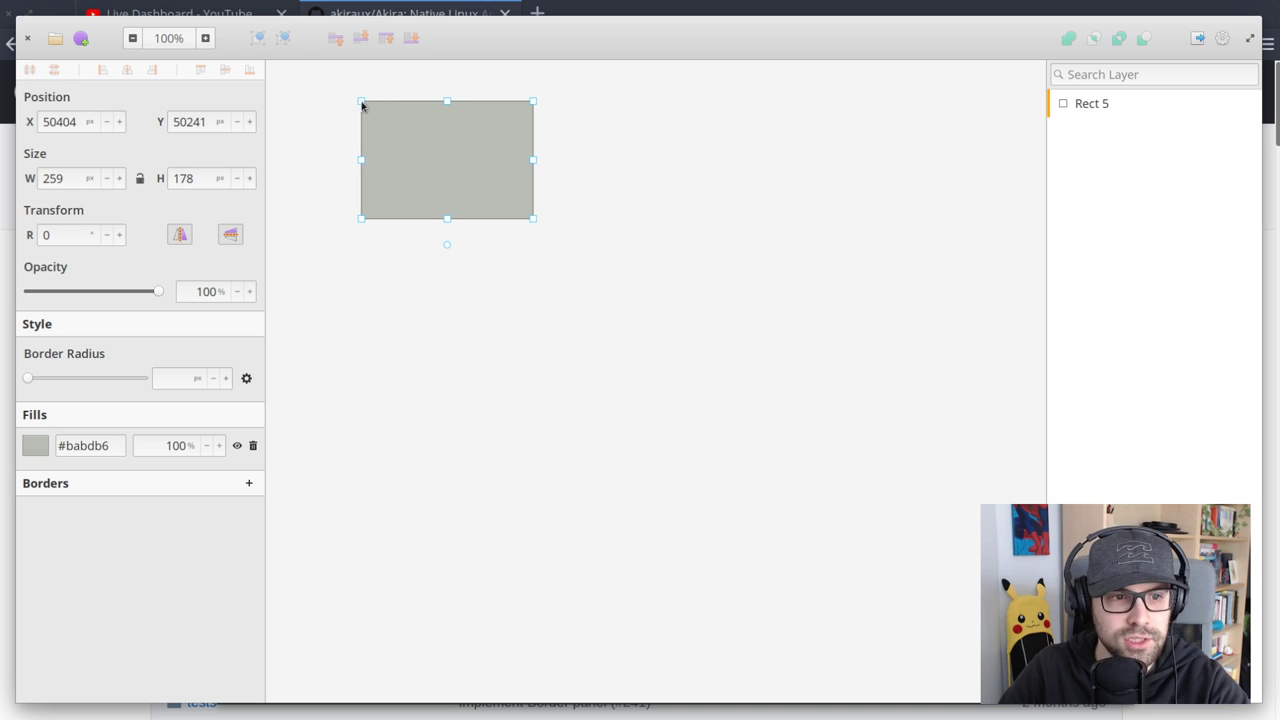
Resize the new rectangle past its opposite corner to about 437 by 213 px, move it down and clear the selection
left_click_drag(362, 105, 822, 358)
left_click(975, 289)
left_click_drag(666, 271, 719, 317)
left_click(406, 251)
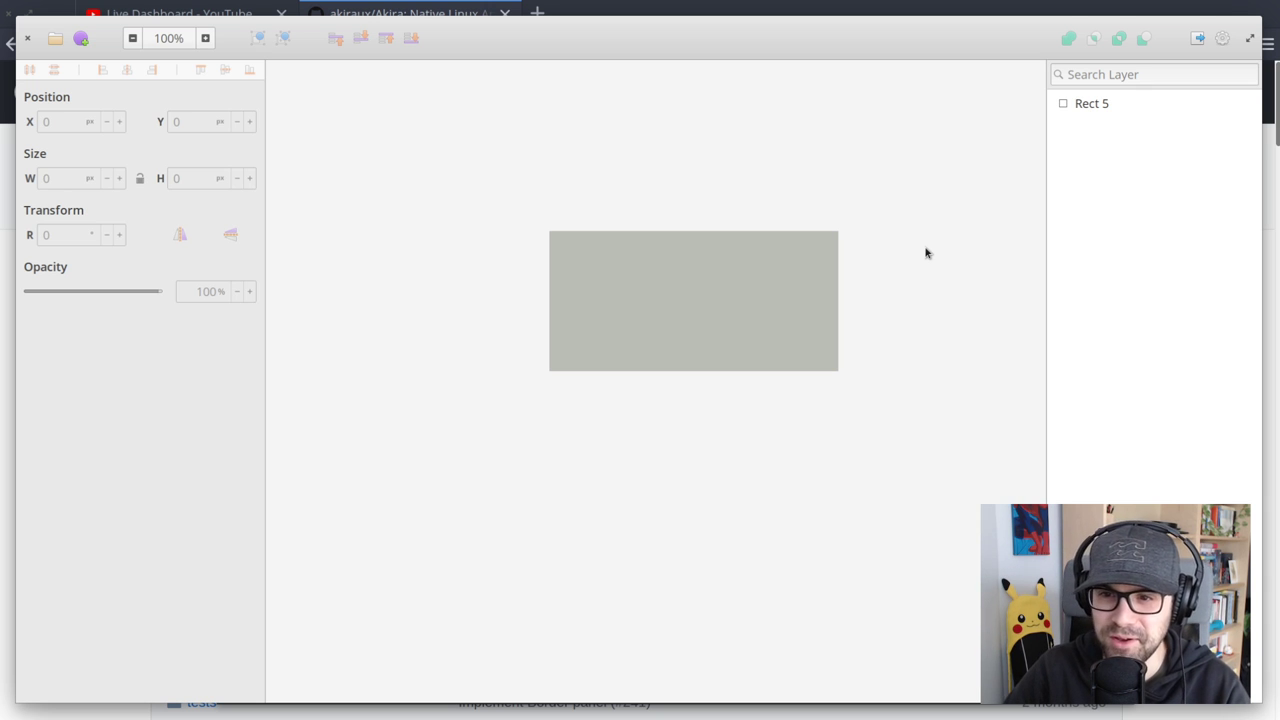
Reposition the 437 by 213 px rectangle around the middle of the canvas, clearing and restoring its selection between moves
left_click_drag(740, 309, 705, 313)
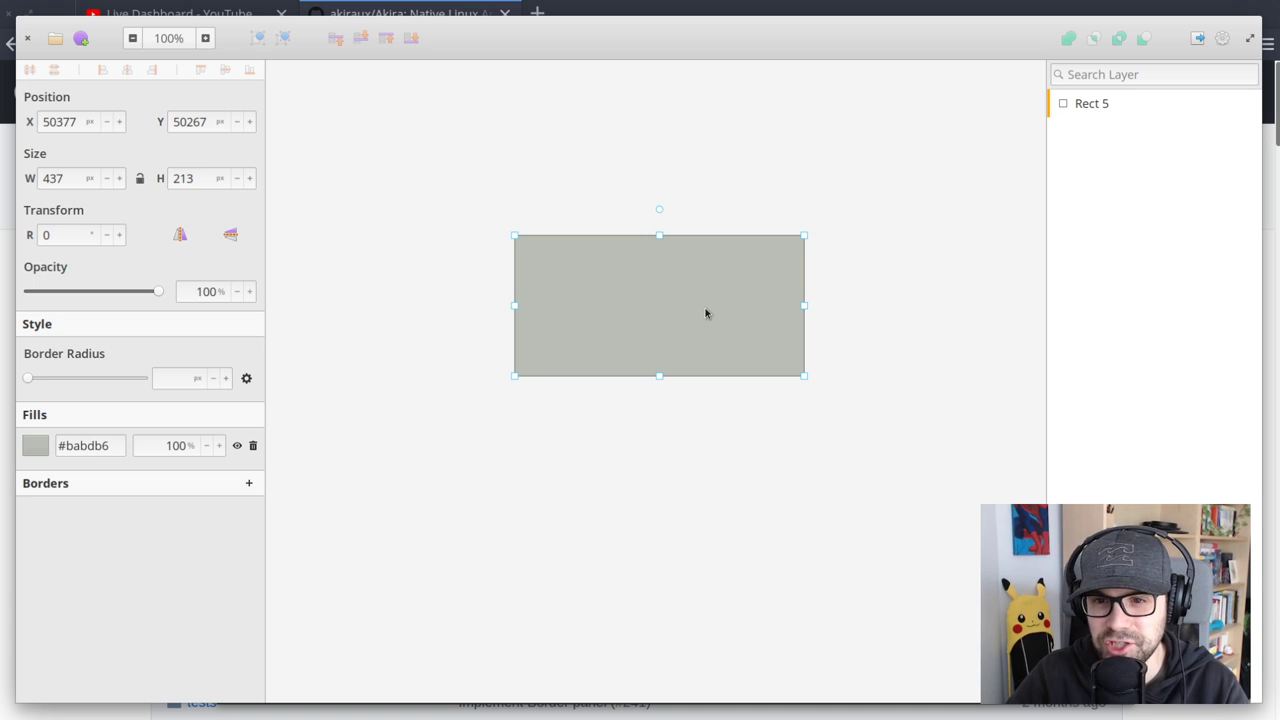
left_click_drag(705, 313, 744, 300)
left_click(908, 217)
left_click(737, 303)
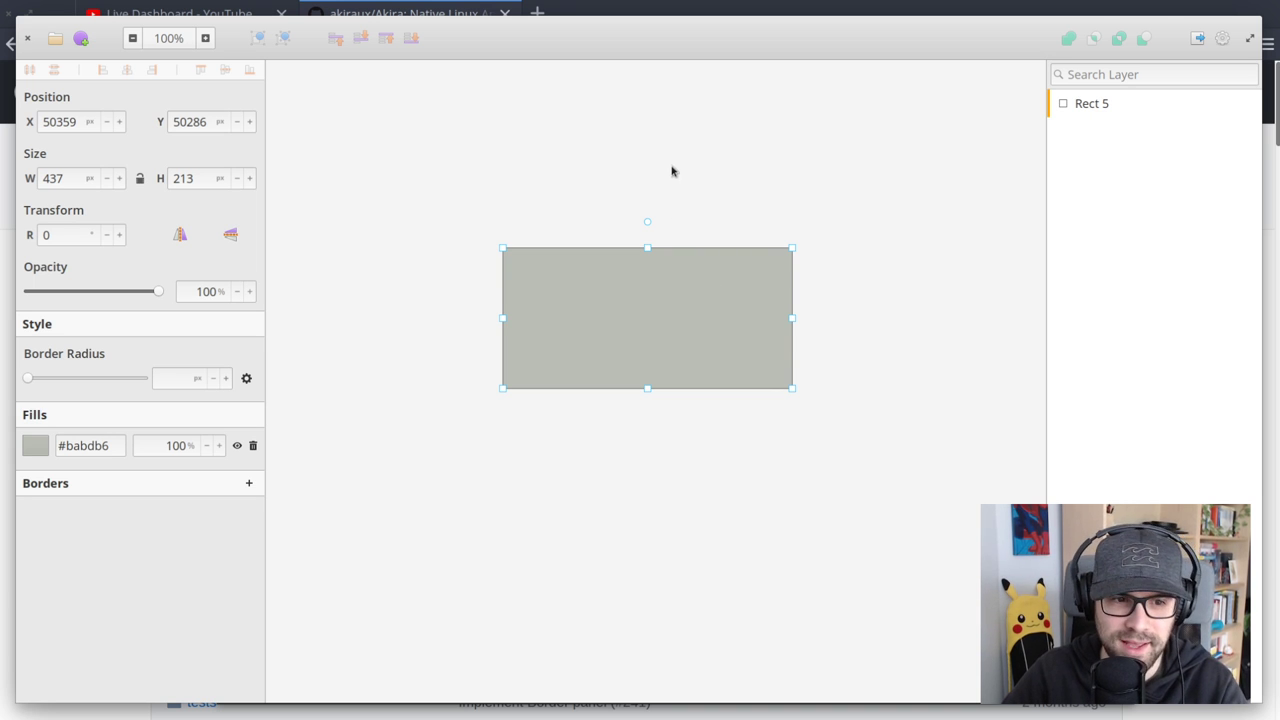
left_click_drag(725, 327, 734, 305)
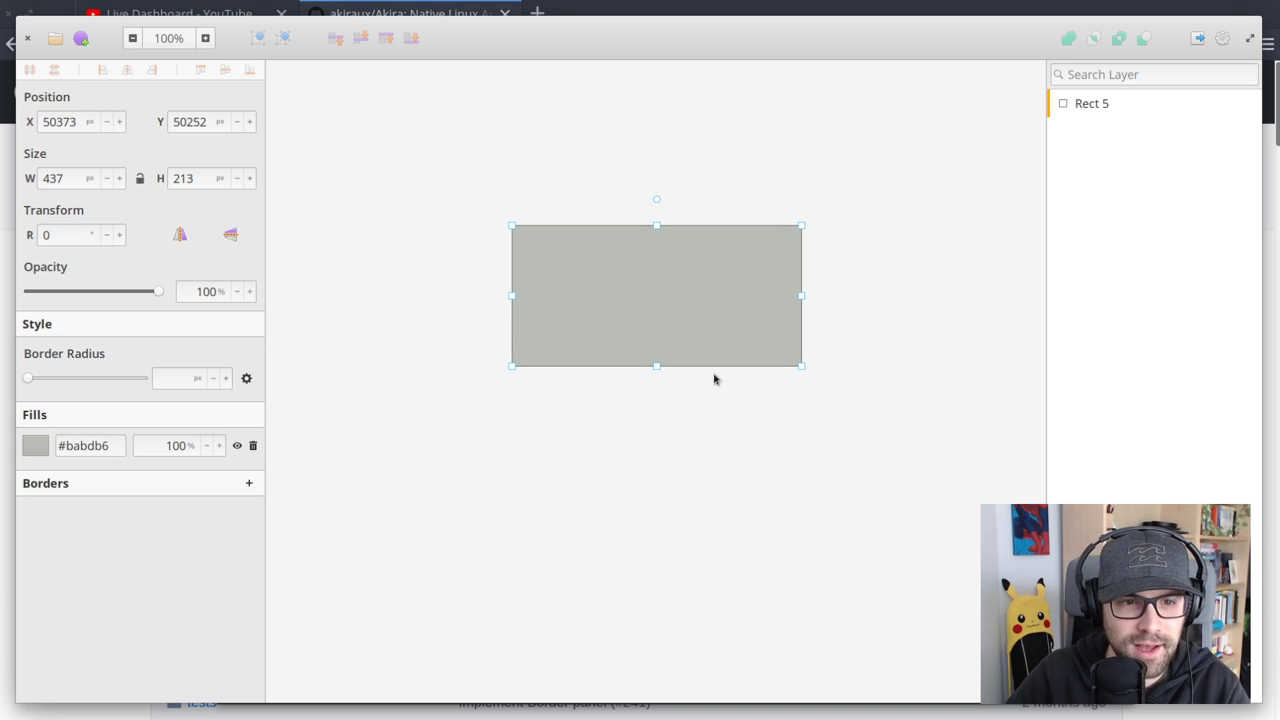
Round the rectangle's corners to a 60 px border radius, move it up, and reduce the radius to 46 px
left_click_drag(28, 378, 94, 381)
left_click_drag(745, 296, 726, 211)
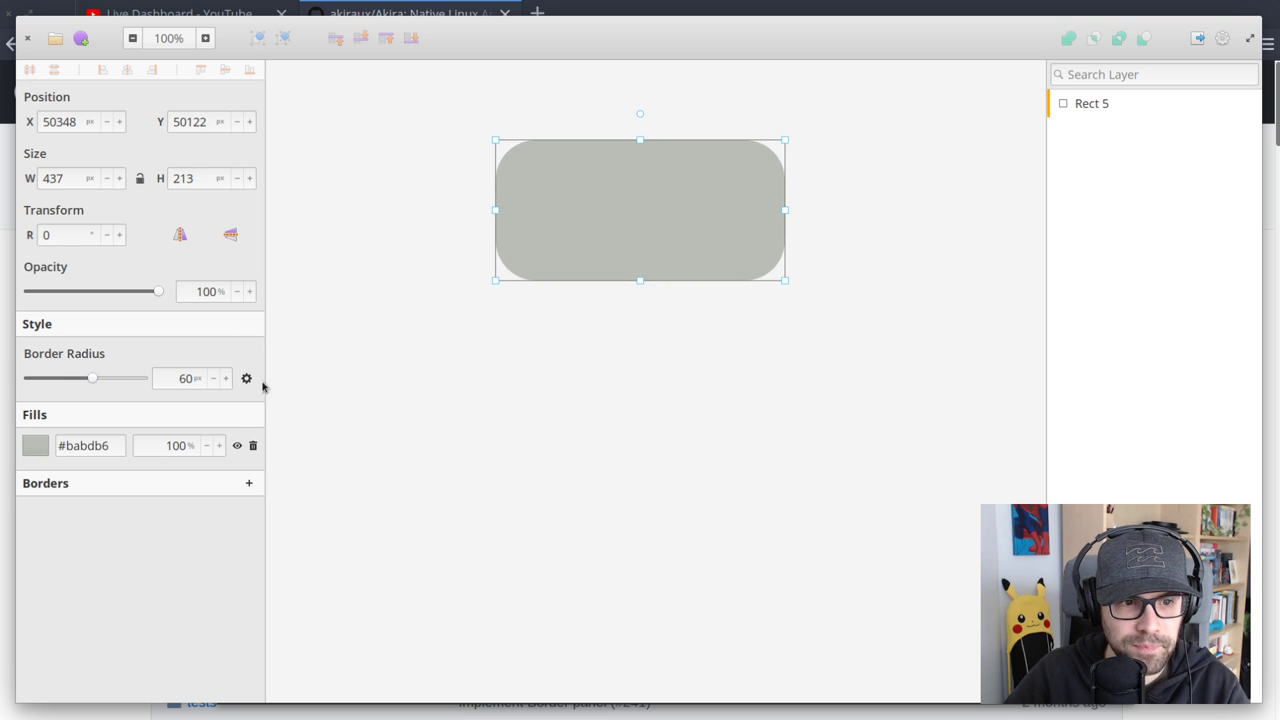
mouse_move(93, 379)
left_mouse_down()
mouse_move(43, 380)
mouse_move(114, 380)
mouse_move(77, 381)
left_mouse_up()
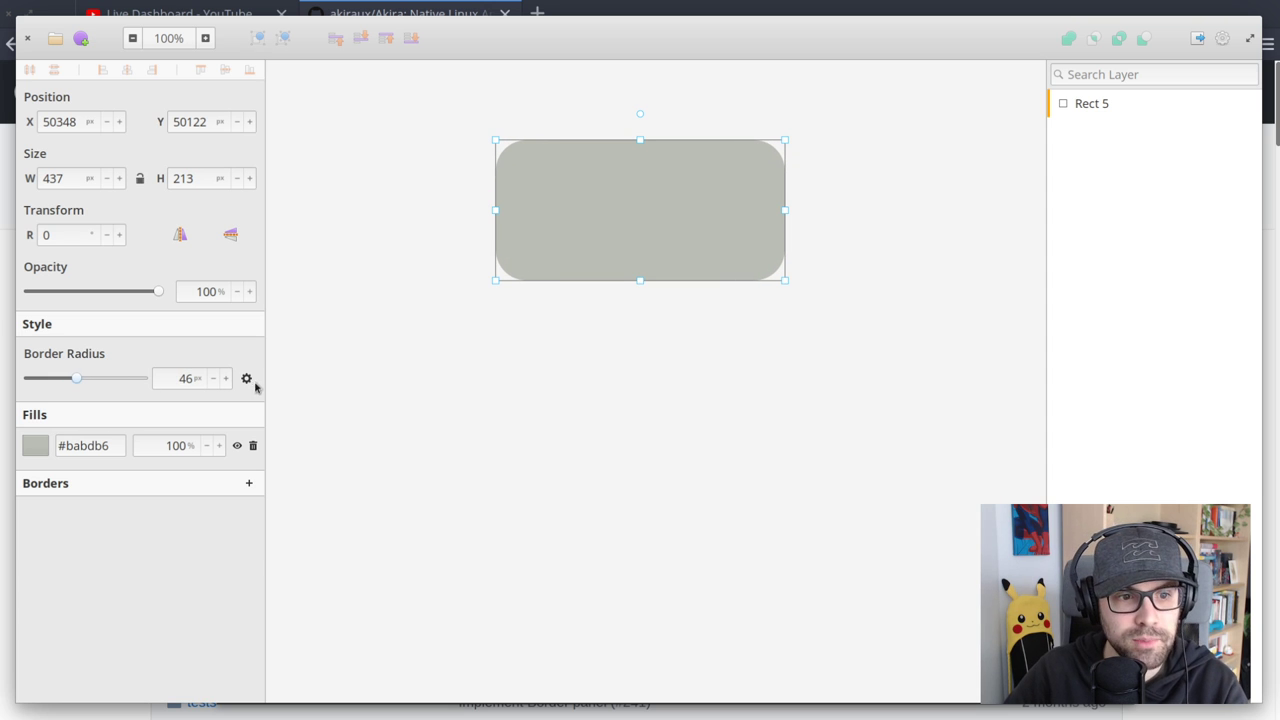
Show the individual corner settings, toggle Uniform Corners off and back on, and move the rectangle down and left
left_click(247, 379)
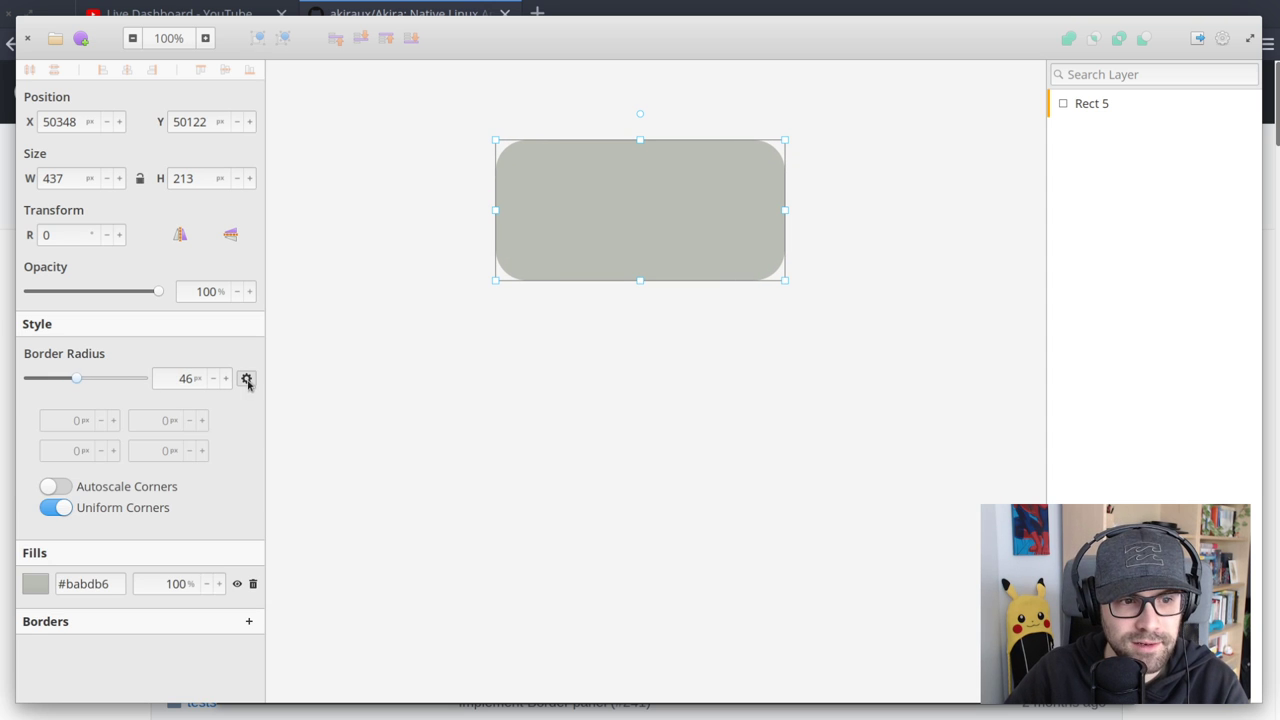
left_click(56, 508)
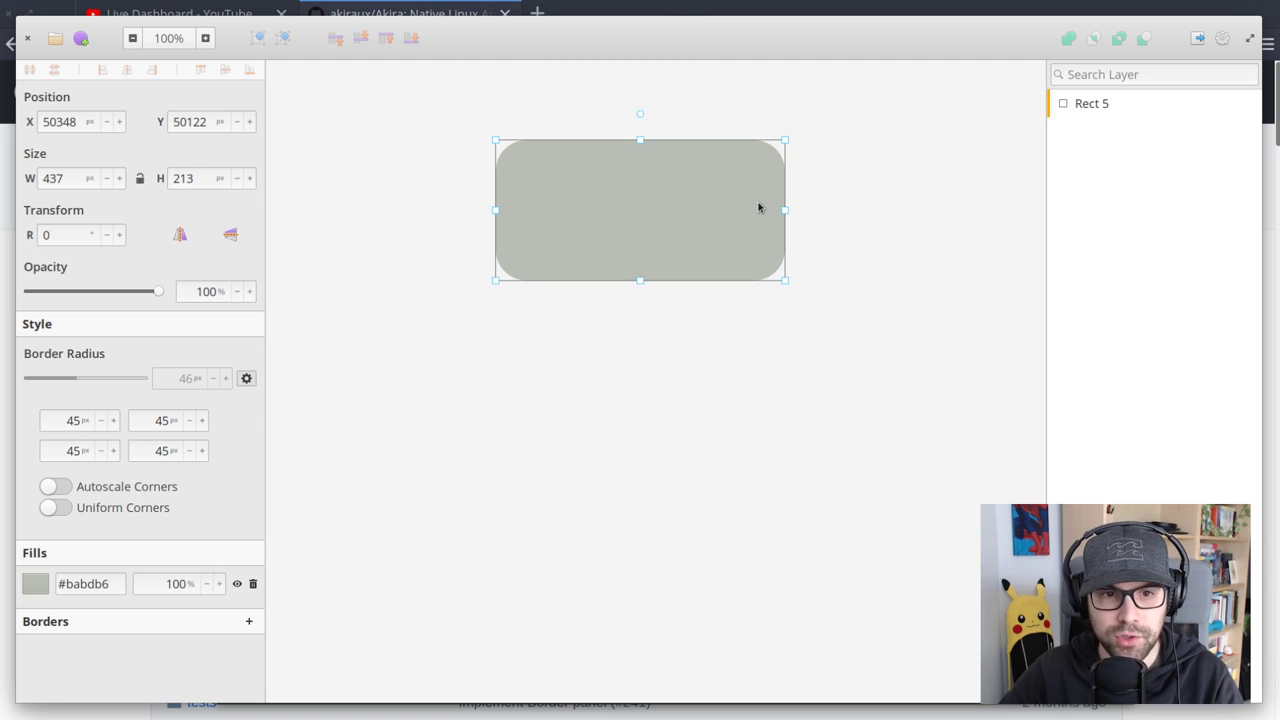
left_click(56, 508)
left_click_drag(643, 213, 595, 281)
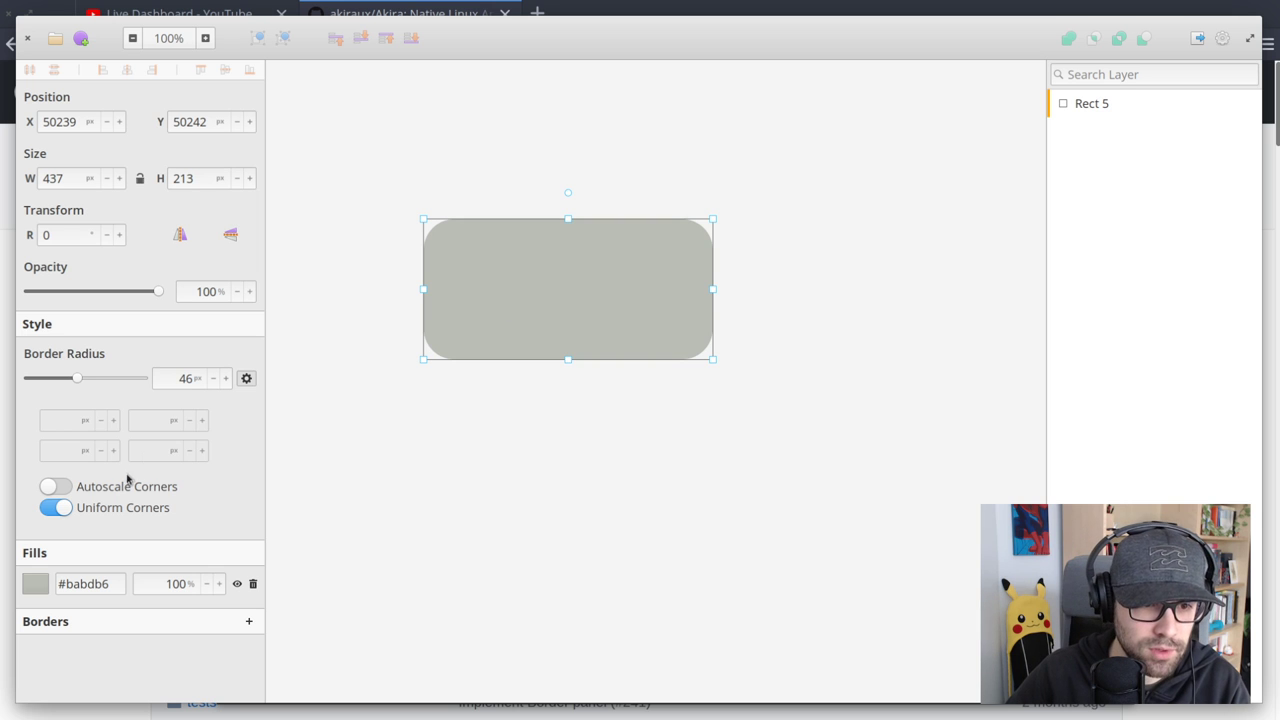
Set the rectangle's border radius to 20 px and move it slightly up
double_click(180, 378)
type("20")
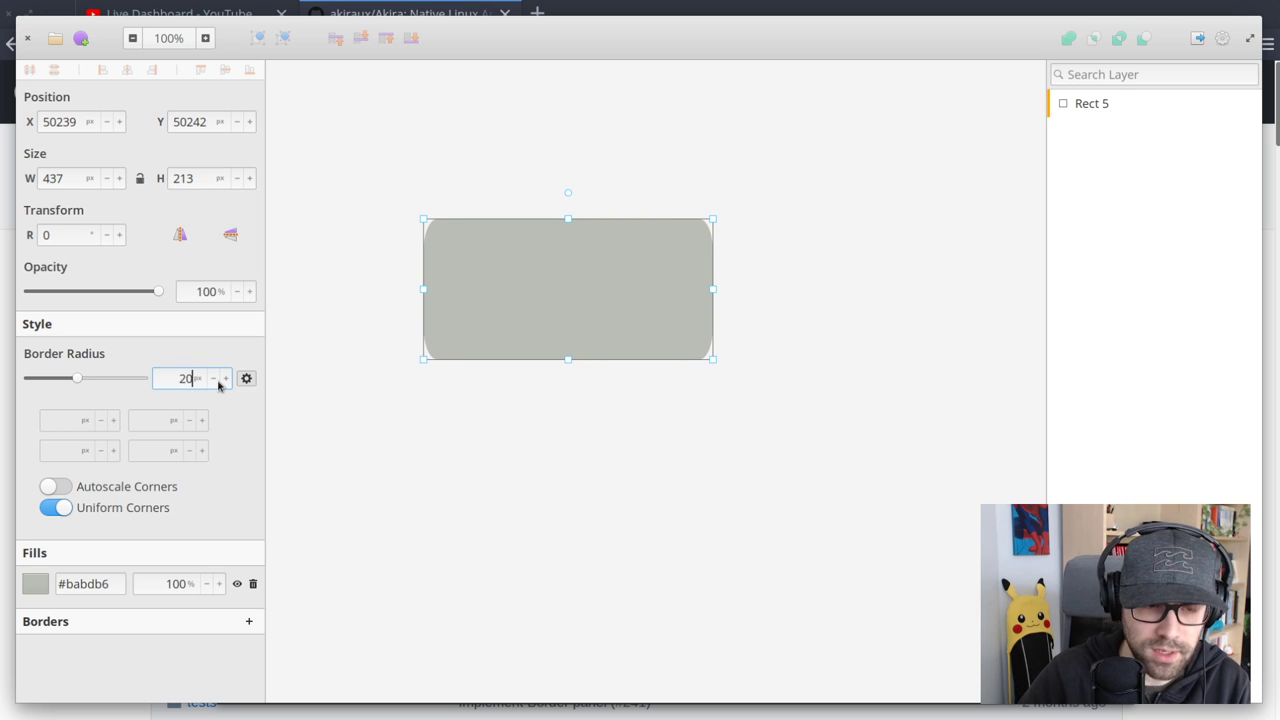
left_click(560, 486)
left_click_drag(546, 319, 536, 292)
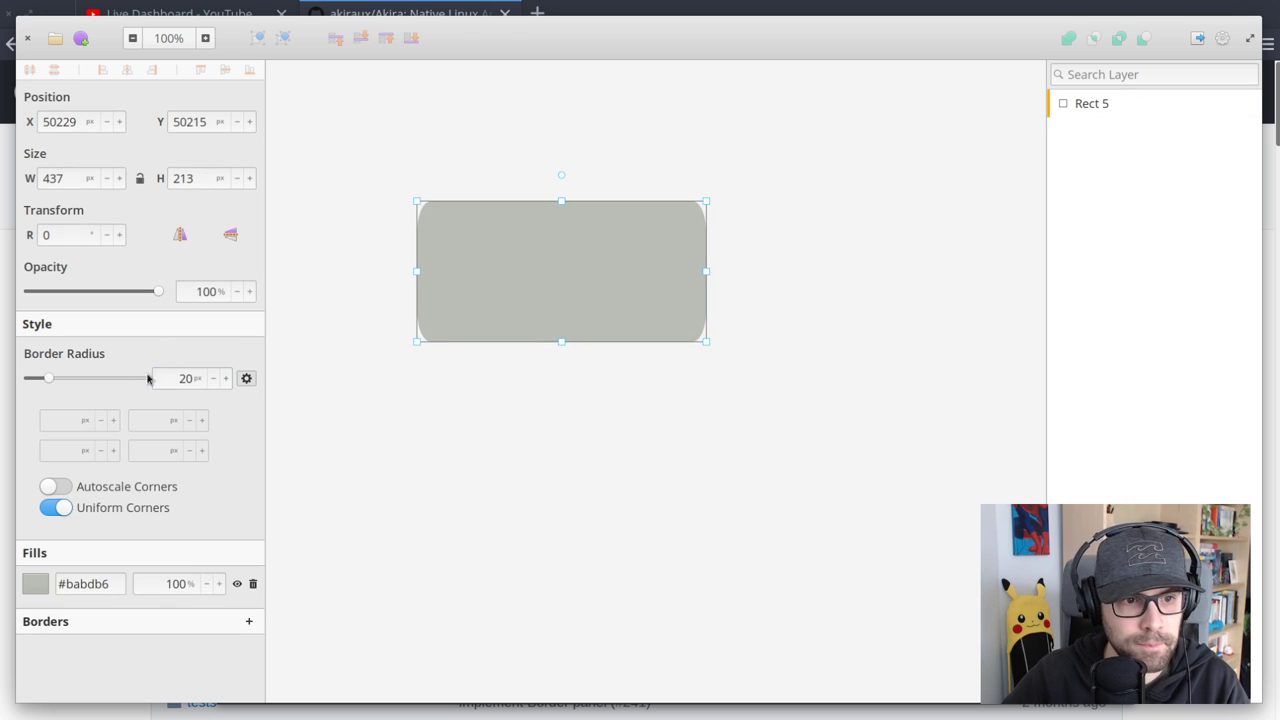
Toggle Uniform Corners off and back on, readjust the border radius to 21 px, and move the rectangle up slightly
left_click(57, 510)
left_click(57, 511)
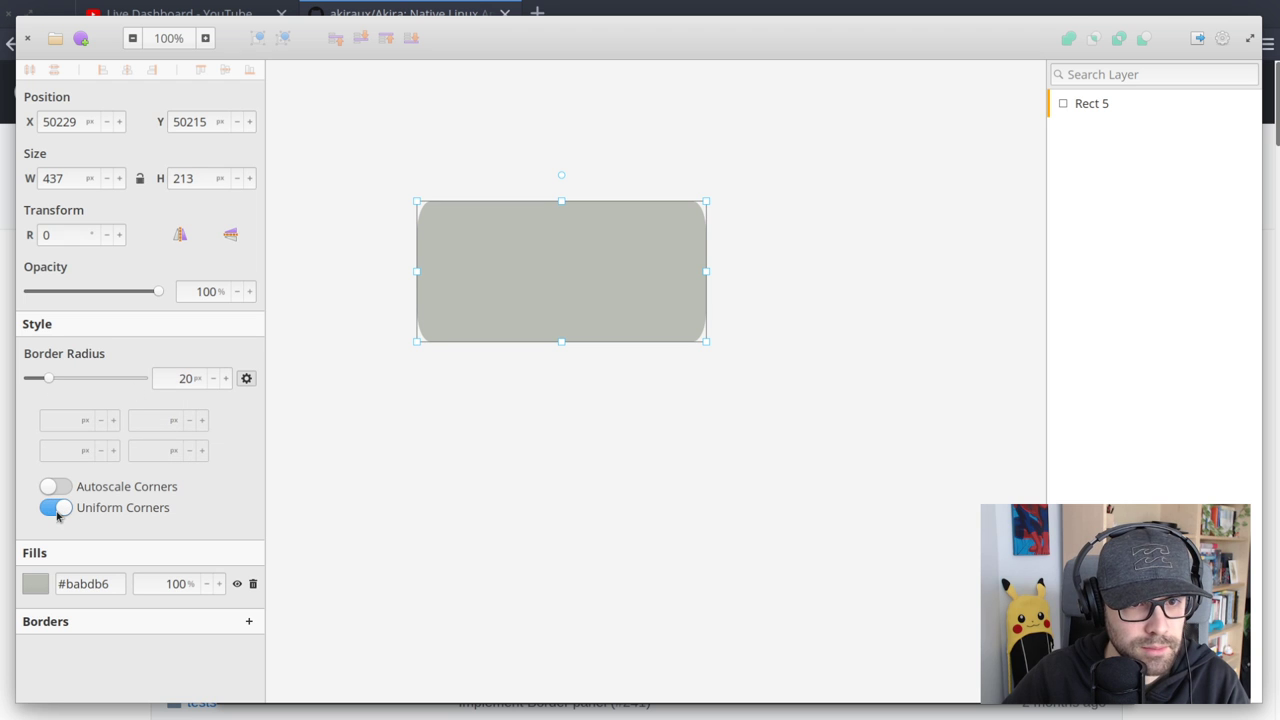
left_click_drag(55, 389, 58, 389)
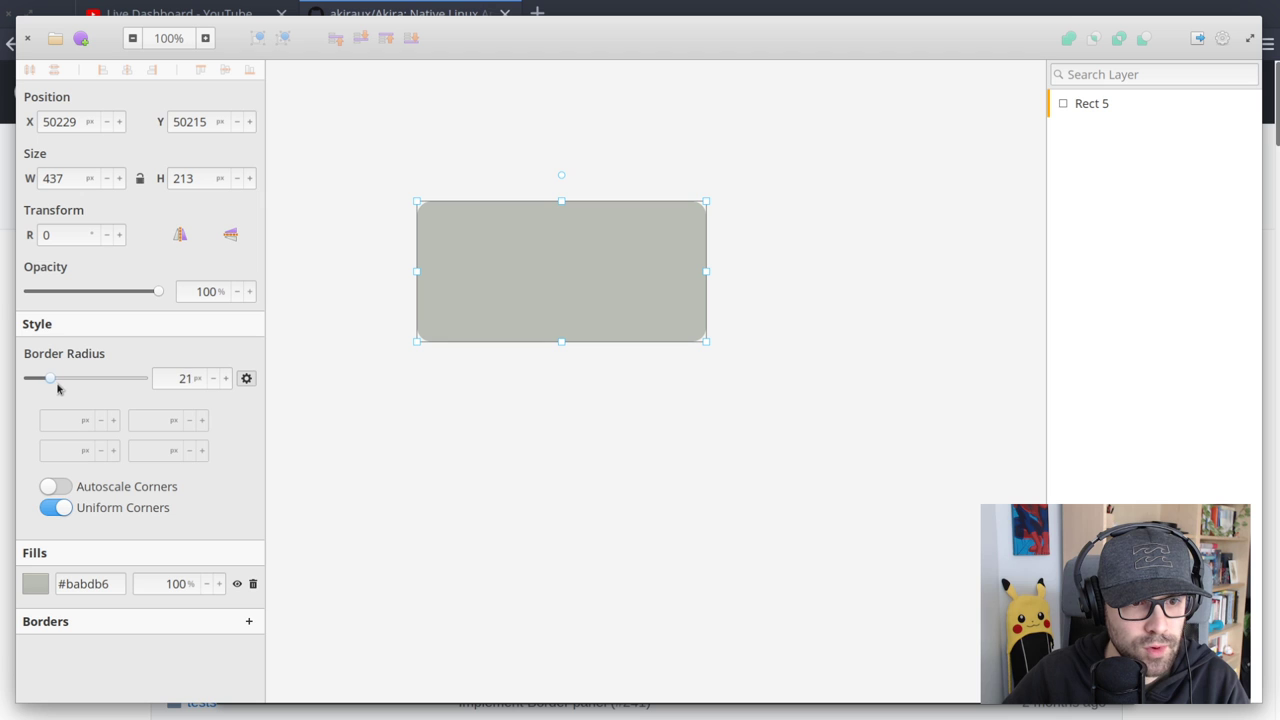
left_click(517, 120)
left_click_drag(580, 307, 575, 278)
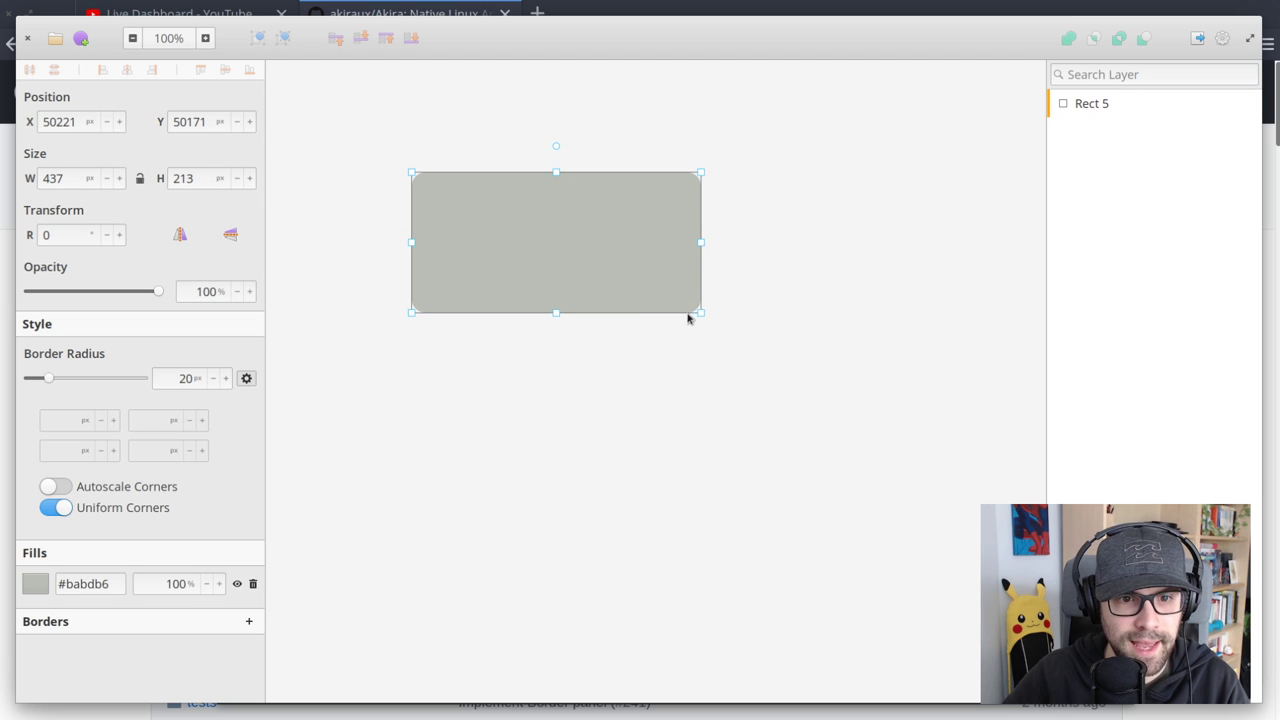
With Autoscale Corners off, resize the rectangle to about 580 by 464 px, 163 by 156 px, and finally 260 by 248 px
left_click_drag(693, 309, 658, 380)
left_click_drag(700, 431, 795, 477)
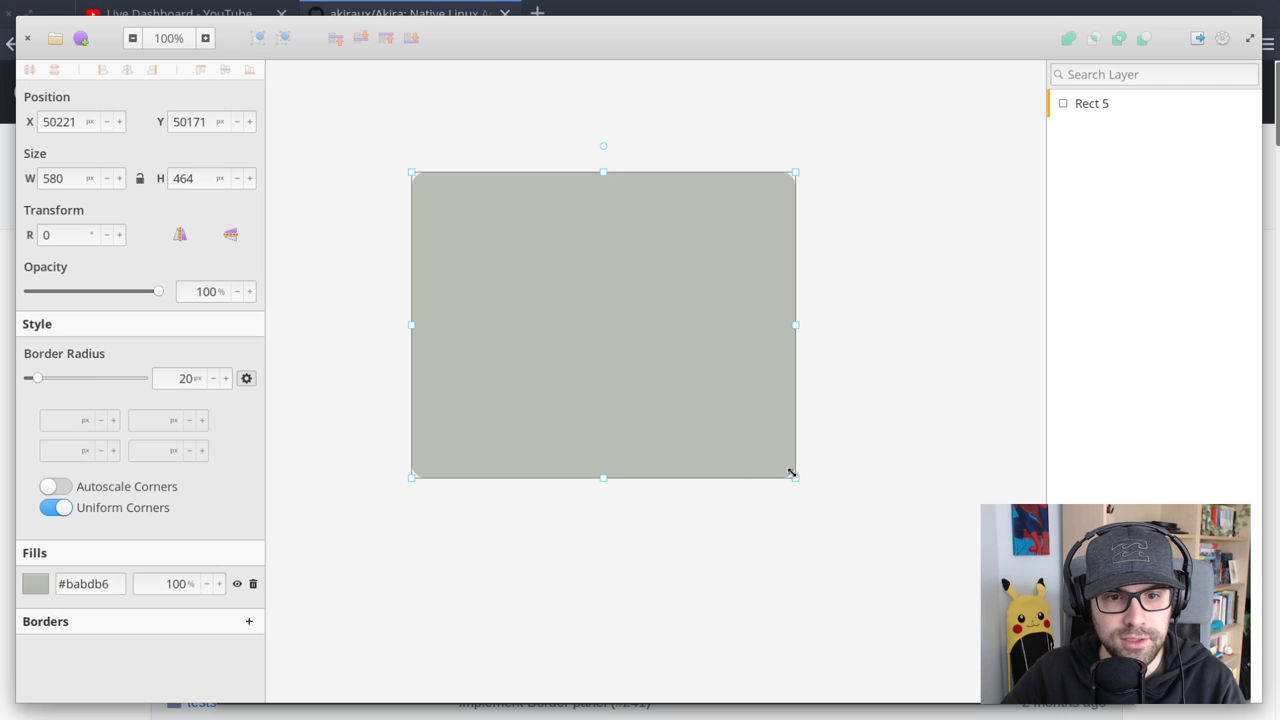
left_click_drag(791, 473, 515, 271)
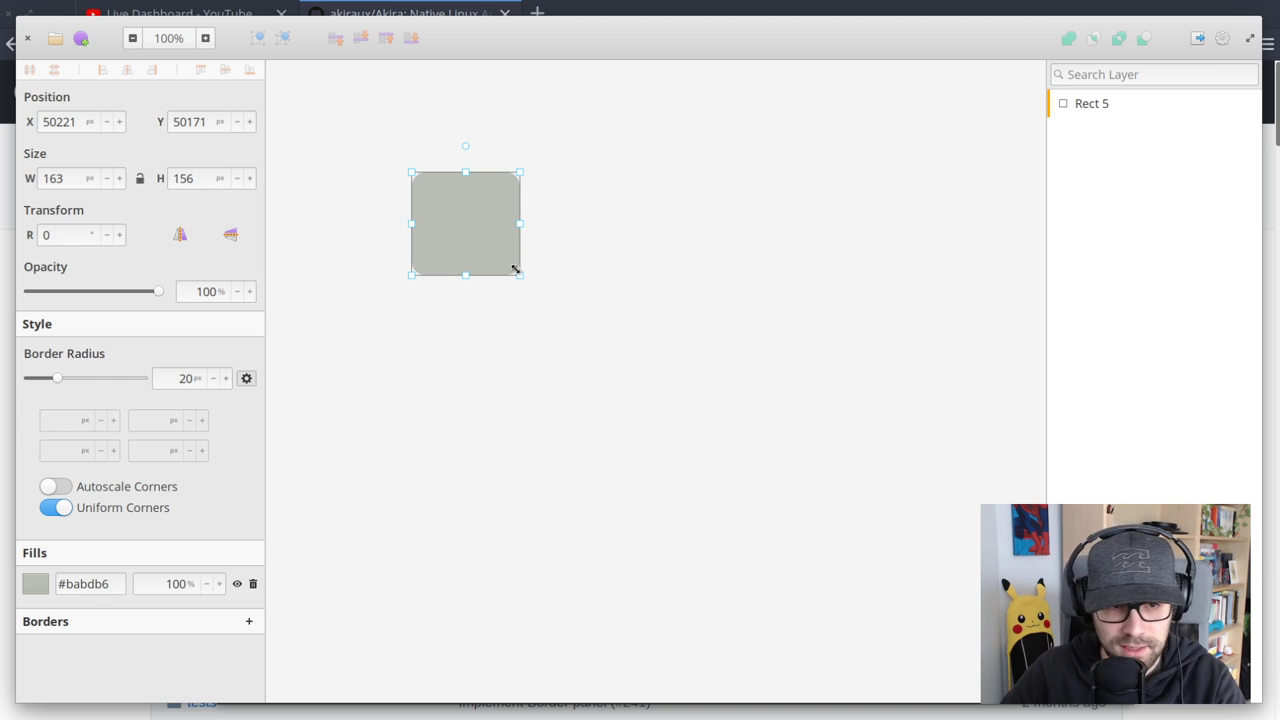
left_click_drag(515, 271, 588, 245)
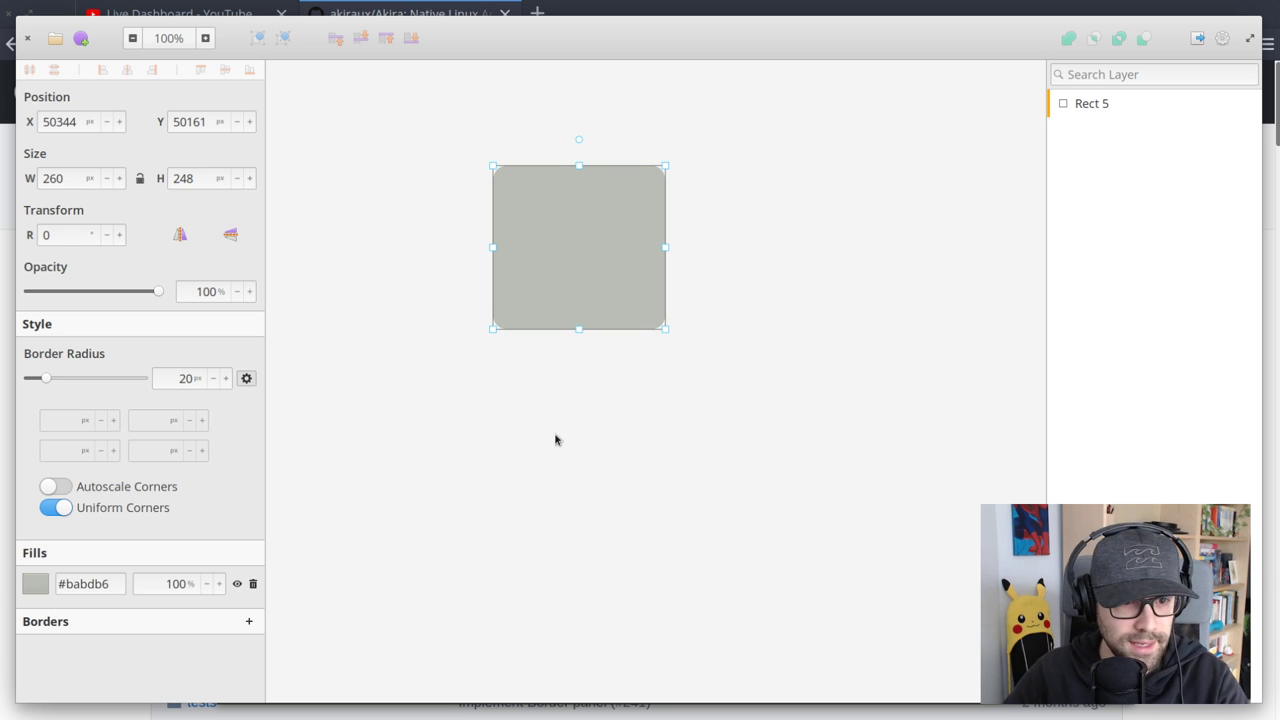
Enable Autoscale Corners and enlarge the rectangle to about 858 by 783 px, shifting it up and left
left_click(61, 492)
left_click(574, 254)
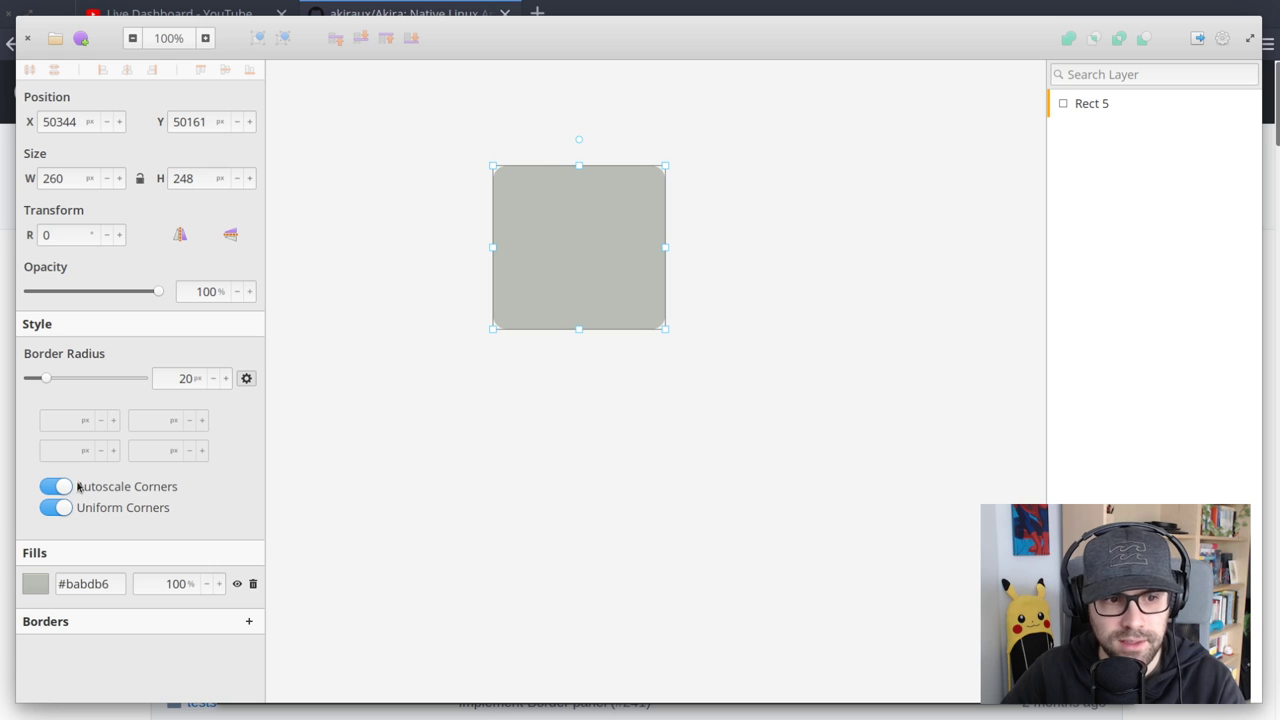
left_click_drag(659, 326, 1045, 655)
left_click_drag(803, 507, 667, 440)
left_click_drag(907, 591, 926, 621)
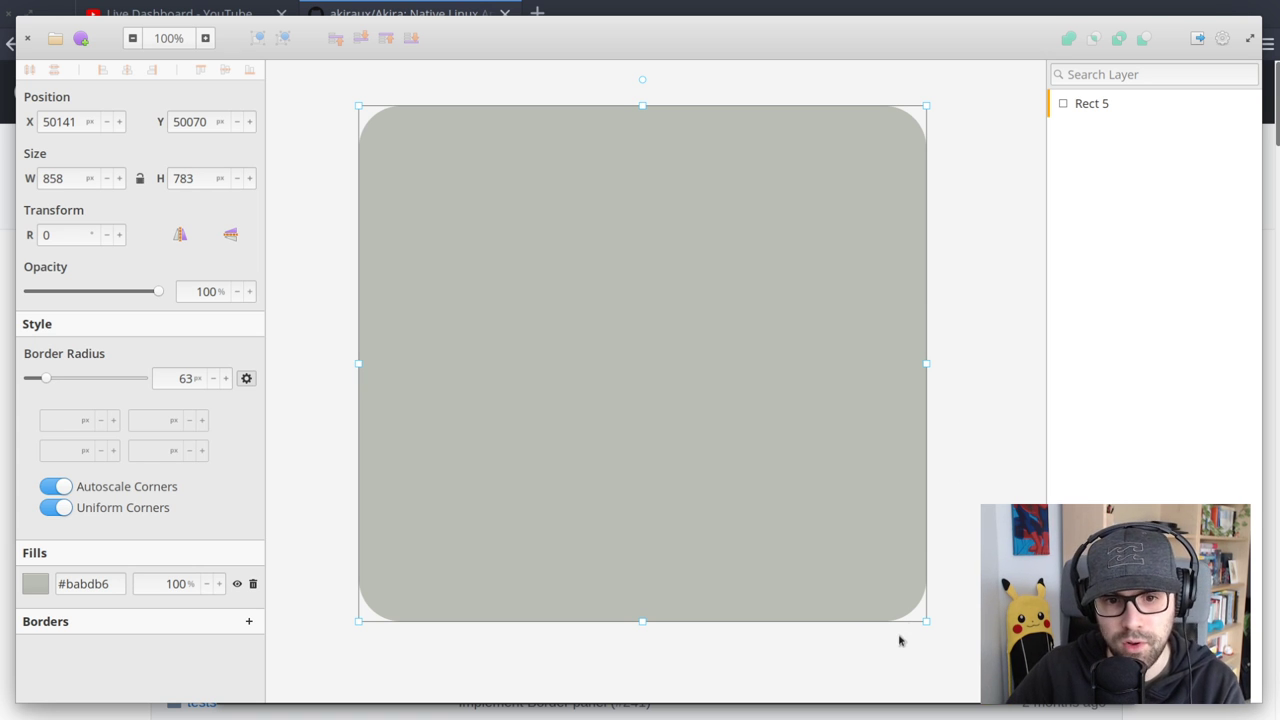
Shrink the rectangle with autoscaled corners to about 372 by 333 px and reposition it near the canvas's center
left_click_drag(919, 618, 612, 281)
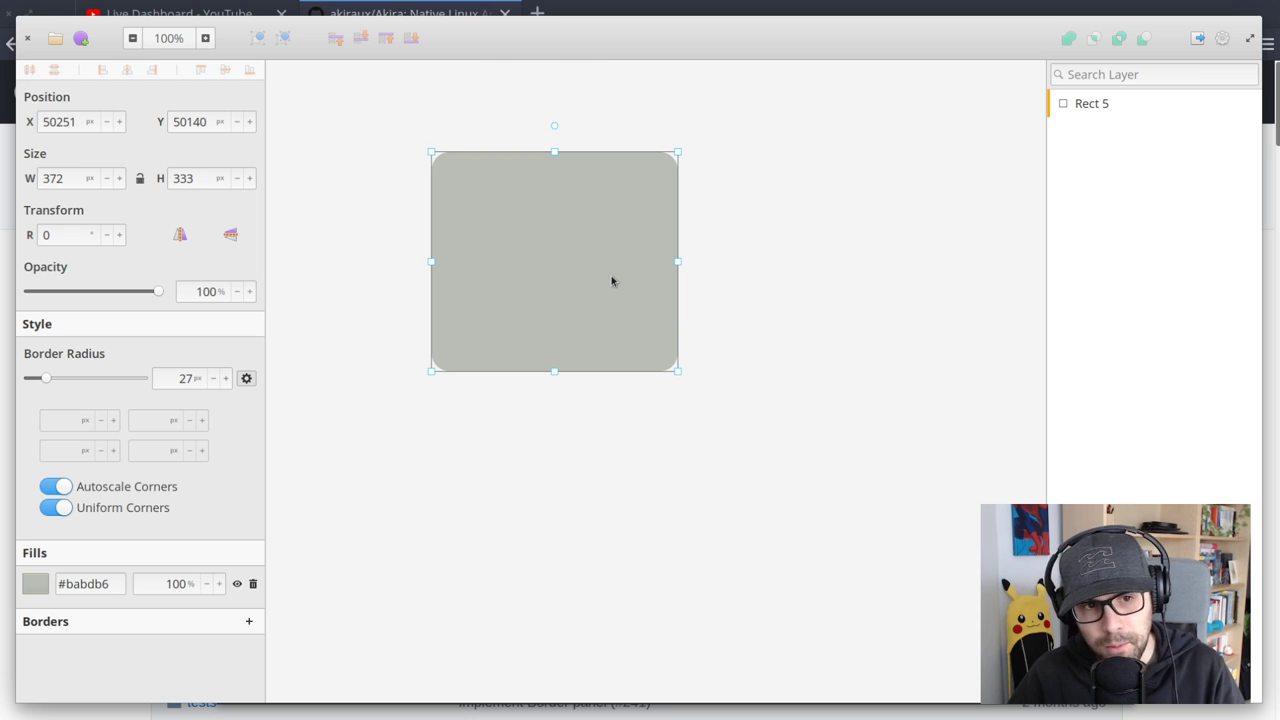
left_click_drag(497, 257, 551, 280)
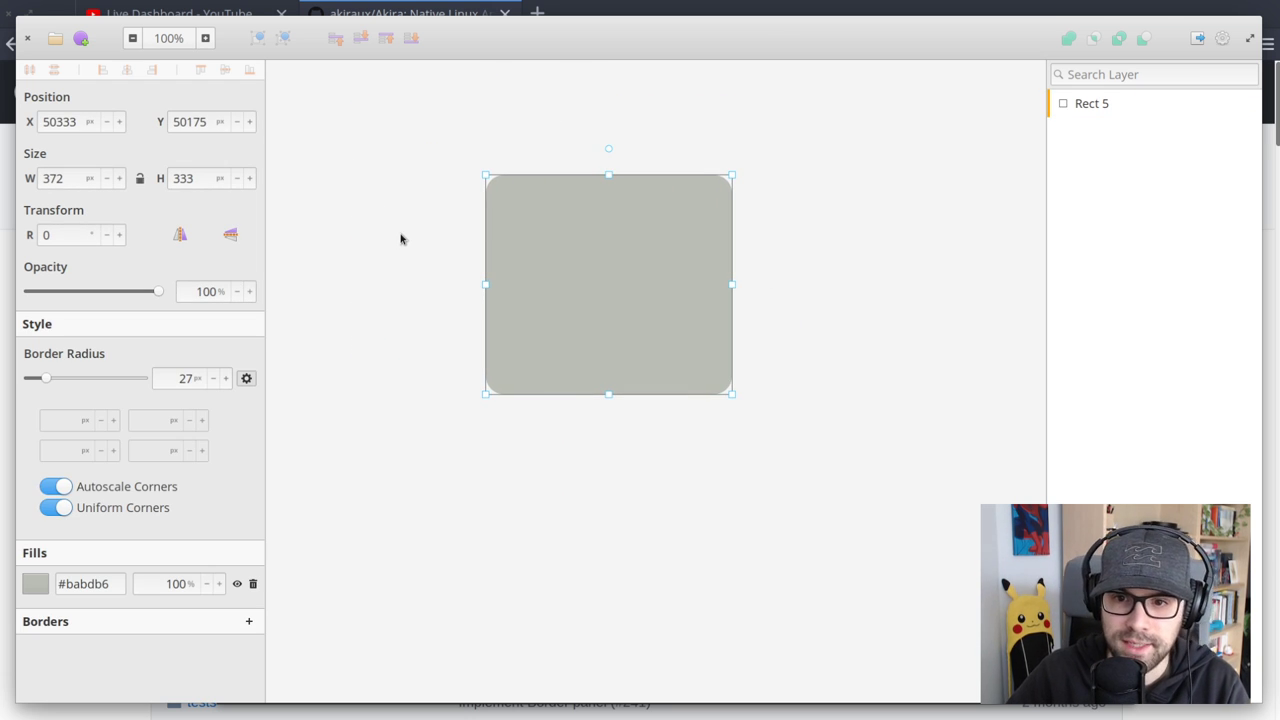
left_click(829, 322)
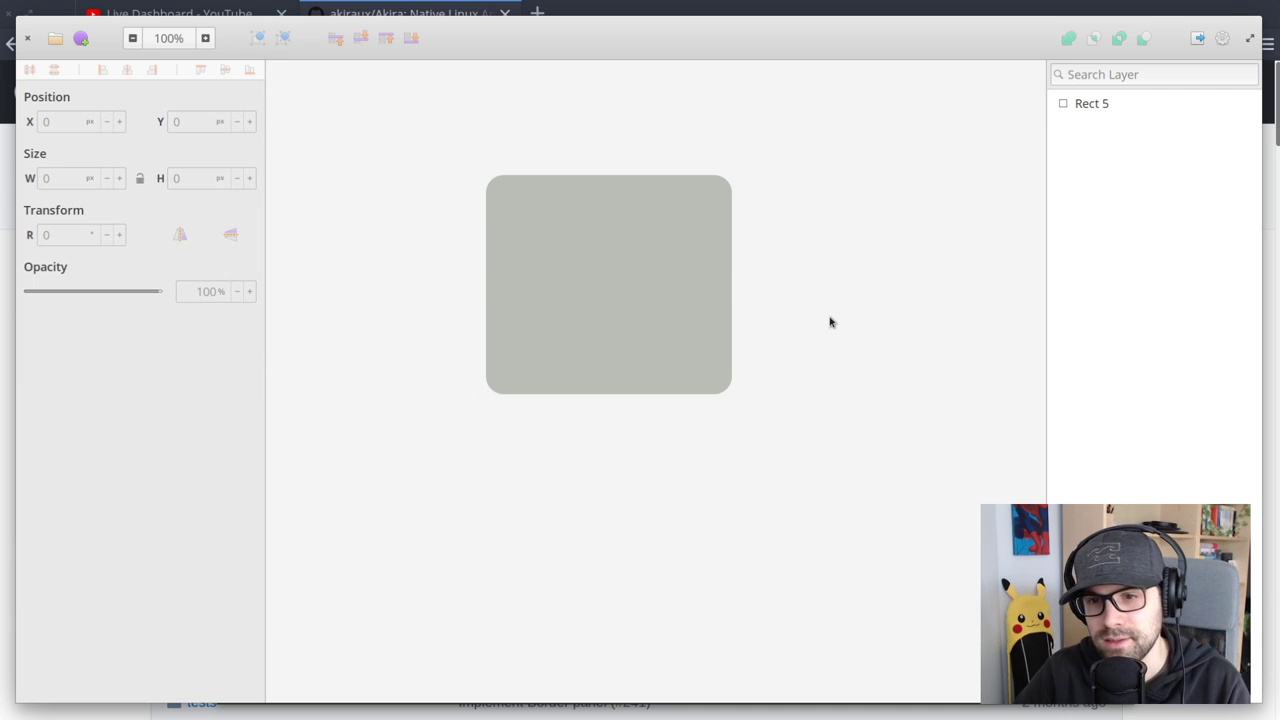
left_click_drag(619, 296, 602, 293)
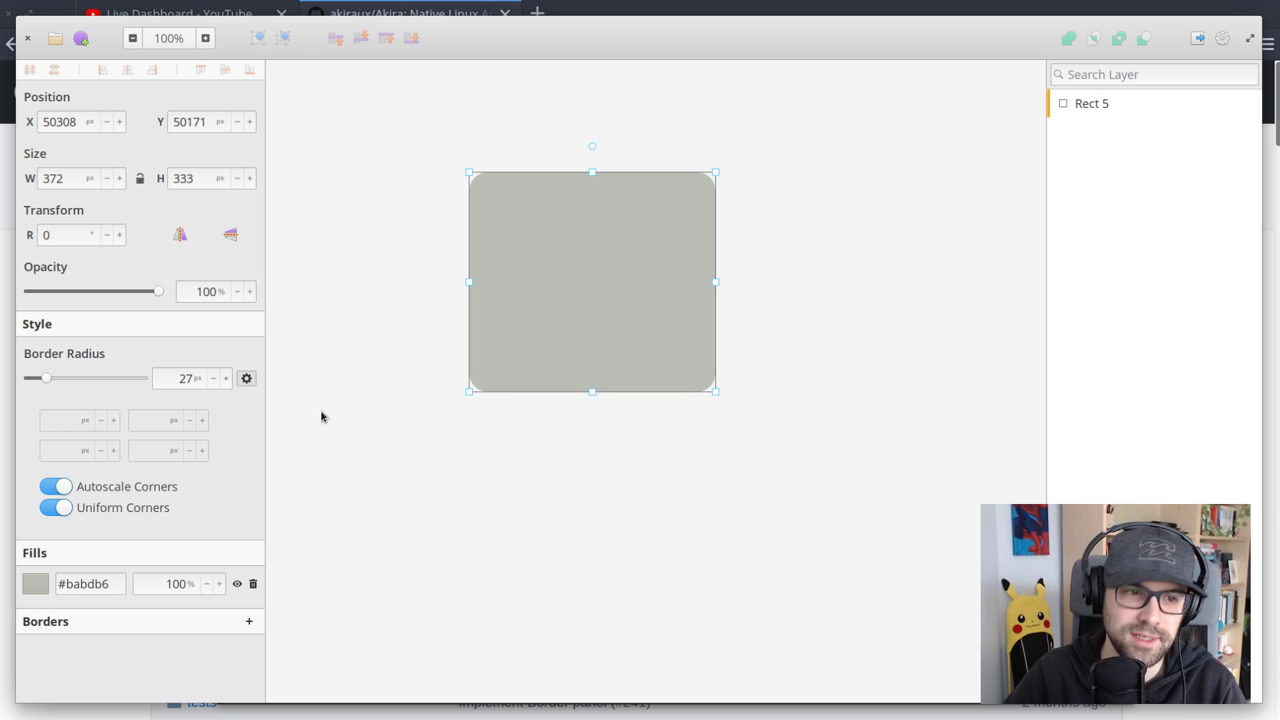
Turn off Autoscale Corners for the rectangle and collapse the individual corner settings
left_click(247, 379)
left_click(247, 379)
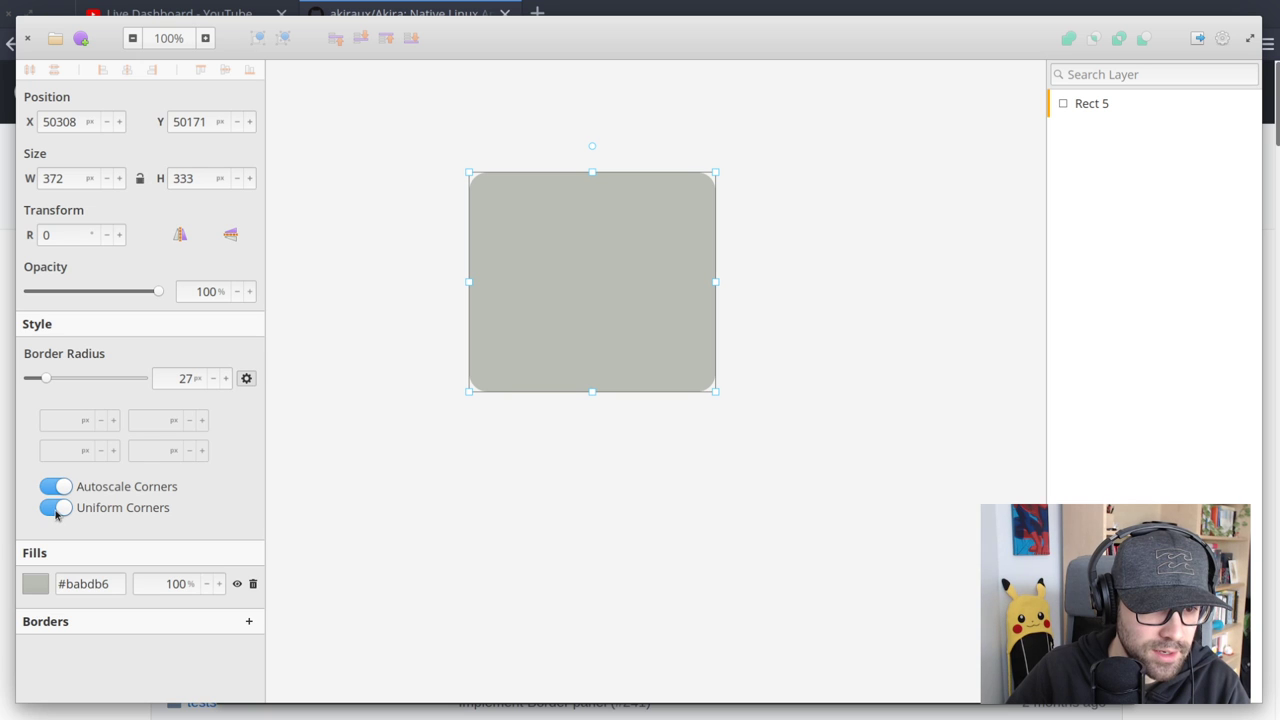
left_click(57, 488)
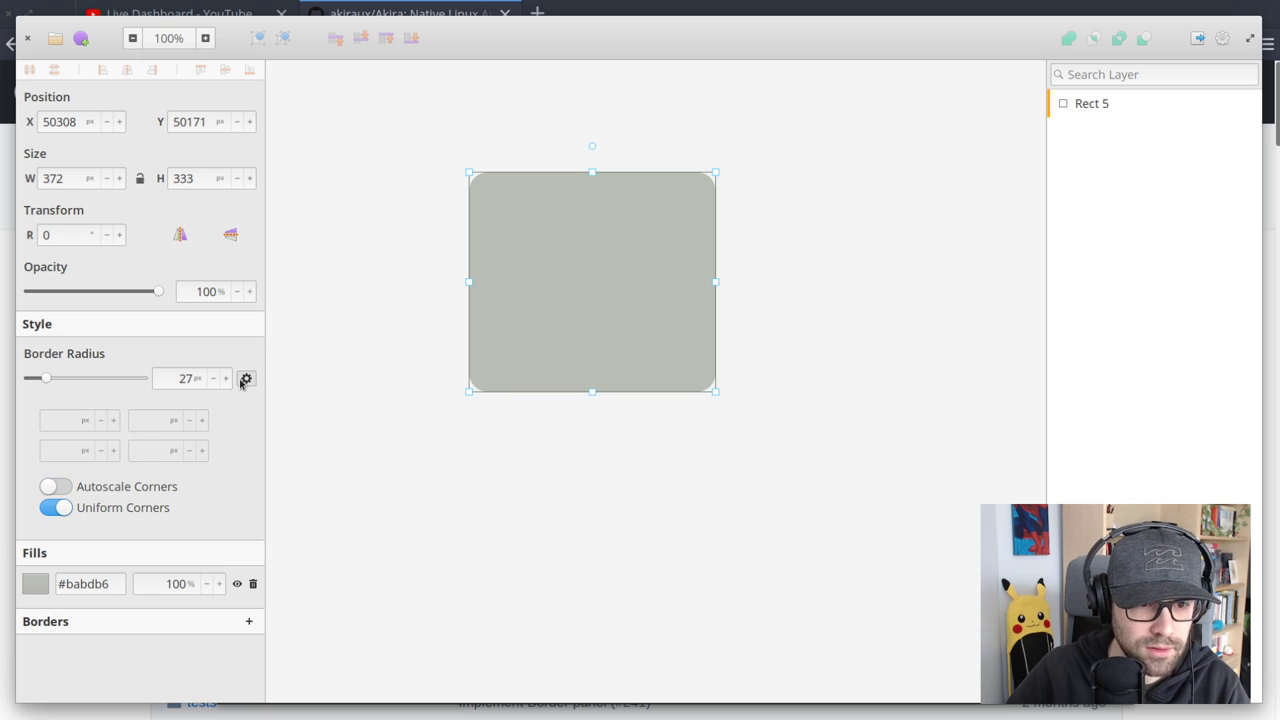
left_click(246, 379)
Move the rounded rectangle around the middle of the canvas, clearing the selection between moves
left_click(791, 286)
left_click_drag(572, 291, 614, 291)
left_click(390, 294)
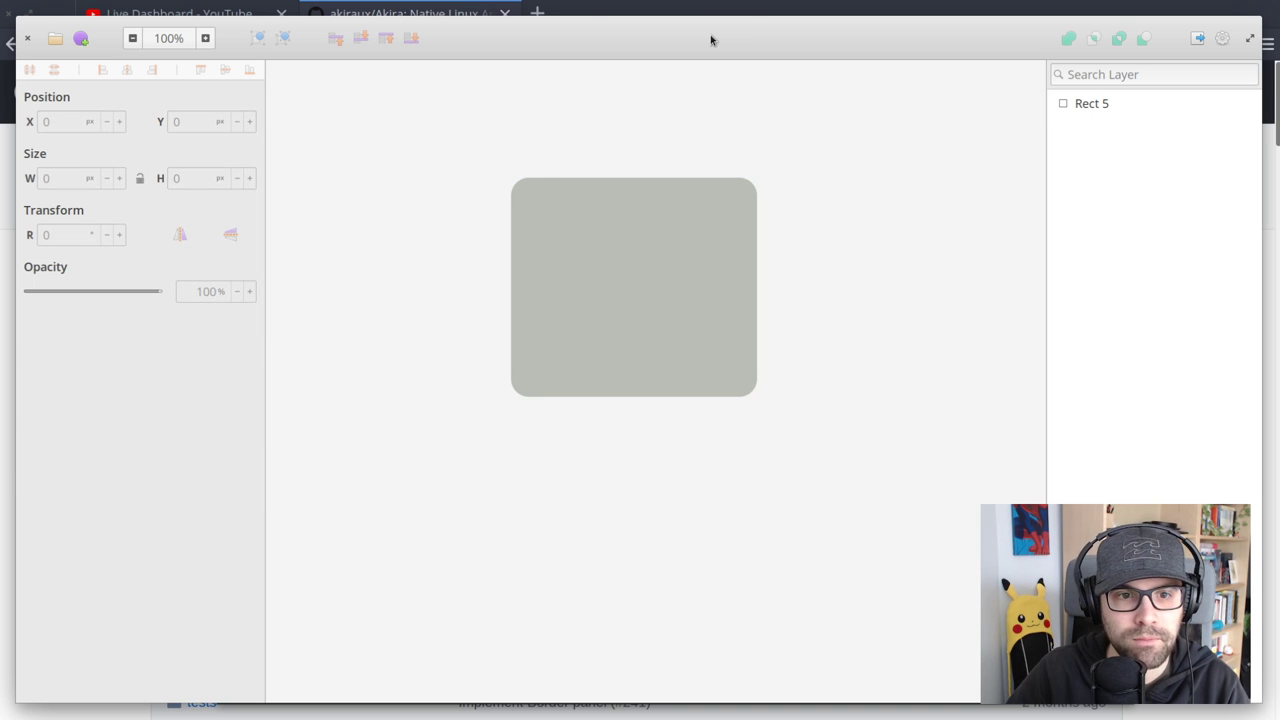
left_click(714, 289)
left_click_drag(714, 289, 708, 286)
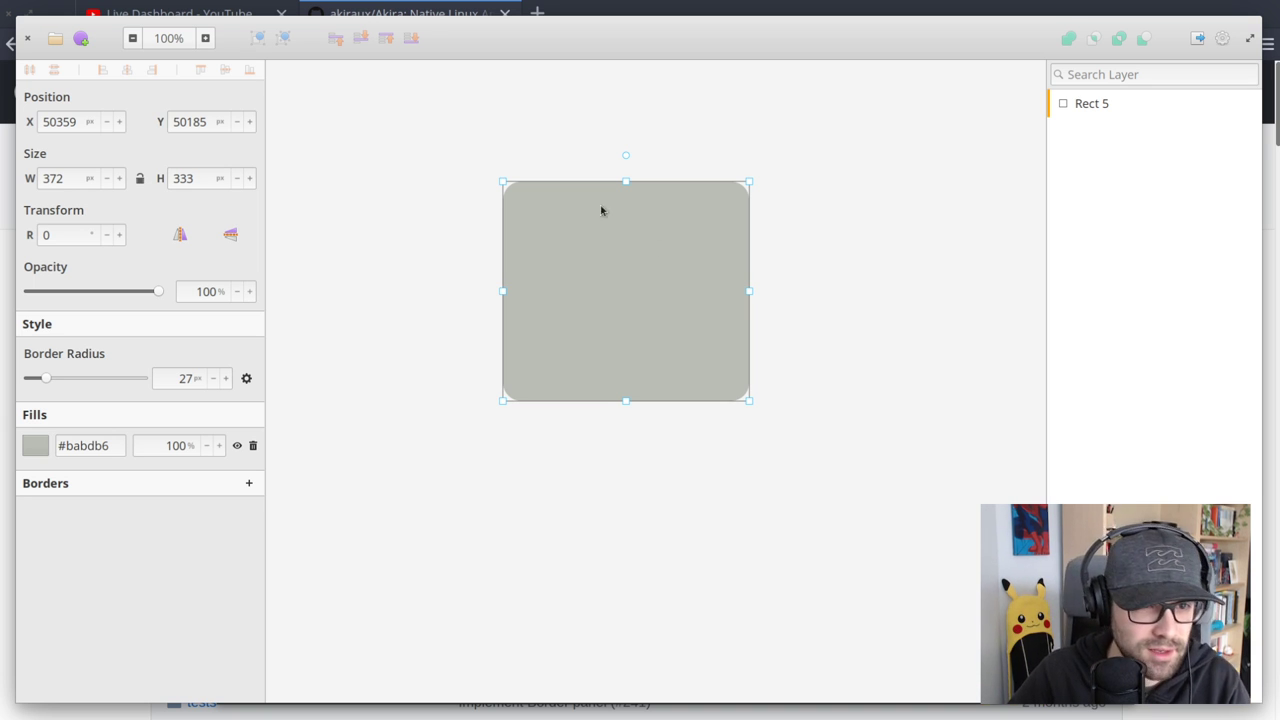
left_click(359, 138)
left_click_drag(556, 287, 518, 282)
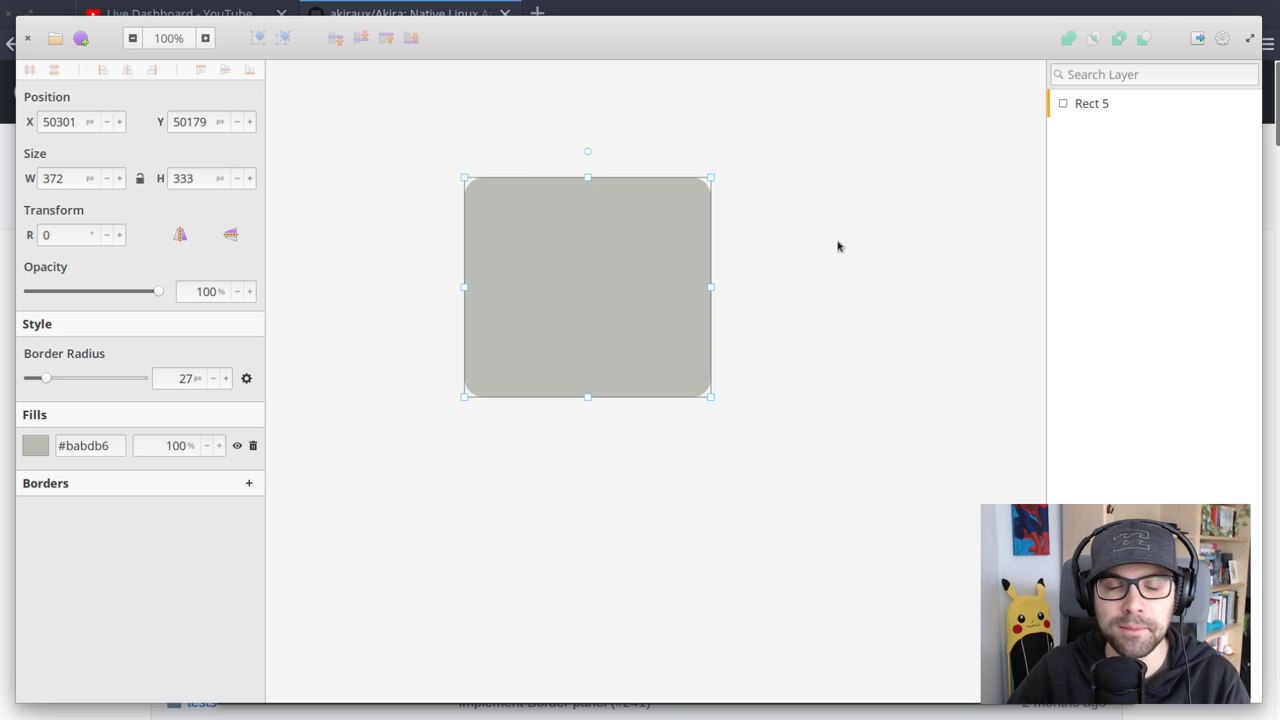
Move the rounded rectangle up and left, and draw an ellipse about 343 by 322 px overlapping its lower-right corner
left_click(900, 257)
left_click_drag(582, 260, 520, 235)
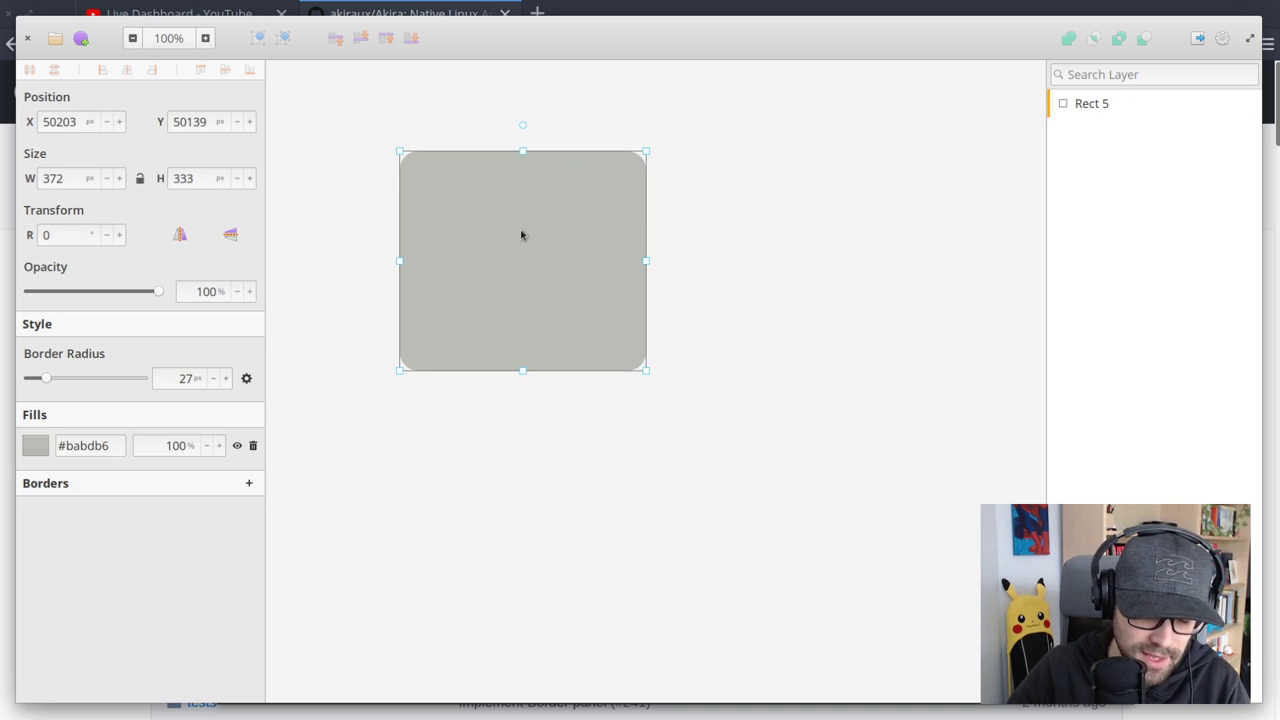
key("e")
left_click_drag(603, 261, 822, 468)
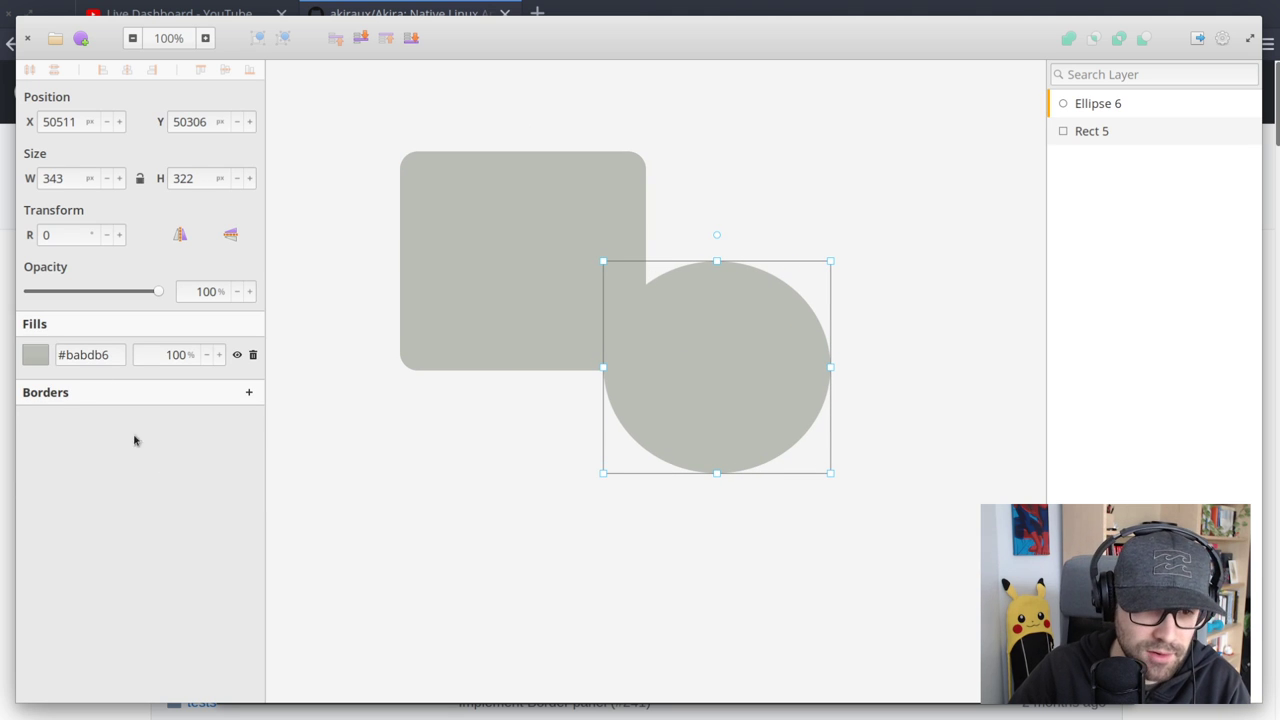
Fill the new ellipse with light green #95DA38 and move it slightly up and right
left_click(35, 355)
left_click(234, 457)
left_click(239, 460)
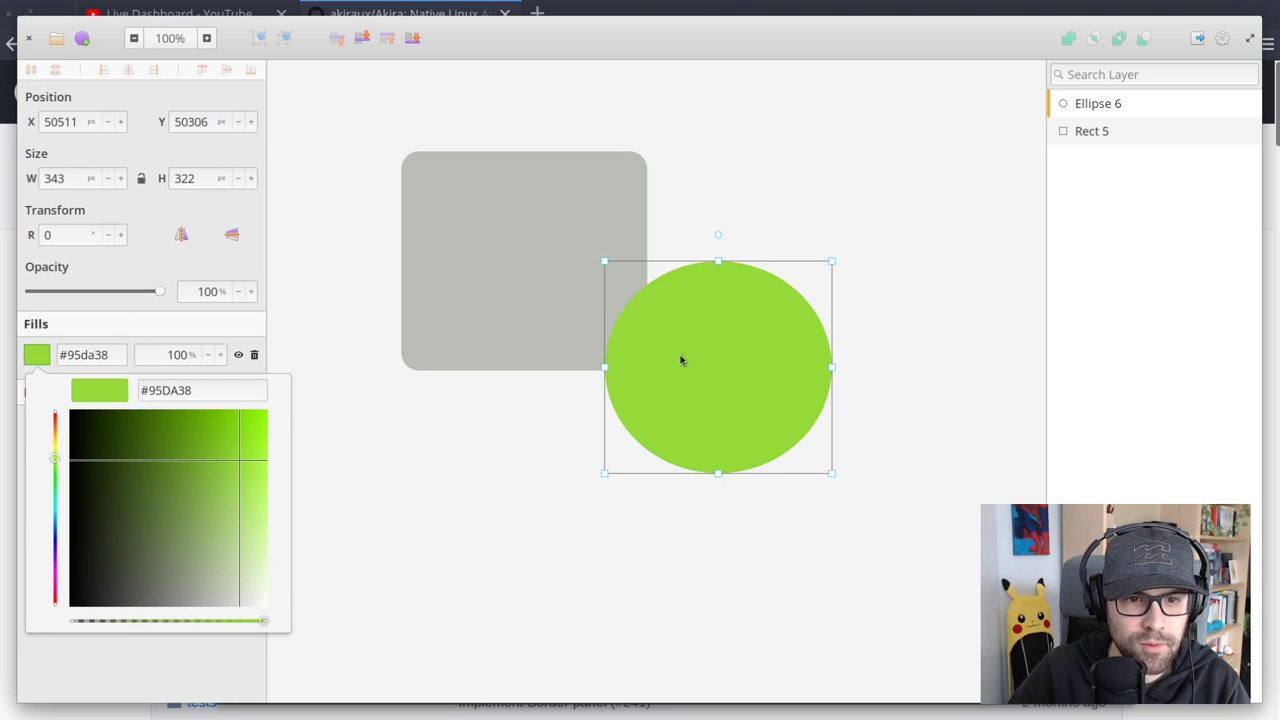
left_click_drag(732, 324, 748, 308)
Draw a rectangle about 252 by 263 px over the rounded rectangle's lower edge and fill it with dark blue #273E59
key("r")
left_click_drag(463, 316, 630, 490)
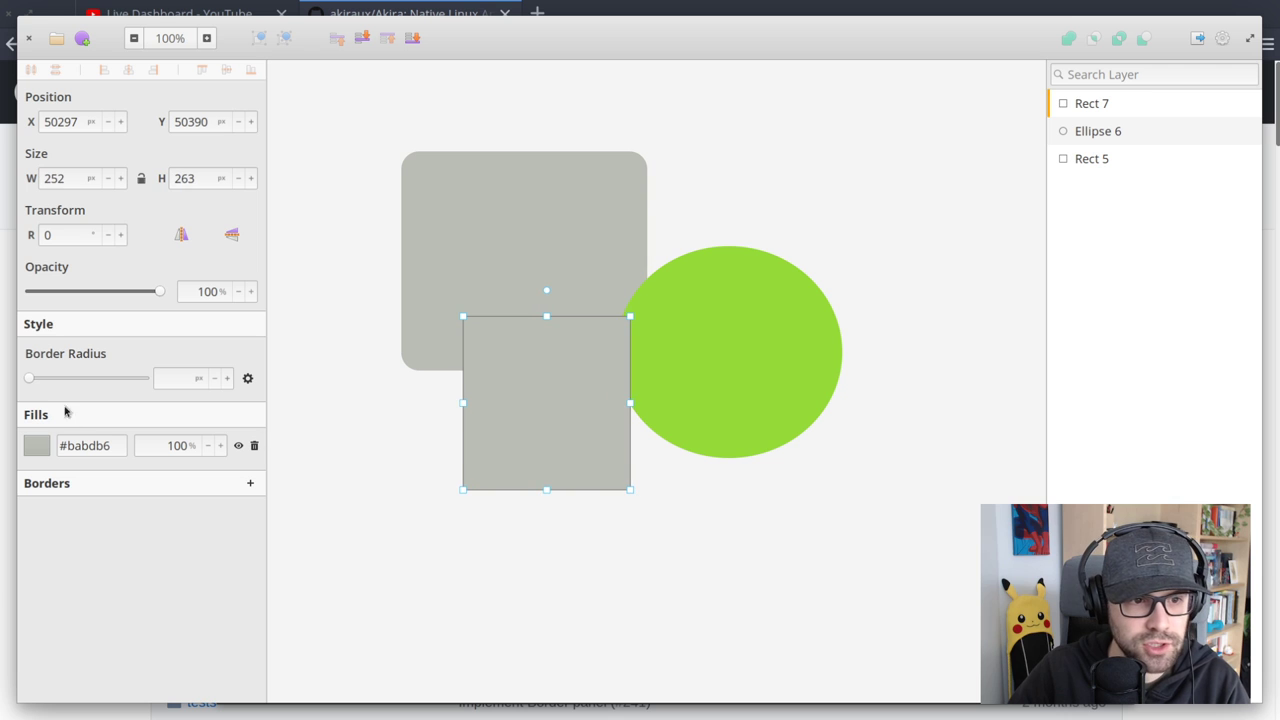
left_click(44, 455)
left_click(54, 325)
left_click(263, 306)
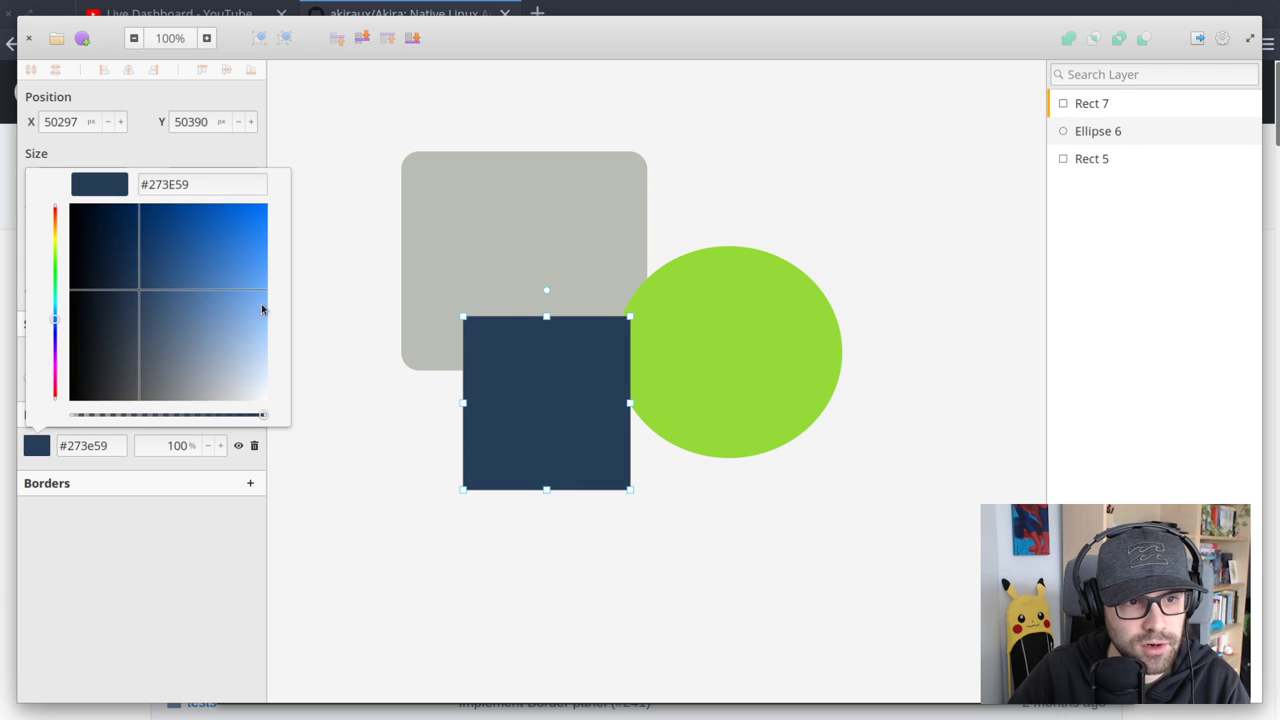
left_click(575, 457)
Draw an ellipse about 274 by 245 px beside the dark blue rectangle, move it up, and fill it with dark green #5B8B1B
mouse_move(575, 457)
left_mouse_down()
mouse_move(553, 455)
mouse_move(762, 589)
left_mouse_up()
key("e")
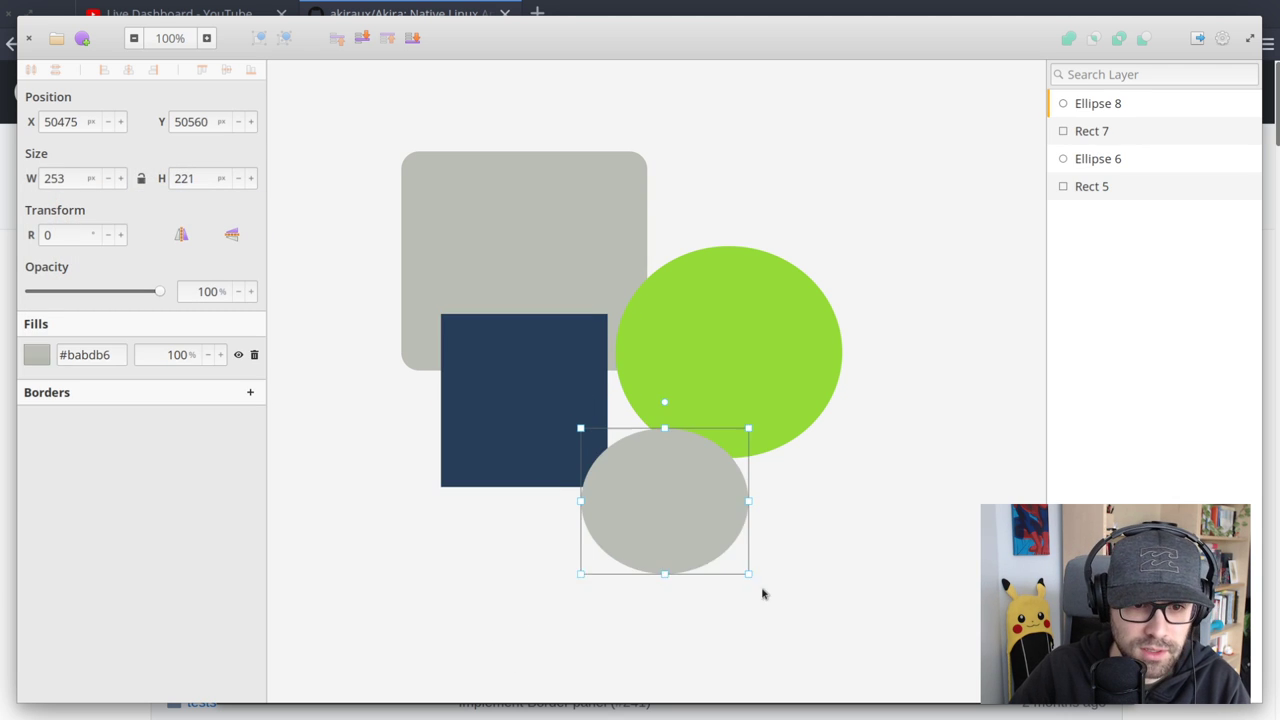
left_click_drag(677, 510, 676, 477)
left_click(36, 354)
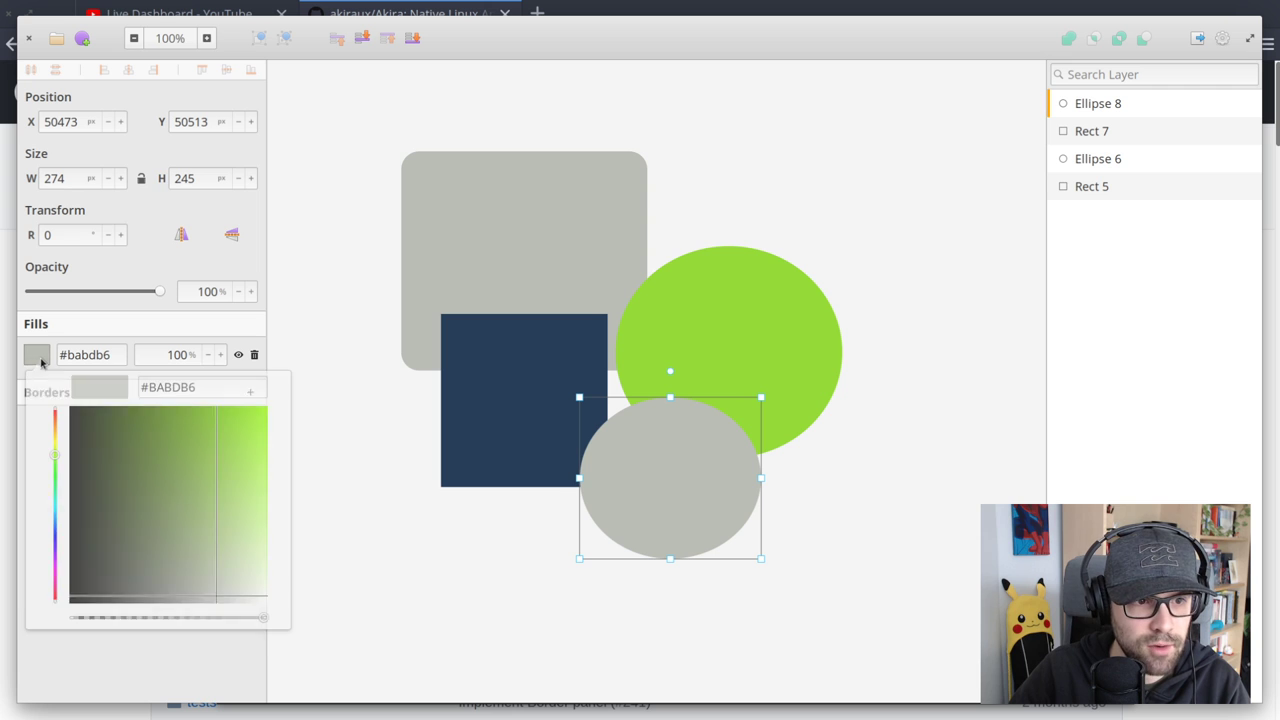
left_click(143, 432)
left_click_drag(153, 440, 237, 437)
Move the light green ellipse up and right, to about X 50569, Y 50207, and clear the selection
left_click(835, 159)
left_click(780, 320)
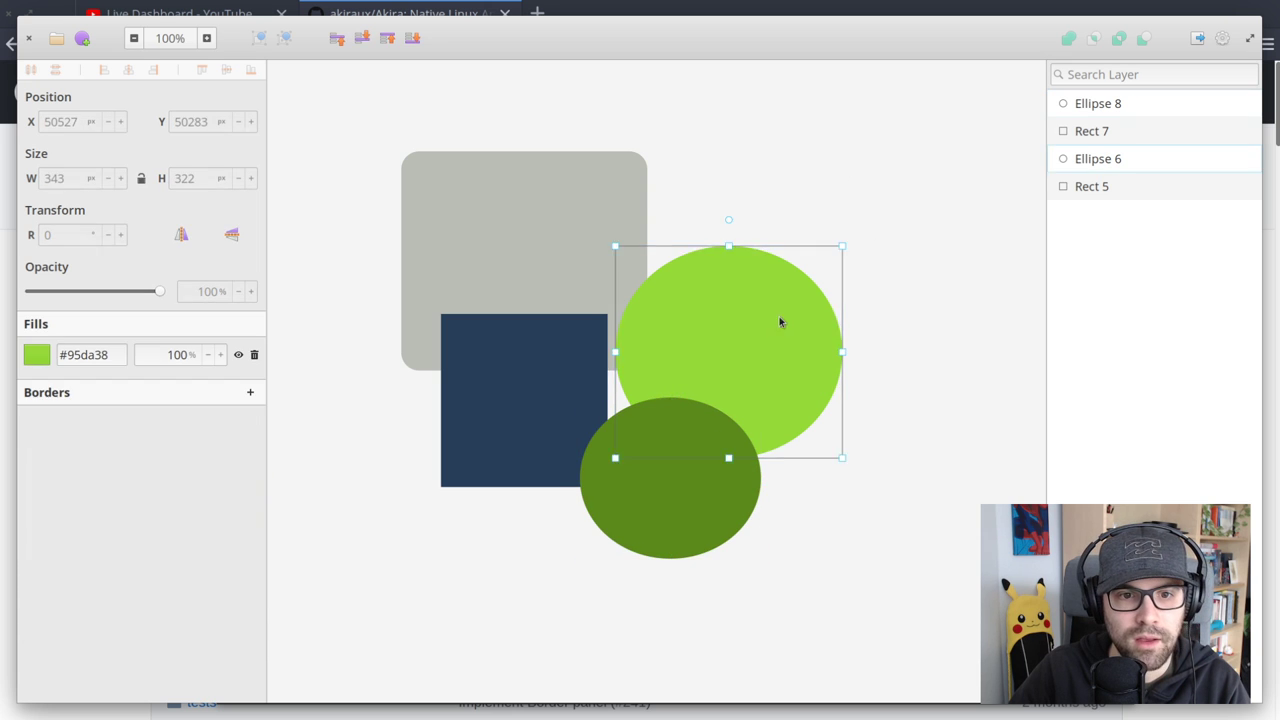
left_click_drag(780, 320, 808, 272)
left_click(896, 502)
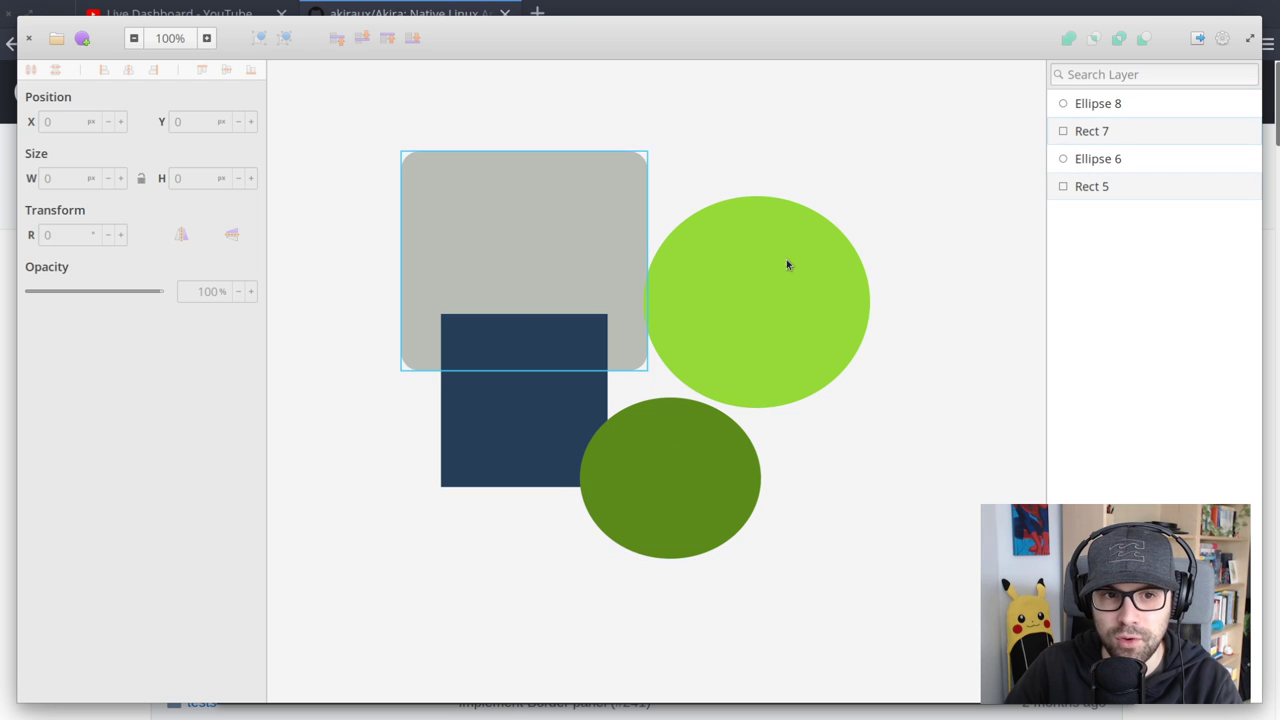
Select the shapes one by one on the canvas and in the layer list to examine how both selections correspond
left_click(754, 303)
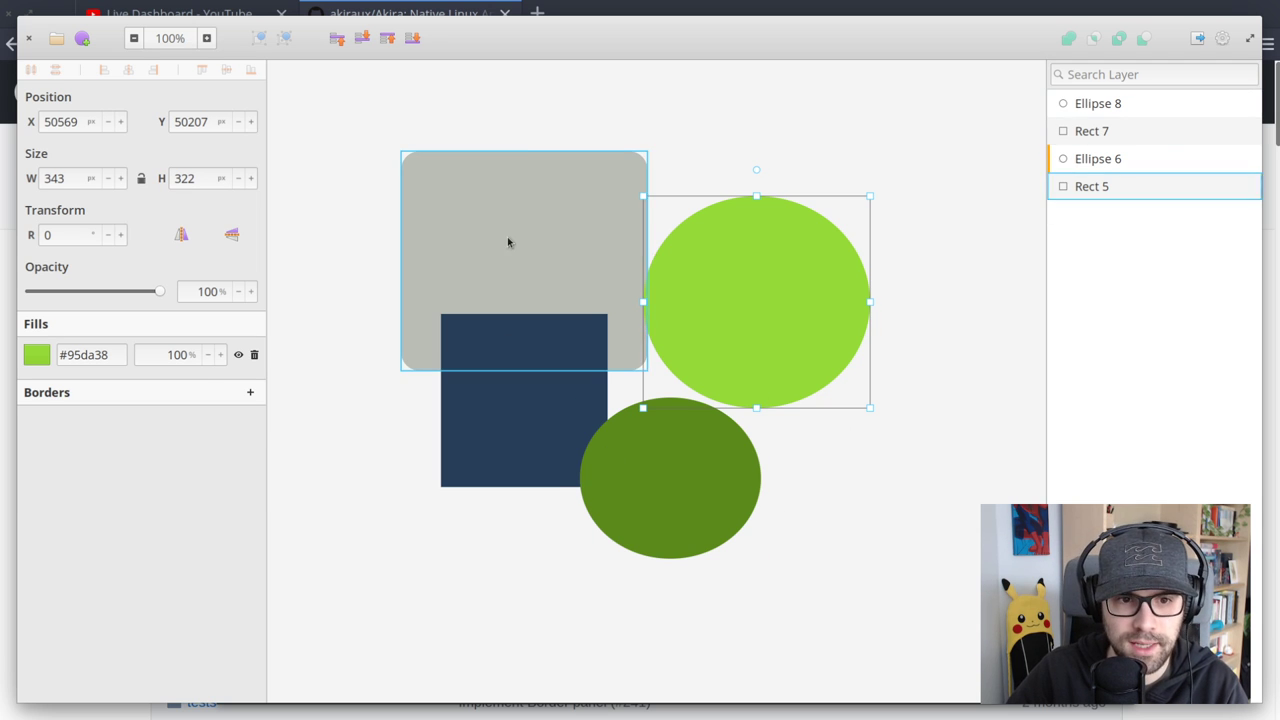
left_click(540, 419)
left_click(620, 430)
left_click(763, 310)
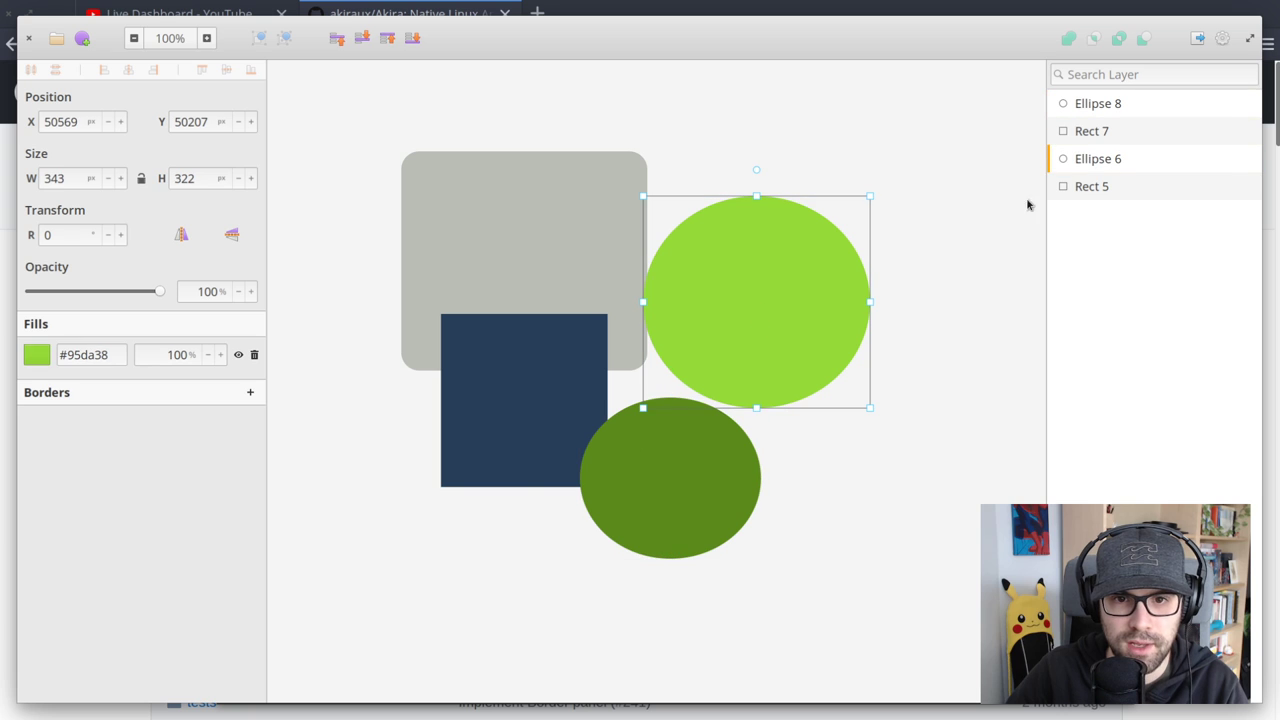
left_click(1092, 134)
left_click(1091, 106)
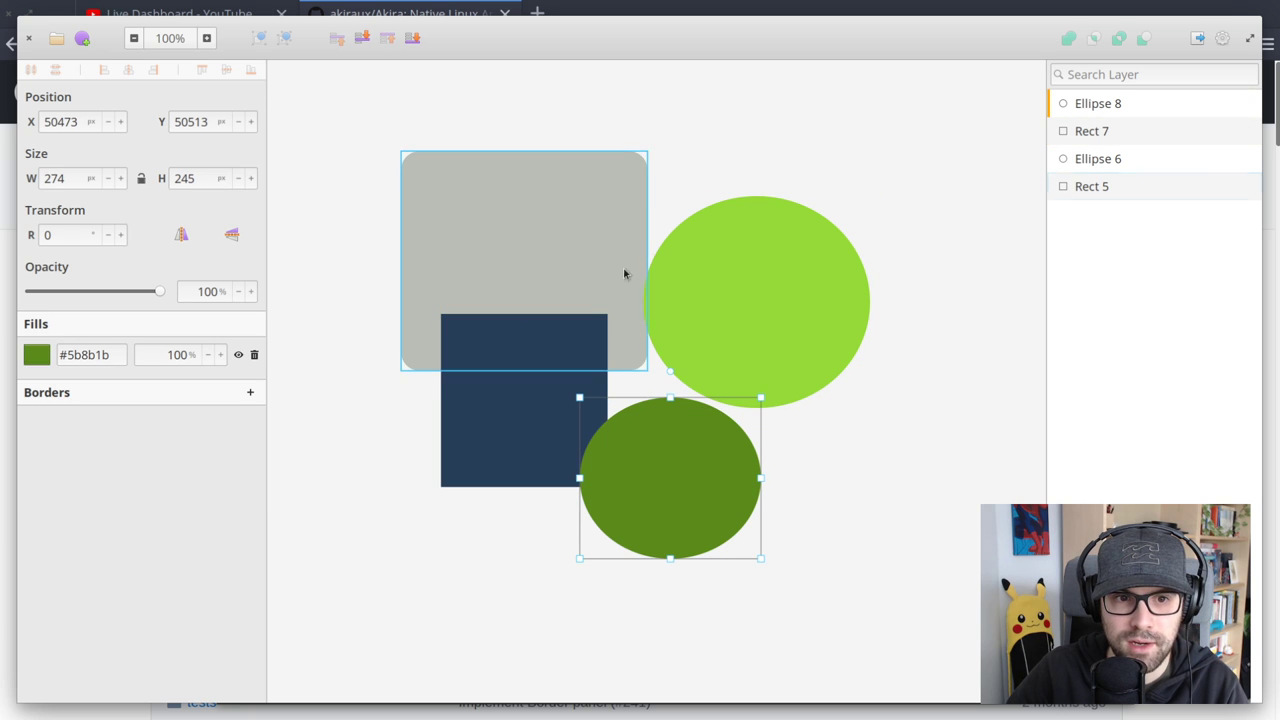
left_click(1165, 185)
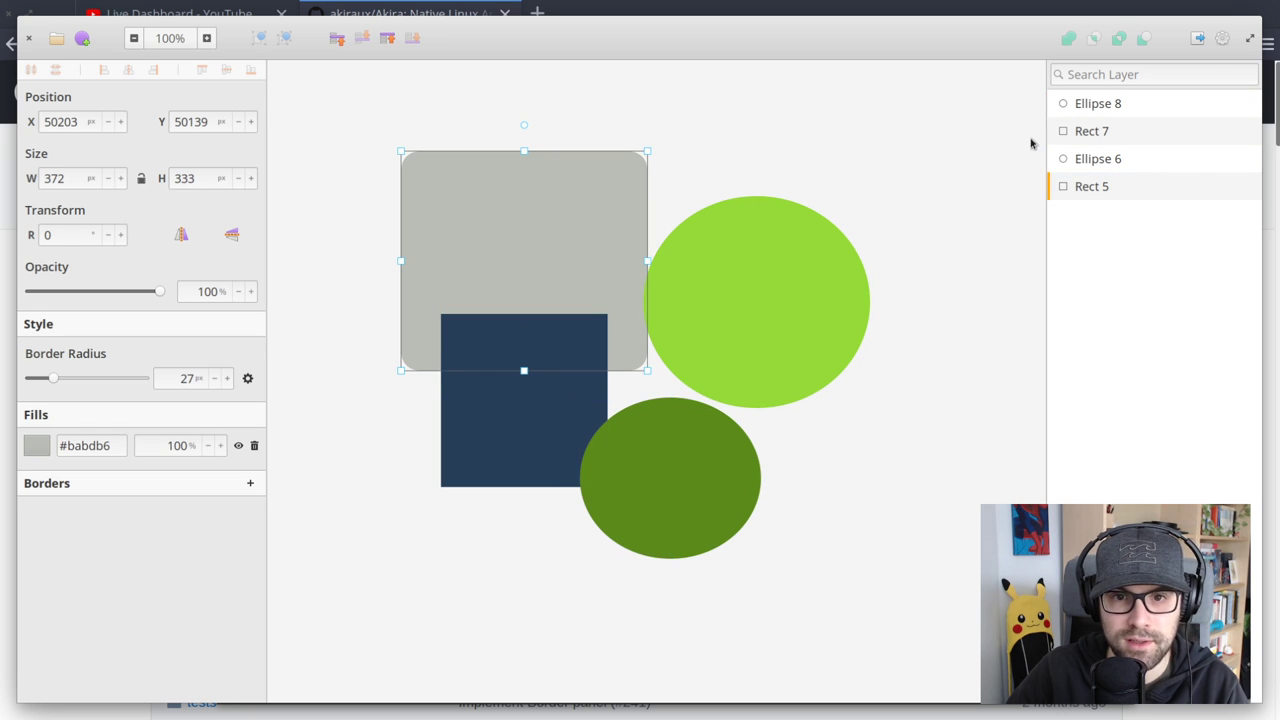
left_click(1122, 135)
left_click(1120, 156)
left_click(1126, 100)
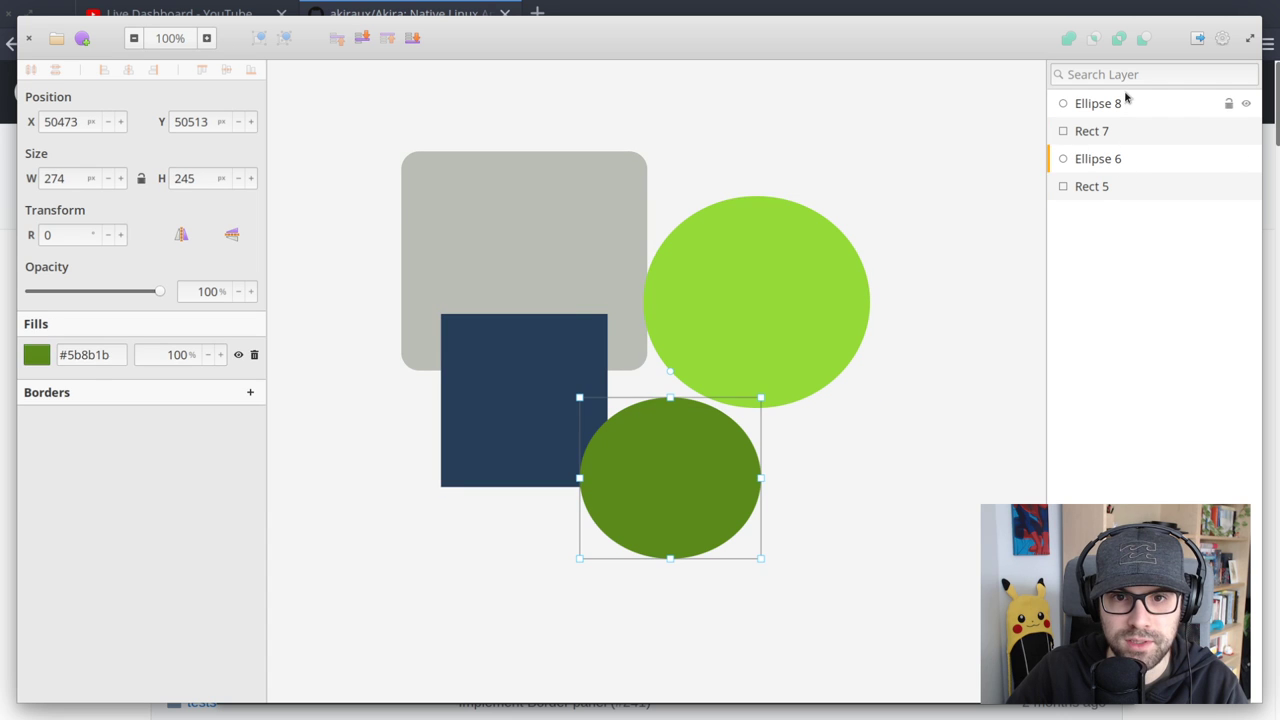
left_click(1111, 183)
Move the light green ellipse to about X 50585, Y 50189
left_click(697, 335)
mouse_move(773, 267)
left_mouse_down()
mouse_move(823, 233)
mouse_move(789, 284)
left_mouse_up()
left_click(592, 283)
key("Escape")
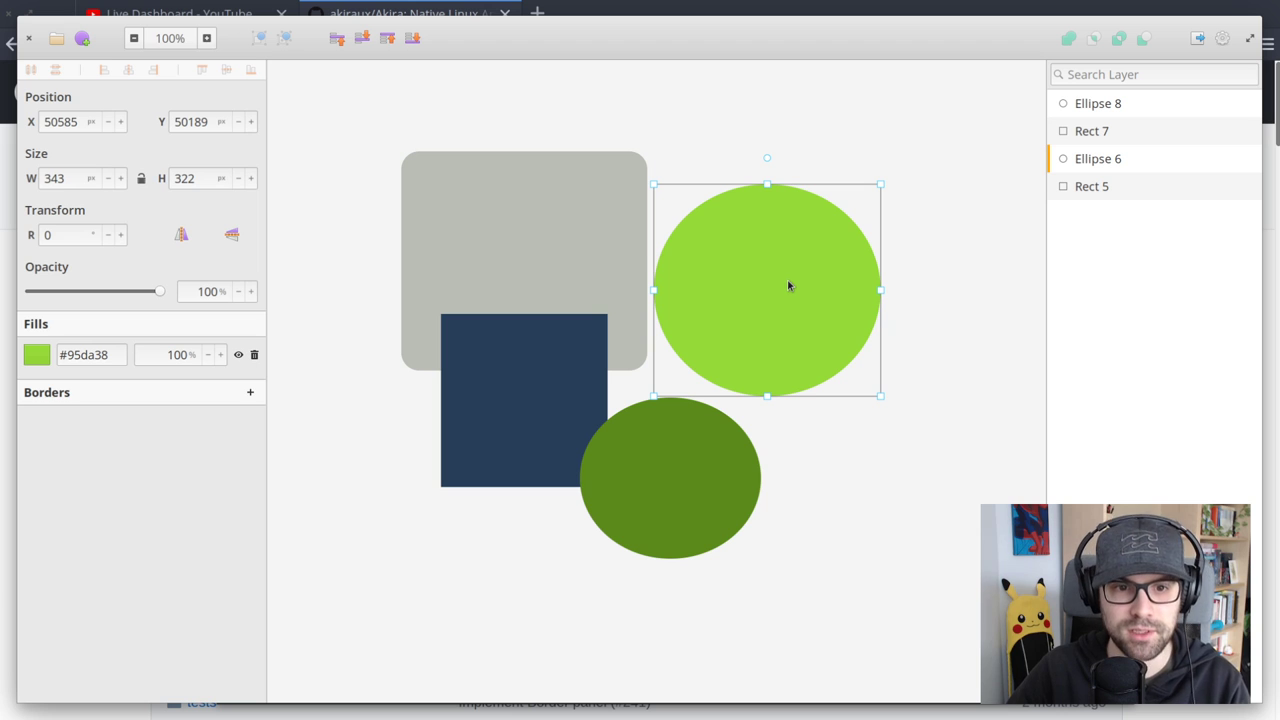
Draw two default grey rectangles overlapping the rounded rectangle, the second about 372 by 233 px
key("r")
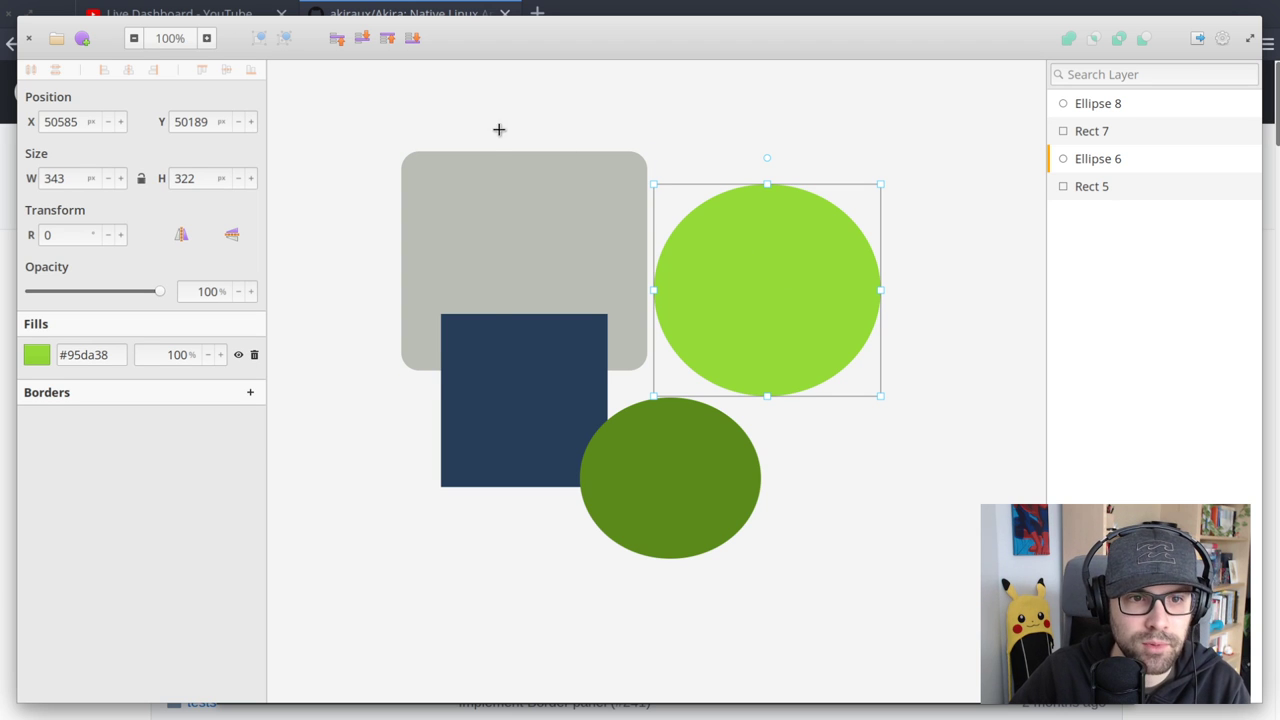
left_click_drag(497, 123, 643, 306)
key("r")
left_click_drag(366, 249, 613, 403)
Draw nine more overlapping grey rectangles of various sizes across the canvas, covering the existing shapes, and clear the selection
key("r")
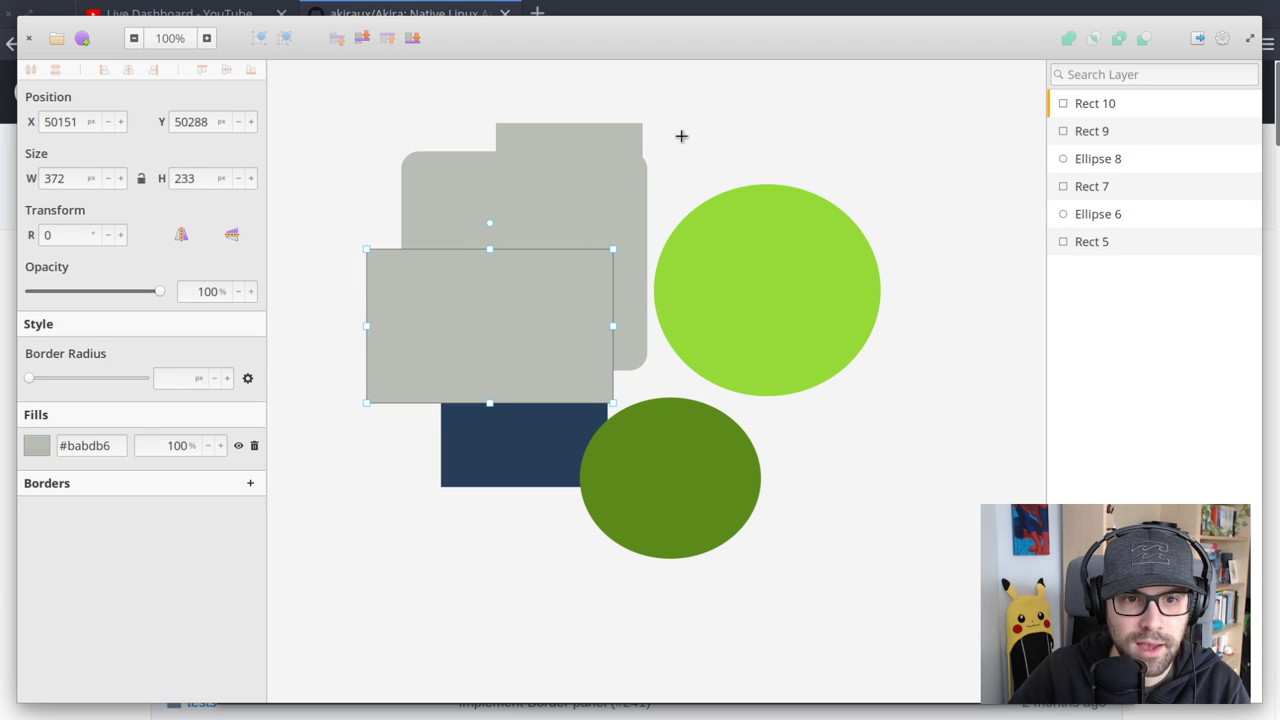
left_click_drag(683, 139, 819, 303)
key("r")
left_click_drag(918, 540, 592, 280)
key("r")
left_click_drag(796, 658, 514, 394)
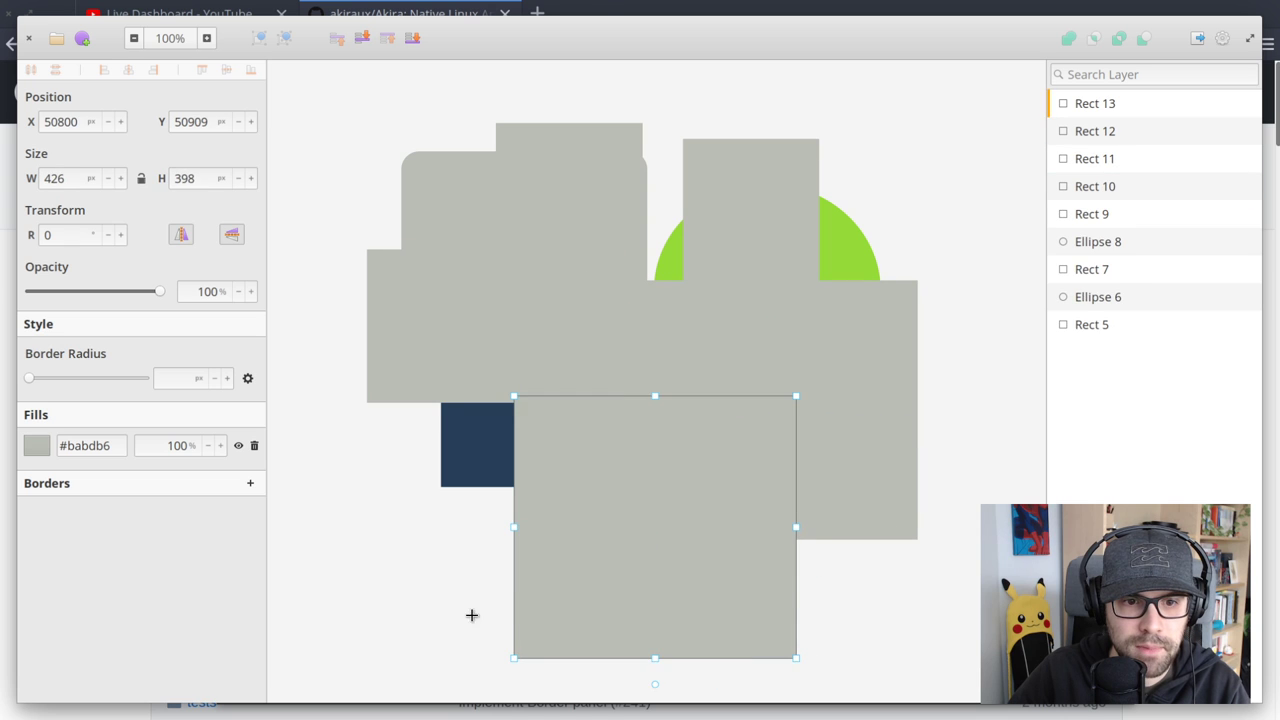
key("r")
left_click_drag(428, 617, 546, 374)
key("r")
left_click_drag(335, 515, 549, 351)
key("r")
left_click_drag(646, 192, 746, 297)
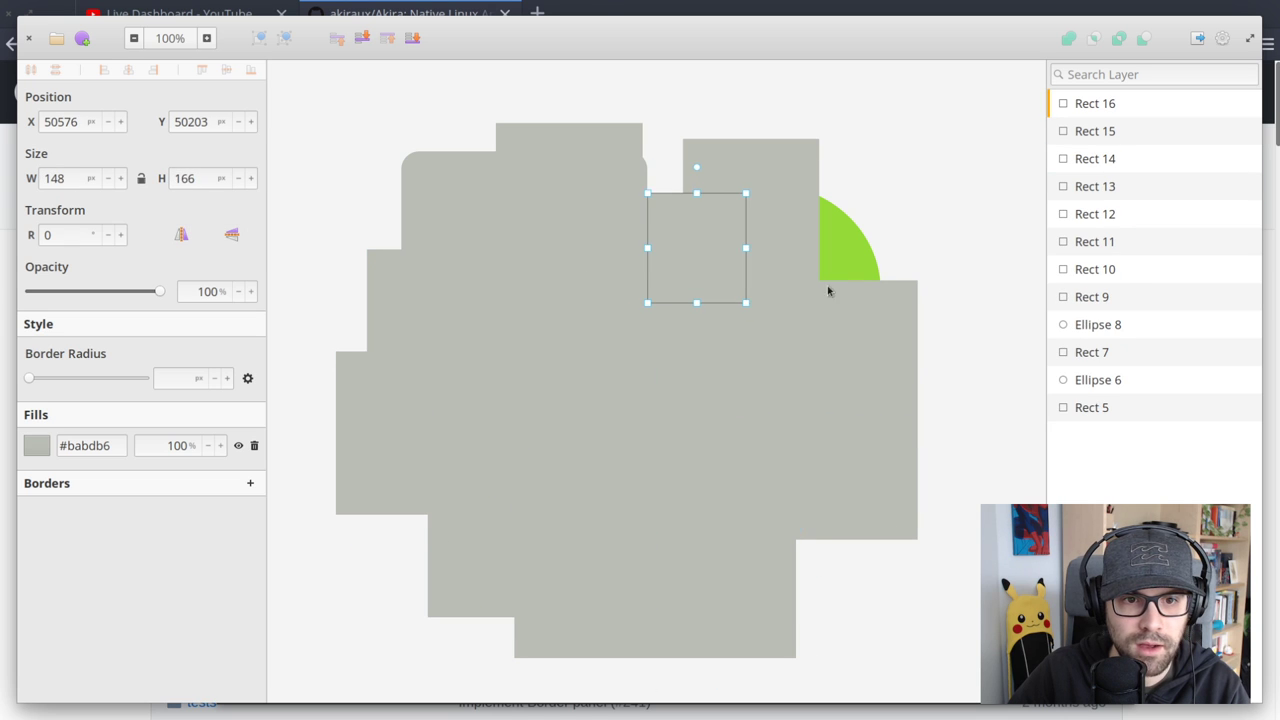
key("r")
left_click_drag(968, 210, 685, 368)
key("r")
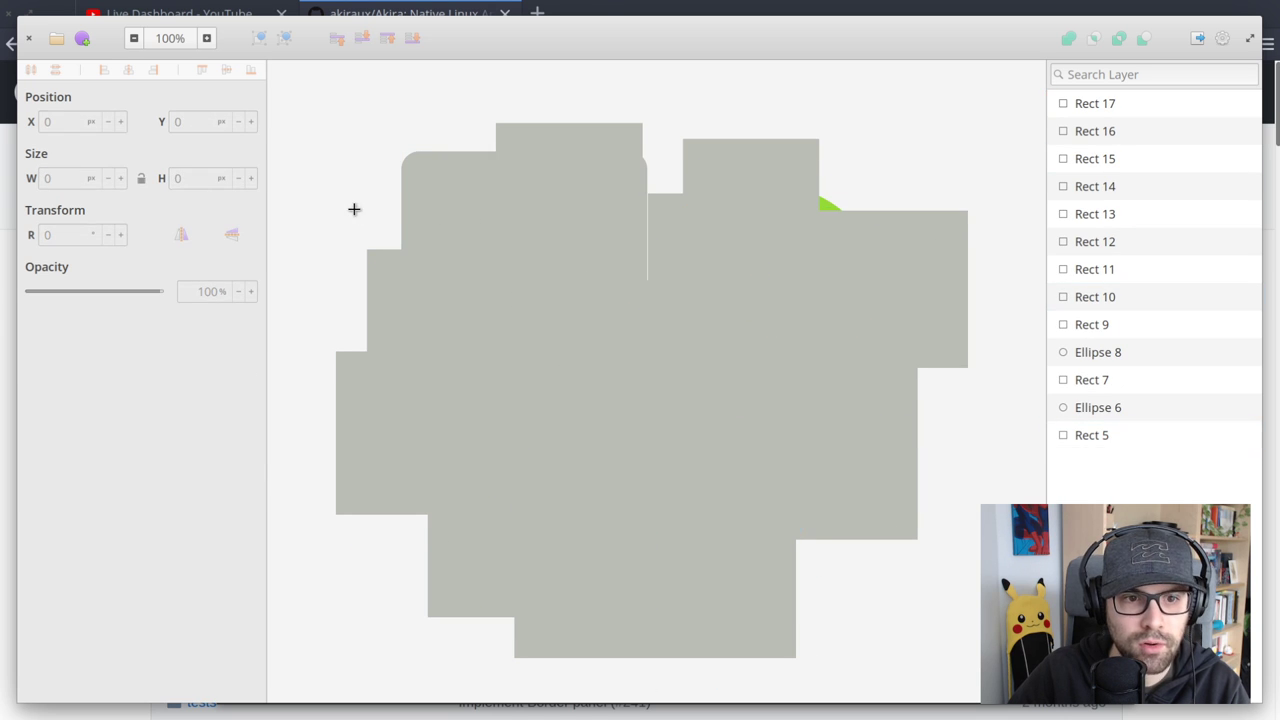
left_click_drag(354, 209, 646, 357)
left_click_drag(556, 396, 636, 458)
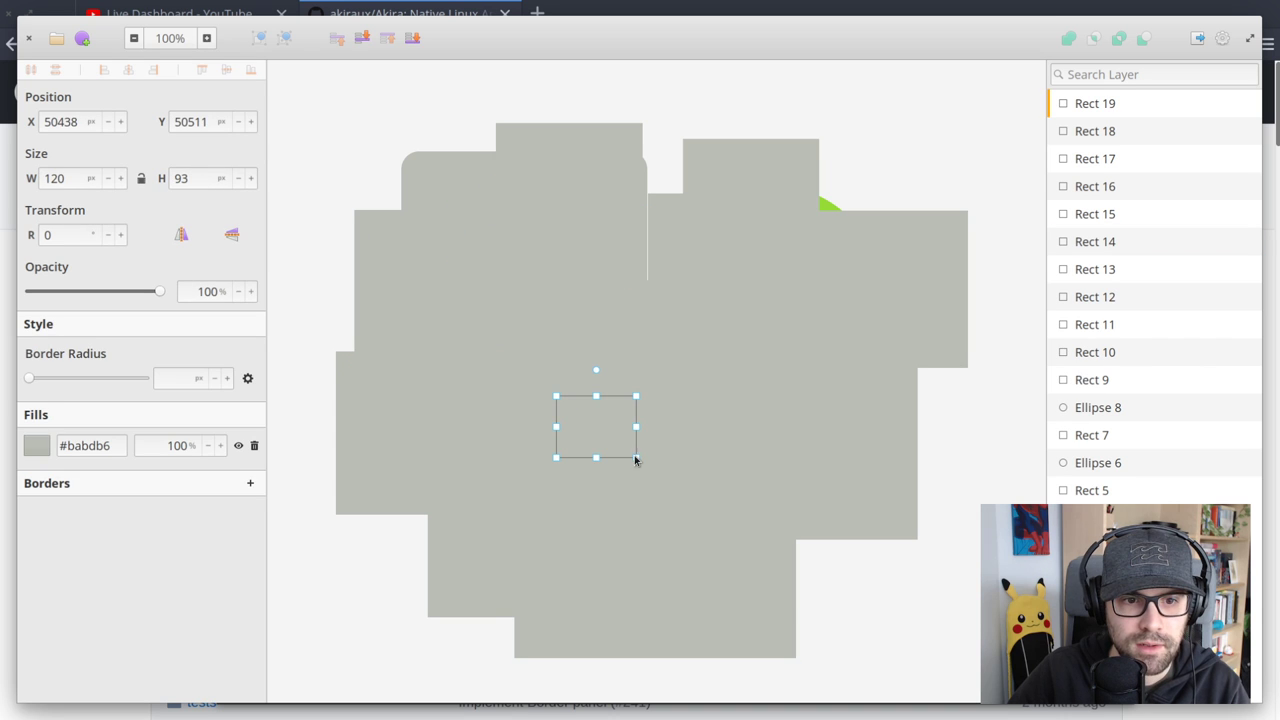
left_click(942, 525)
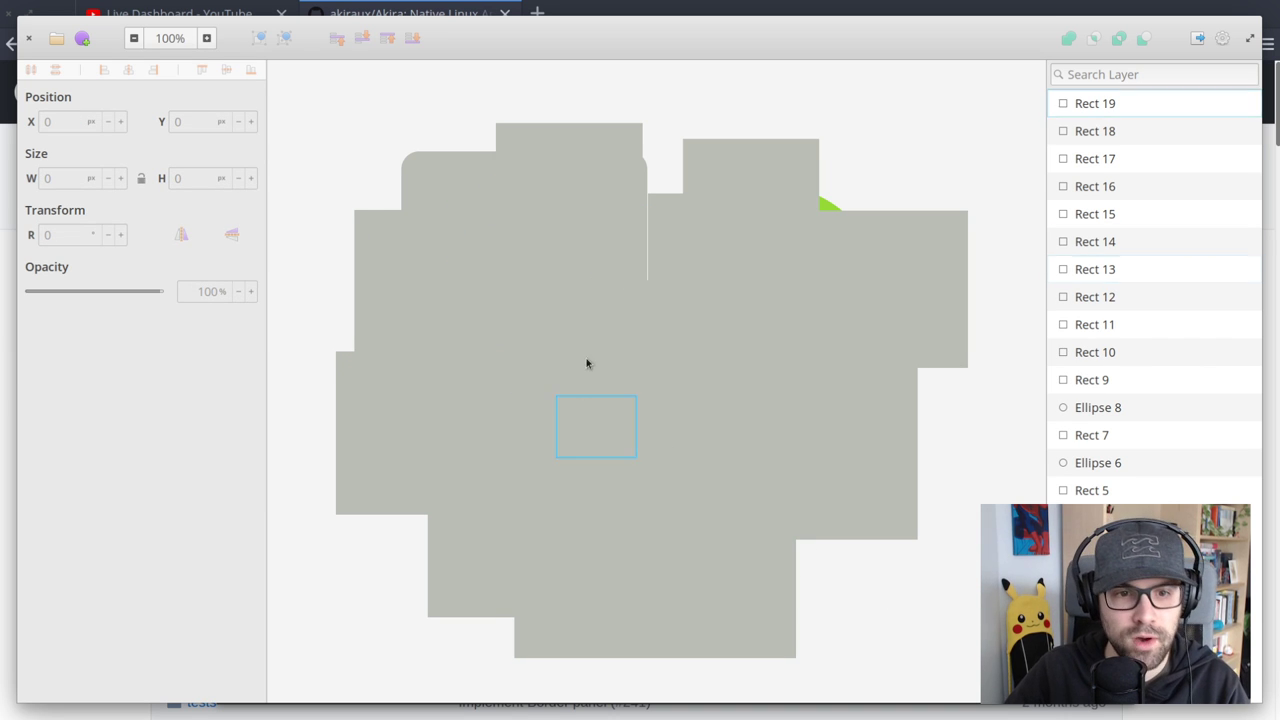
Rename layer Rect 15 to "left 1" and layer Rect 14 to "top bottom"
double_click(1092, 220)
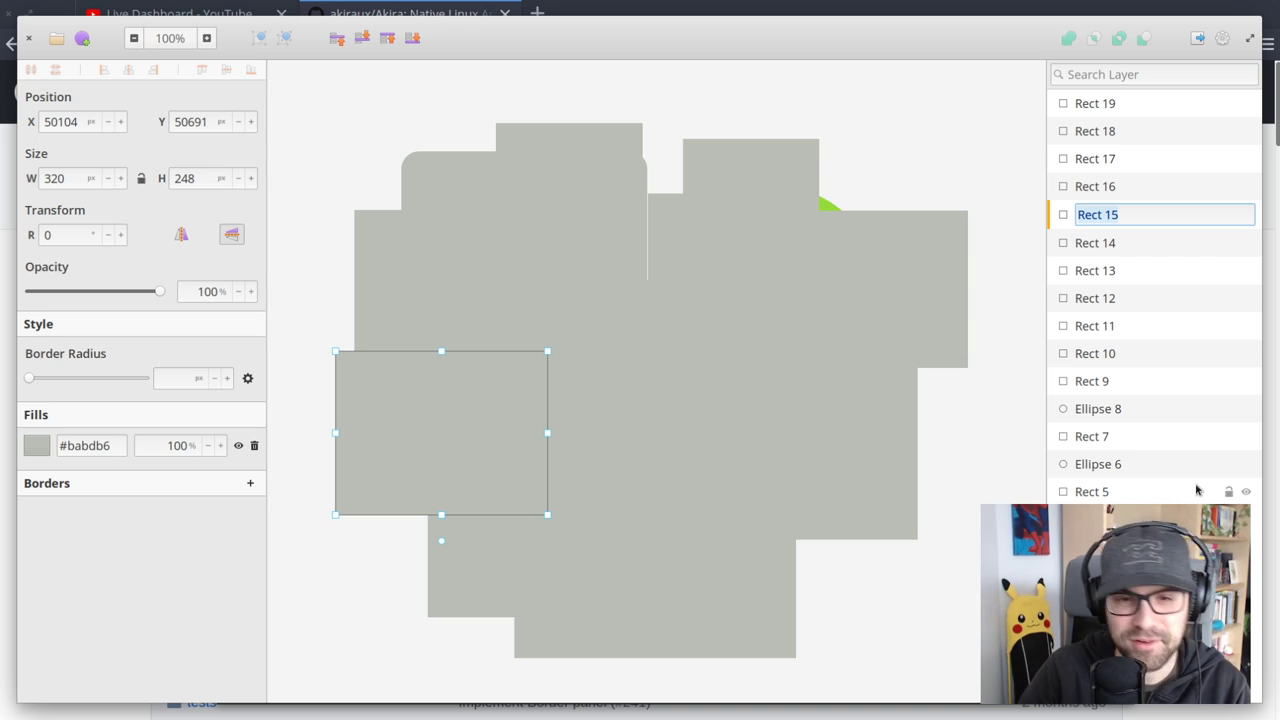
type("left 1")
key("Return")
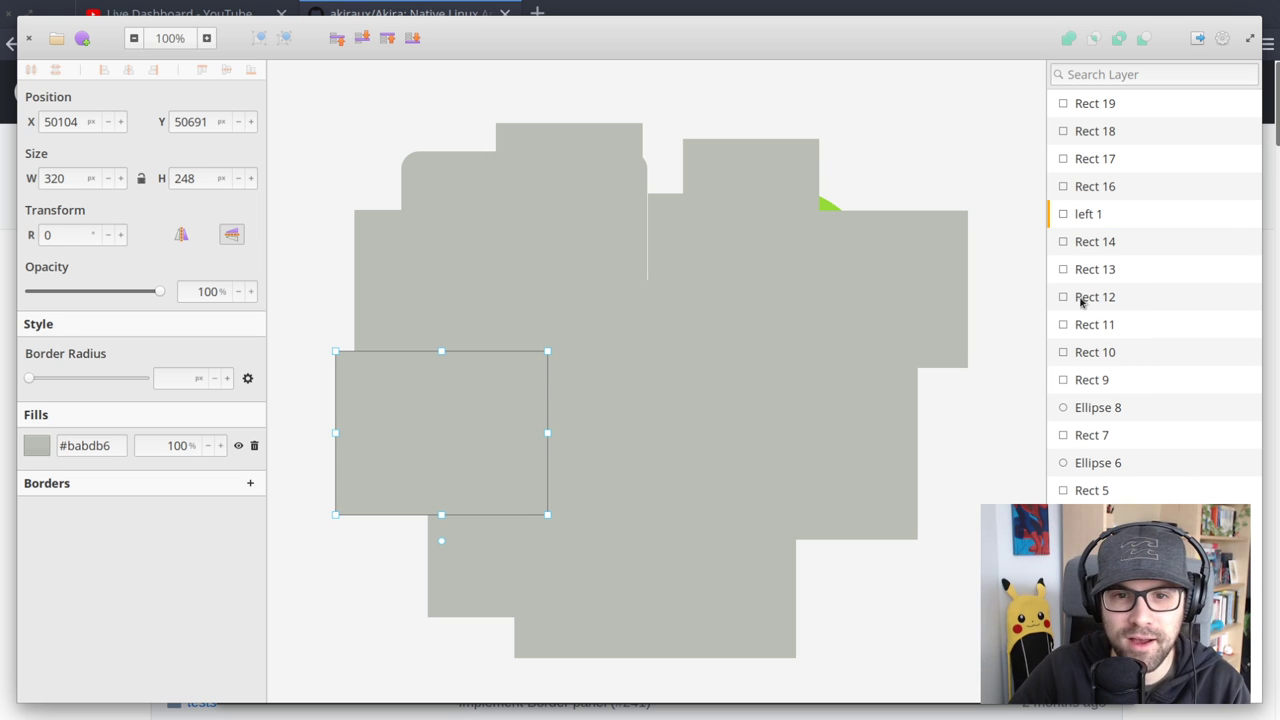
double_click(1100, 243)
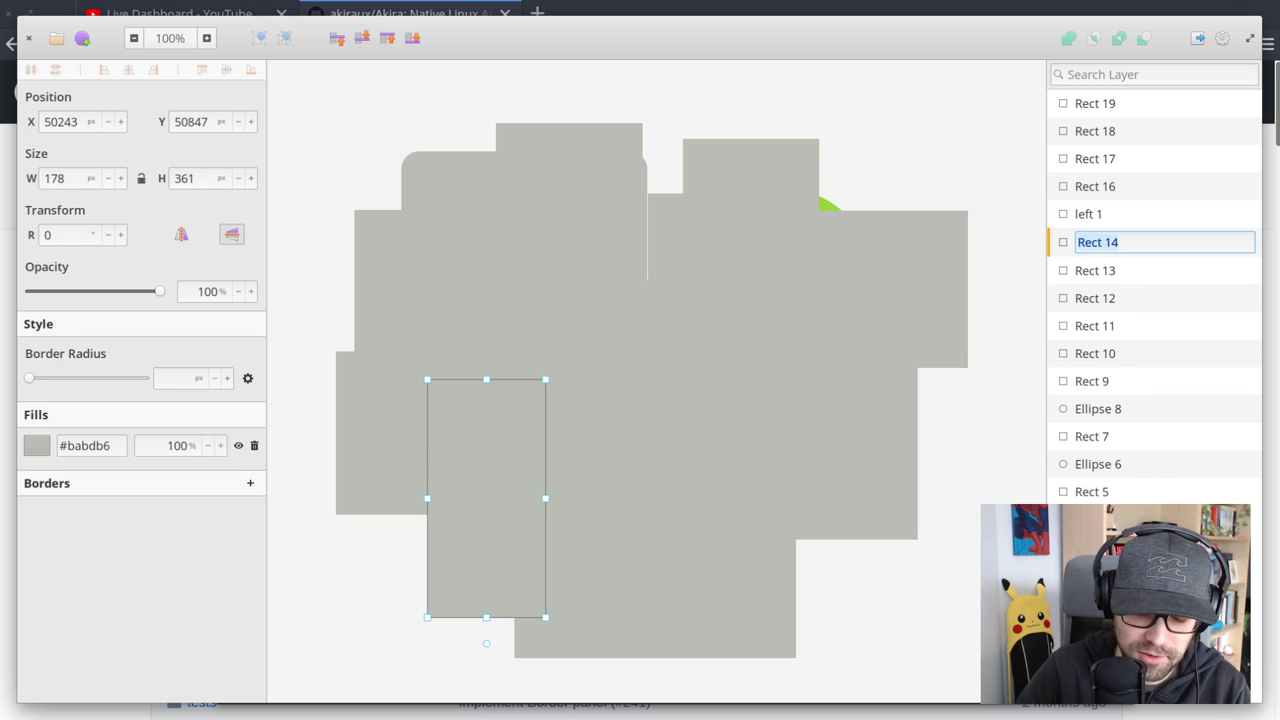
type("top bottom")
key("Return")
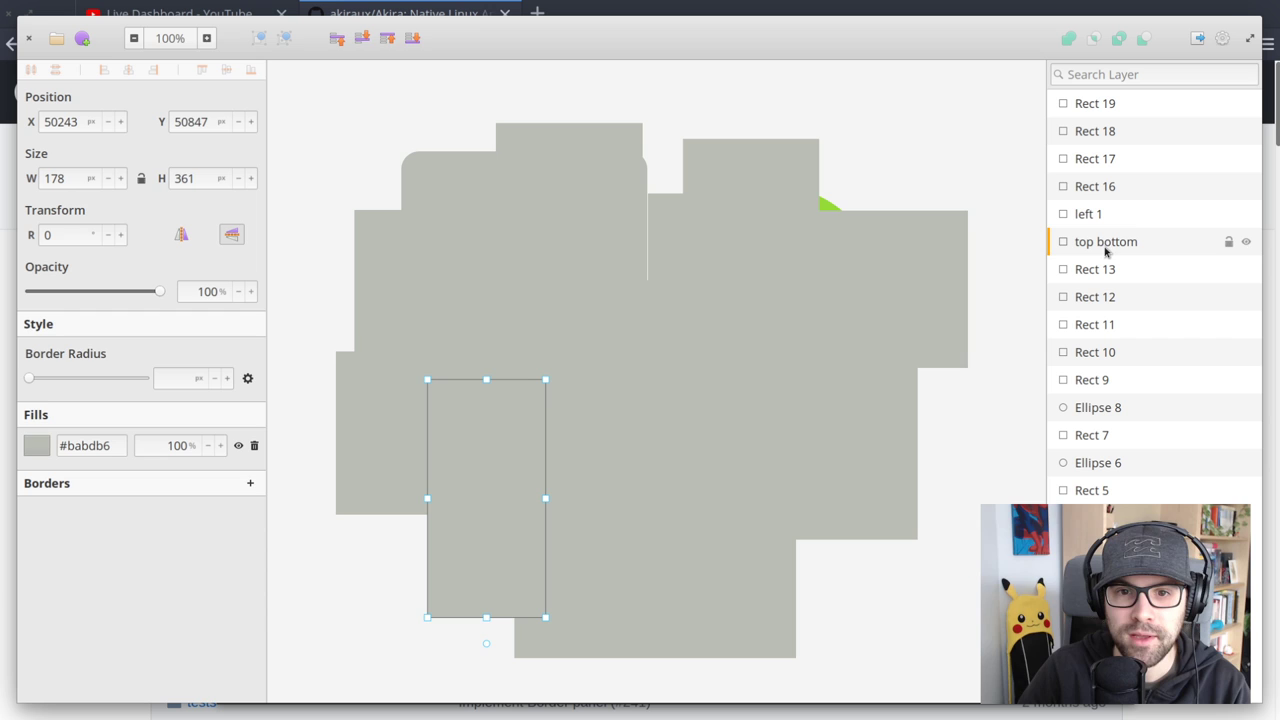
left_click(978, 191)
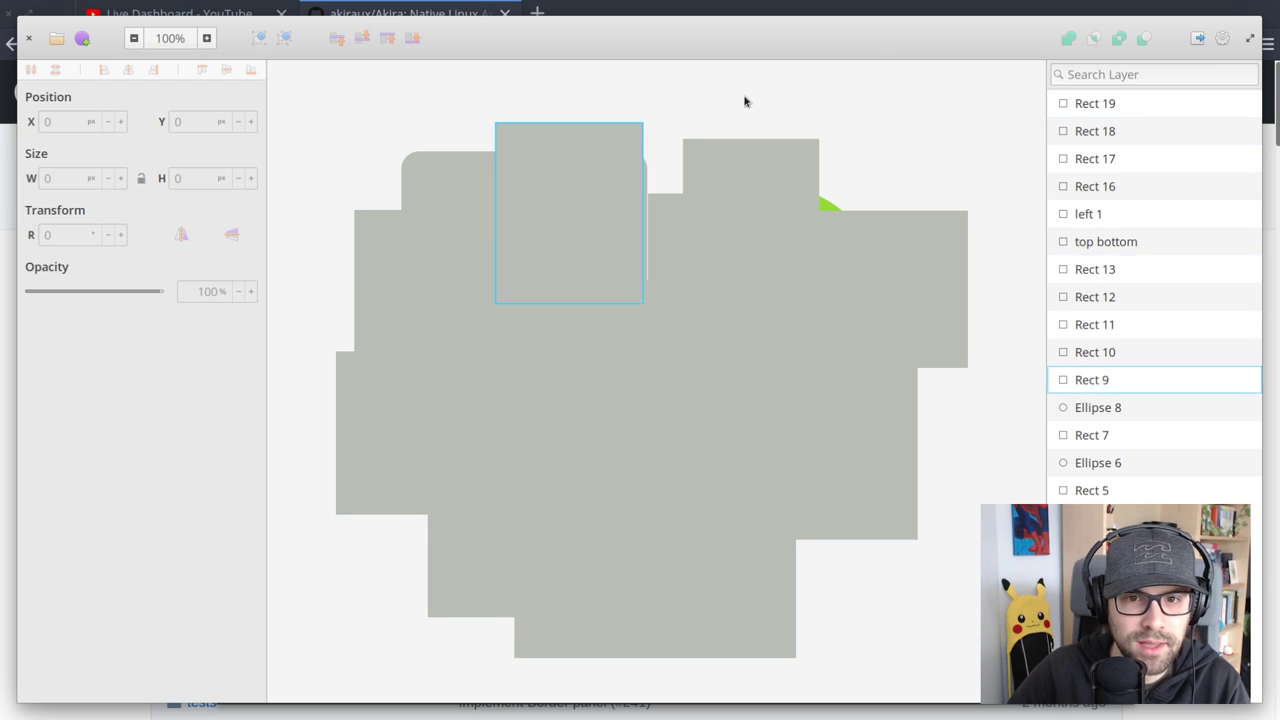
Select the "left 1" and "top bottom" layers to locate their shapes, and look at the layer search
left_click(1113, 215)
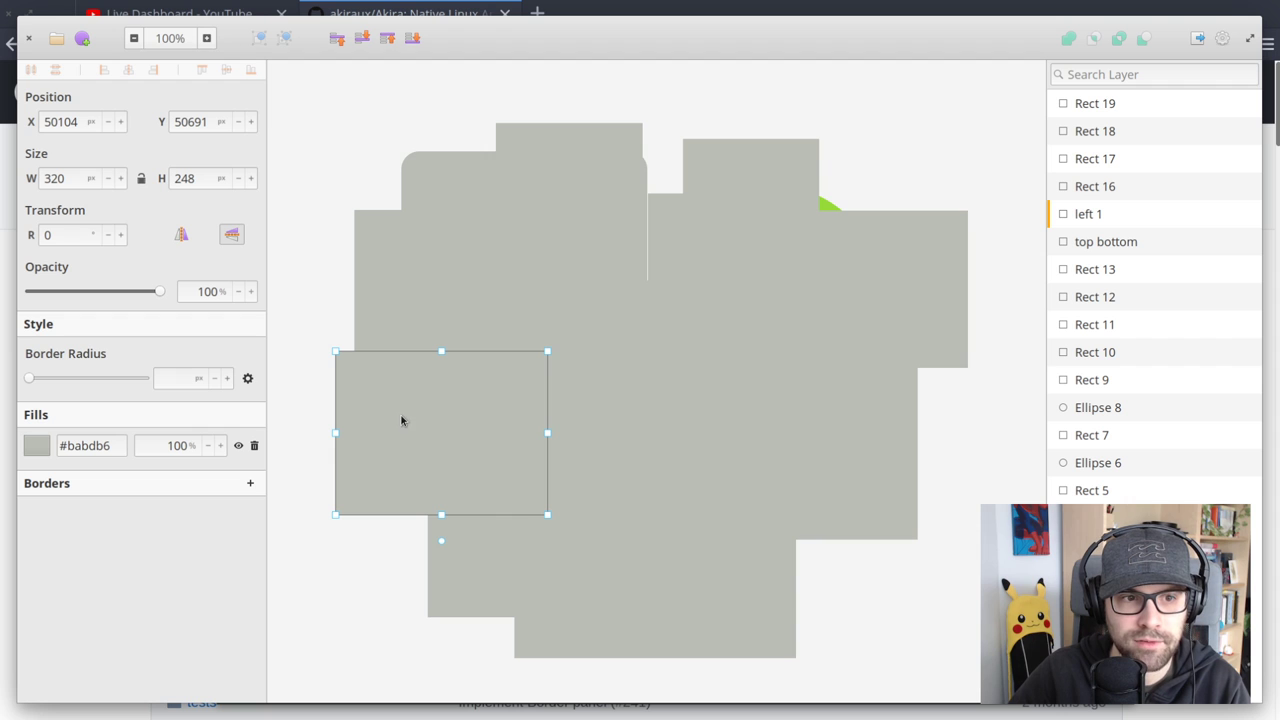
left_click(1128, 244)
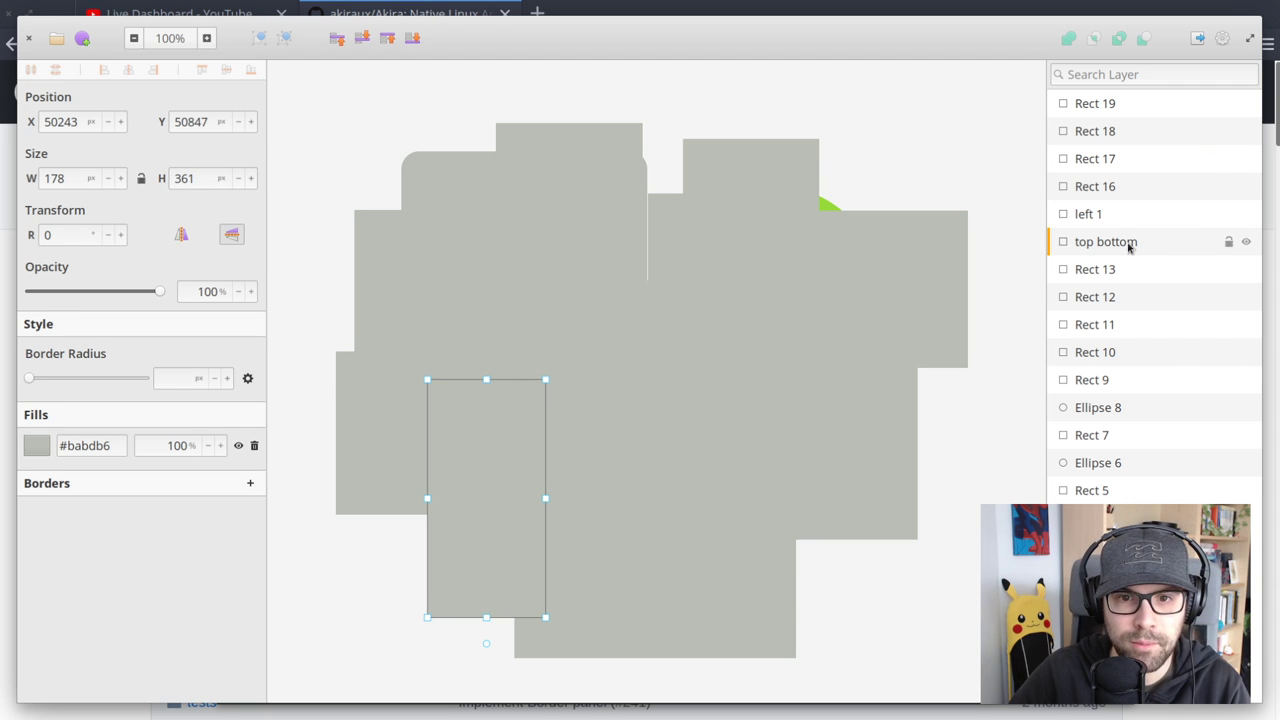
left_click(1118, 76)
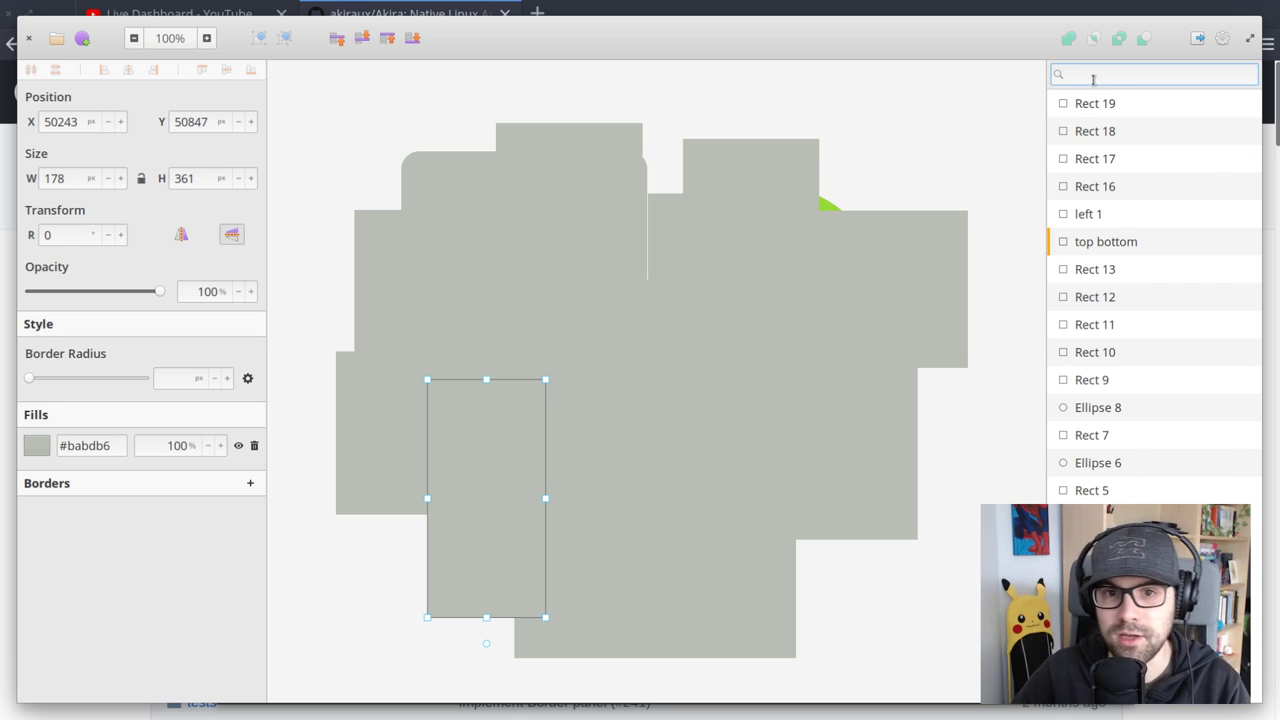
left_click(927, 139)
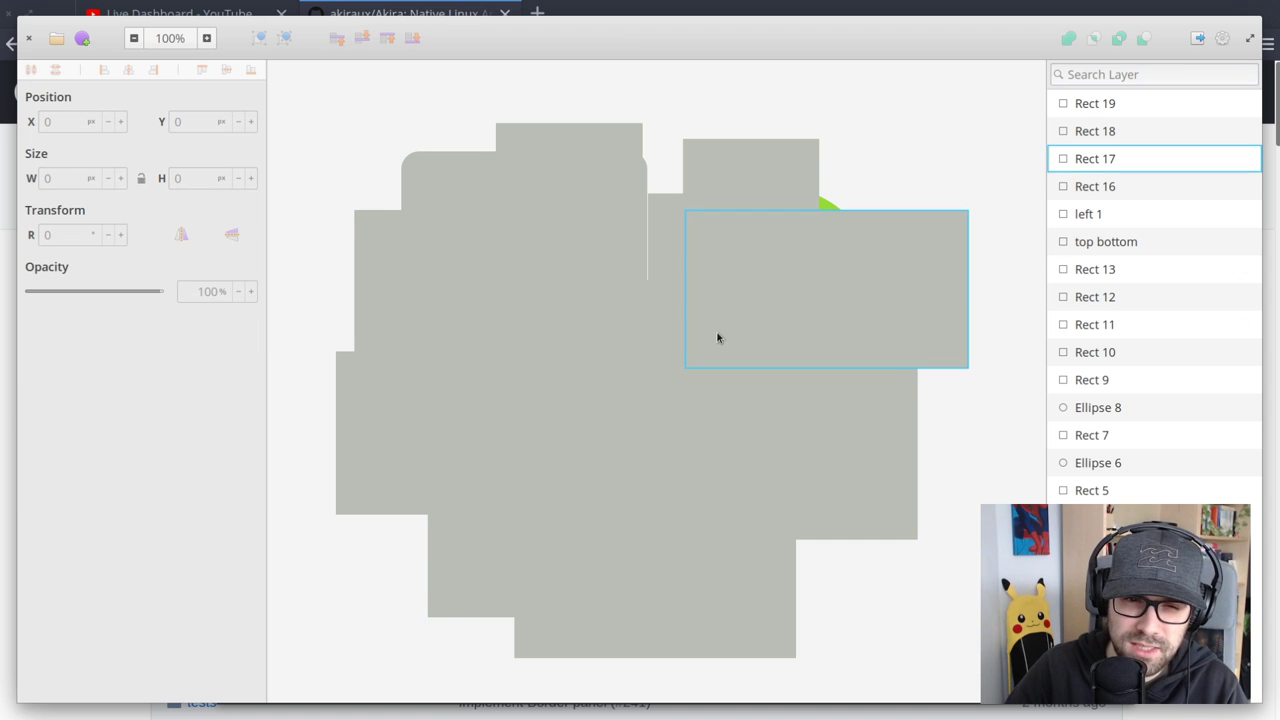
Delete the layers Rect 19, Rect 18, Rect 17, Rect 16 and "left 1" one after another
left_click(1141, 110)
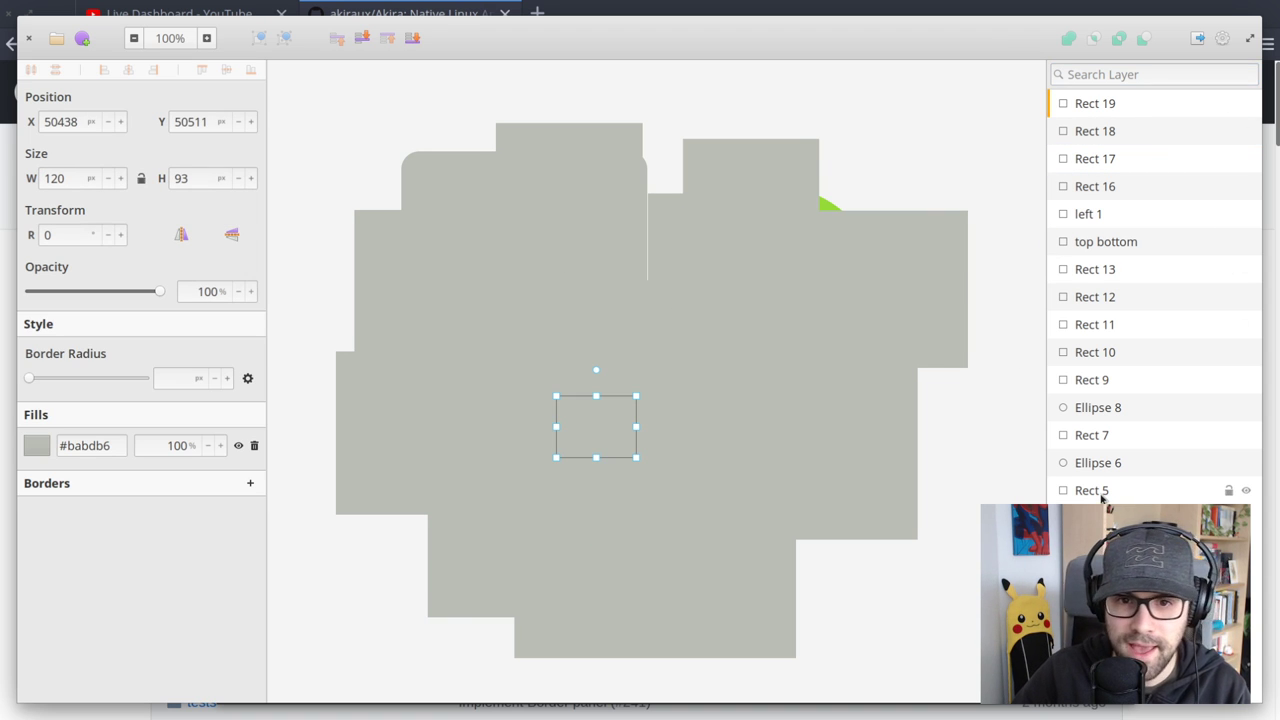
key("Delete")
left_click(1081, 112)
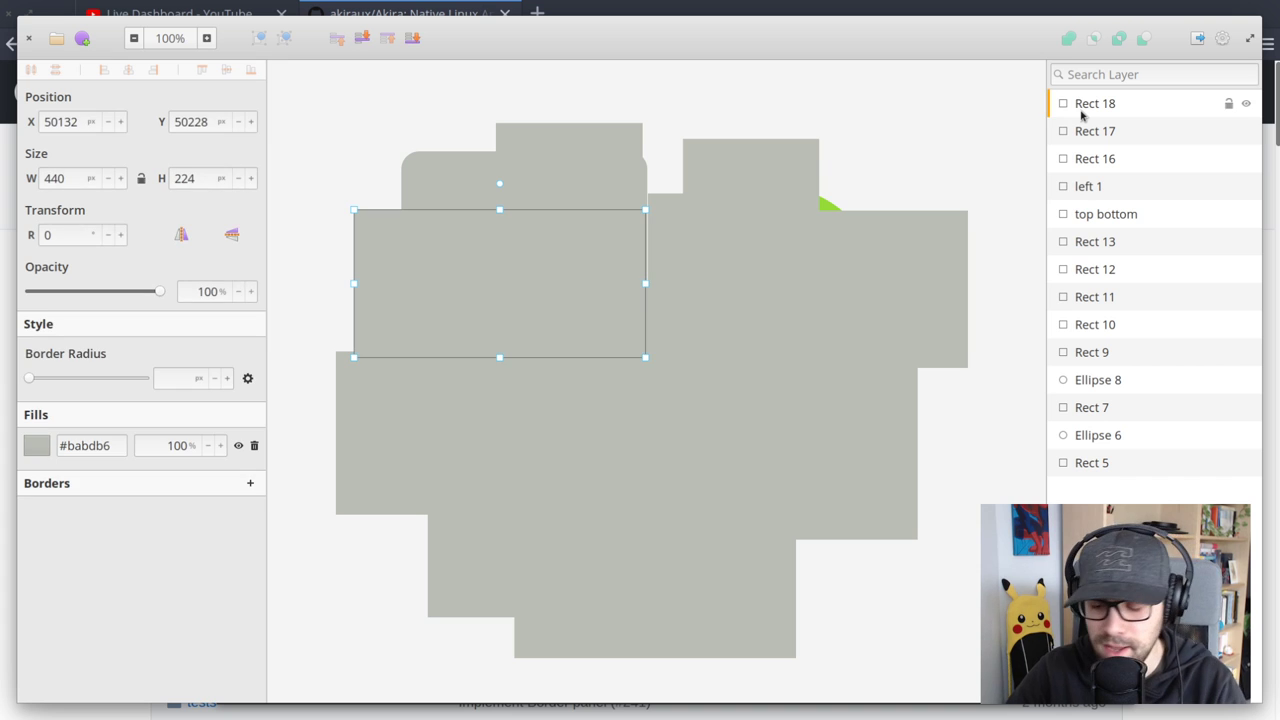
key("Delete")
left_click(1083, 108)
key("Delete")
left_click(1083, 108)
key("Delete")
left_click(1086, 108)
key("Delete")
Delete the layers "top bottom", Rect 13, Rect 12, Rect 11, Rect 10 and Rect 9 one after another
left_click(1090, 110)
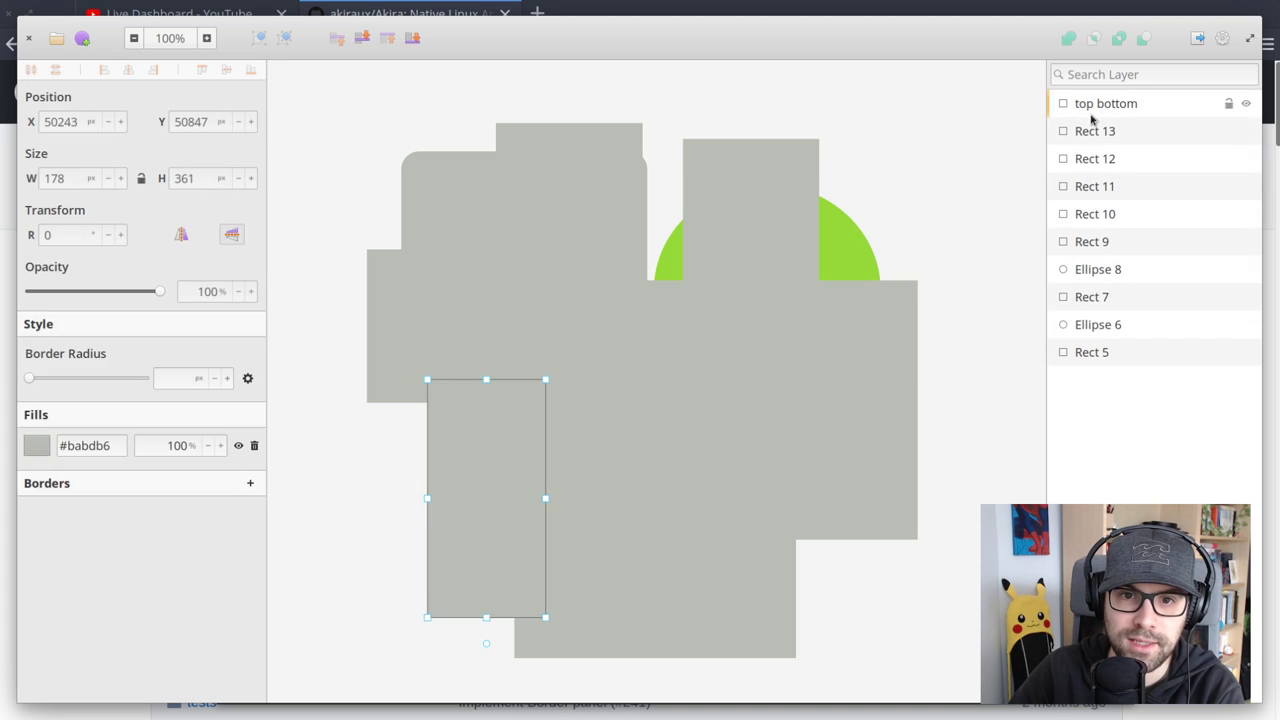
key("Delete")
left_click(1090, 112)
key("Delete")
left_click(1090, 112)
key("Delete")
left_click(1090, 112)
key("Delete")
left_click(1090, 112)
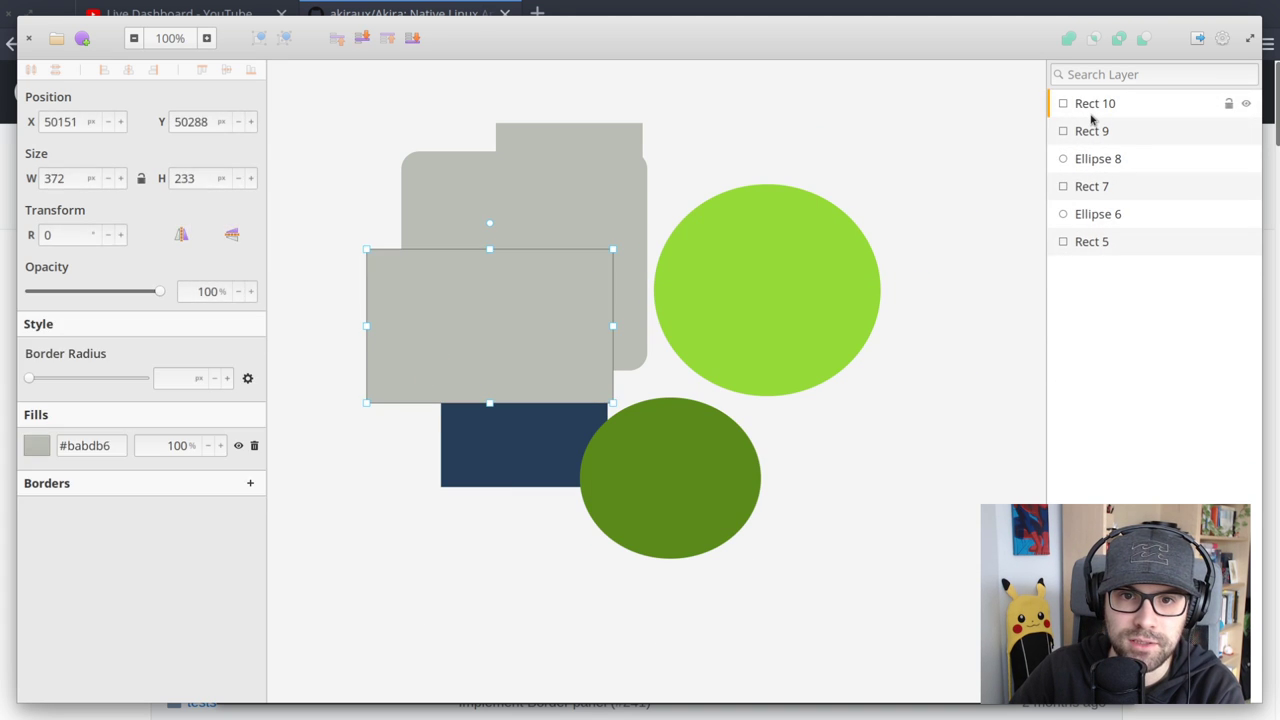
key("Delete")
left_click(1090, 110)
key("Delete")
Lock the light green circle's layer, Ellipse 6, and select the navy square and grey rectangle to compare with unlocked shapes
left_click(775, 320)
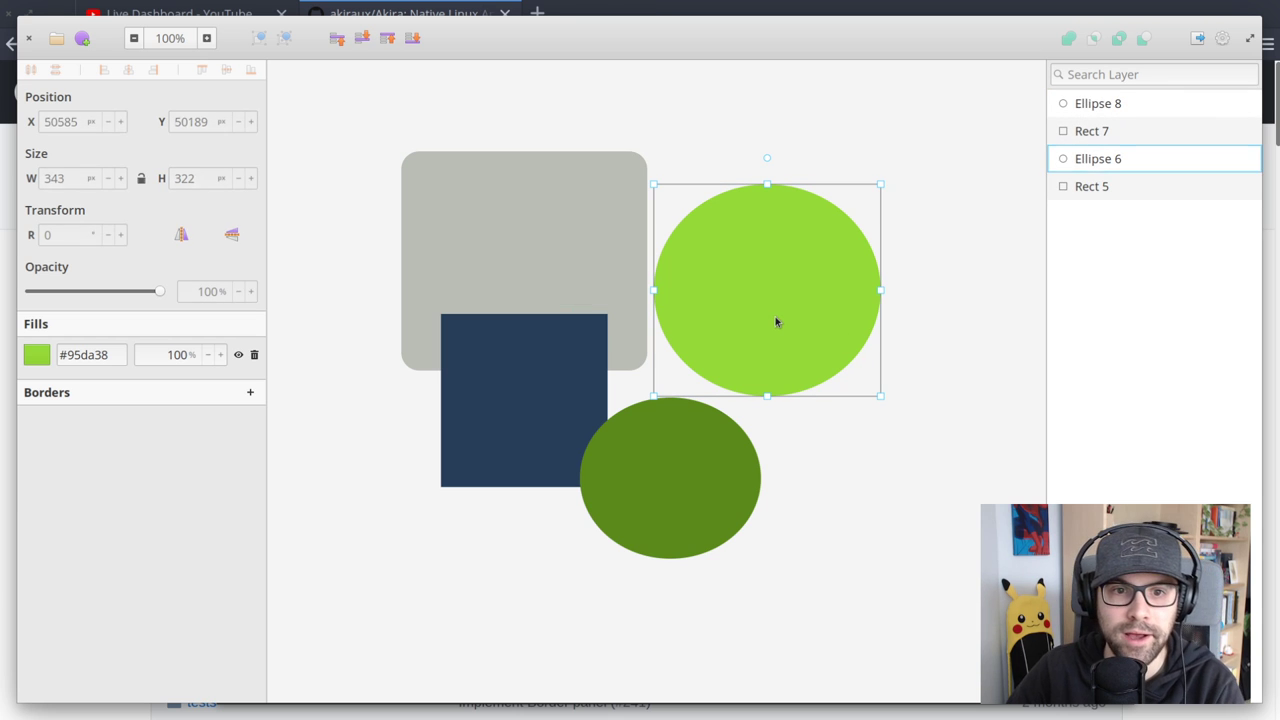
mouse_move(1240, 163)
left_click(1229, 161)
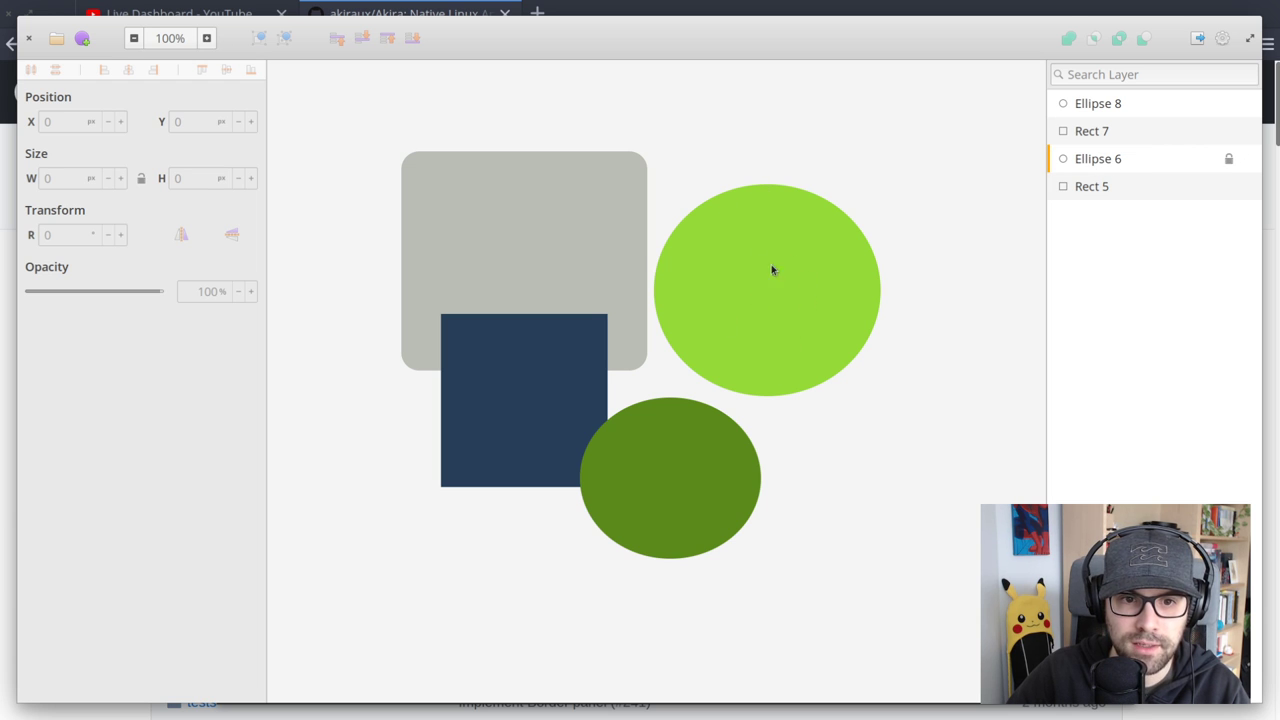
left_click(520, 194)
left_click(560, 380)
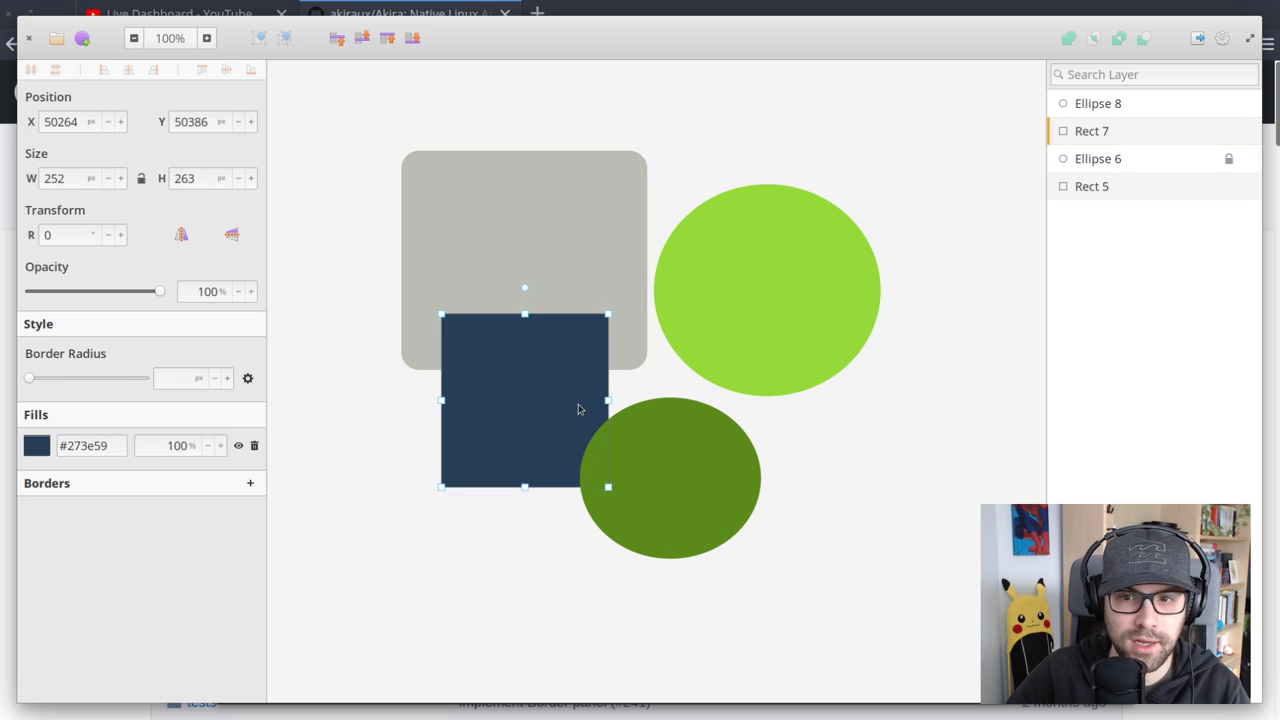
left_click(600, 440)
left_click(503, 237)
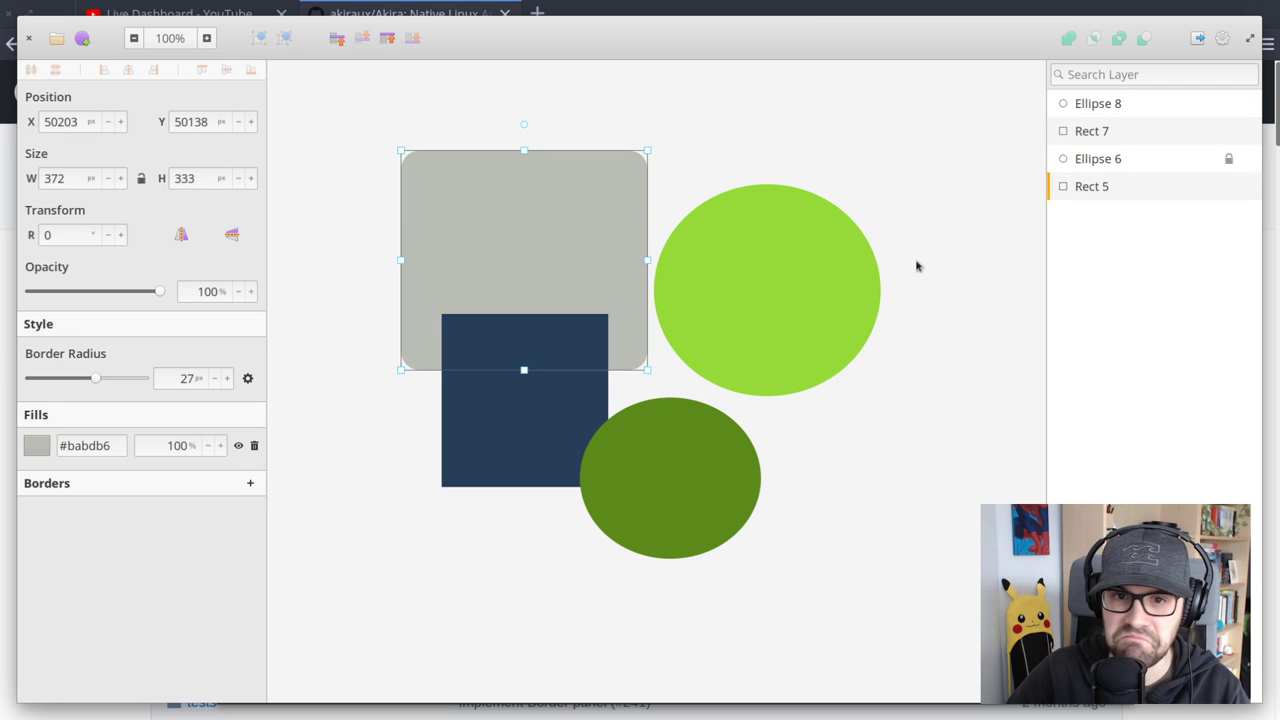
Move the dark green circle right, clear of the navy square, and hide its layer, Ellipse 8
left_click(668, 532)
left_click_drag(697, 506, 815, 524)
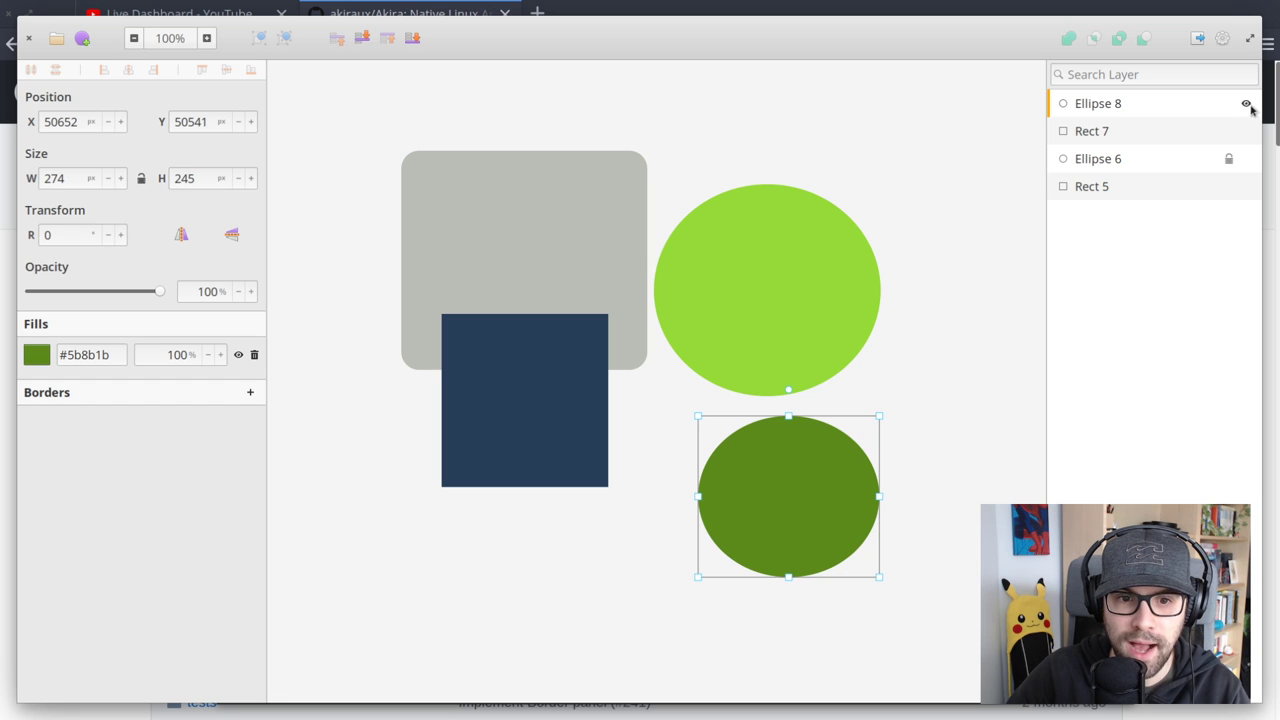
left_click(1246, 104)
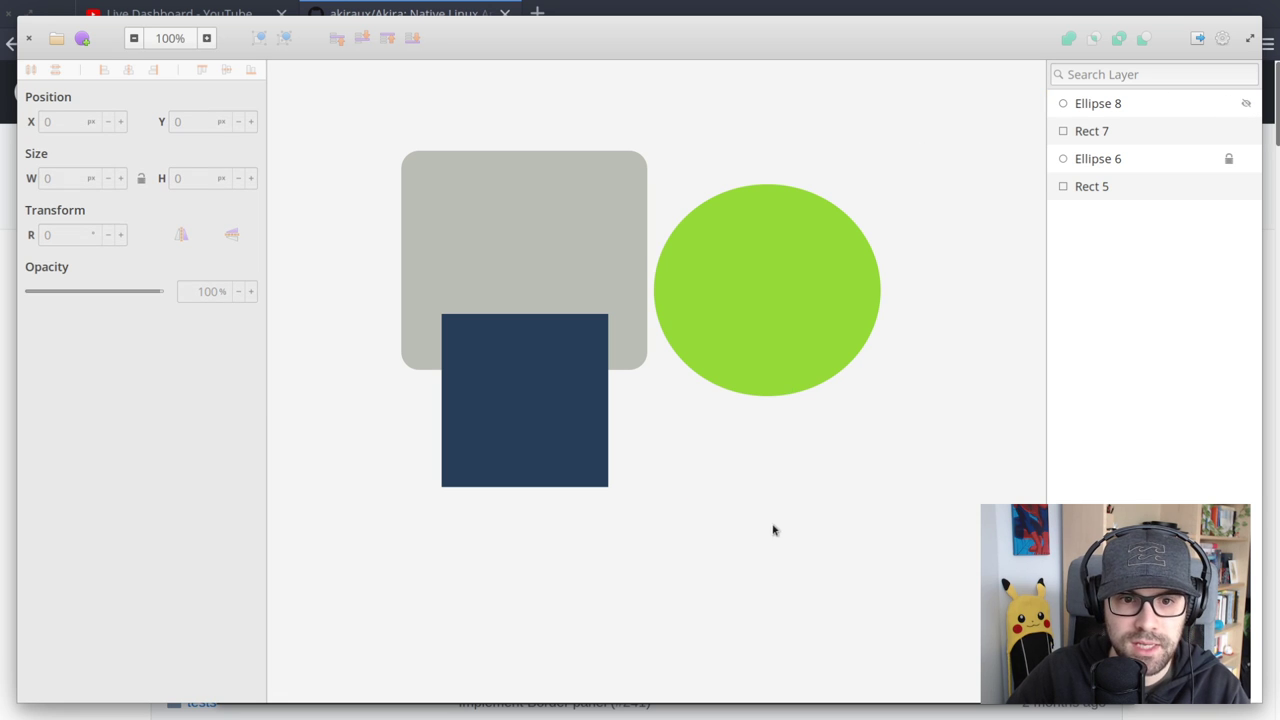
Move the navy square over the locked light green circle and back beneath the grey rectangle, and try to select the circle
left_click(560, 330)
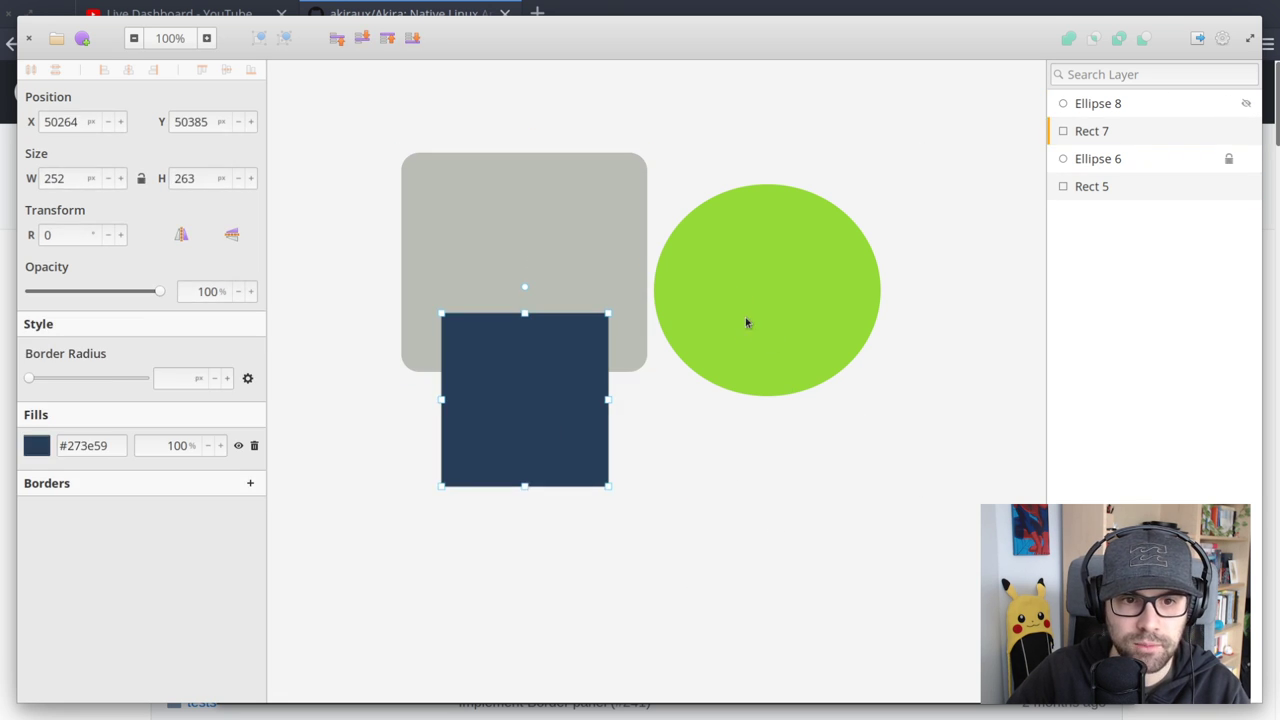
left_click_drag(475, 445, 822, 360)
left_click_drag(866, 312, 514, 417)
left_click(790, 390)
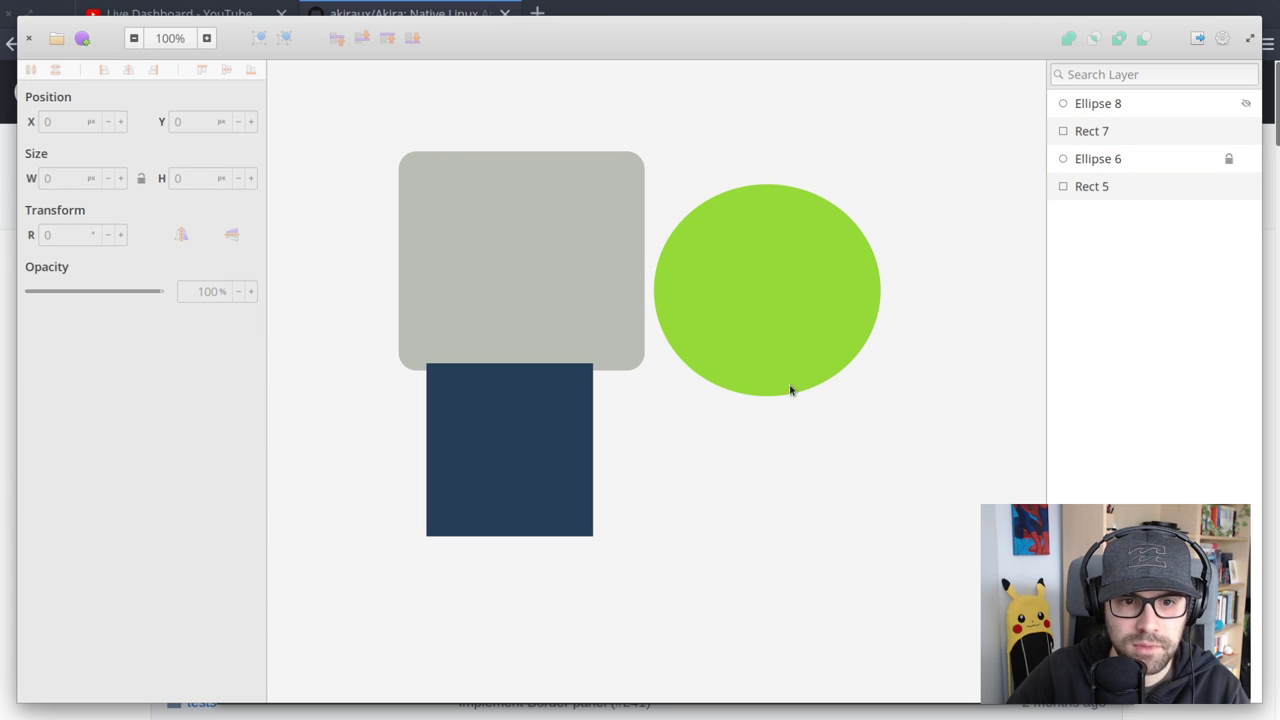
Show the hidden Ellipse 8 layer again and move the dark green circle to just below the light green circle
left_click(1246, 103)
left_click(771, 540)
left_click_drag(771, 540, 737, 526)
left_click(474, 466)
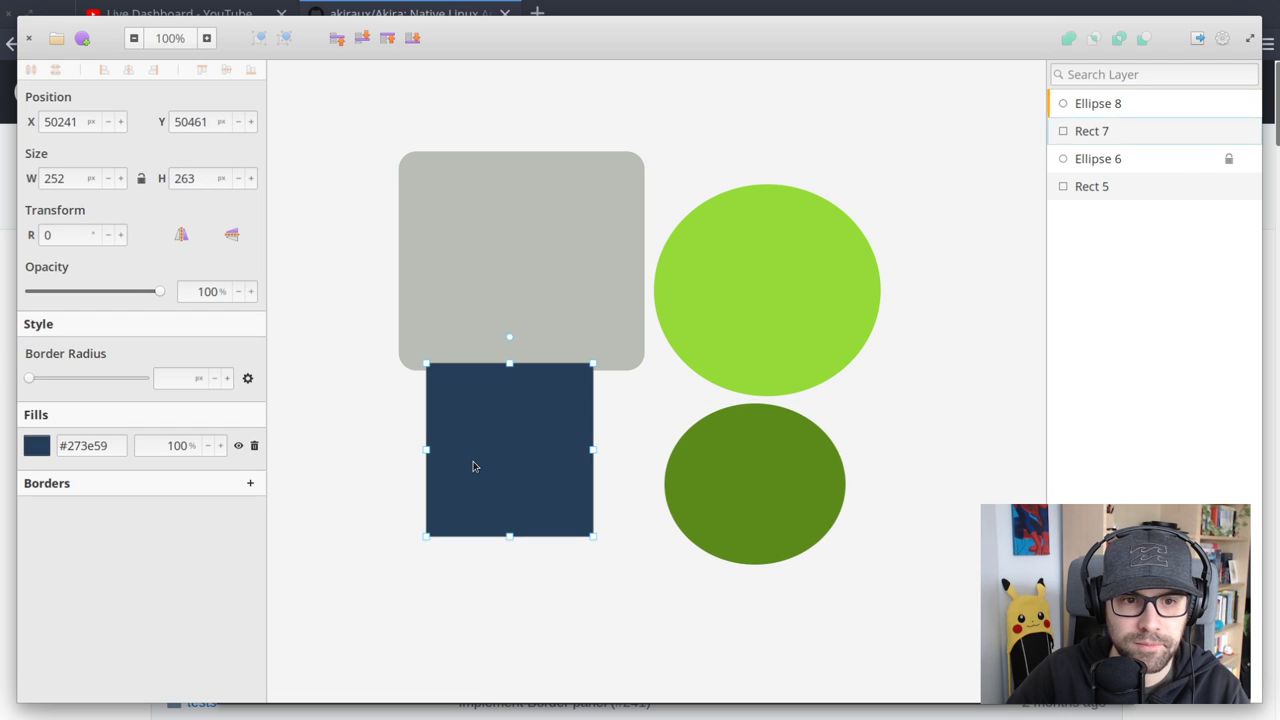
left_click(980, 274)
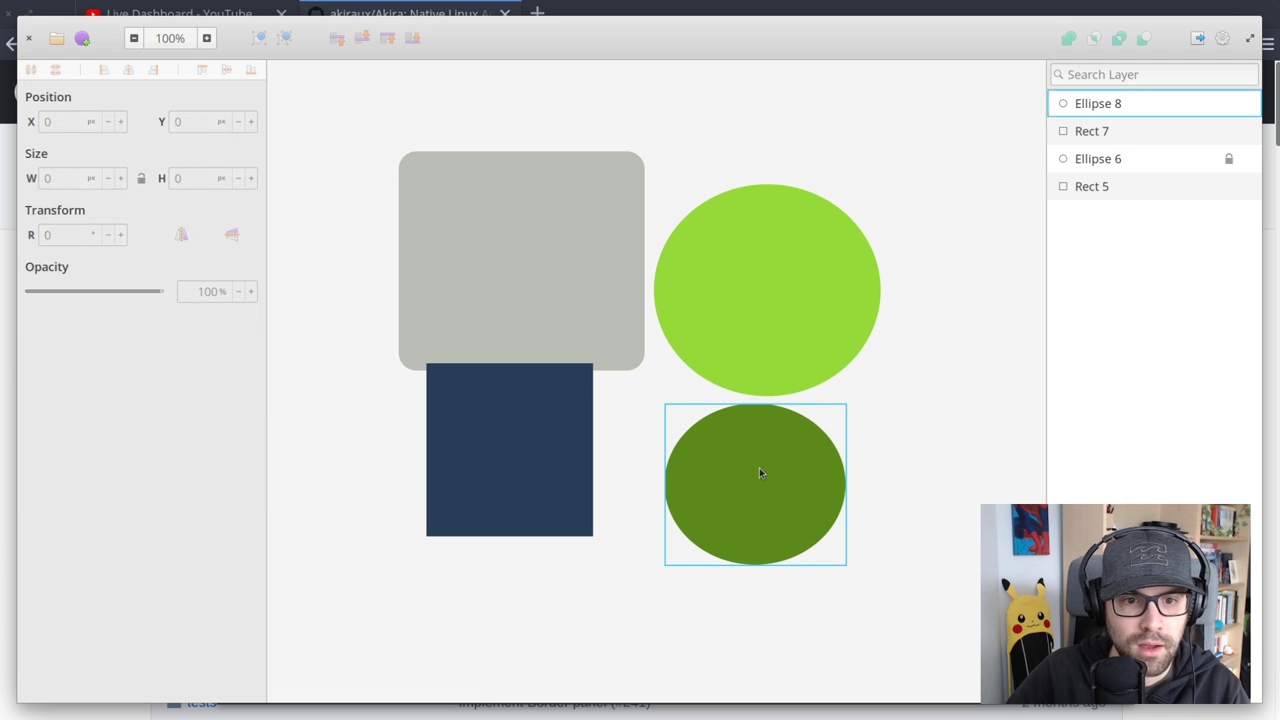
left_click_drag(759, 467, 754, 461)
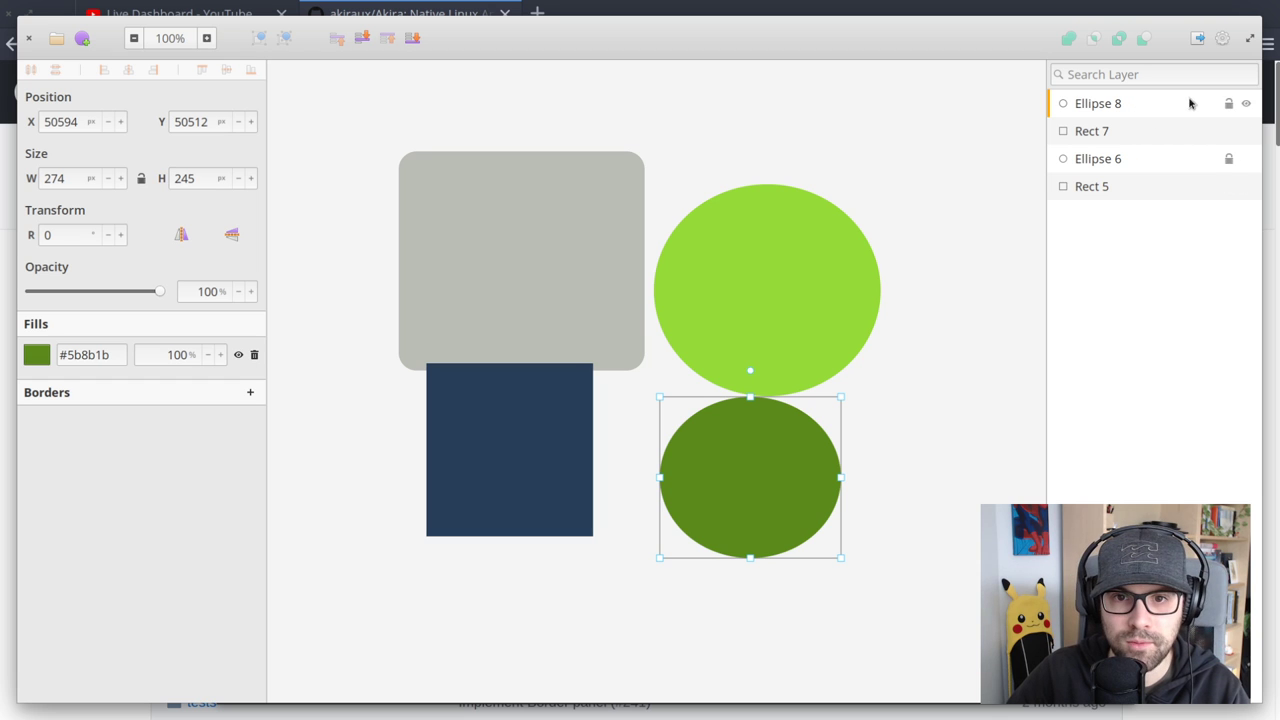
Move the grey rectangle, navy square and both green circles together so that they form an overlapping cluster mid-canvas
left_click_drag(500, 429, 520, 432)
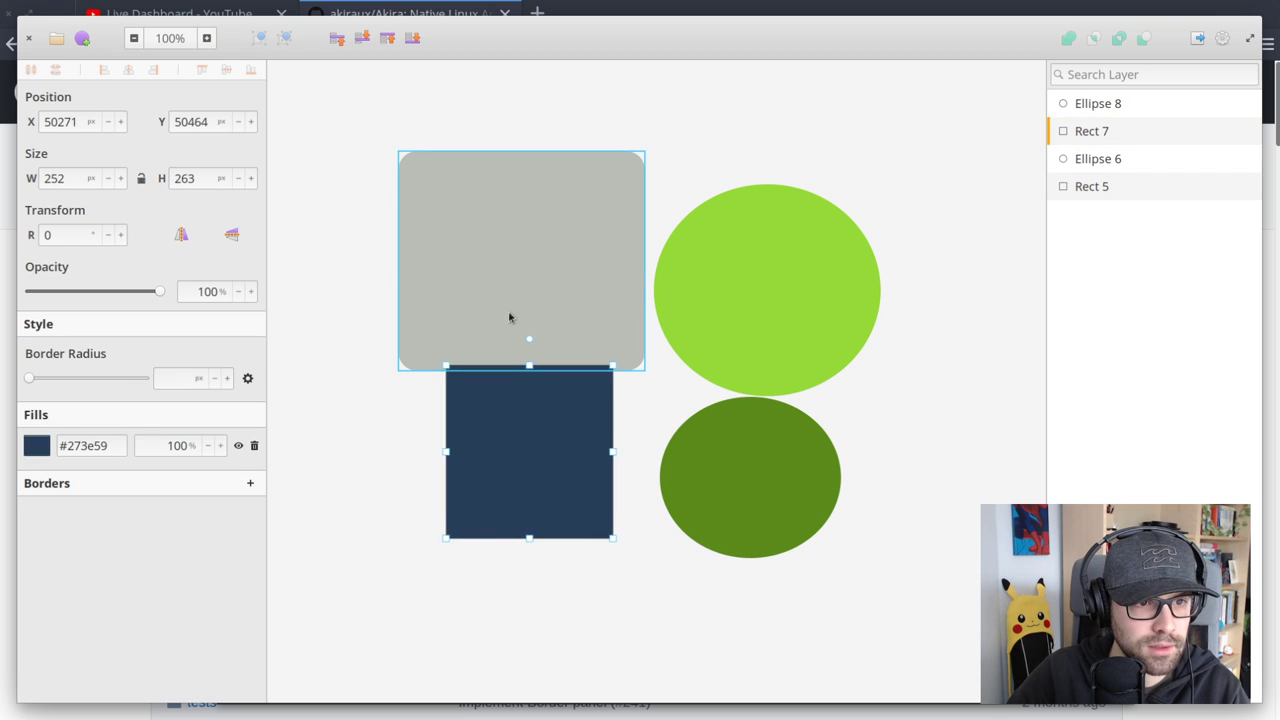
left_click_drag(509, 318, 533, 349)
left_click_drag(499, 492, 523, 437)
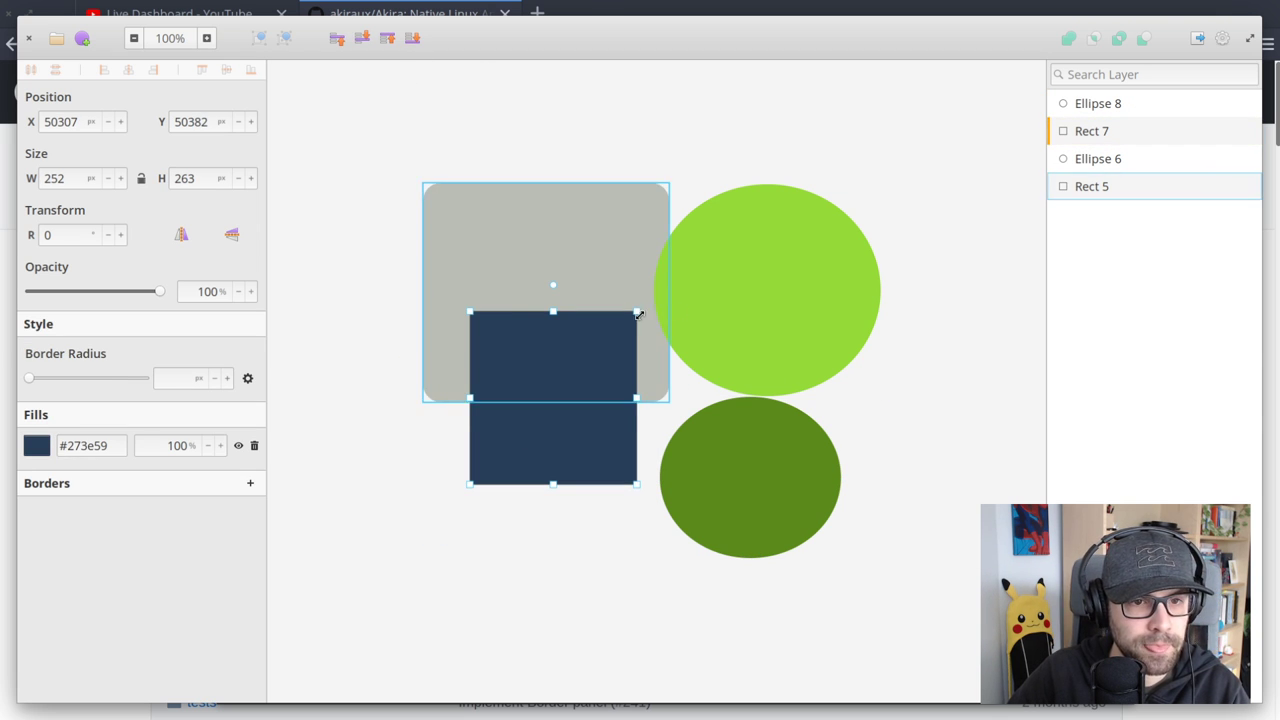
left_click_drag(800, 306, 710, 221)
left_click_drag(578, 454, 630, 493)
left_click_drag(723, 471, 694, 365)
left_click_drag(500, 272, 557, 323)
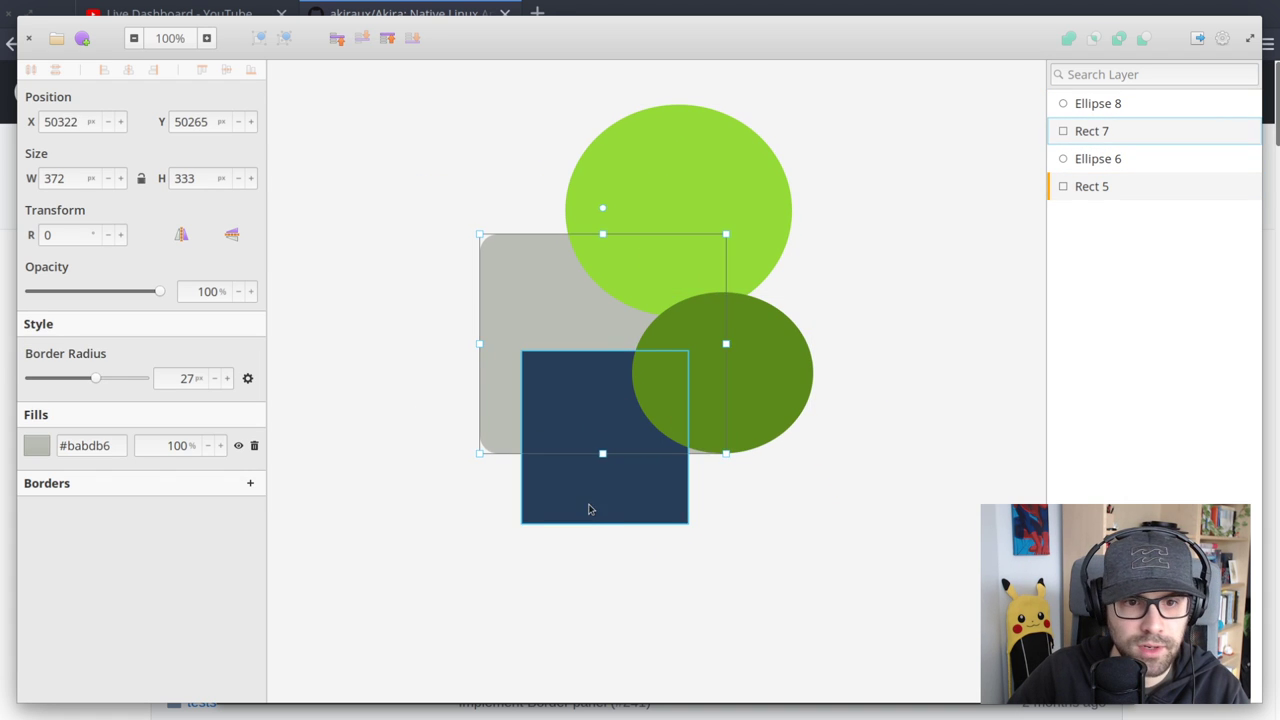
left_click_drag(589, 510, 621, 527)
left_click_drag(751, 369, 776, 375)
left_click_drag(717, 249, 724, 274)
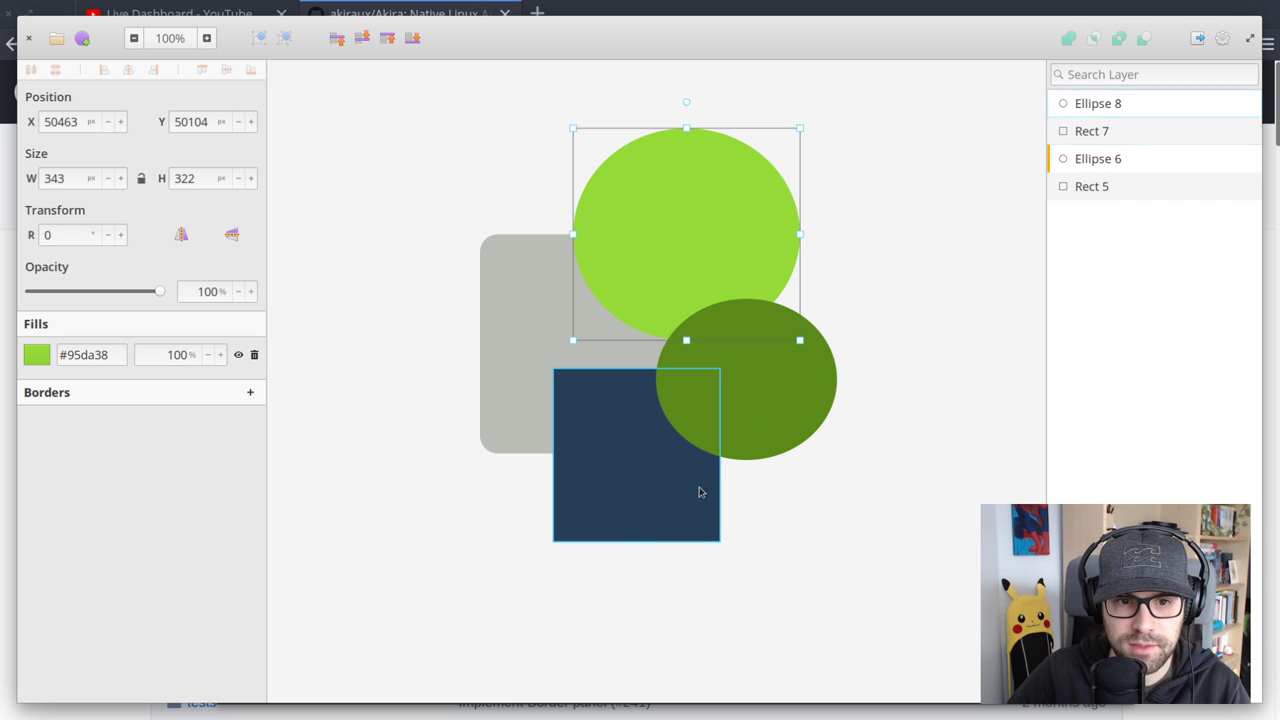
Reorder layer Rect 5 to the top of the layer list, and select the Ellipse 6 and Rect 7 layers
left_click(1115, 186)
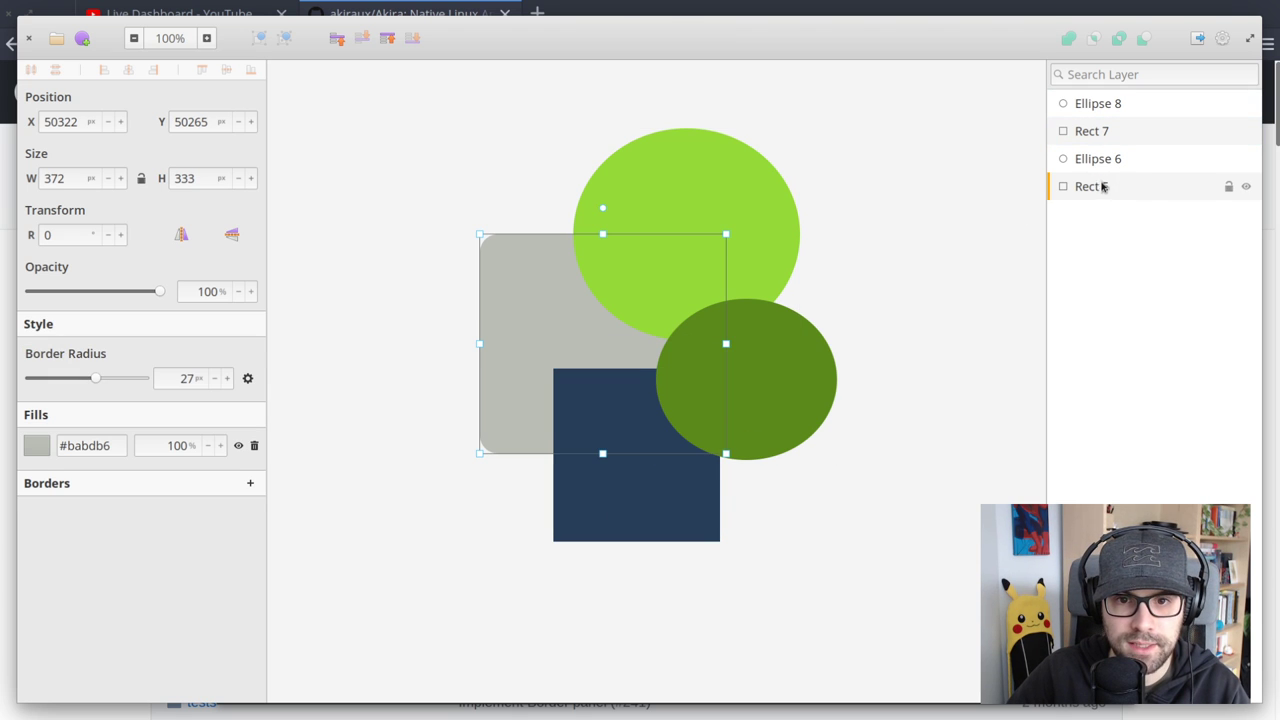
left_click_drag(1115, 186, 1114, 100)
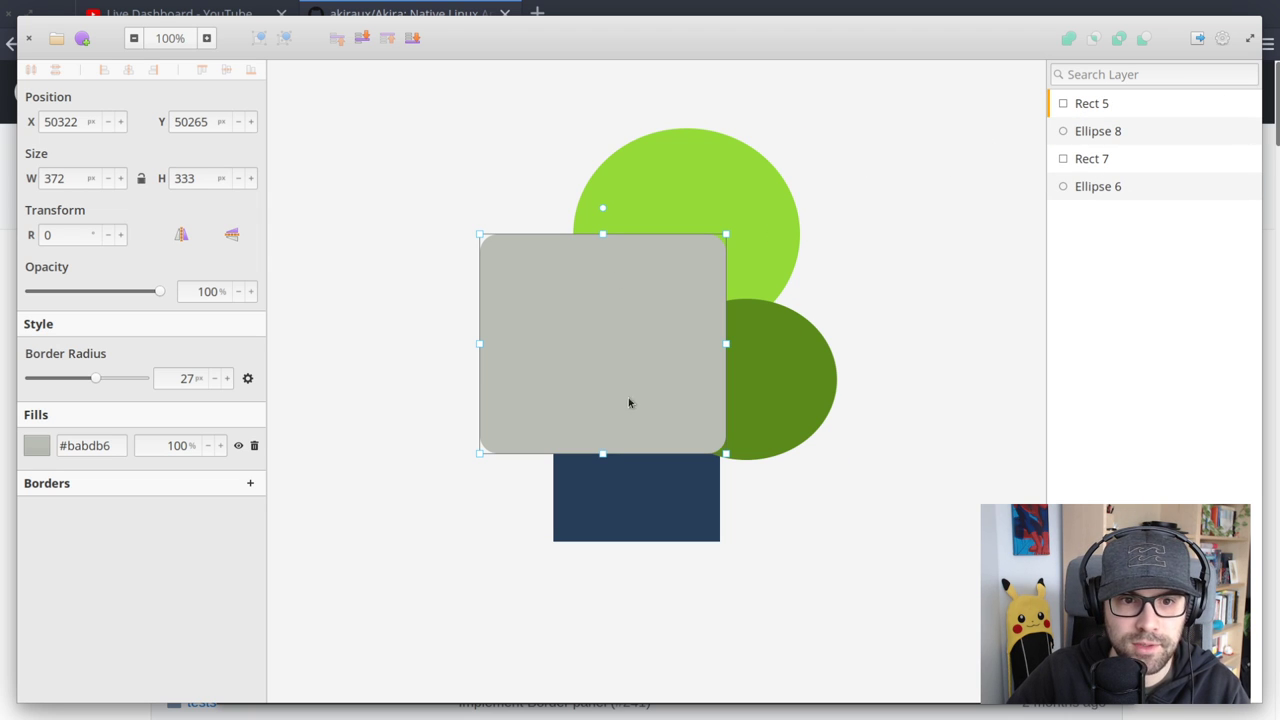
left_click_drag(1117, 189, 1096, 121)
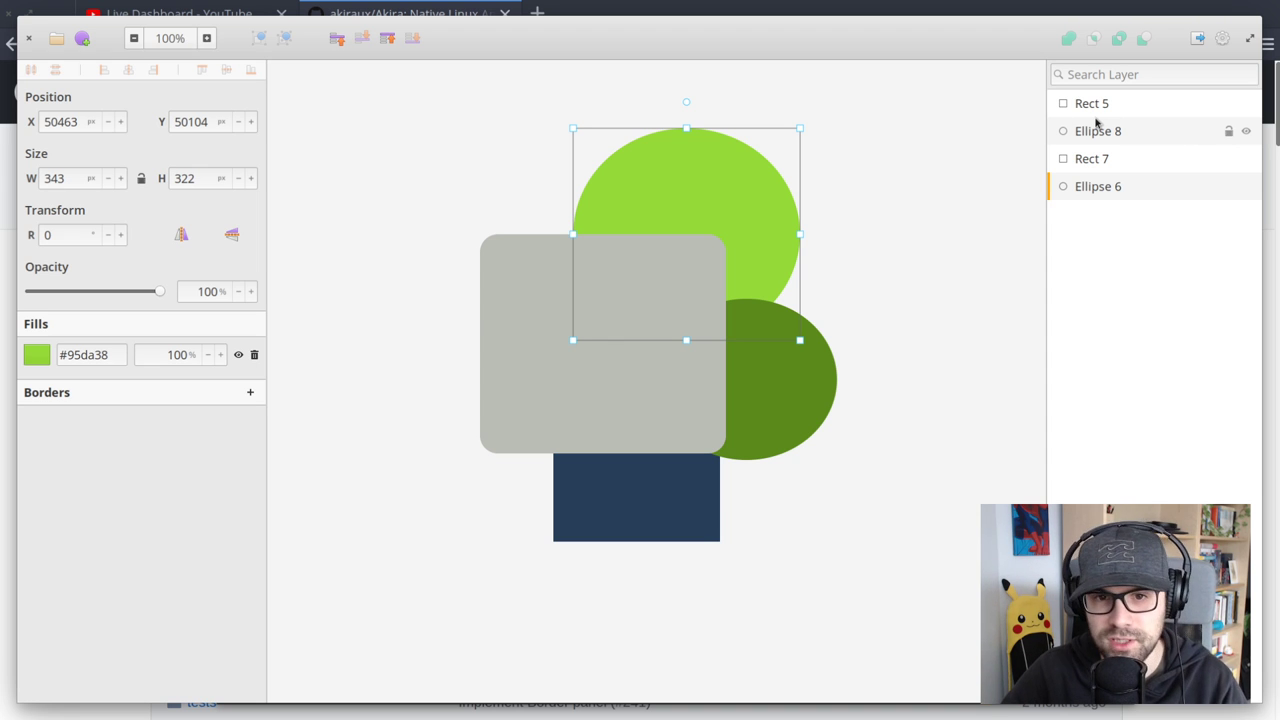
left_click(1120, 159)
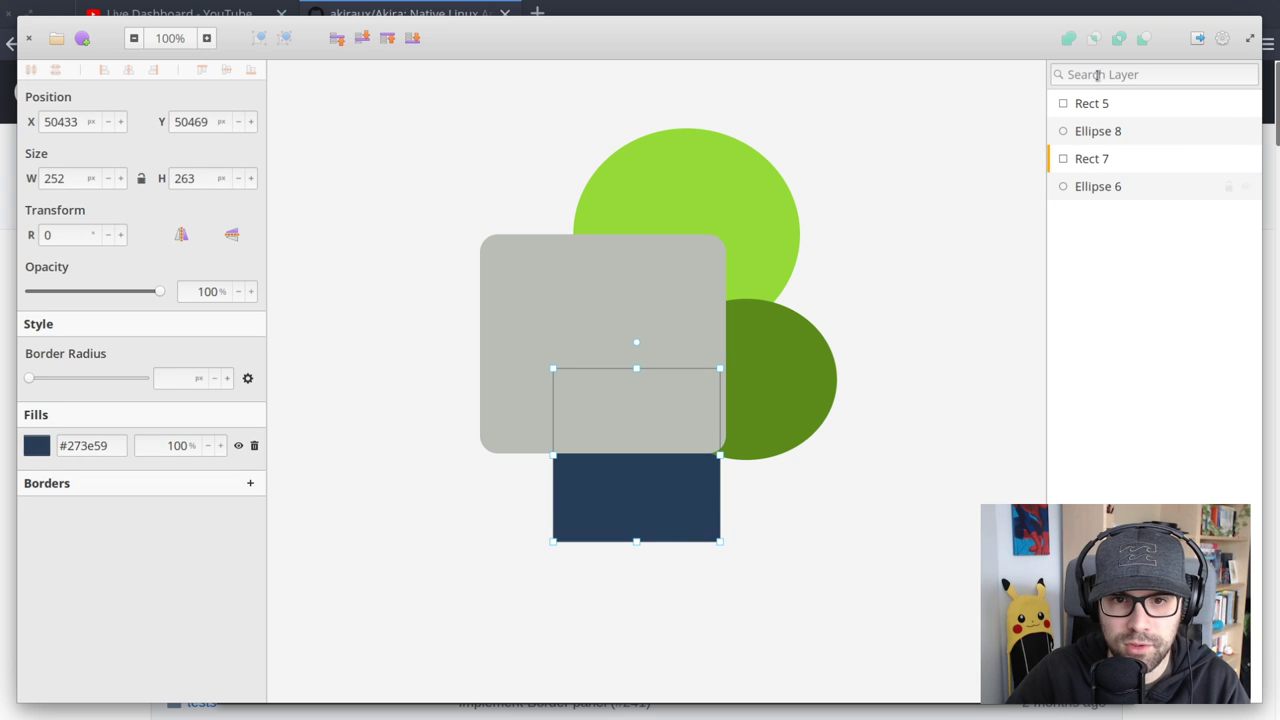
Bring the dark green circle to the top of the stack and send it to the bottom
left_click(794, 343)
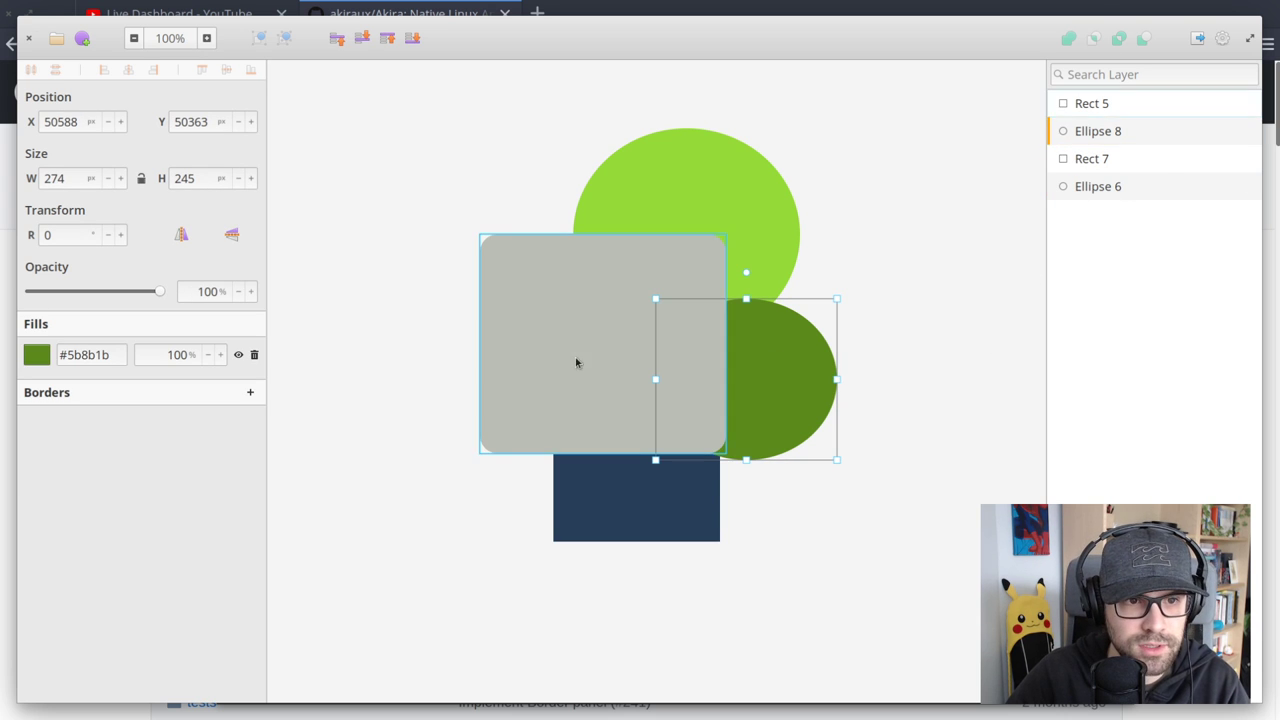
left_click(388, 40)
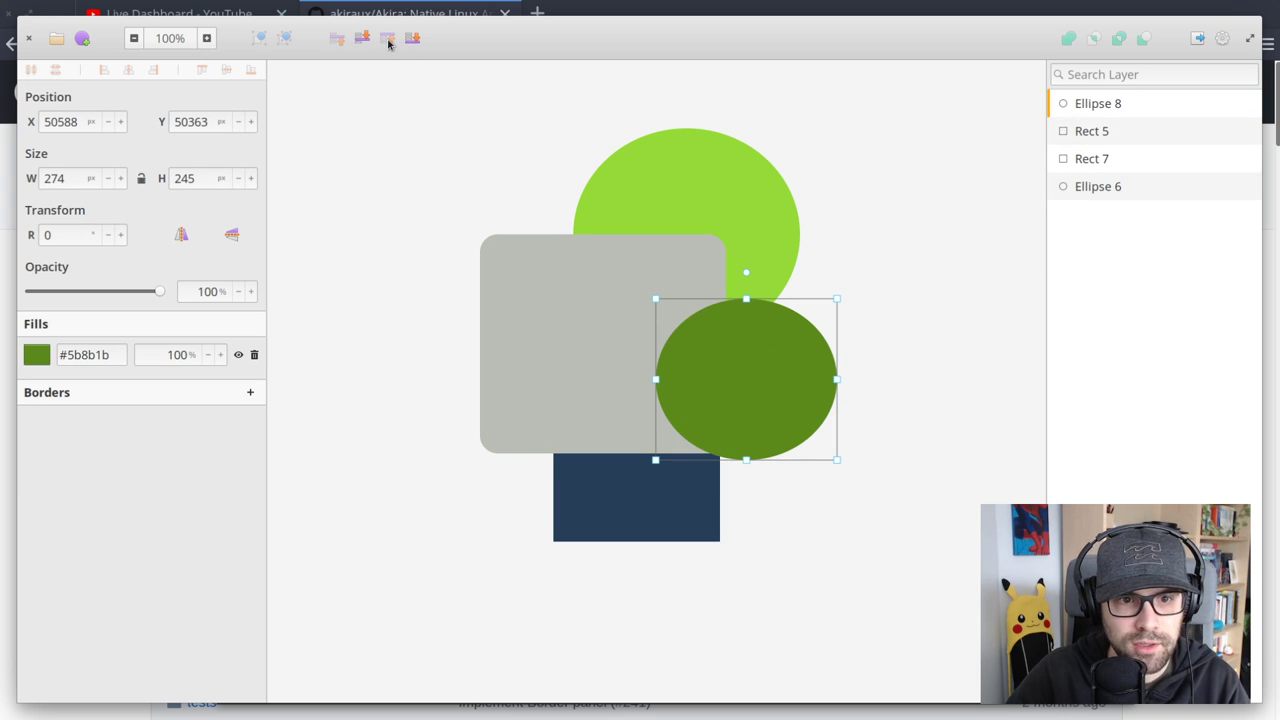
left_click(411, 40)
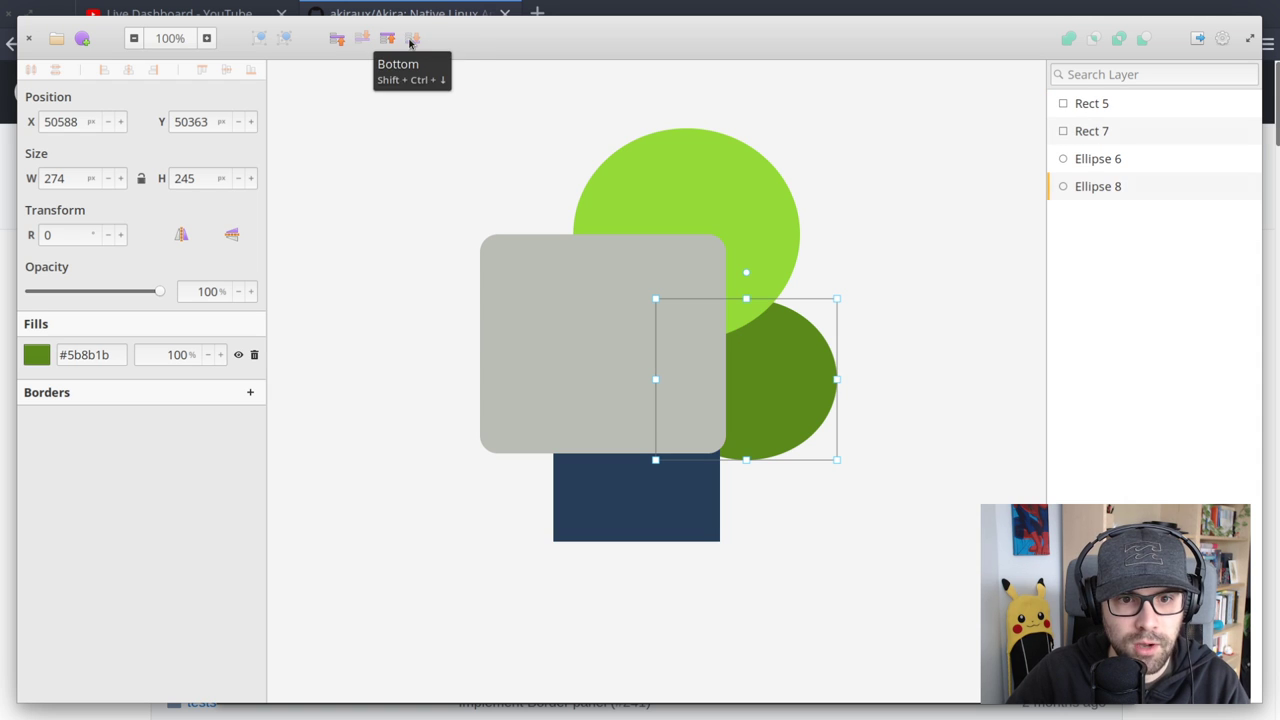
Raise the dark green circle level by level to the top, lower it to the bottom, and raise it back to the top
left_click(337, 40)
left_click(337, 40)
left_click(337, 40)
left_click(355, 40)
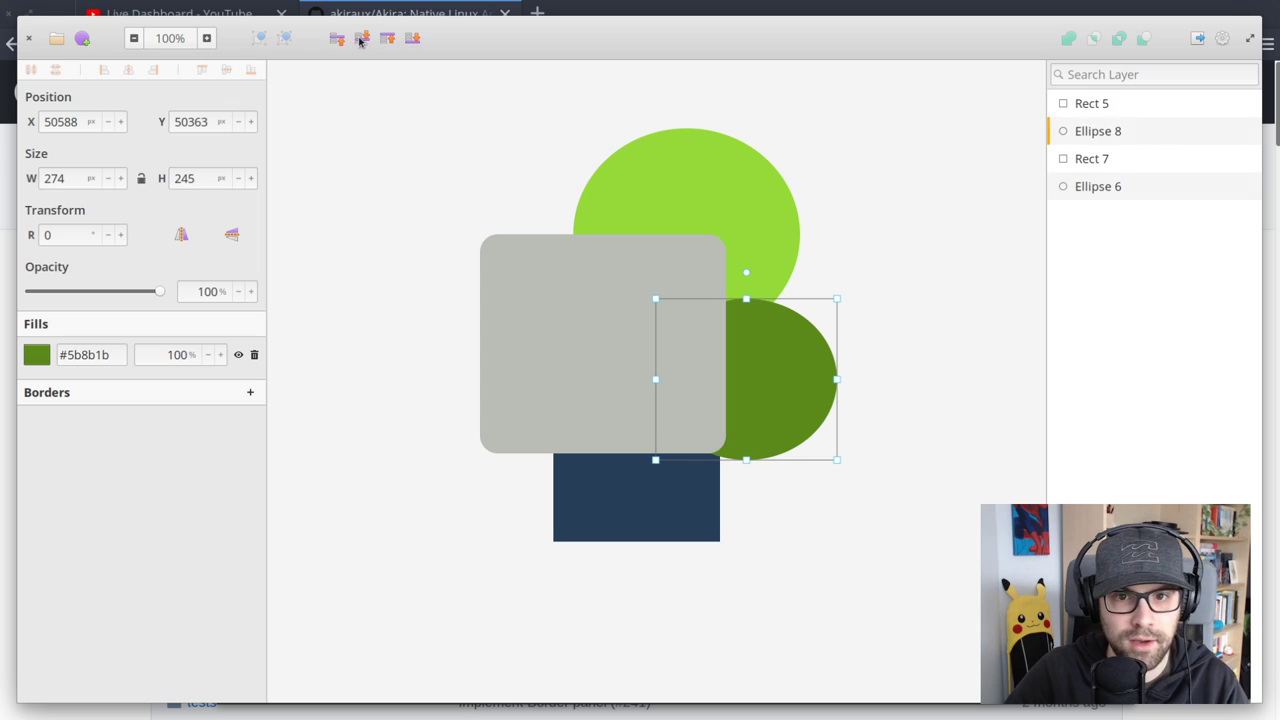
left_click(355, 40)
left_click(355, 40)
left_click(338, 40)
left_click(338, 40)
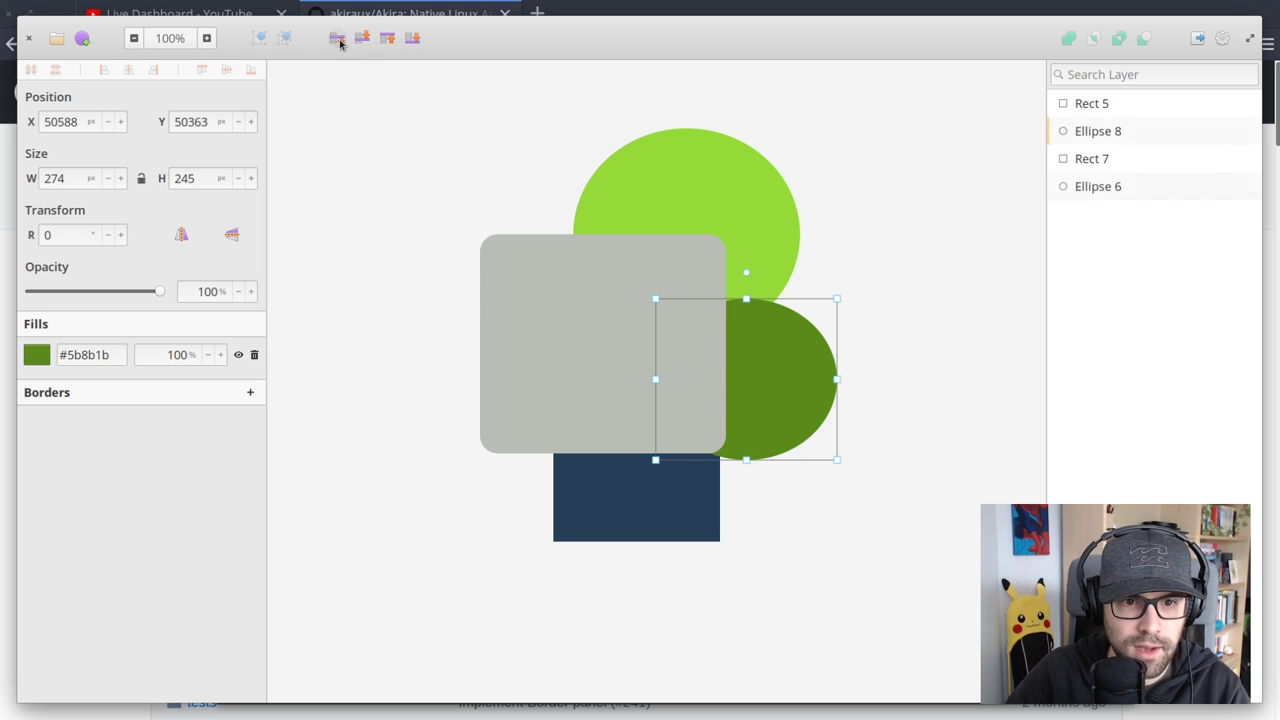
left_click(338, 40)
Raise the grey rectangle to the top, lower it through the stack level by level, and raise it back to the top
left_click(503, 244)
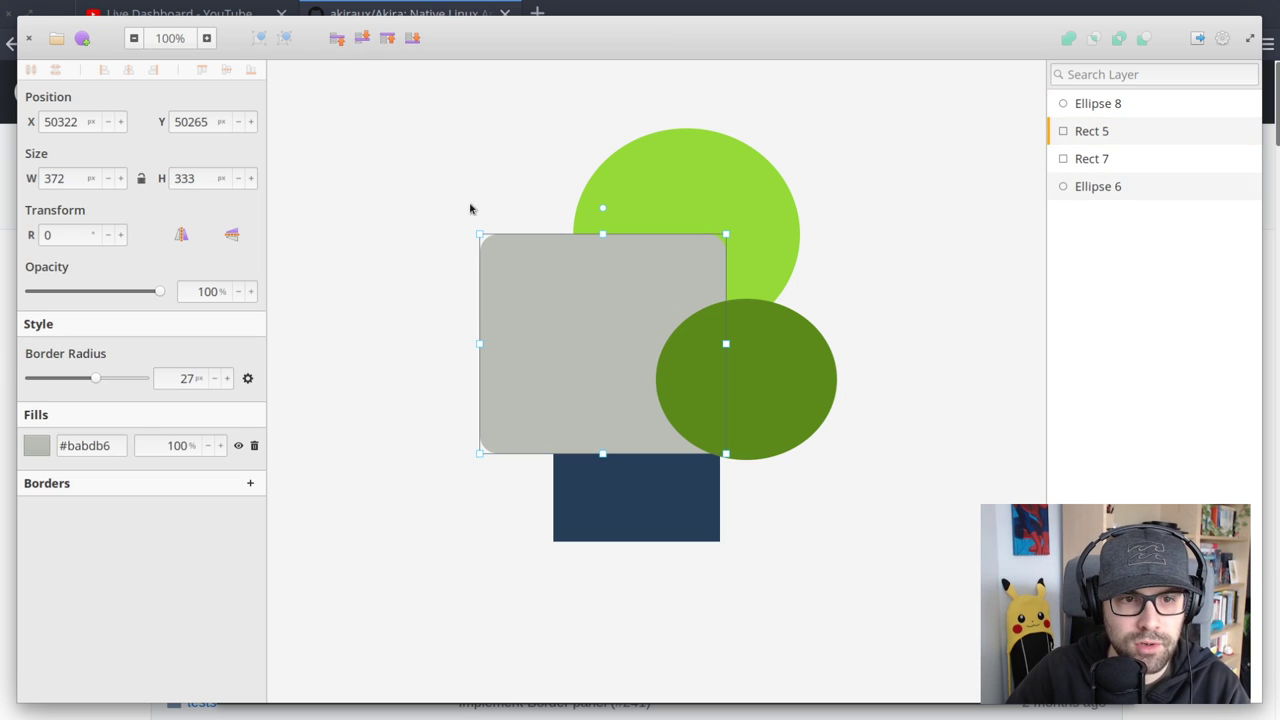
left_click(337, 40)
key("ctrl+Down")
key("ctrl+Down")
key("ctrl+Down")
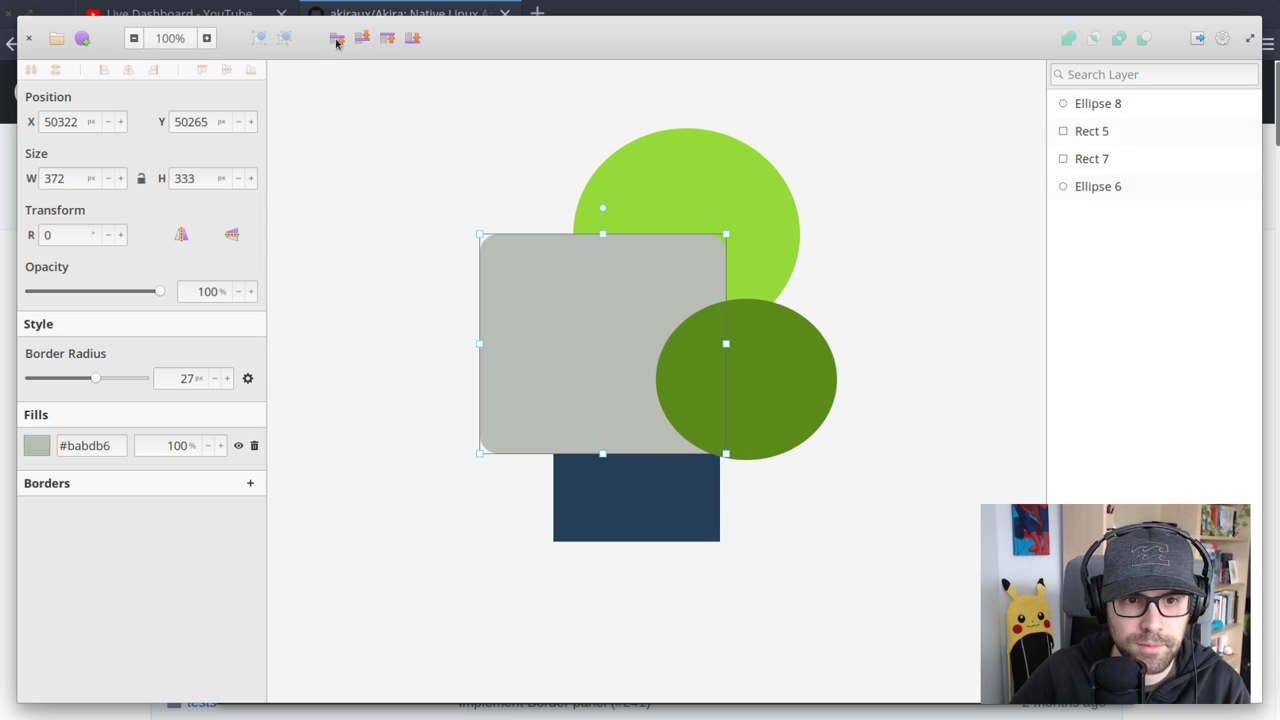
key("ctrl+Up")
key("ctrl+Up")
key("ctrl+Up")
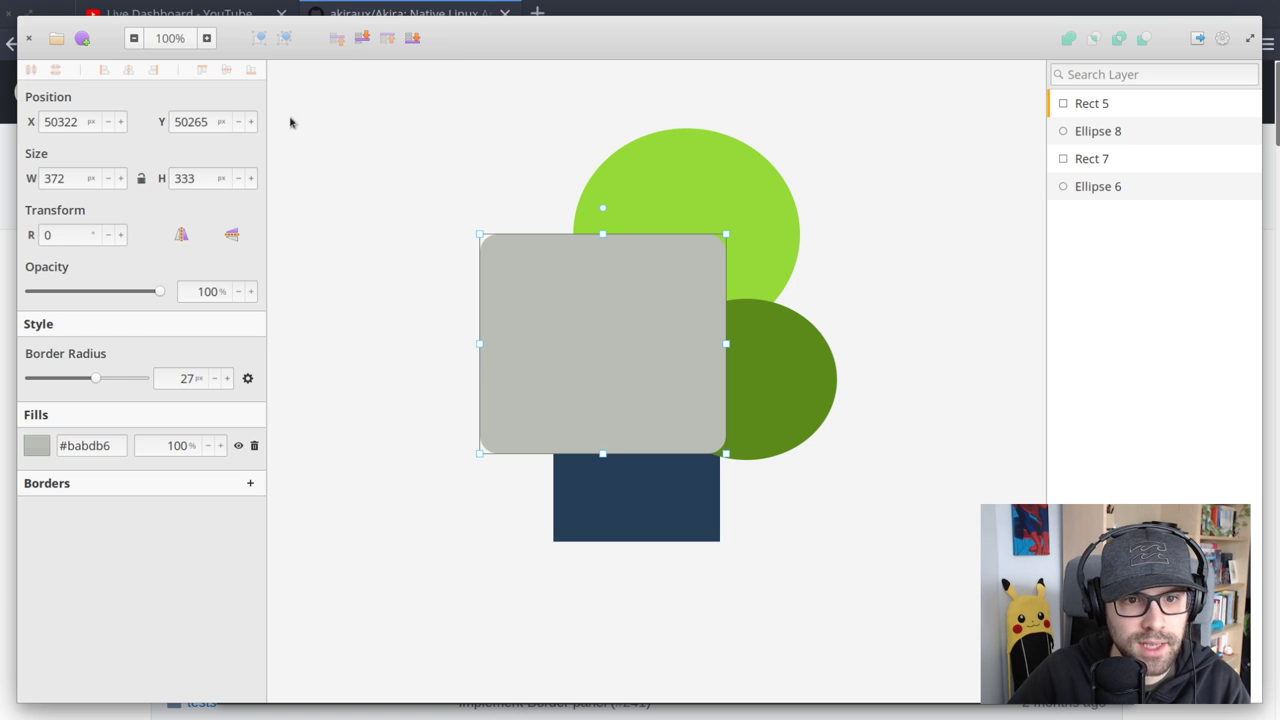
Send the grey rectangle behind all other shapes and shift the four shapes slightly within the overlapping cluster
left_click_drag(563, 291, 560, 284)
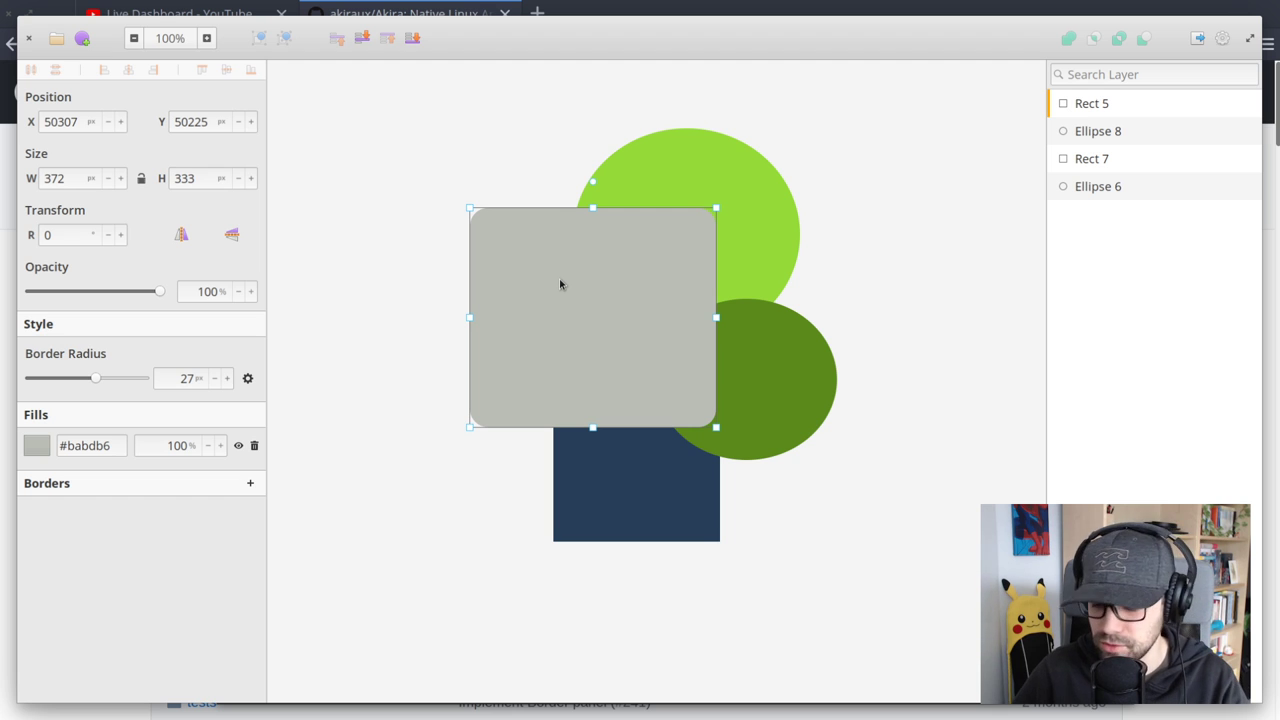
key("ctrl+shift+Down")
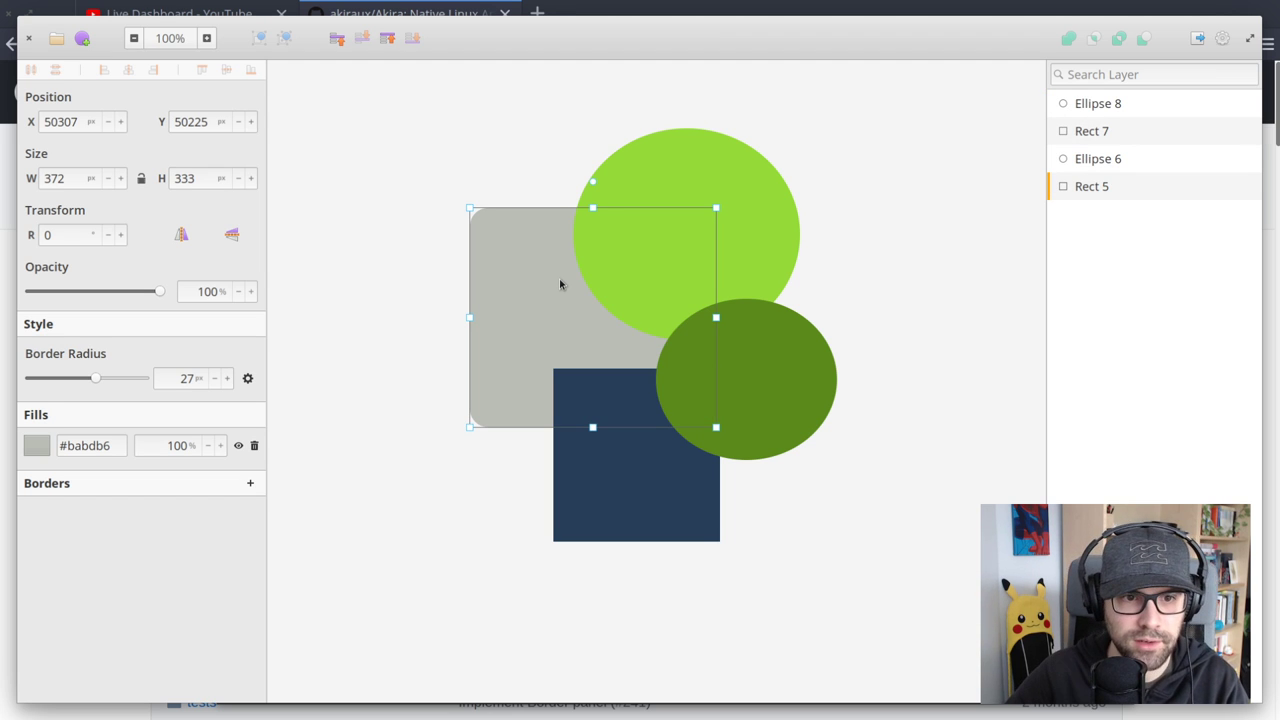
left_click_drag(553, 328, 571, 329)
left_click_drag(728, 198, 744, 187)
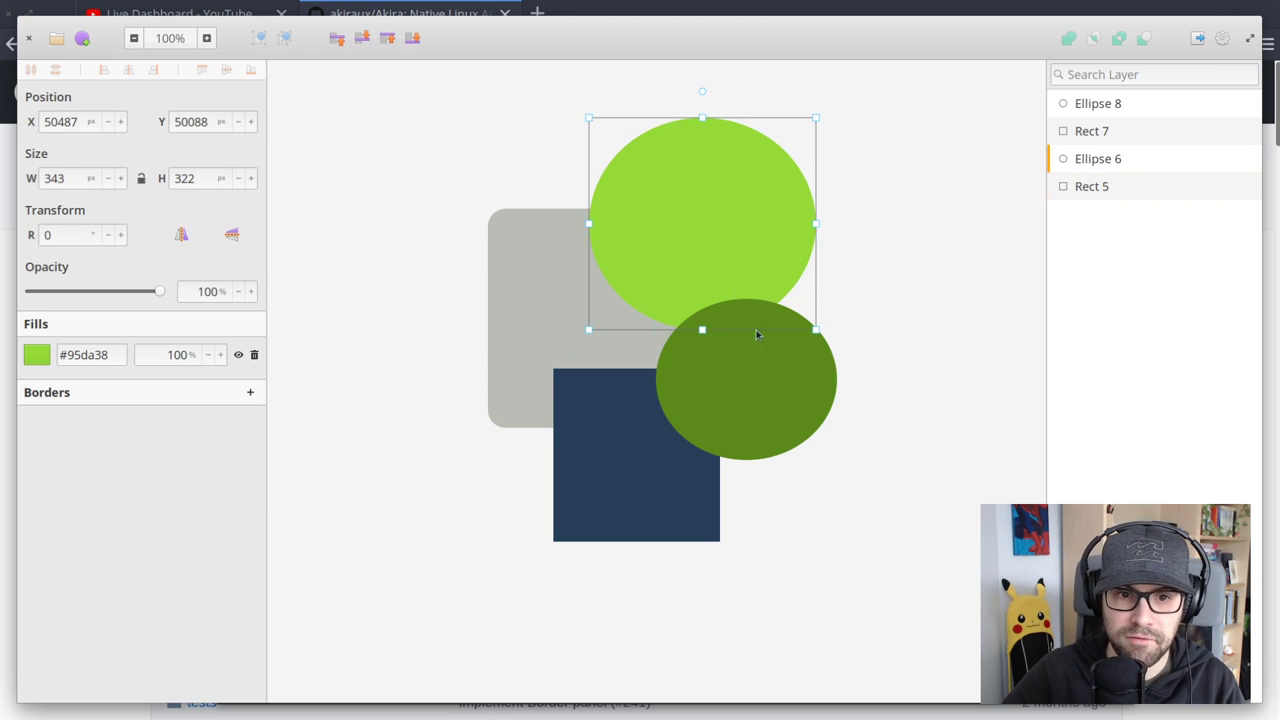
left_click_drag(757, 334, 770, 331)
left_click_drag(631, 468, 629, 434)
left_click(516, 290)
left_click_drag(516, 290, 514, 281)
left_click(694, 200)
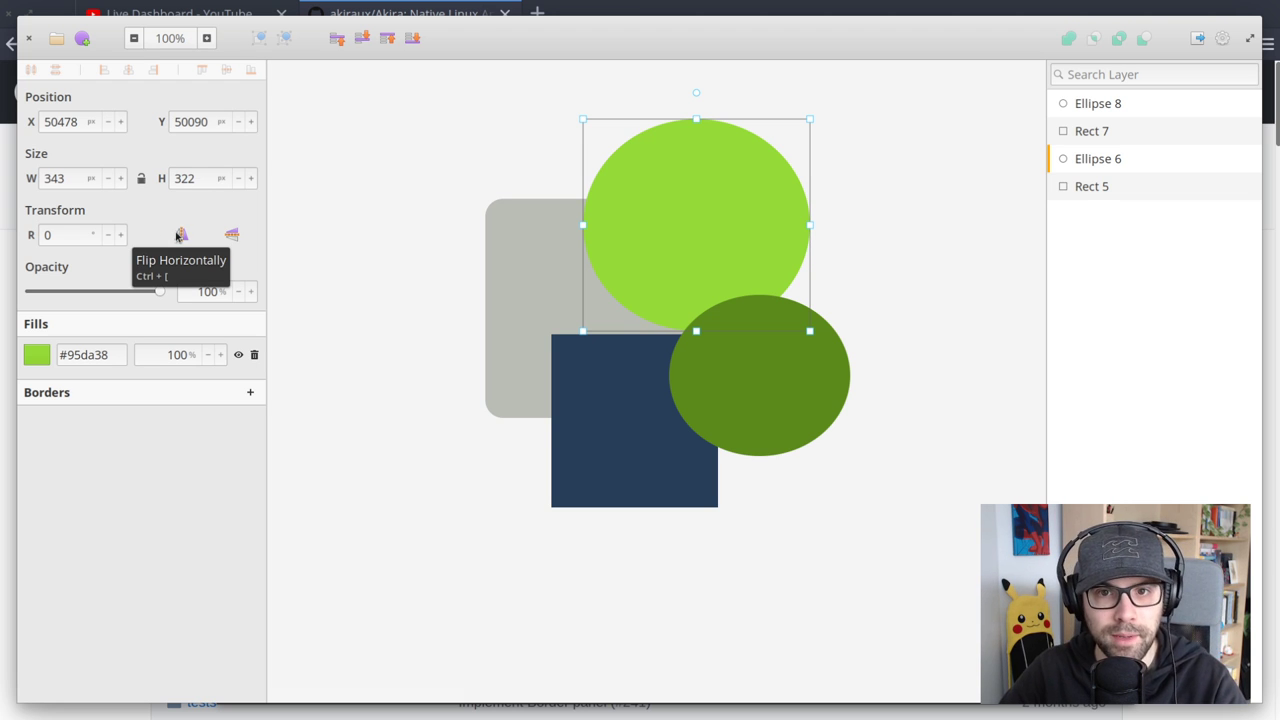
Move the light green and dark green circles slightly down so that both overlap the navy square
left_click(899, 291)
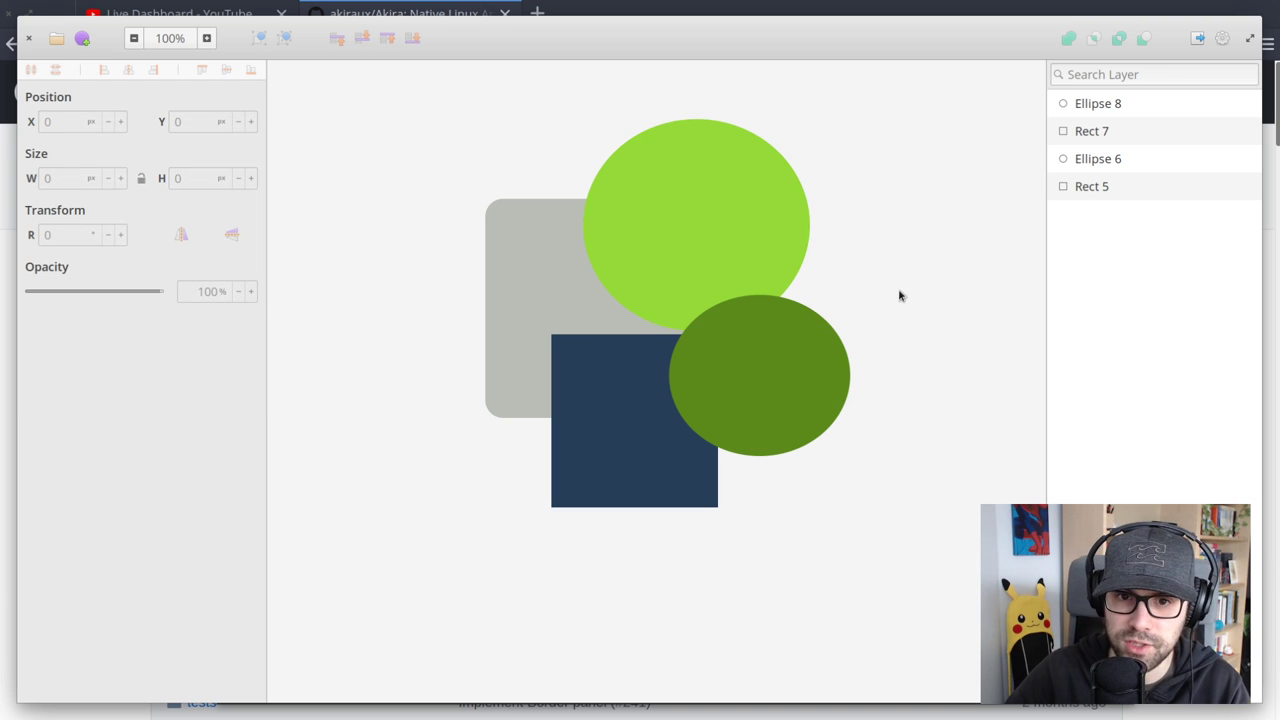
left_click_drag(723, 224, 690, 267)
left_click_drag(777, 380, 777, 398)
left_click_drag(694, 294, 721, 267)
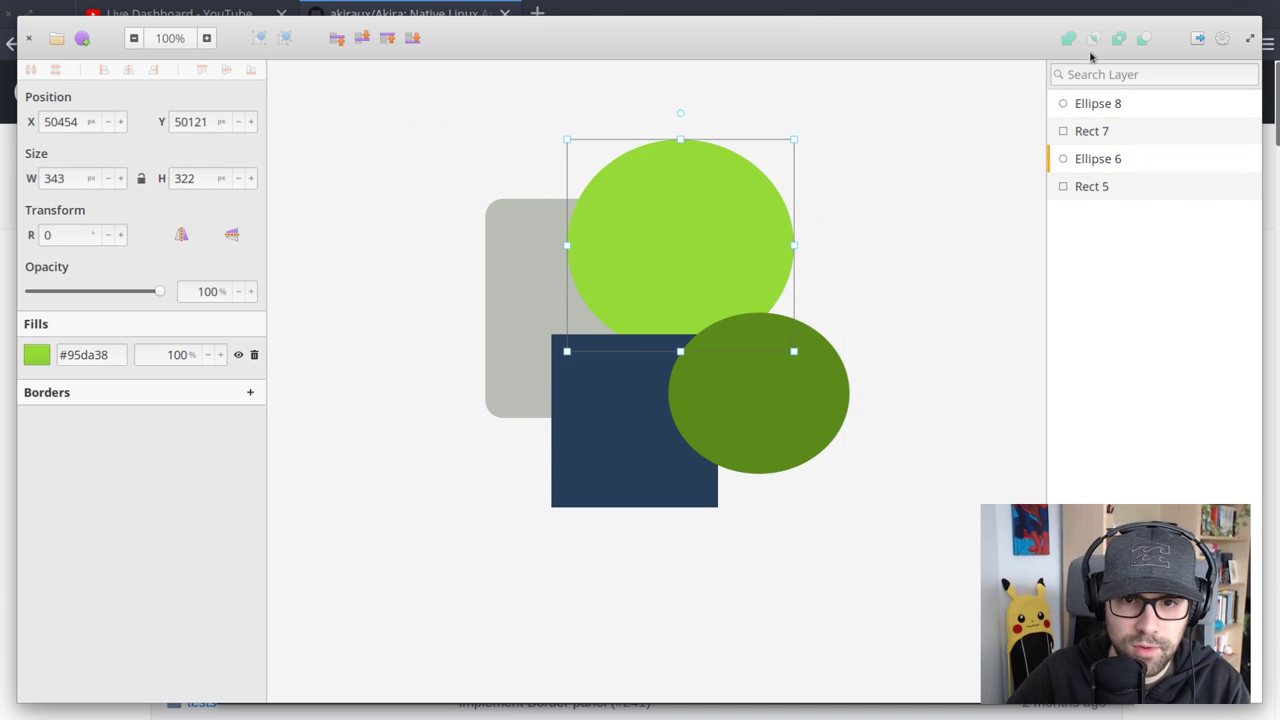
left_click(1199, 39)
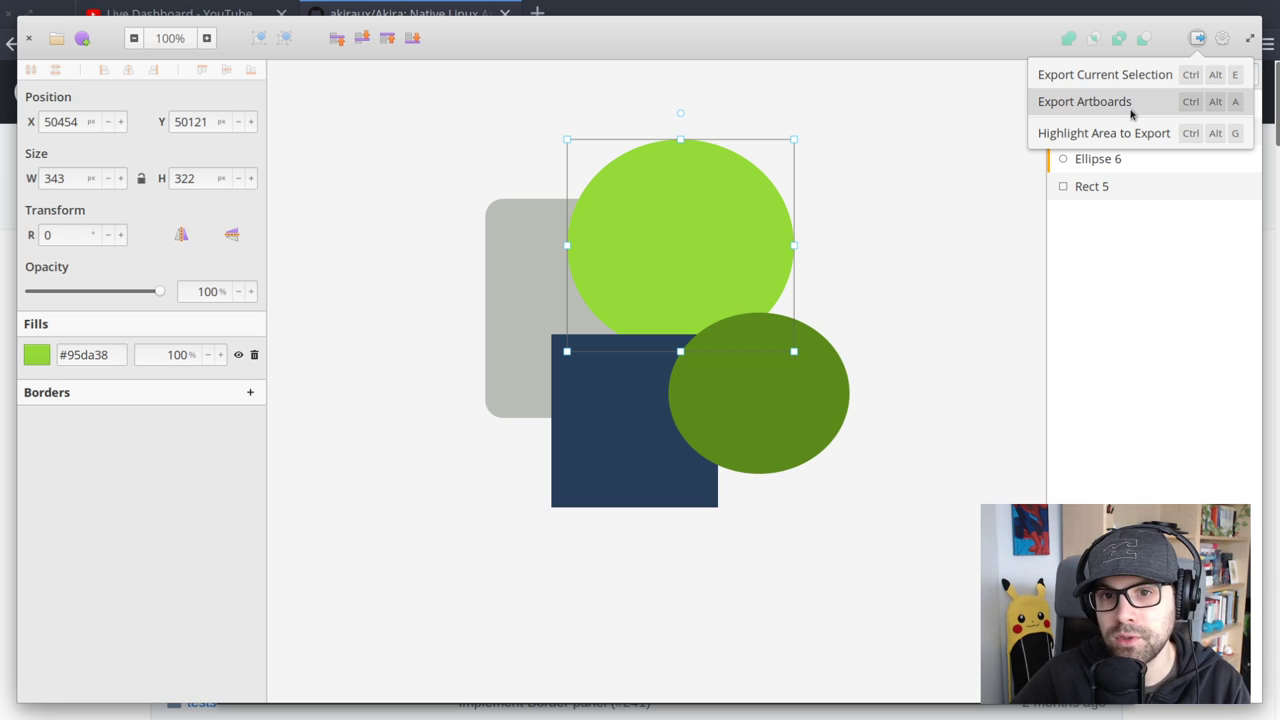
left_click(894, 197)
Draw an artboard about 742 × 742 px over the four shapes and shift it slightly left to X 50217
key("a")
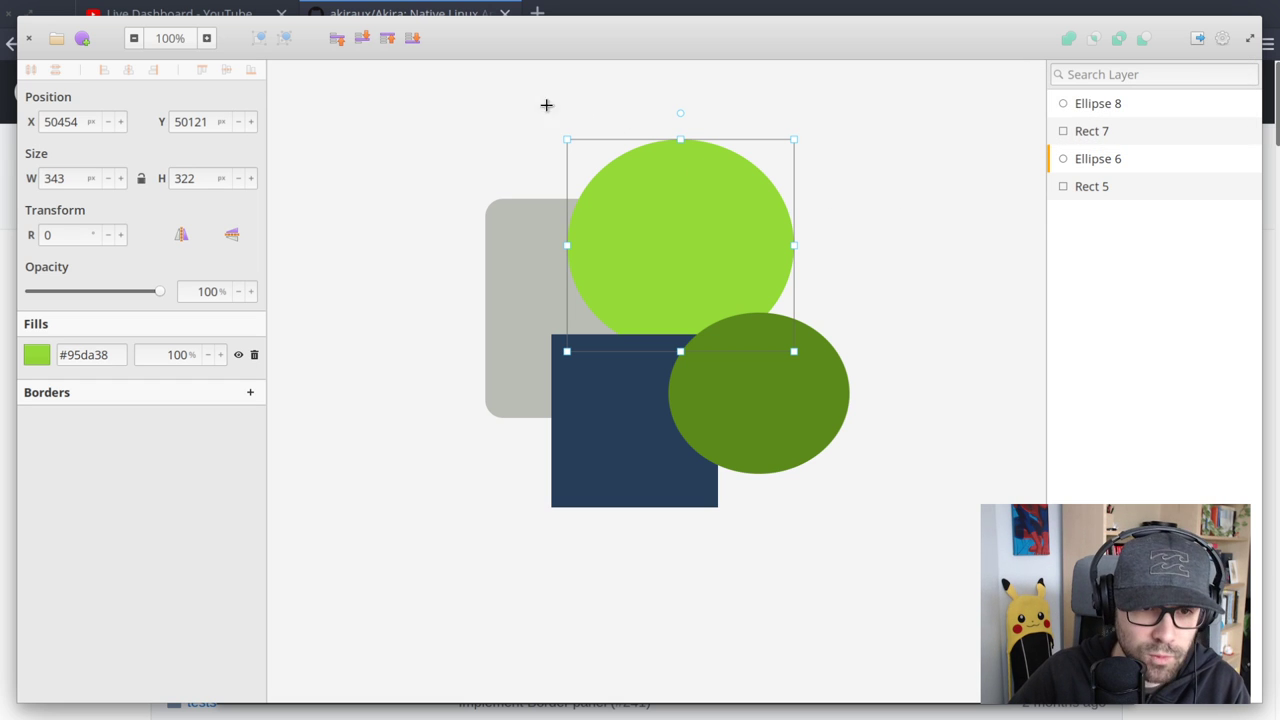
left_click(429, 92)
left_click_drag(457, 101, 921, 583)
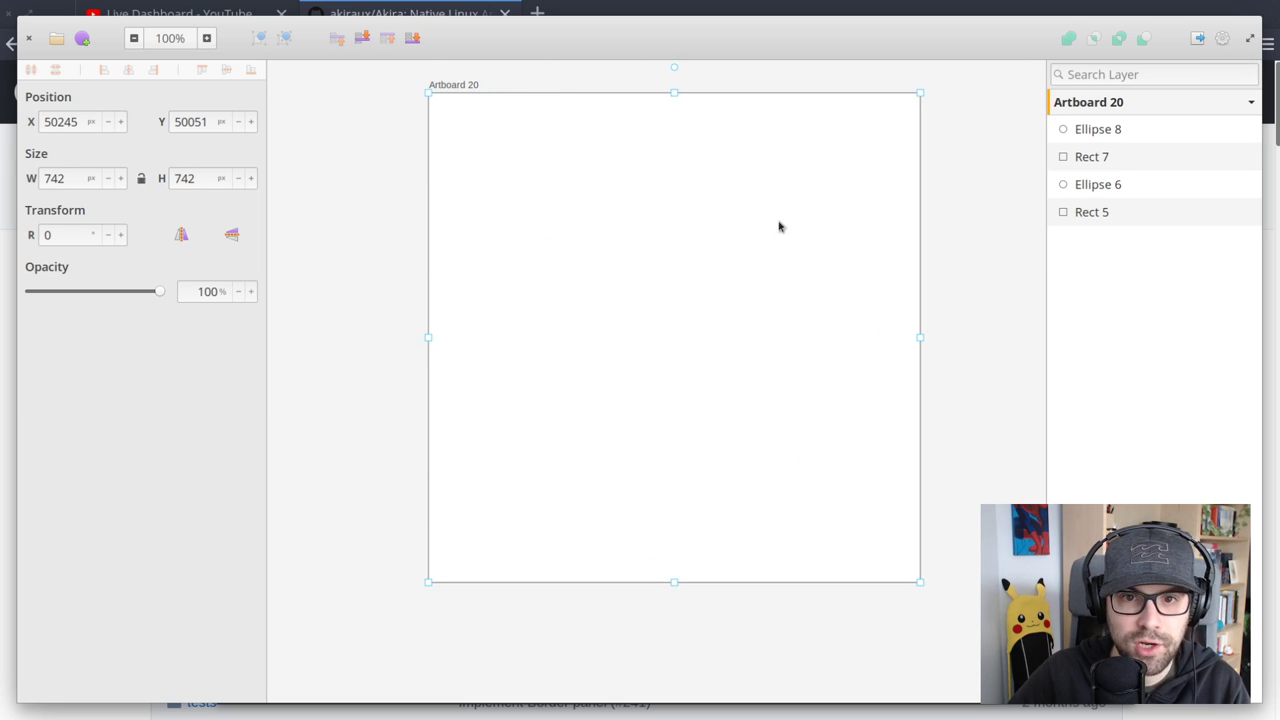
left_click(988, 263)
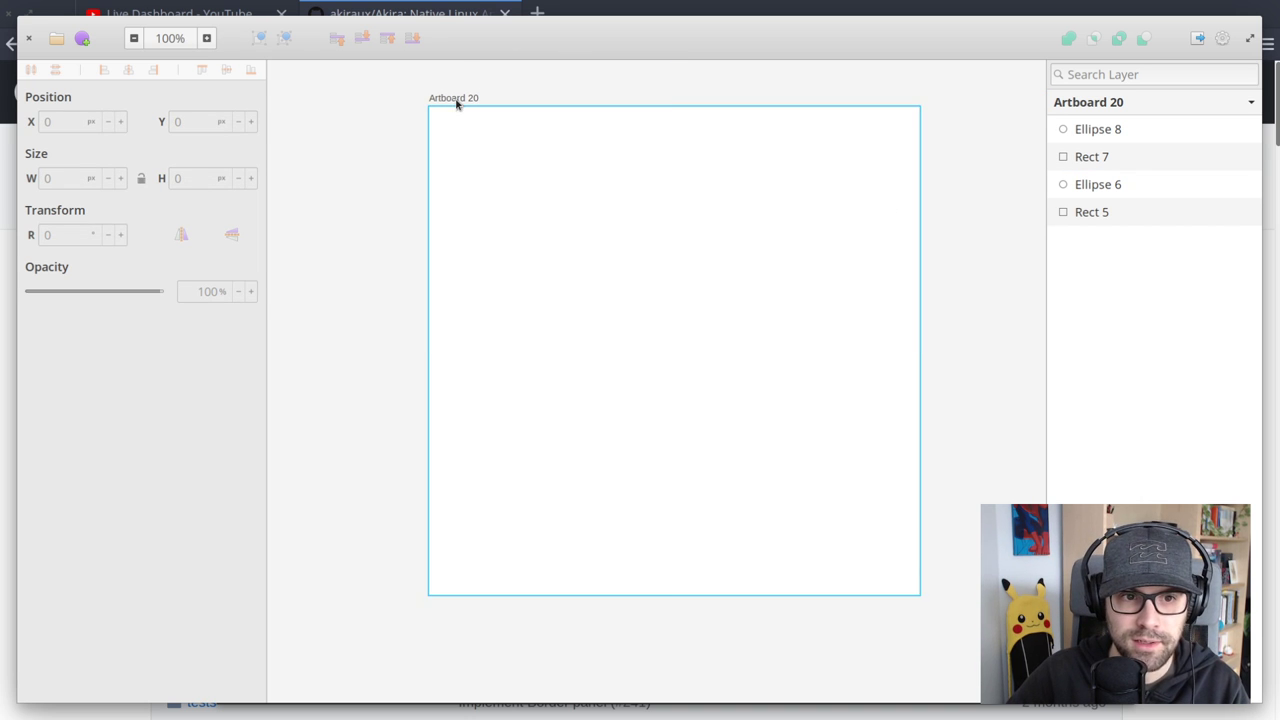
left_click_drag(457, 100, 438, 107)
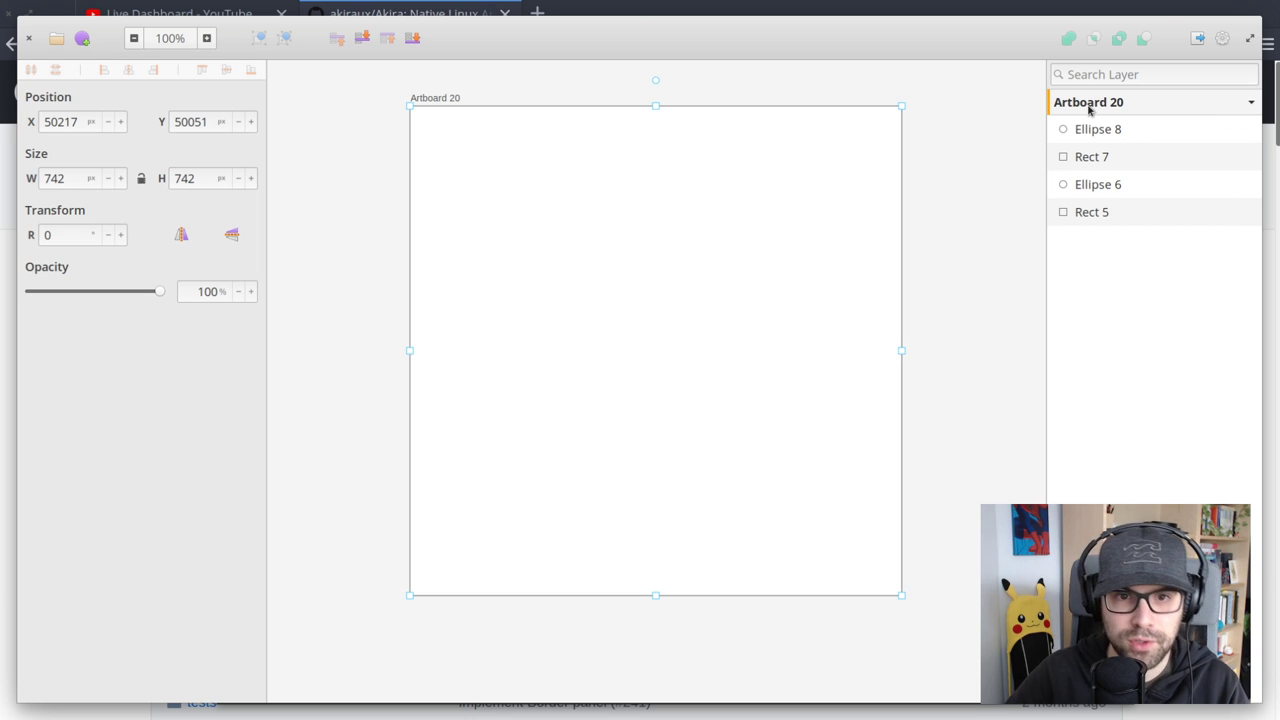
Select the Rect 5 and Ellipse 8 layers in turn to locate their shapes behind the artboard
left_click(1101, 136)
left_click(1096, 211)
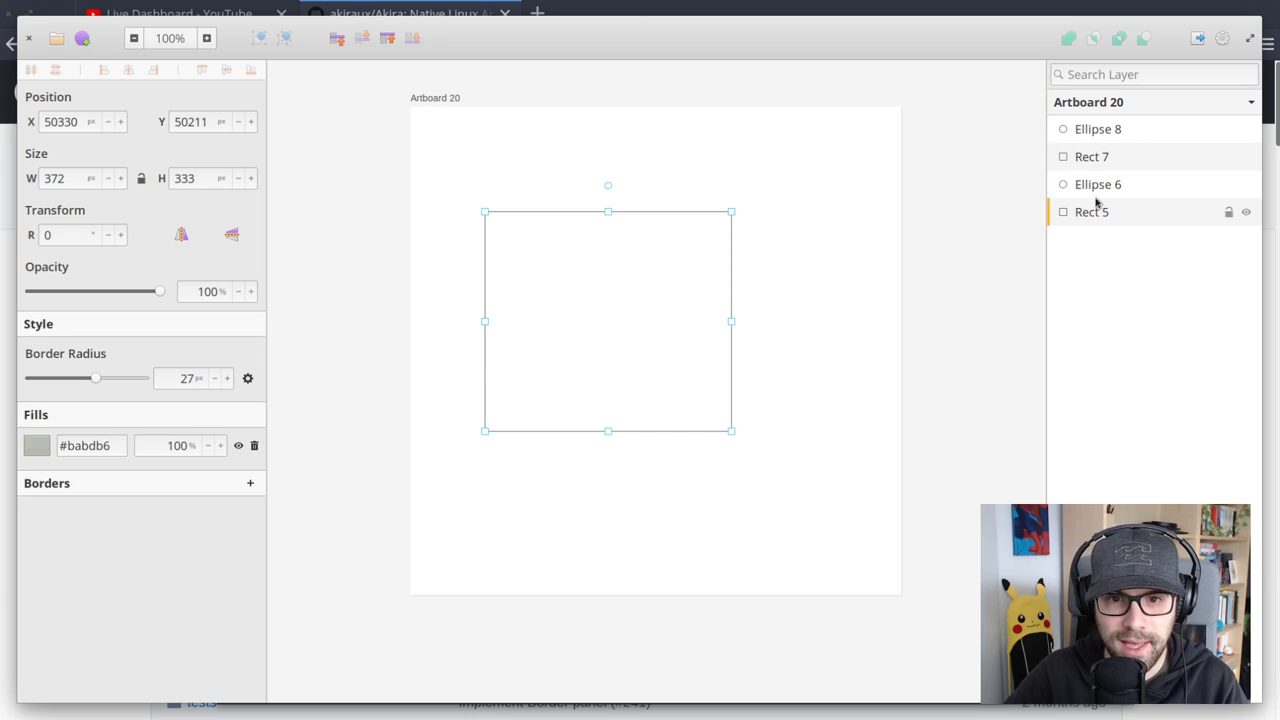
mouse_move(1096, 141)
left_mouse_down()
mouse_move(1091, 100)
mouse_move(1033, 84)
mouse_move(1071, 100)
mouse_move(1075, 128)
left_mouse_up()
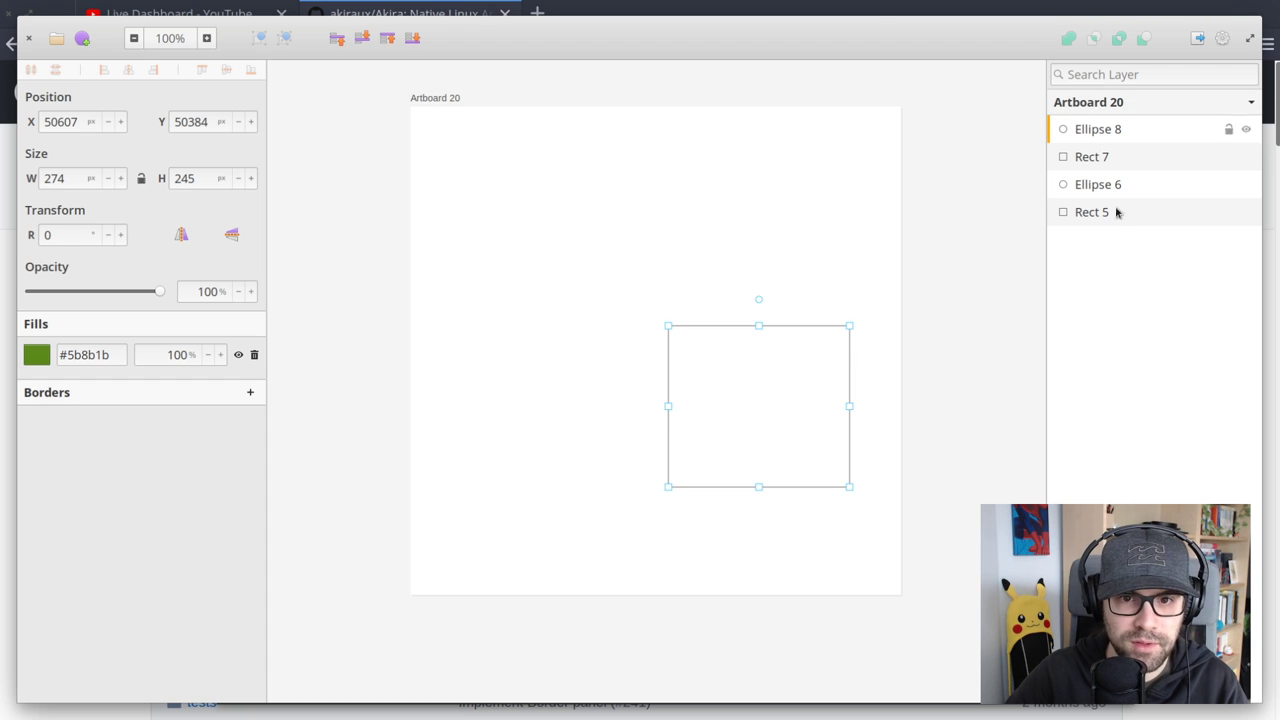
Send the artboard to the bottom of the stack, behind all four shapes
left_click(431, 96)
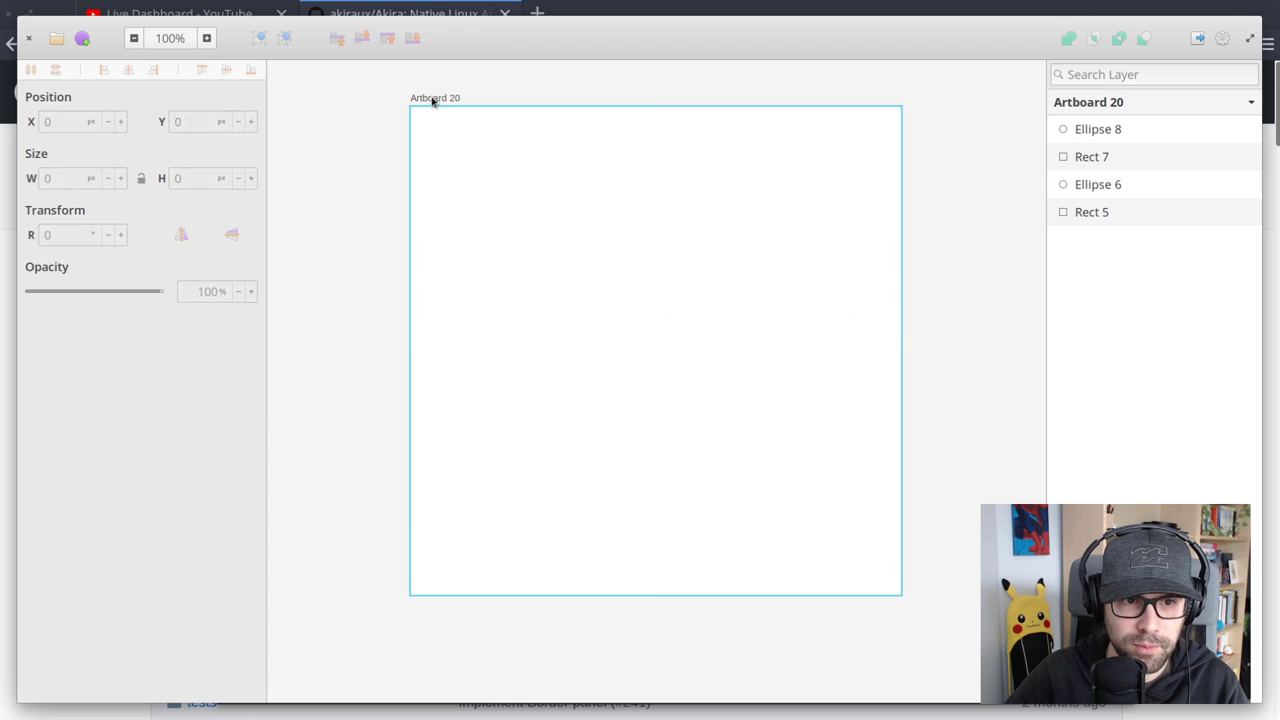
left_click(415, 40)
left_click(997, 198)
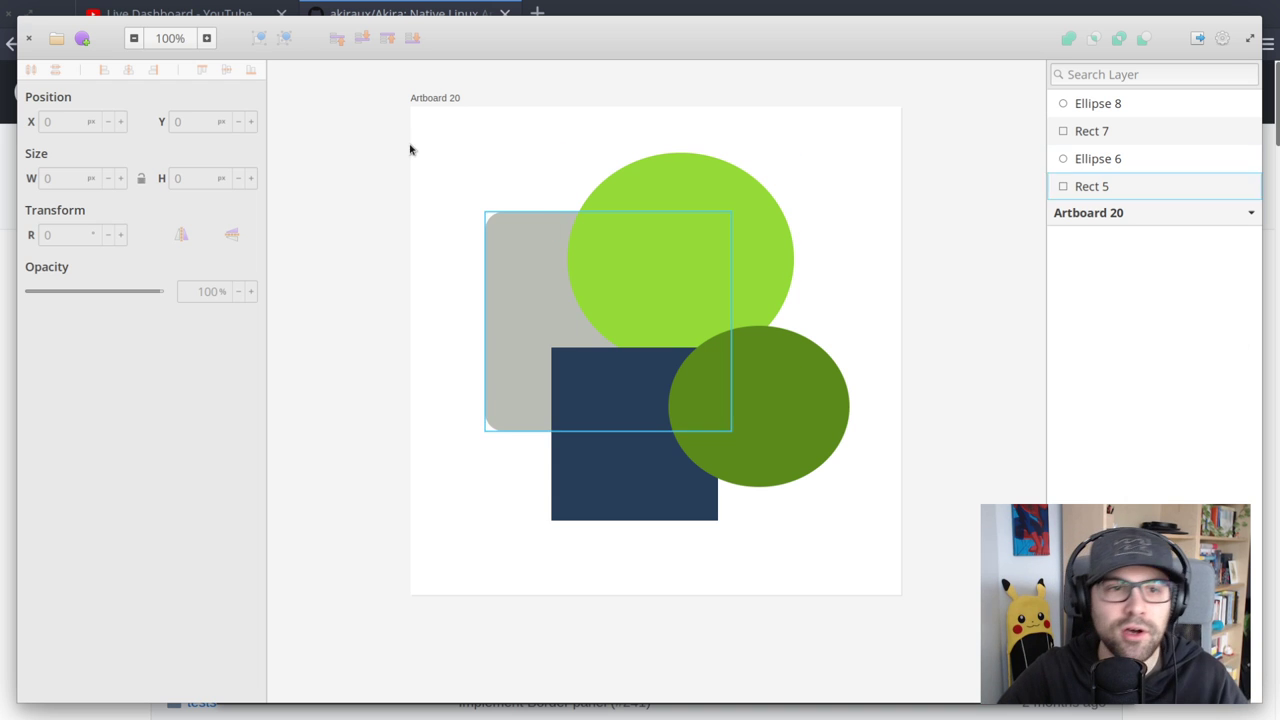
Delete the artboard behind the four shapes
left_click(434, 101)
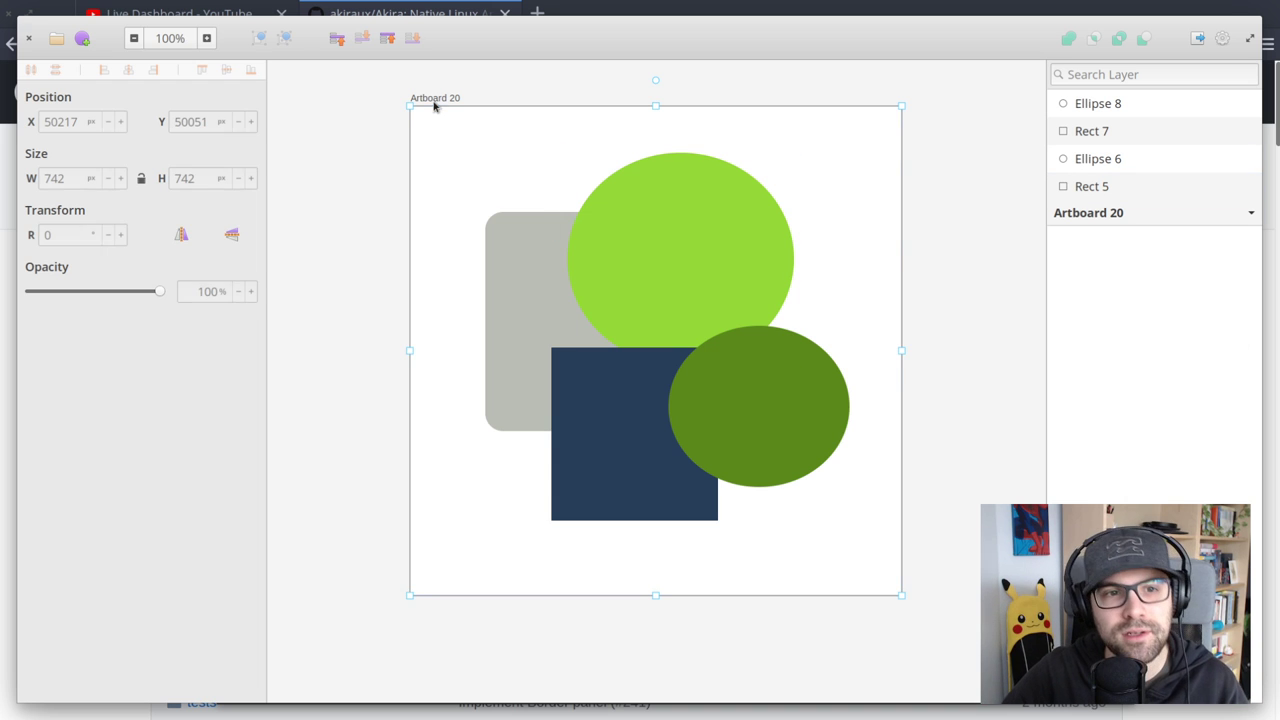
left_click(318, 194)
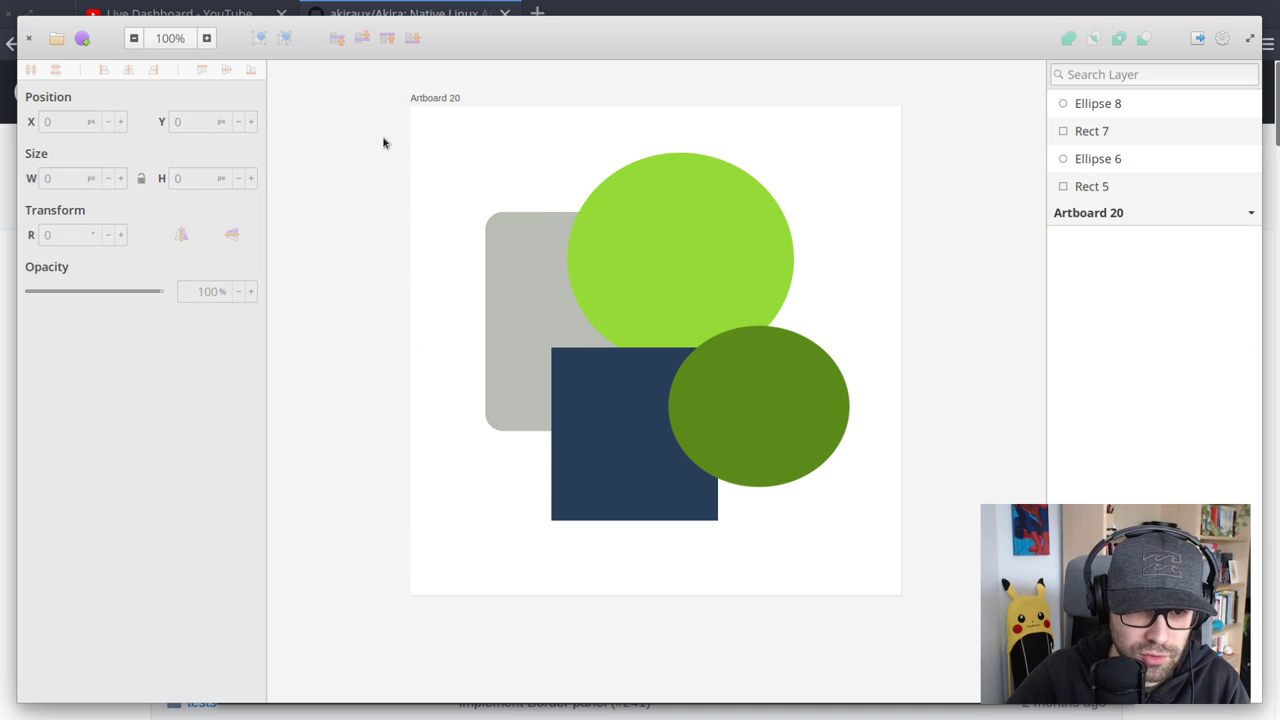
left_click(425, 97)
key("Delete")
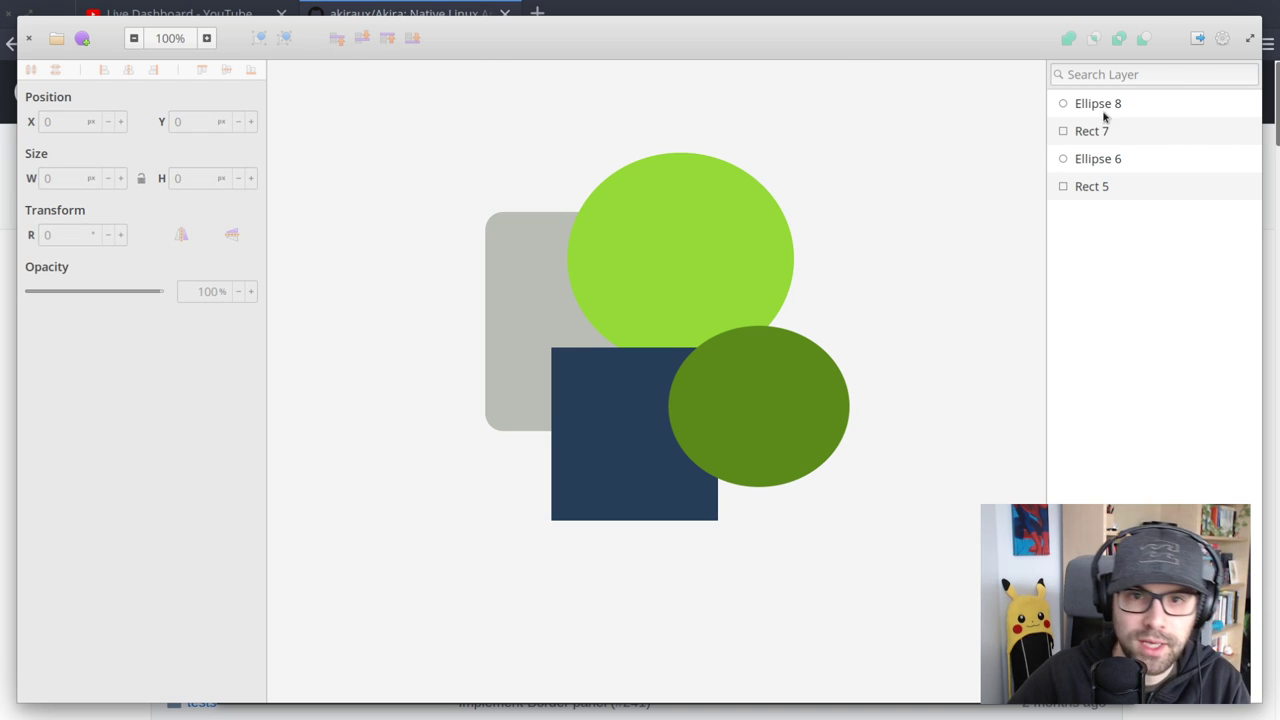
Highlight an export area of about 804 × 780 px enclosing all four shapes
left_click(1203, 38)
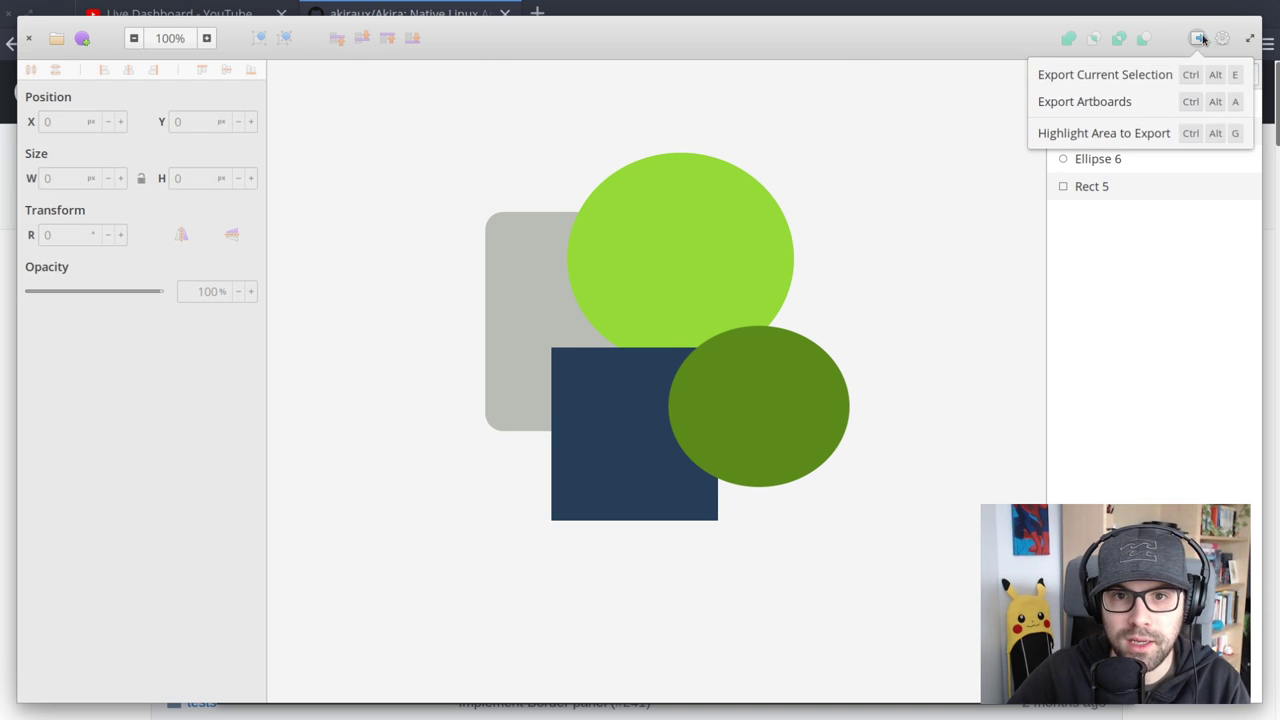
left_click(1155, 102)
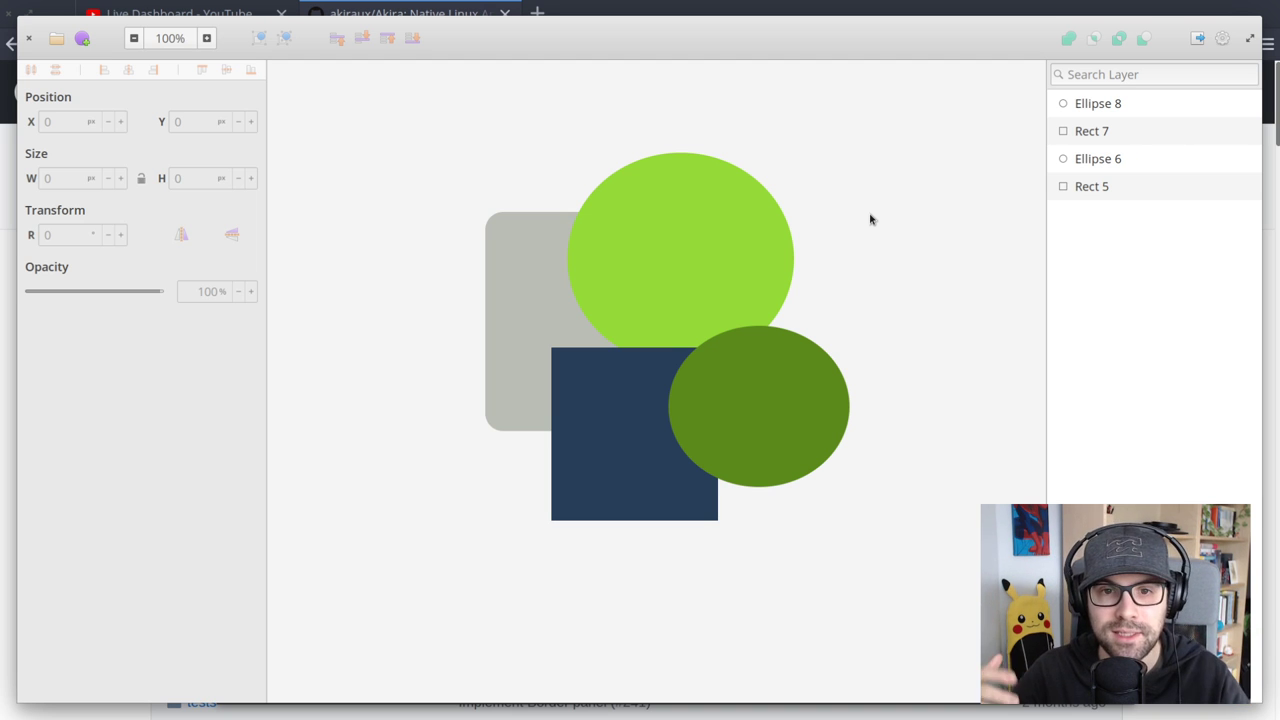
left_click(1195, 42)
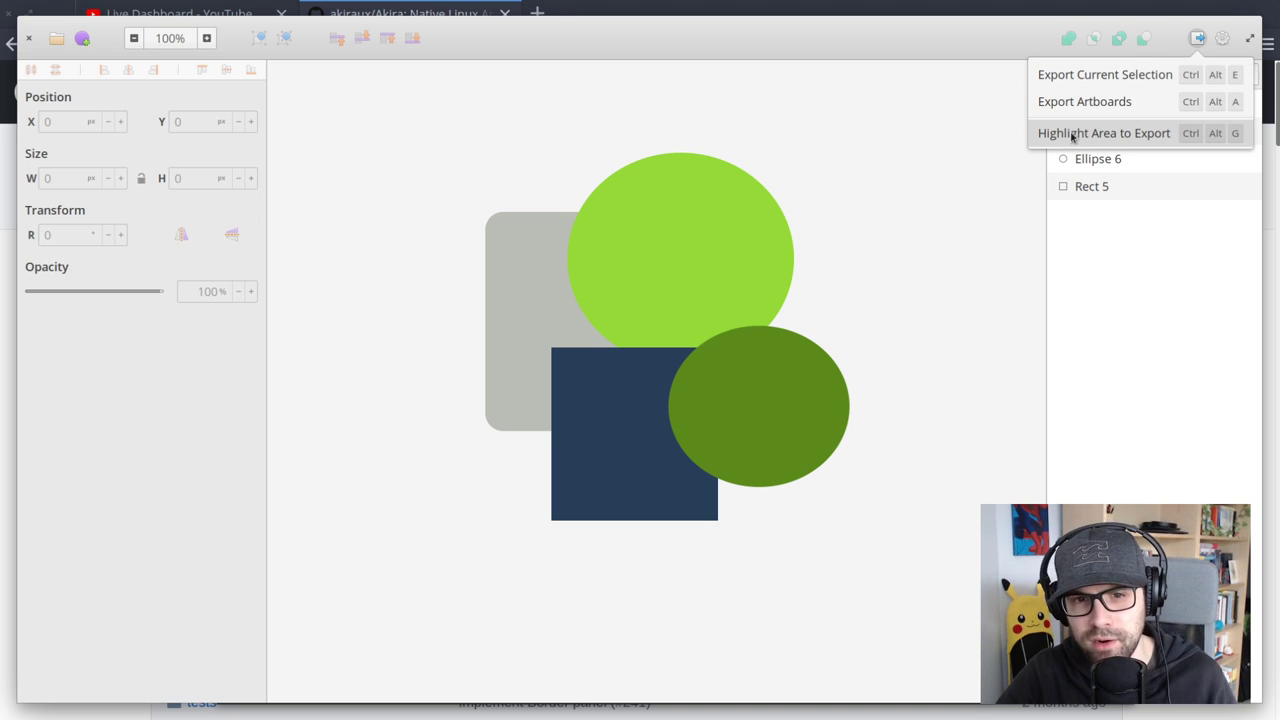
left_click(1072, 135)
left_click_drag(400, 89, 930, 603)
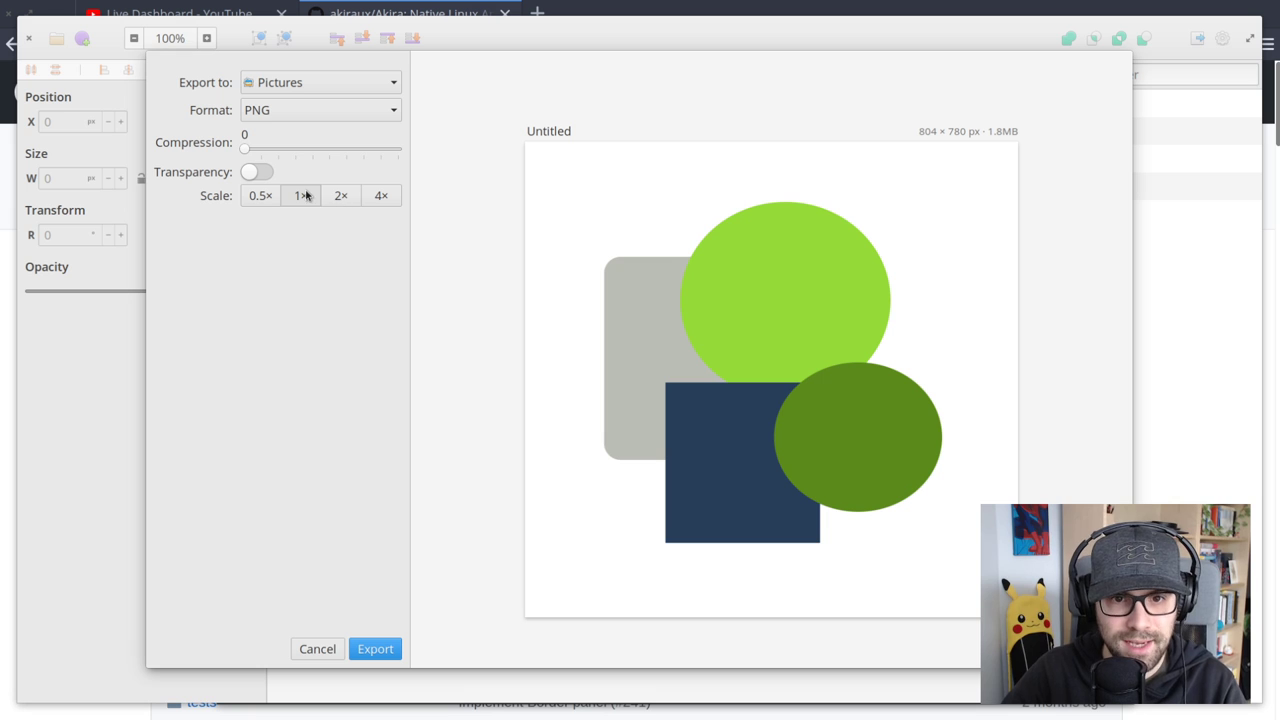
Compare the export scales 0.5×, 1×, 2× and 4×, and set the scale back to 1×
left_click(264, 203)
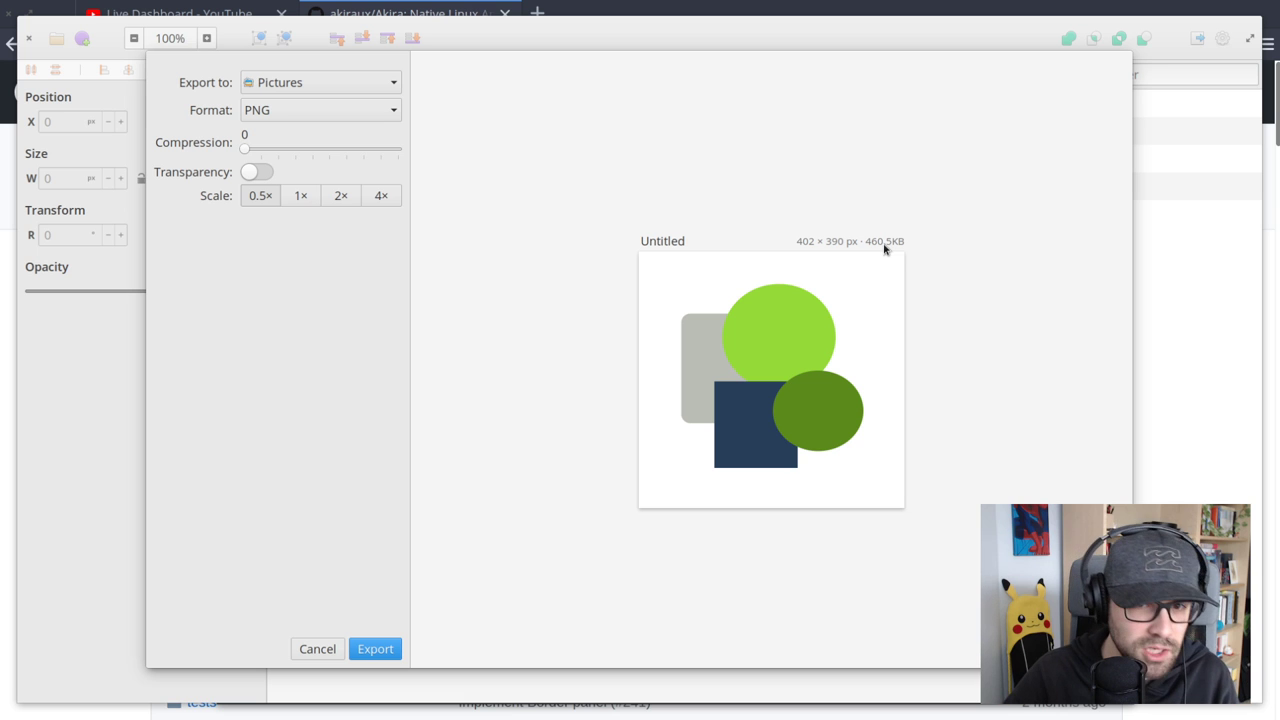
left_click(301, 196)
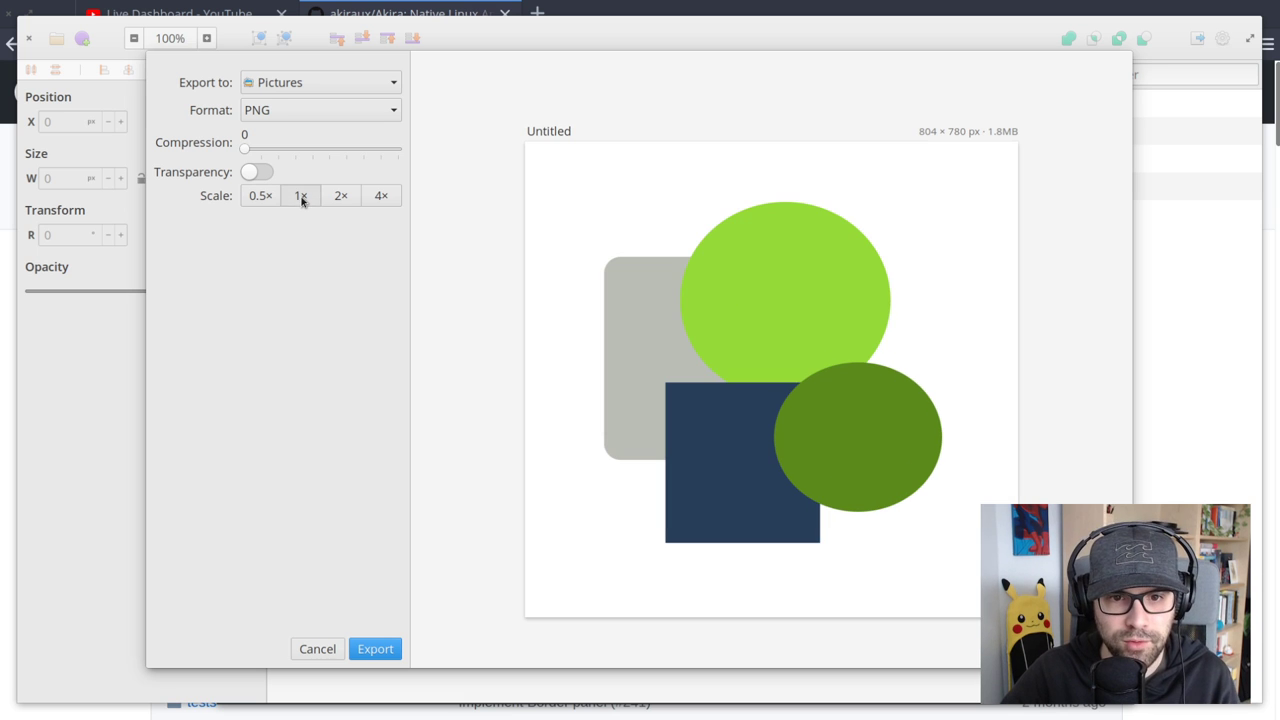
left_click(345, 204)
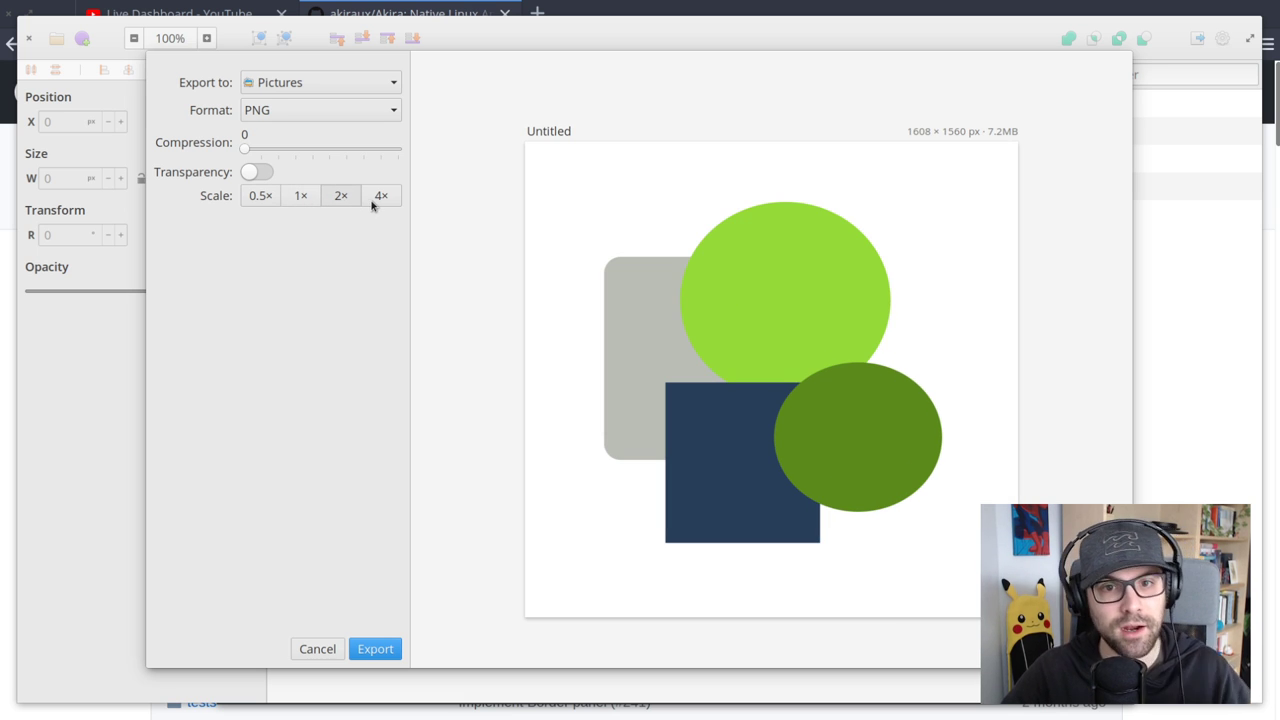
left_click(372, 204)
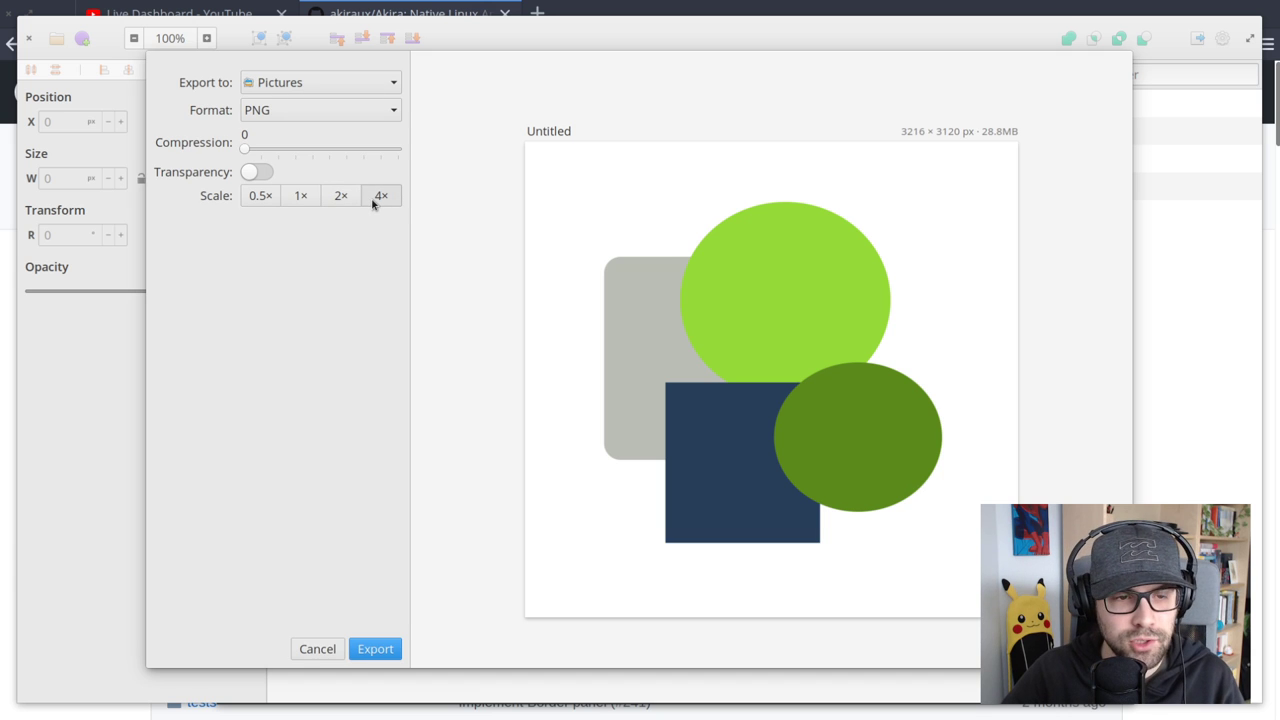
left_click(304, 197)
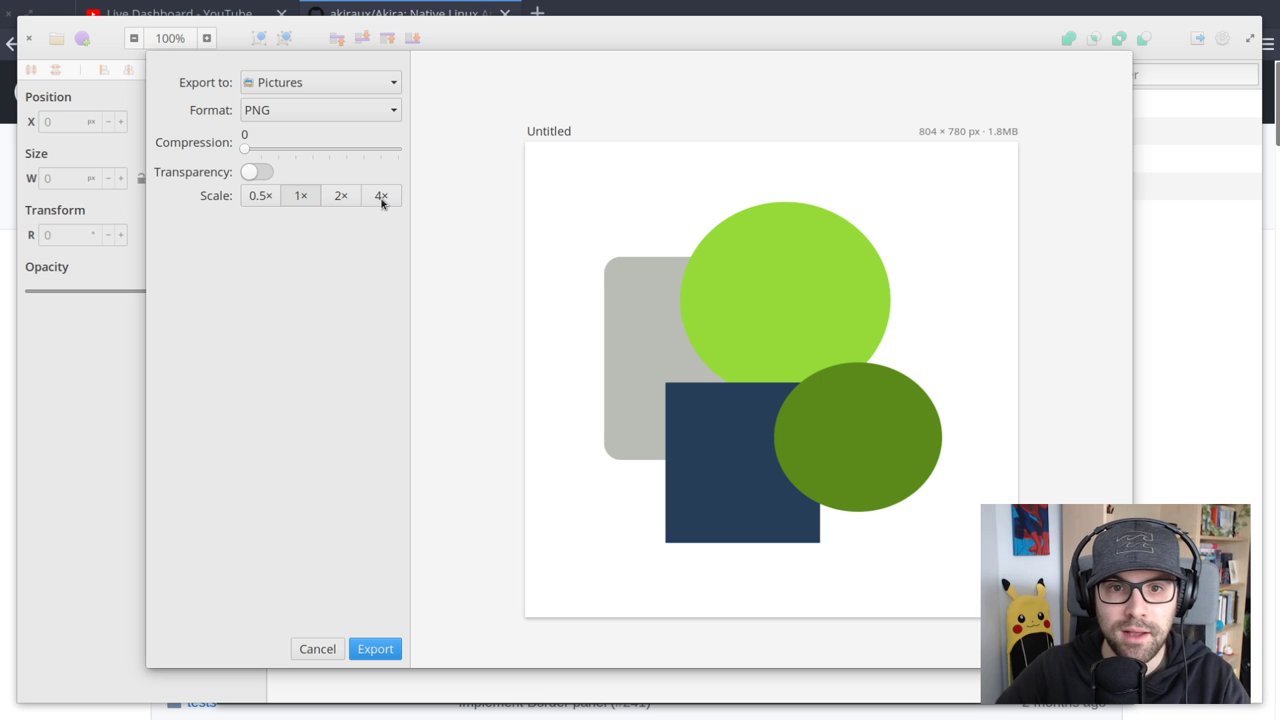
Turn on transparency for the export, try compression level 1 and return the compression to 0
left_click(263, 173)
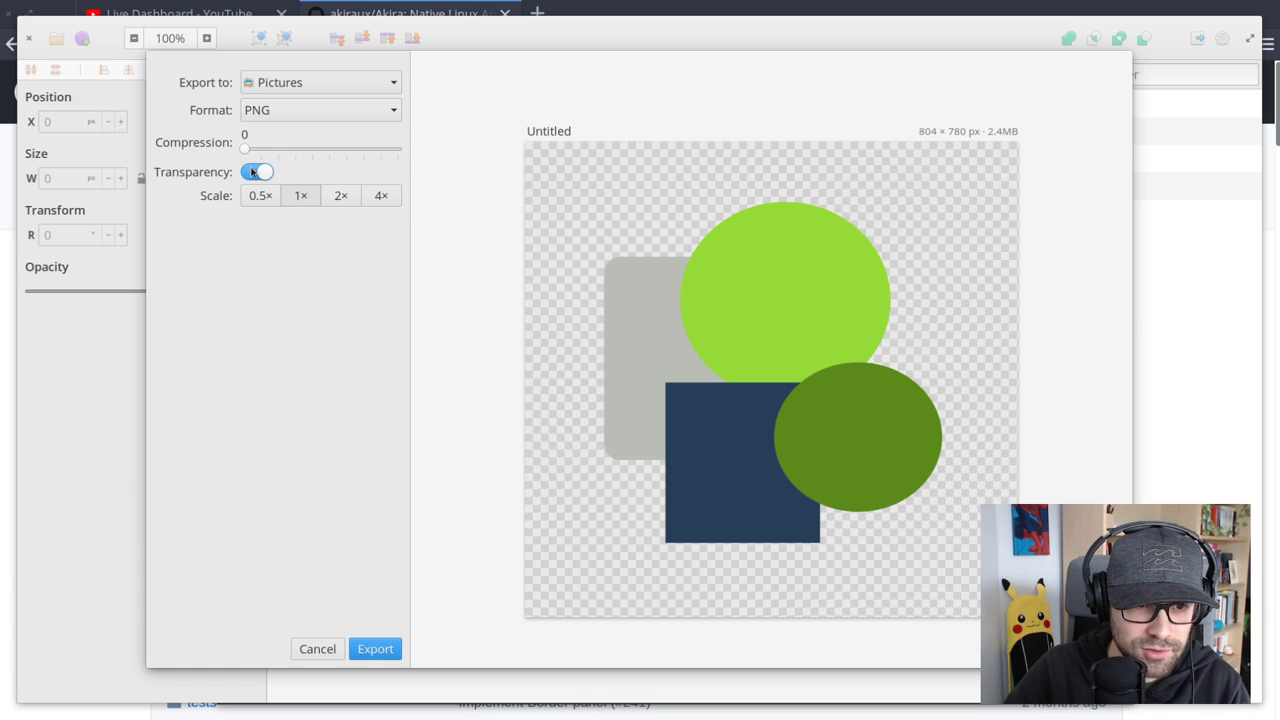
mouse_move(244, 150)
left_mouse_down()
mouse_move(410, 156)
mouse_move(265, 152)
left_mouse_up()
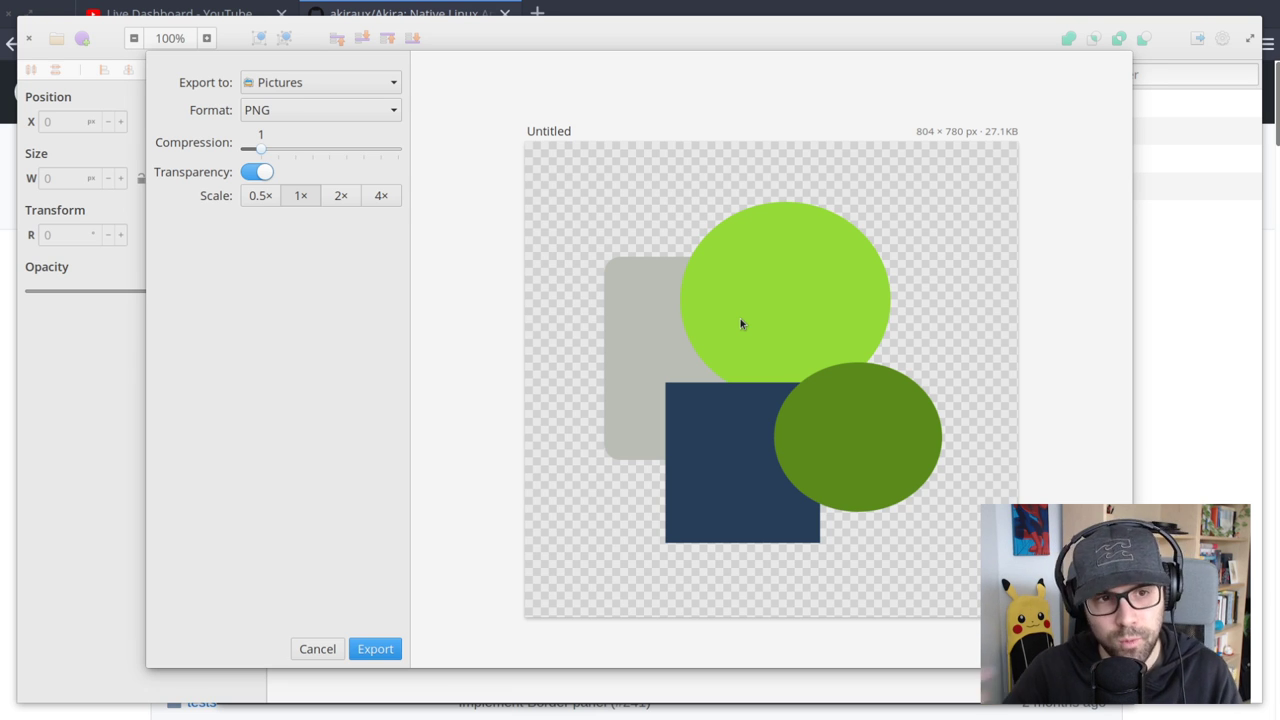
left_click_drag(252, 146, 244, 147)
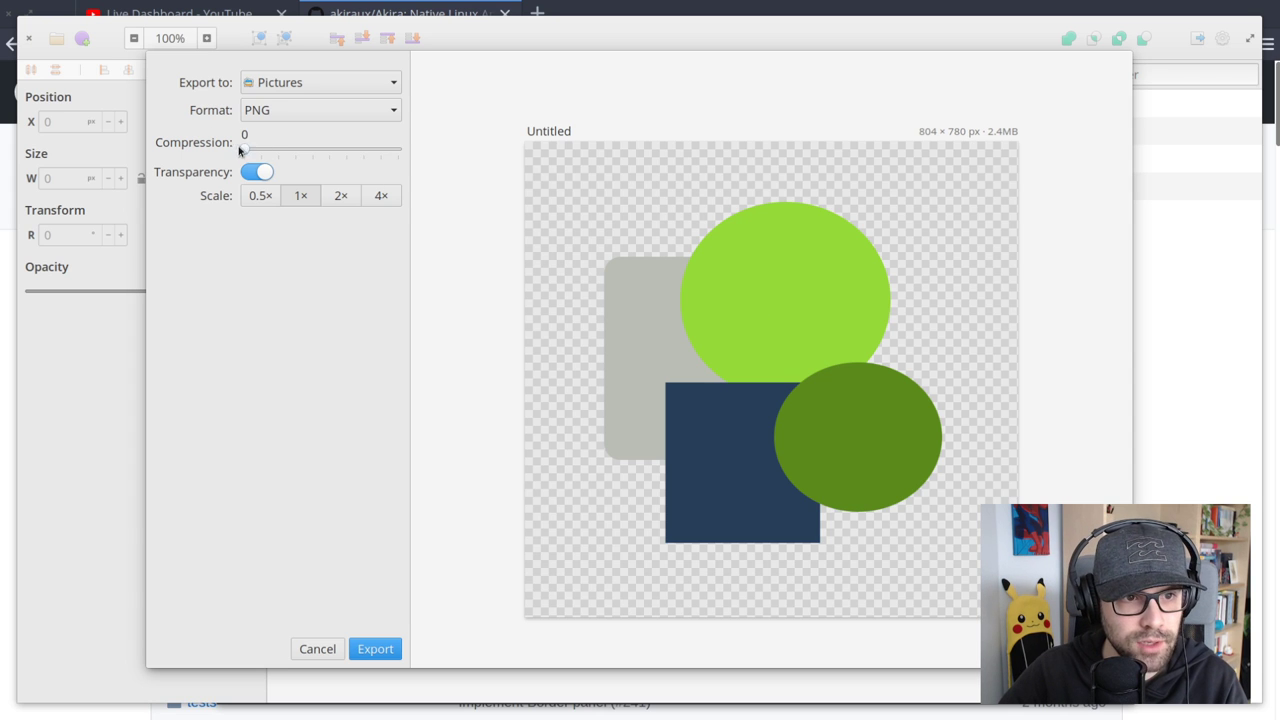
Check the export format choices and browse for another destination folder, keeping PNG and Pictures
left_click(270, 112)
left_click(283, 297)
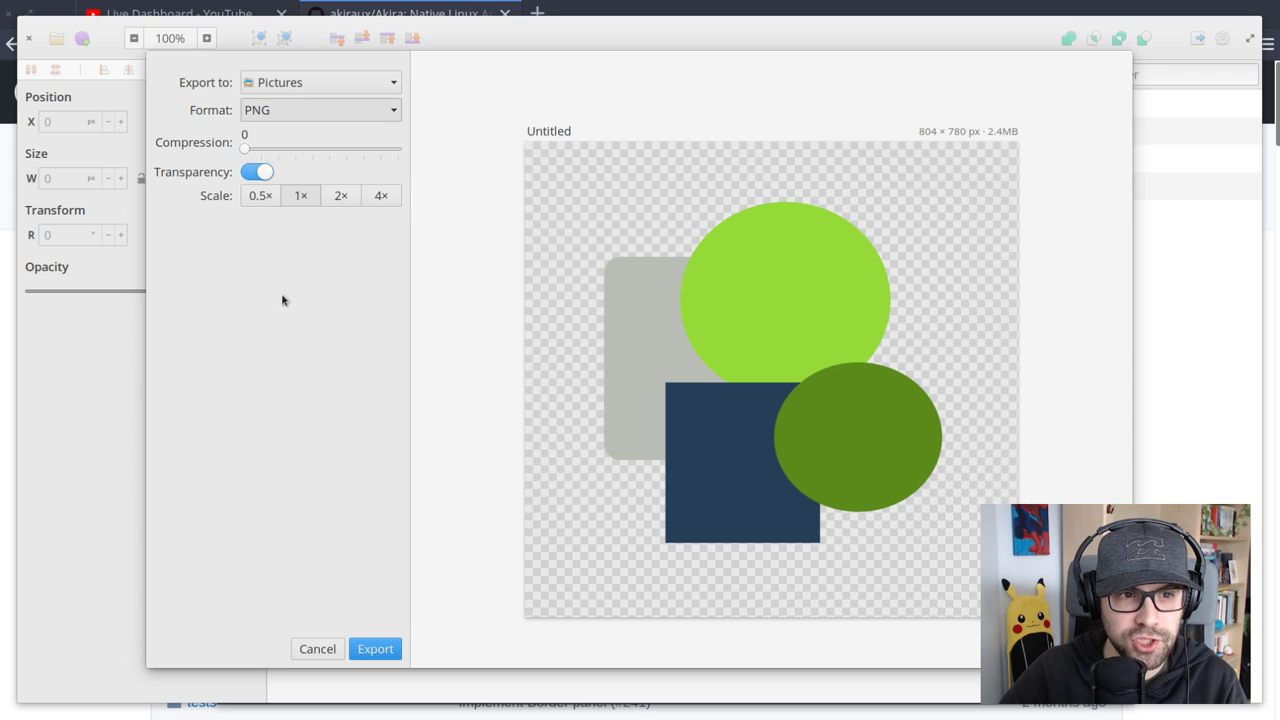
left_click(290, 82)
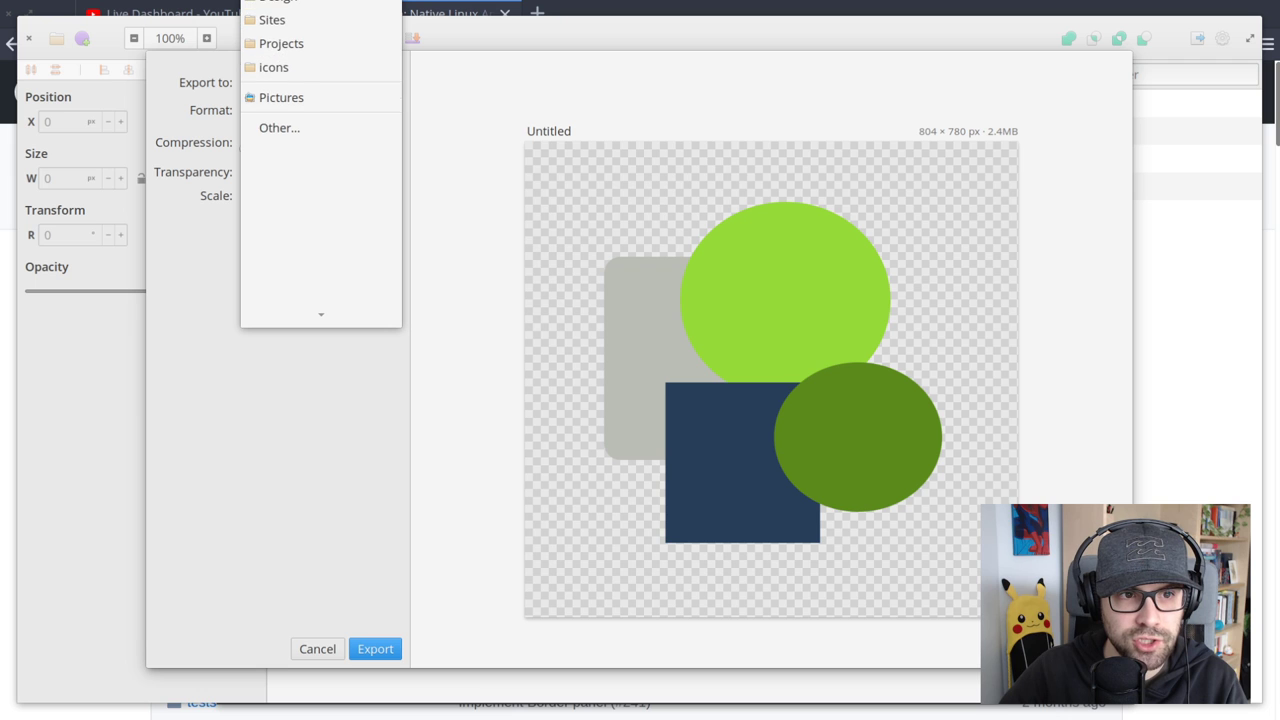
left_click(300, 113)
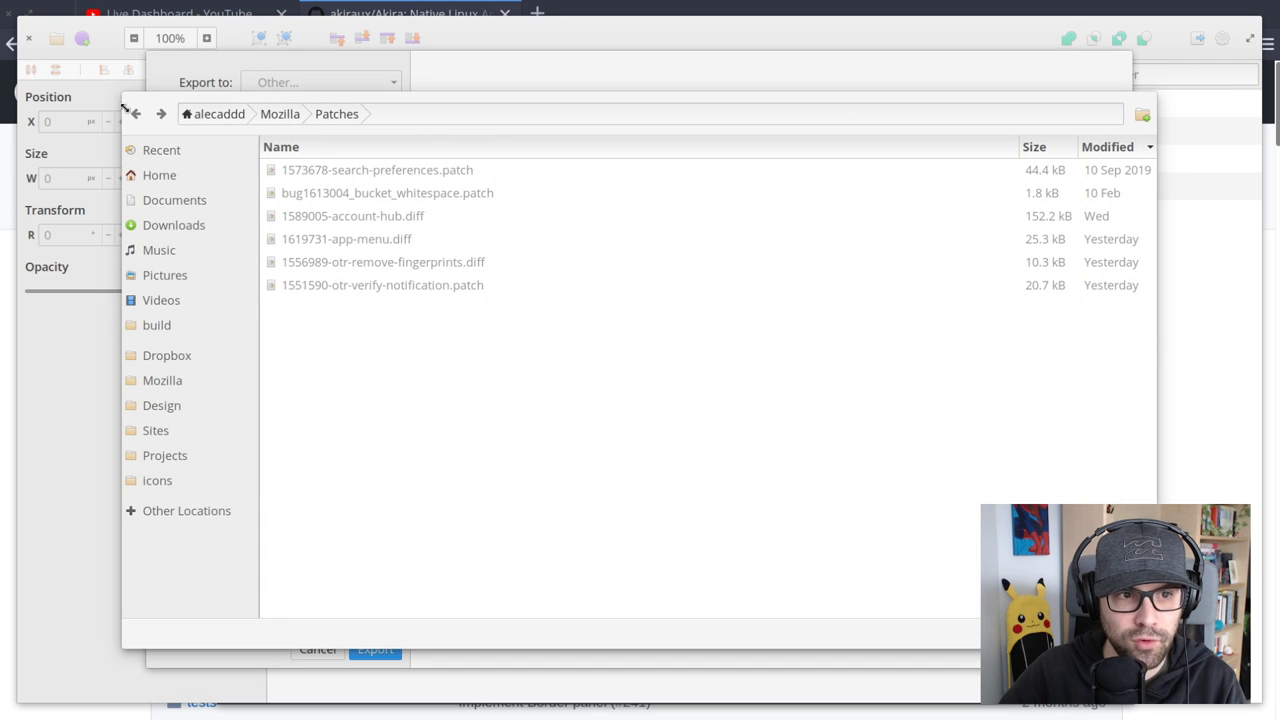
key("Escape")
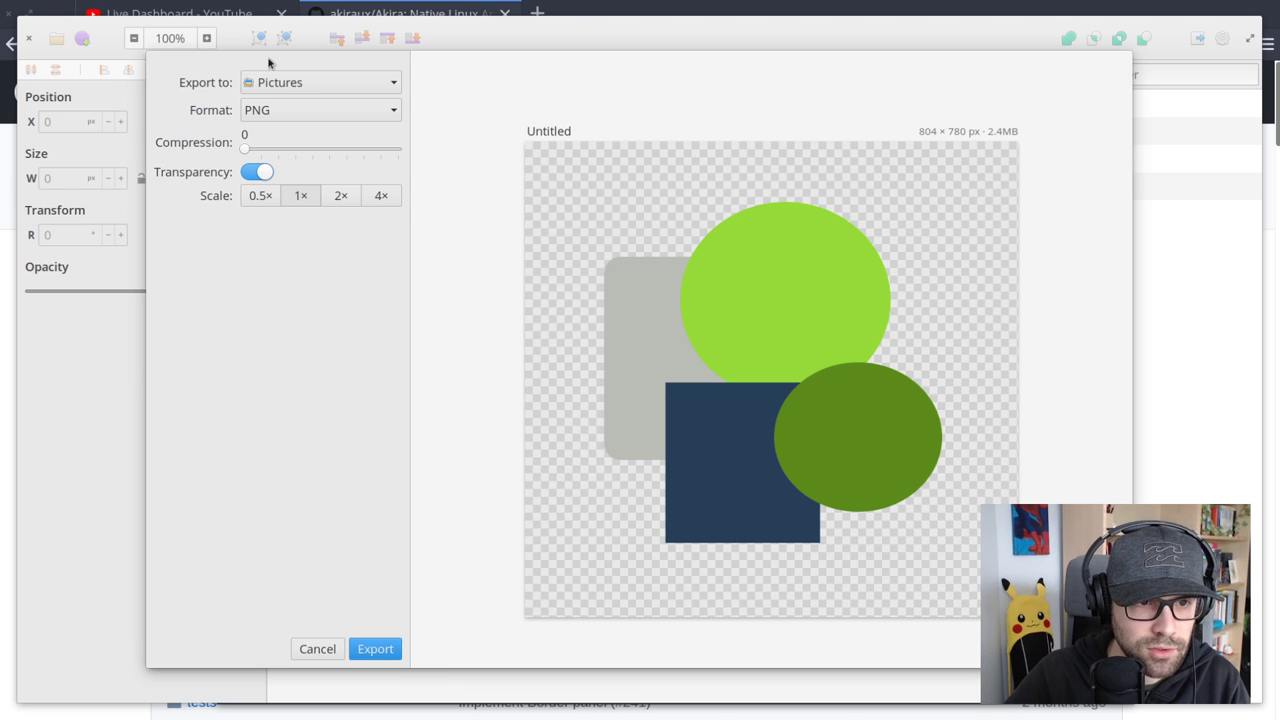
Name the export "Test picture" and export it as a PNG to Pictures
left_click_drag(594, 129, 474, 125)
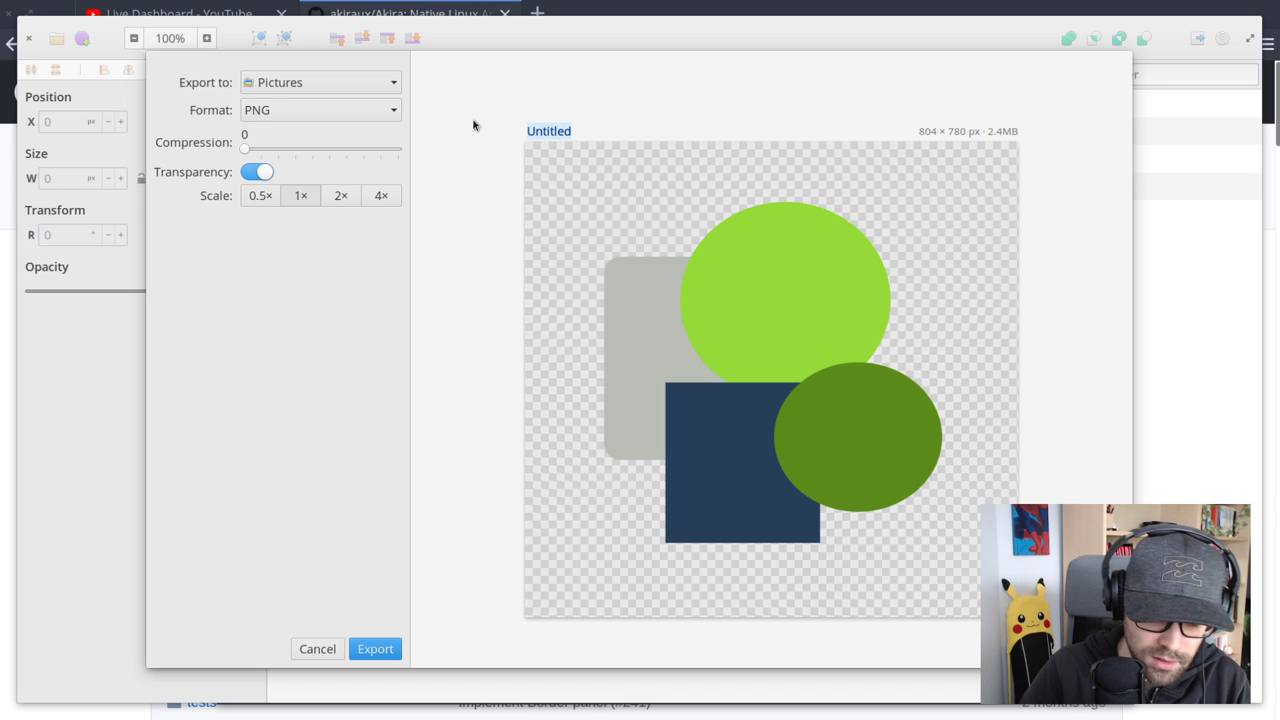
type("Test picture")
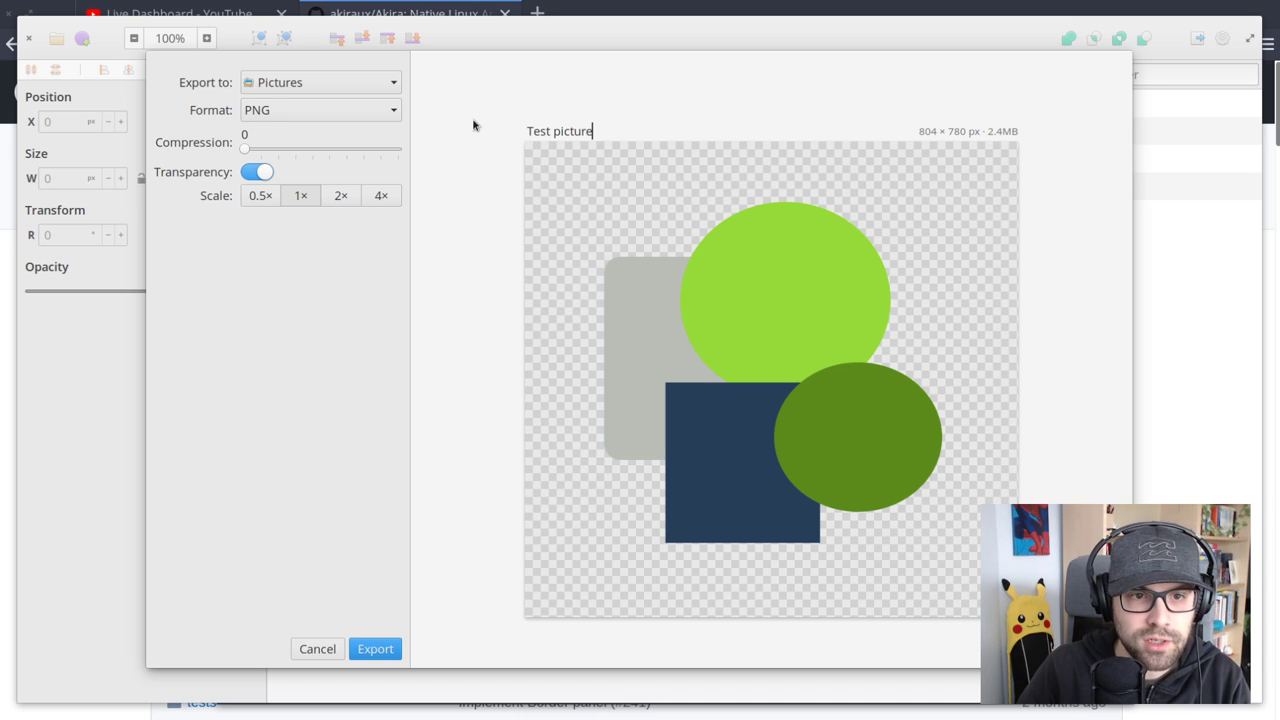
left_click(376, 649)
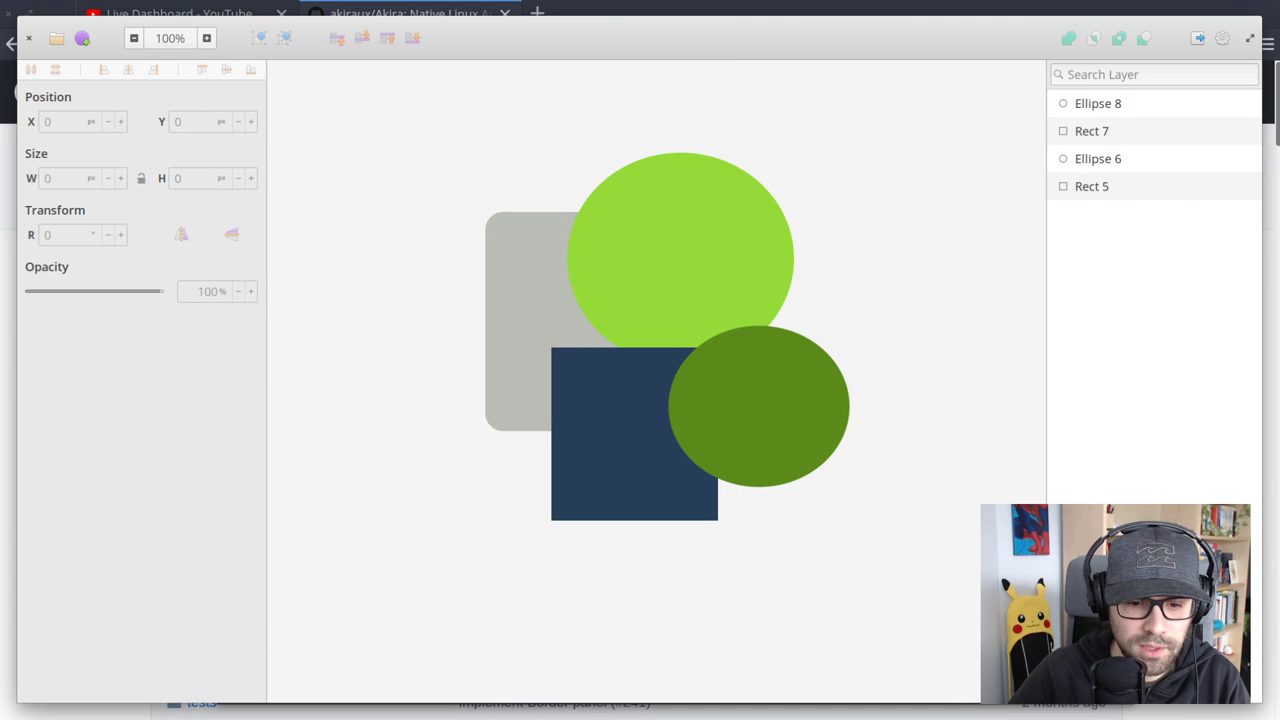
Switch to the file manager, view Test picture.png from the Pictures folder, and close the viewer and file window
key("alt+Tab")
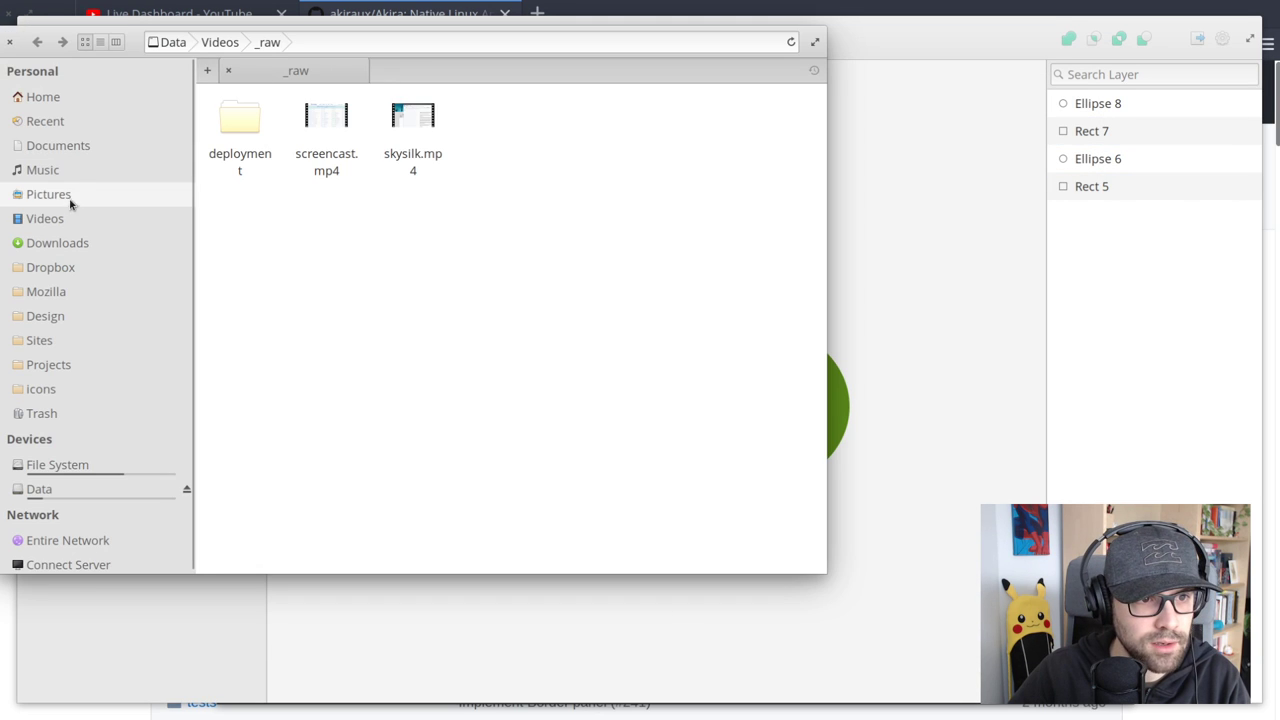
left_click(70, 196)
double_click(586, 250)
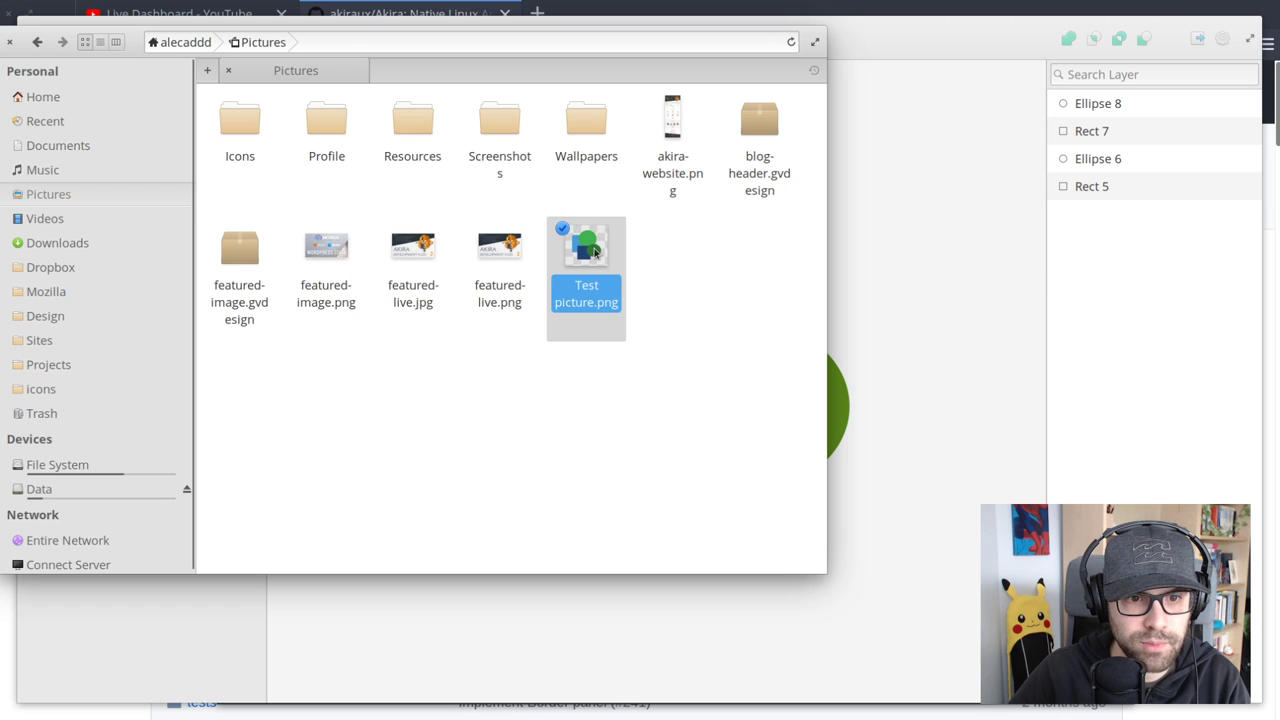
left_click_drag(1005, 280, 528, 77)
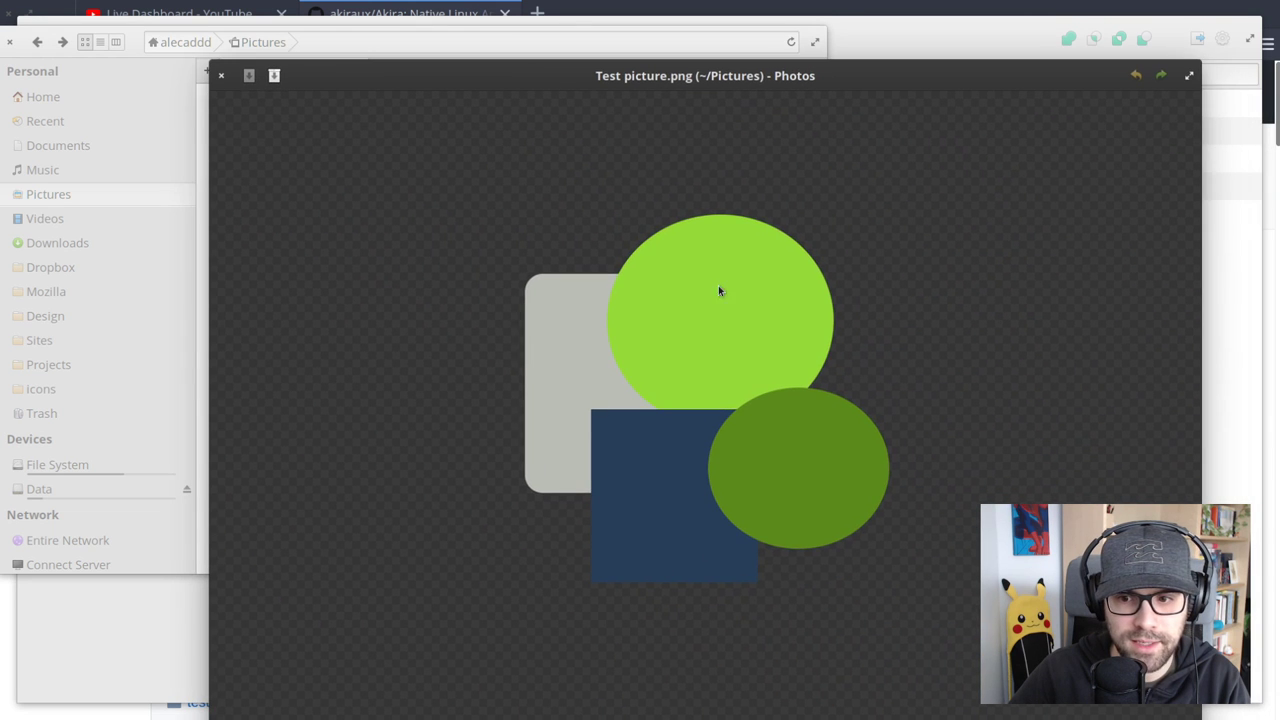
left_click(221, 75)
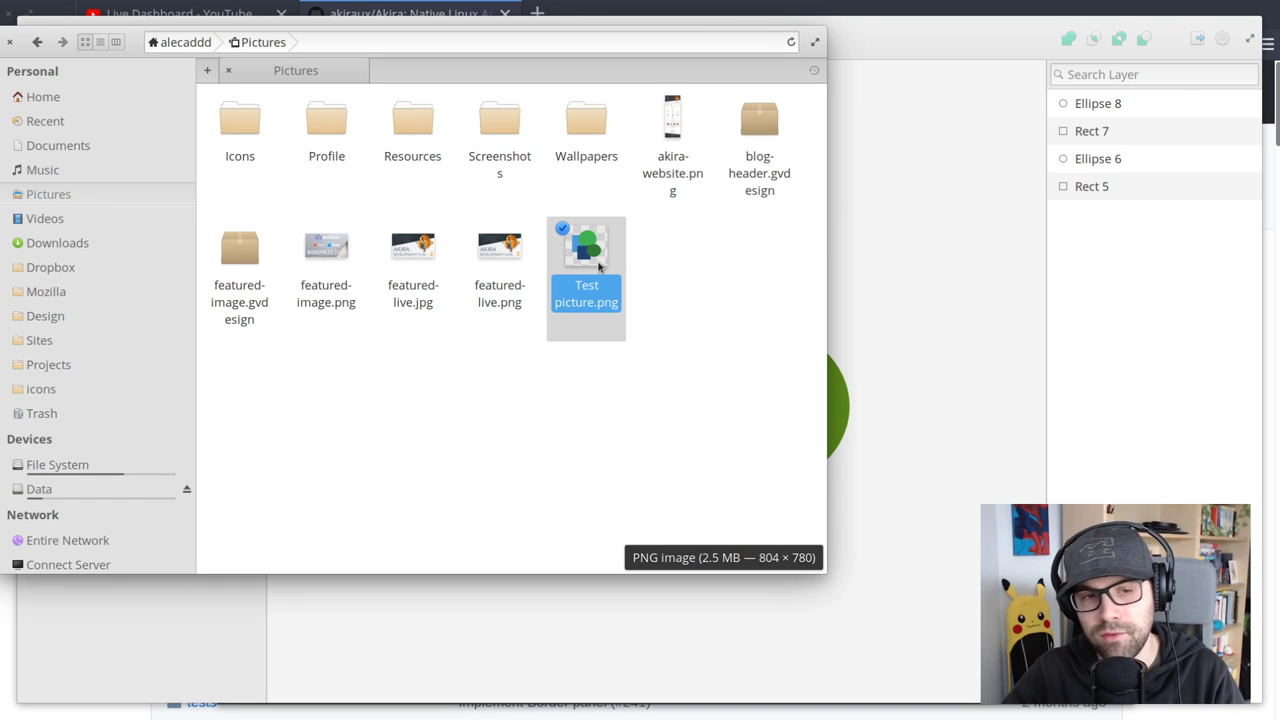
left_click(436, 461)
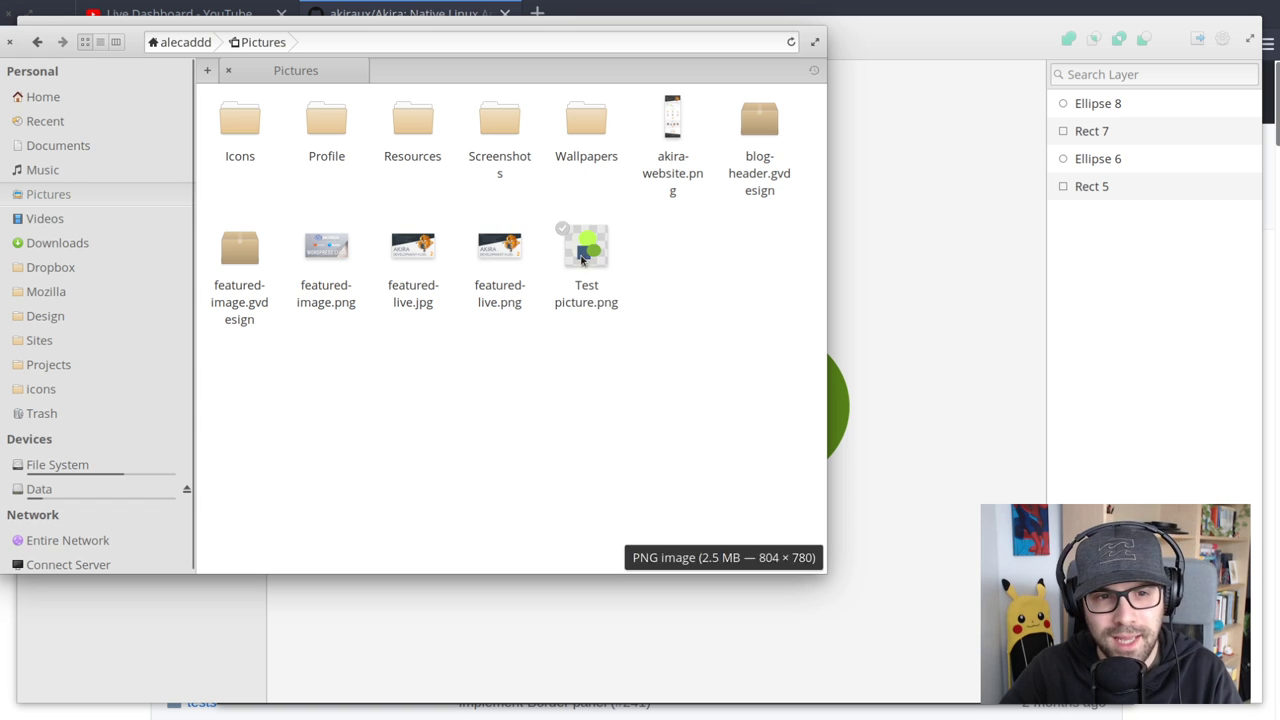
left_click(556, 289)
left_click(8, 43)
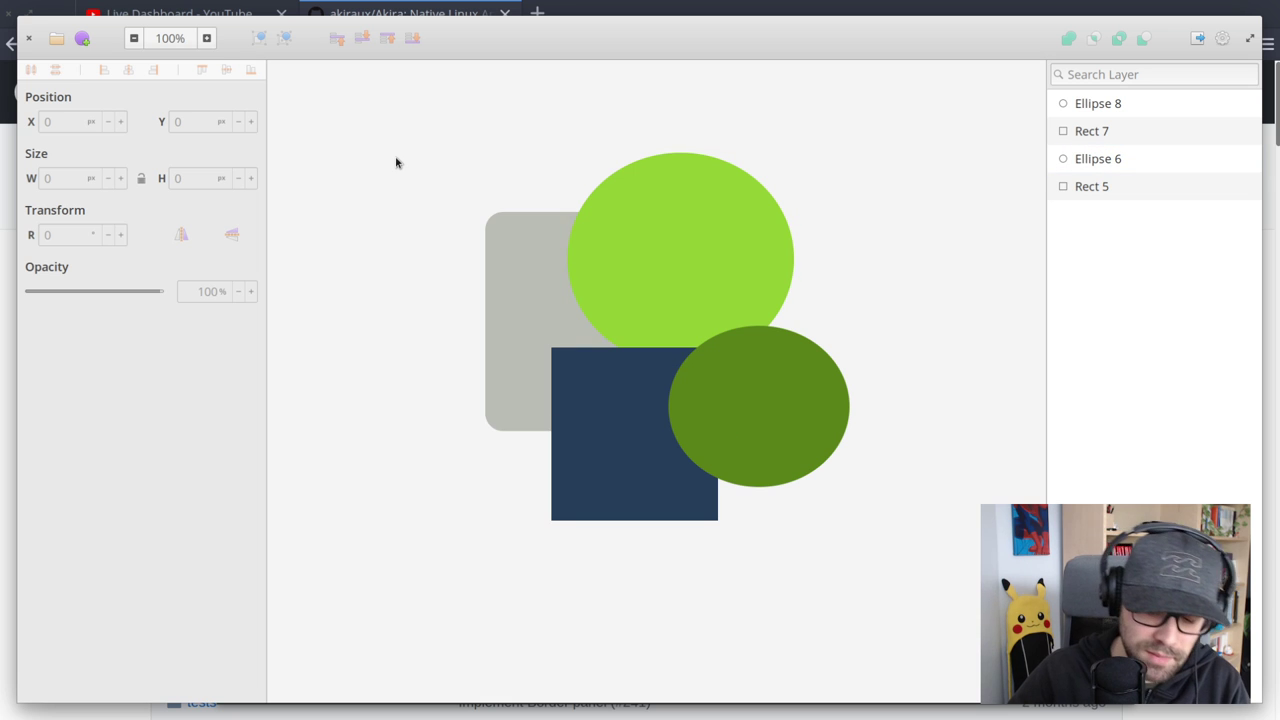
Draw an ellipse about 4638 × 4007 px around the existing shapes and place it beneath all other layers
key("ctrl+minus")
key("ctrl+minus")
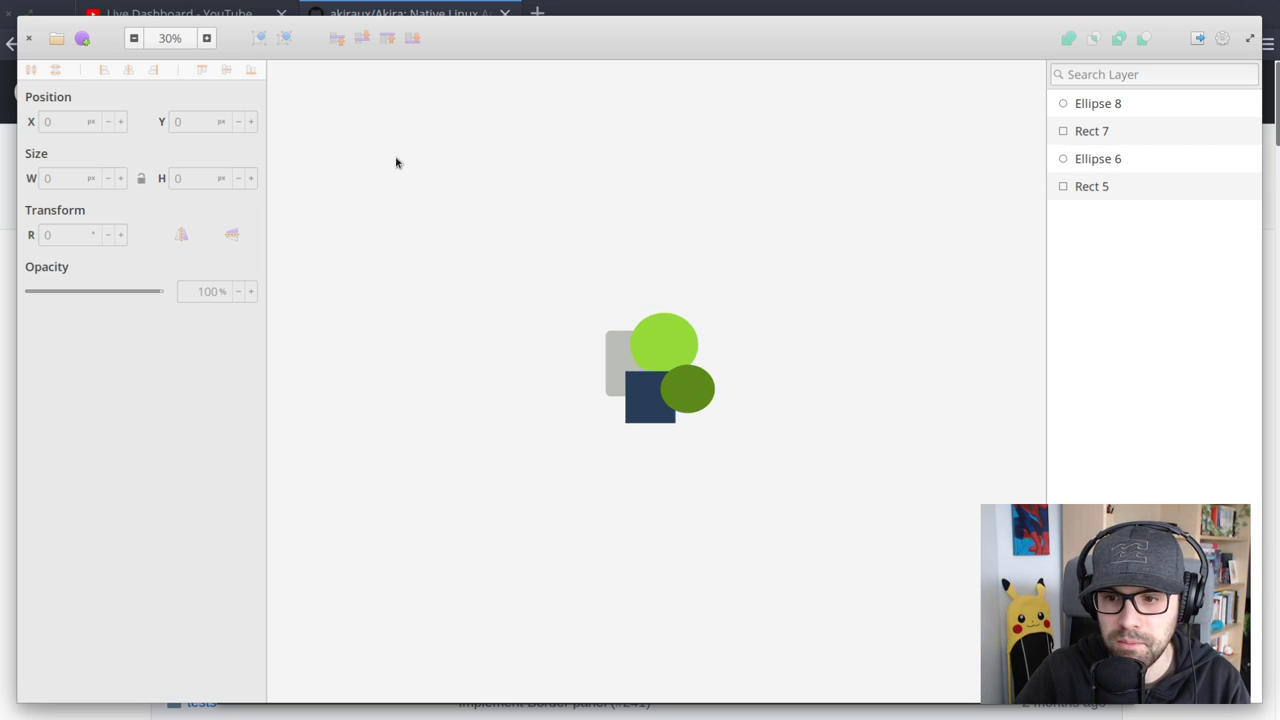
key("ctrl+minus")
key("ctrl+plus")
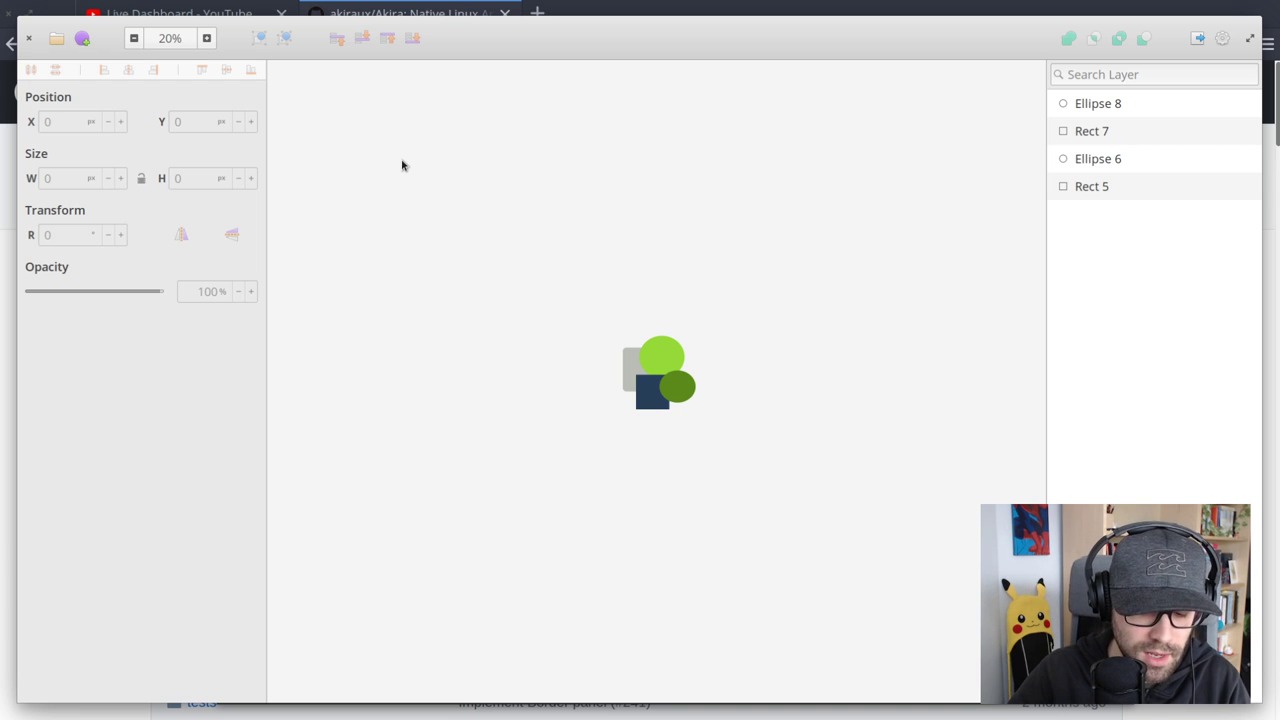
key("e")
left_click_drag(362, 112, 975, 640)
left_click_drag(794, 460, 764, 438)
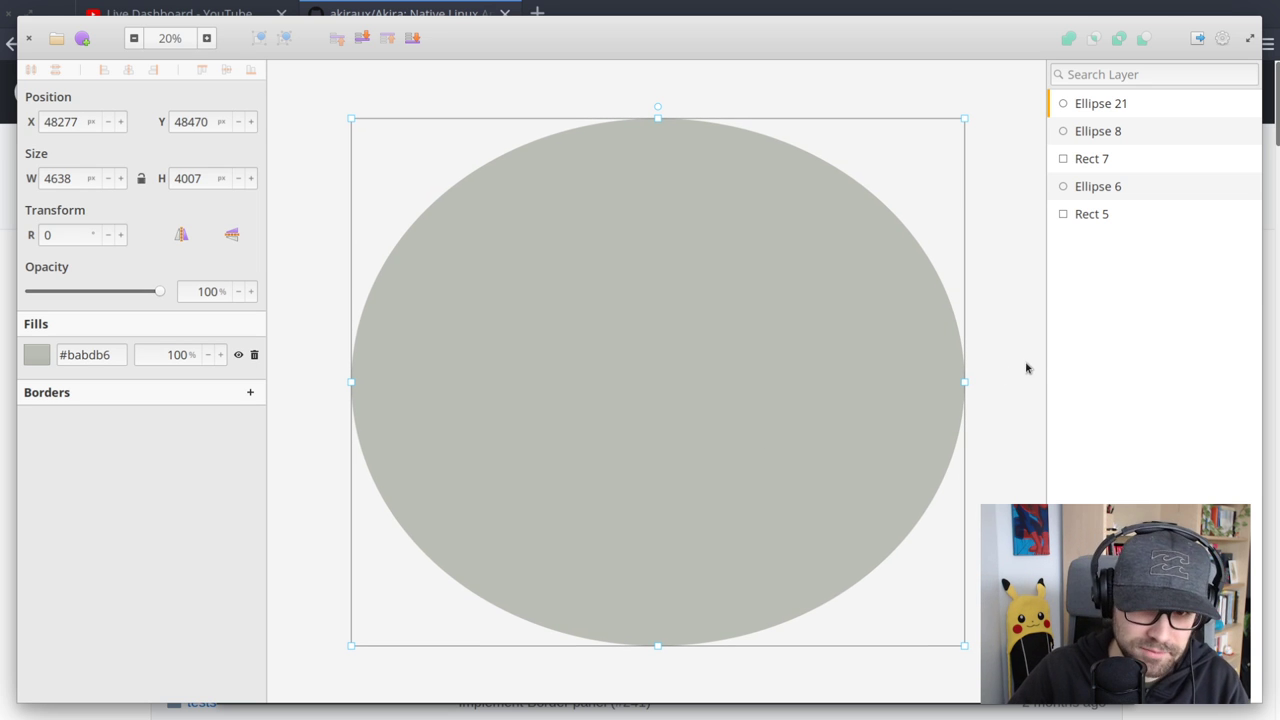
left_click_drag(1120, 103, 1105, 226)
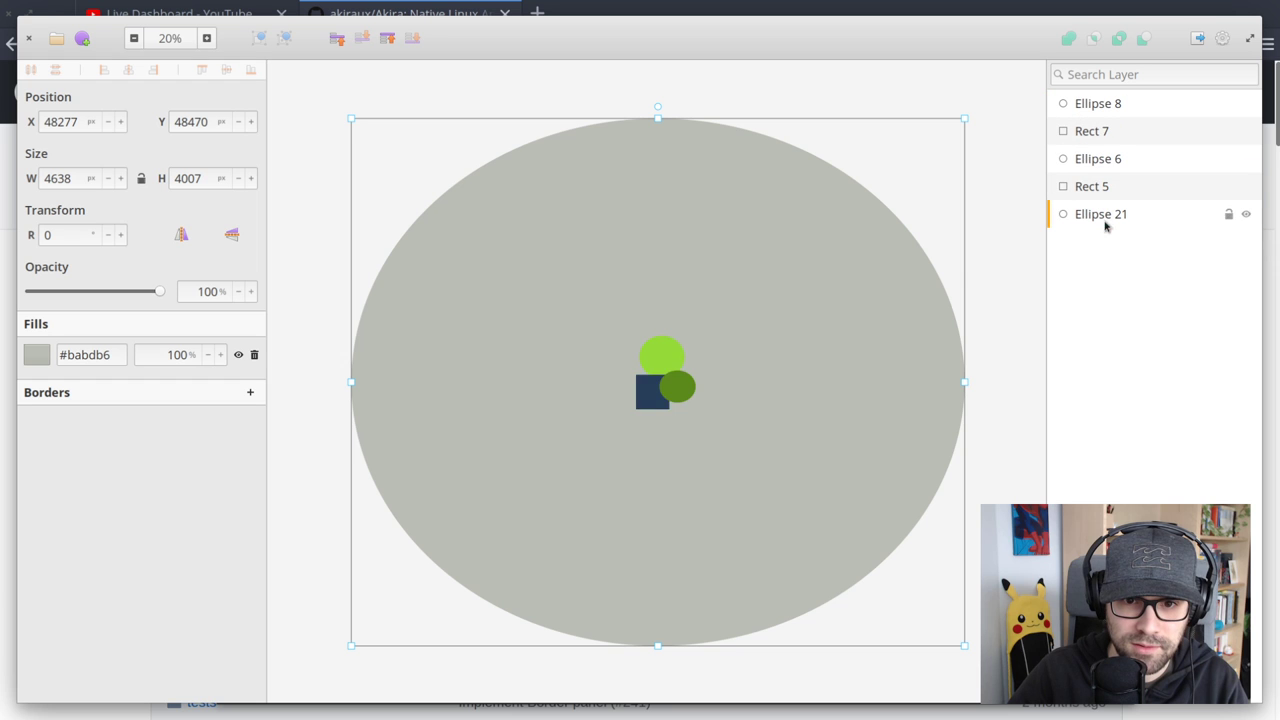
left_click(994, 199)
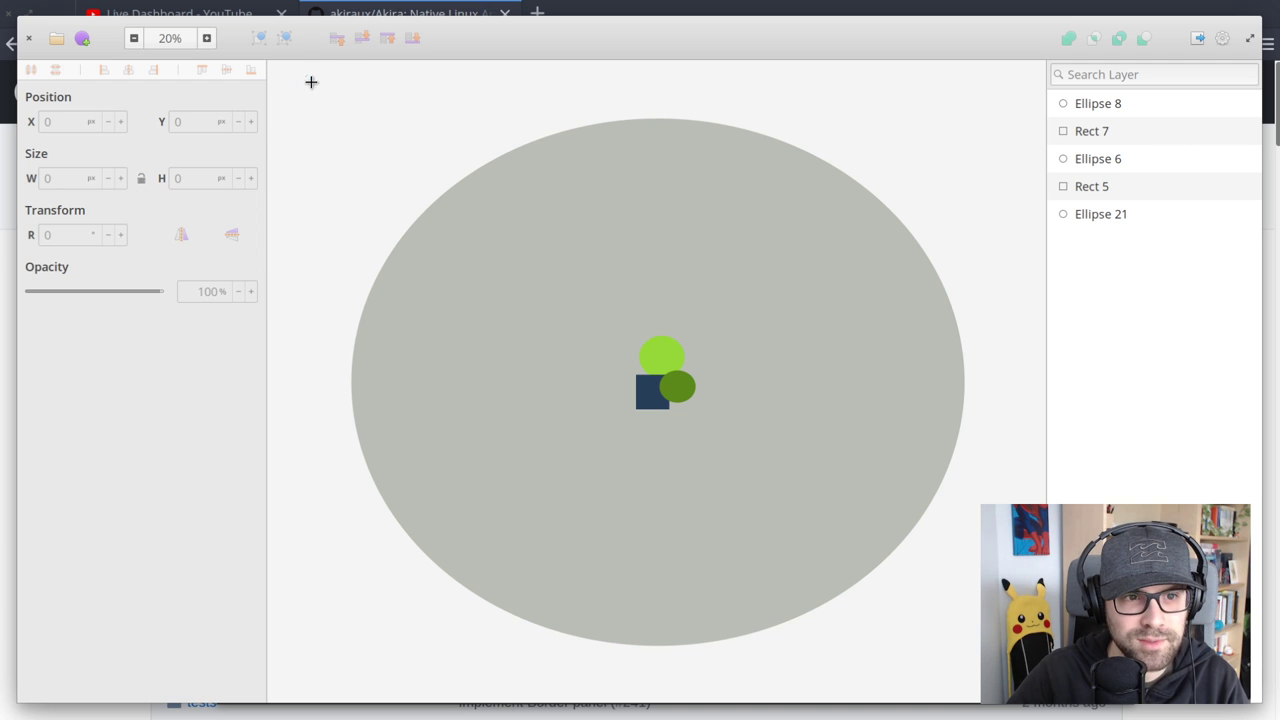
Mark an export area about 5390 × 4613 px enclosing the whole large ellipse and the shapes
left_click_drag(306, 75, 1019, 683)
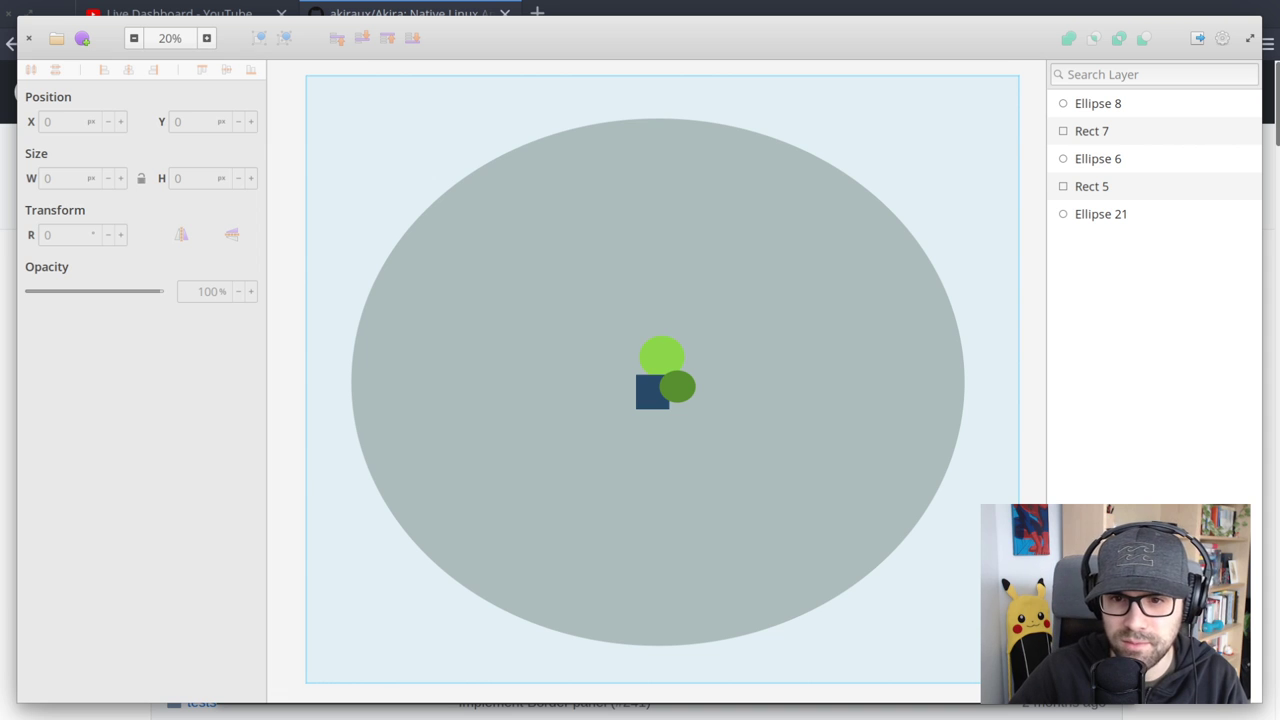
left_click_drag(1019, 683, 1019, 684)
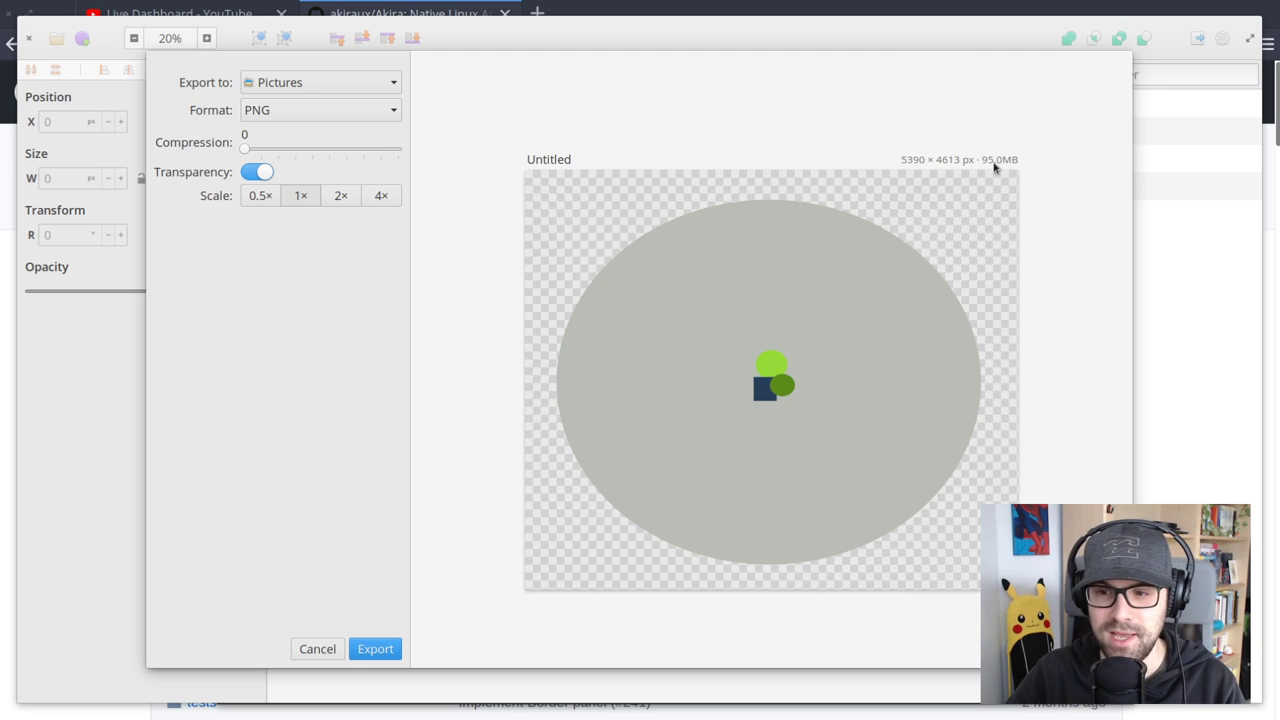
Try the 4× export scale for the preview and set it back to 1×
left_click(380, 197)
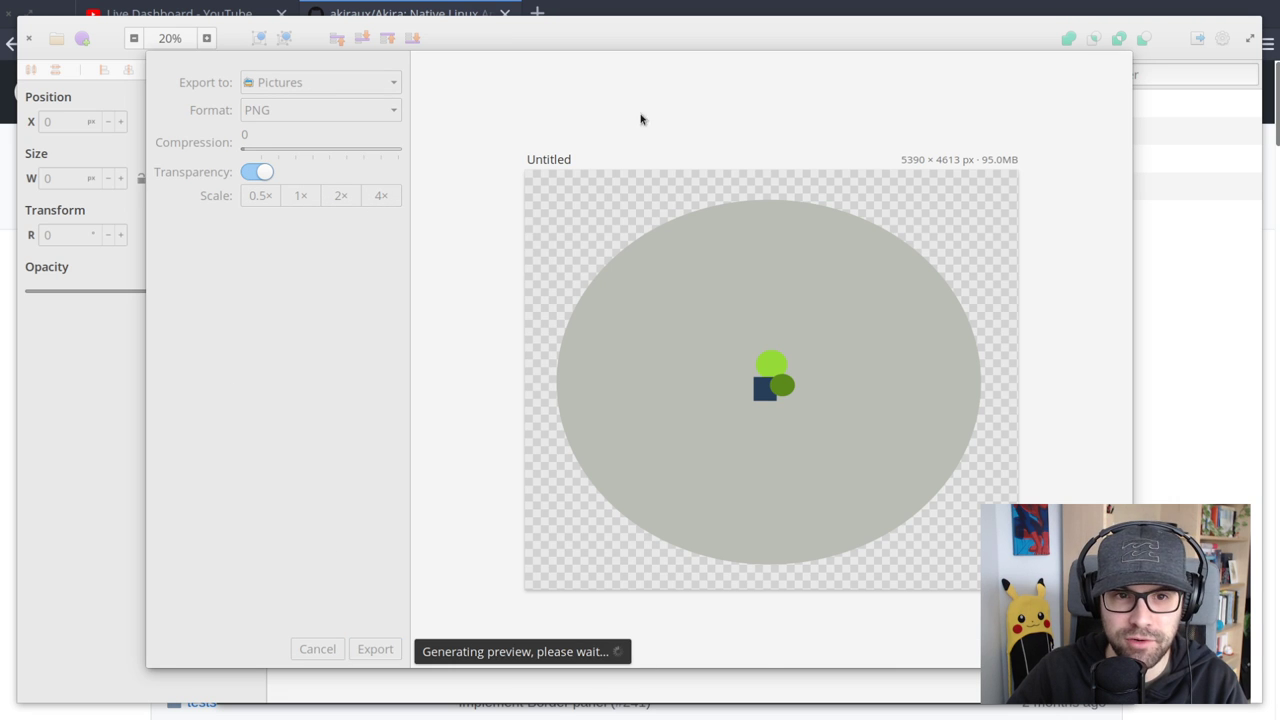
mouse_move(560, 57)
left_mouse_down()
mouse_move(580, 43)
mouse_move(570, 51)
left_mouse_up()
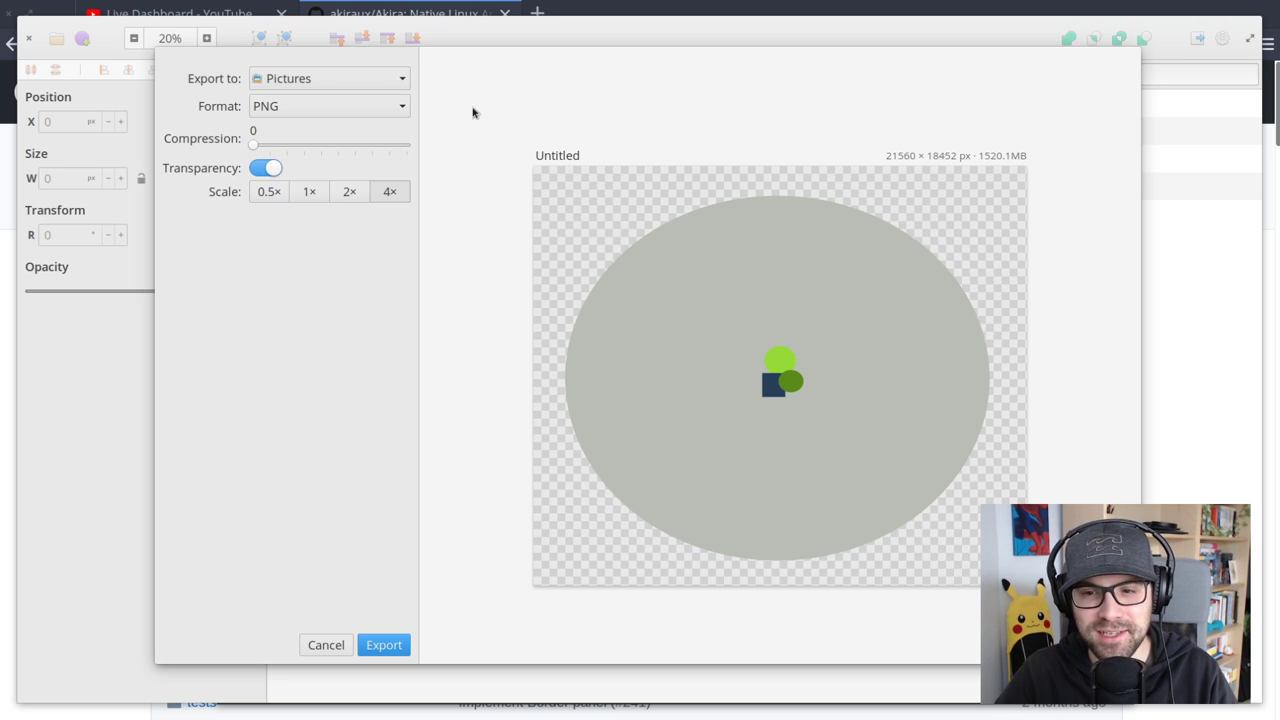
left_click(309, 192)
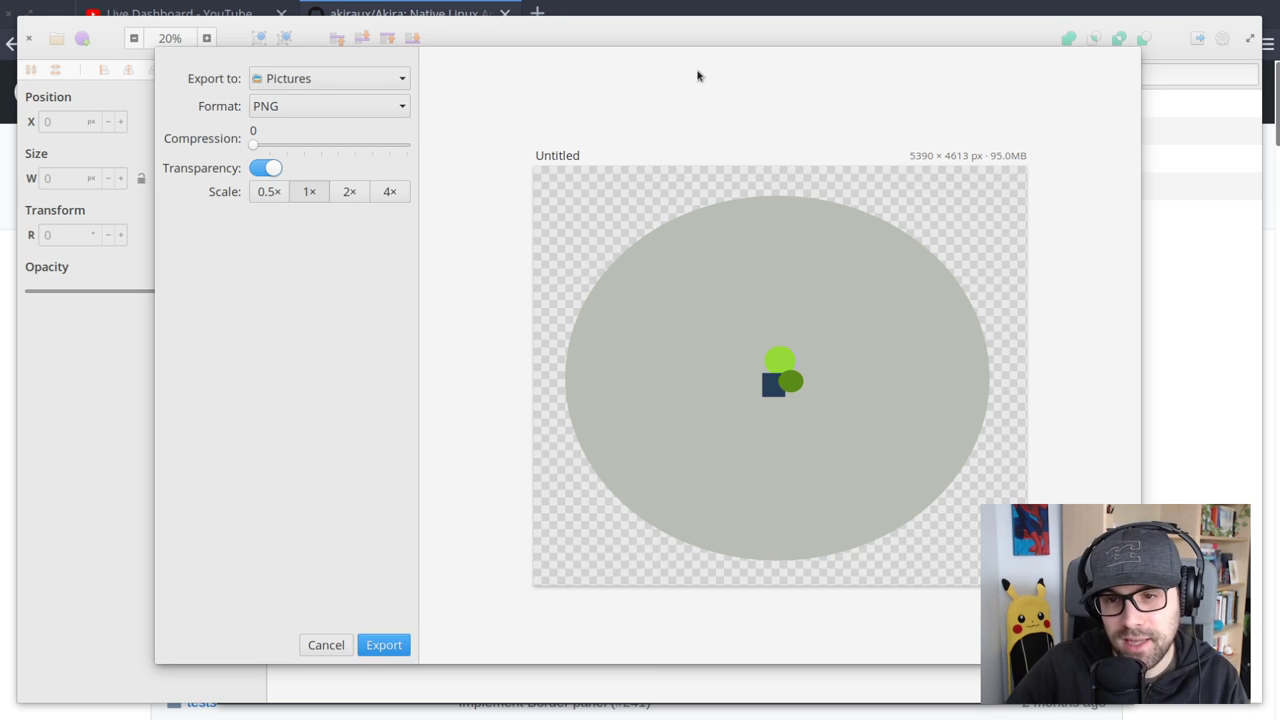
mouse_move(603, 57)
left_mouse_down()
mouse_move(709, 63)
mouse_move(590, 45)
left_mouse_up()
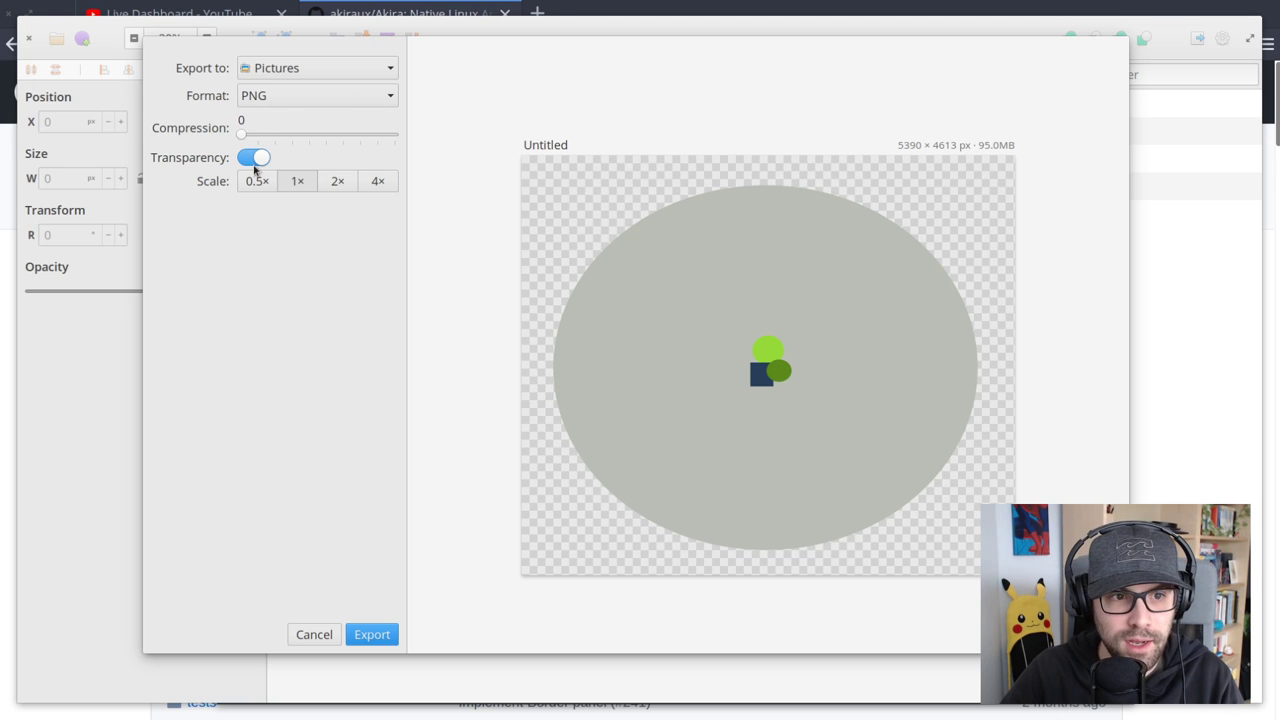
Keep PNG as the export format and set the compression to 1
left_click(270, 97)
left_click(293, 352)
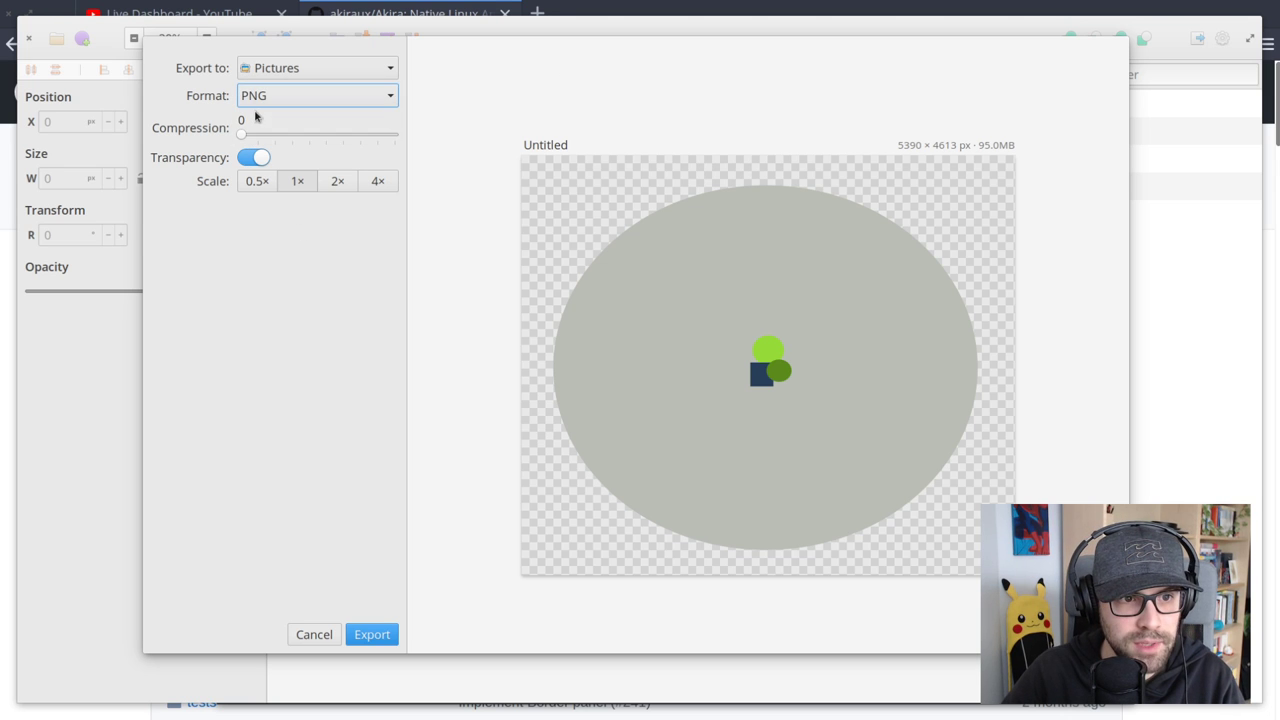
left_click(259, 135)
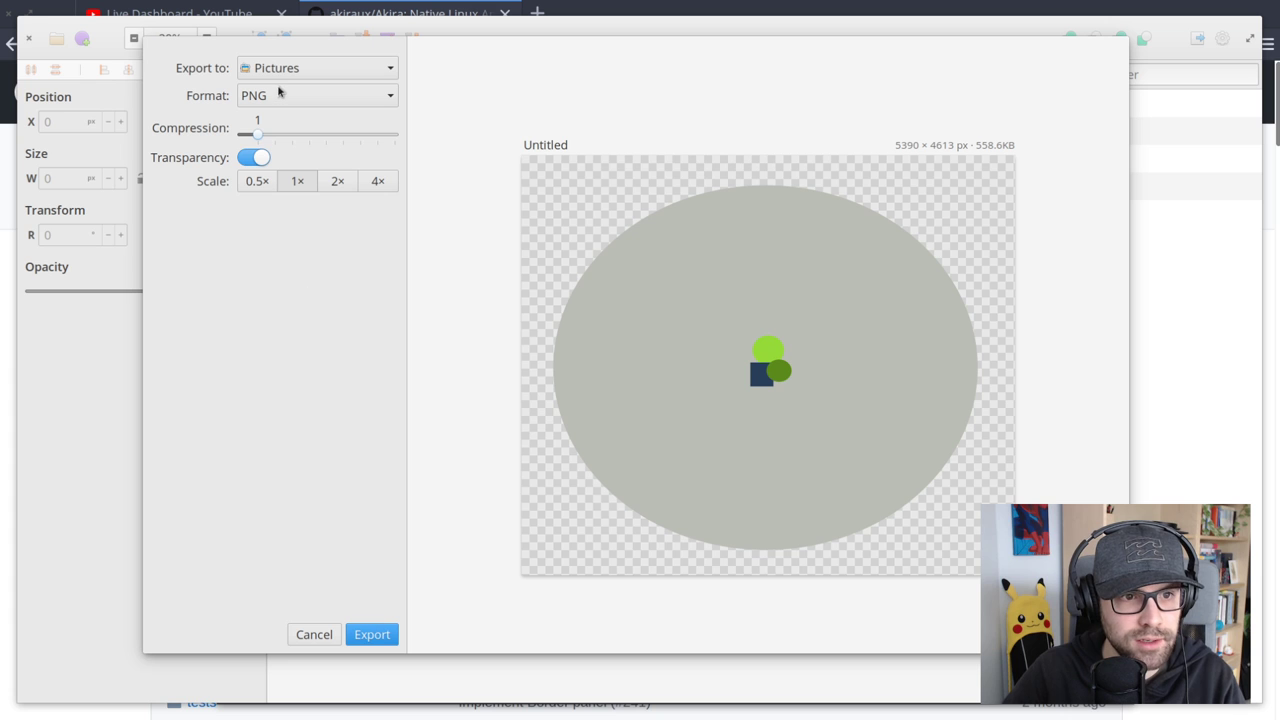
Name the image "big picture" and export it to the Pictures folder
left_click_drag(585, 145, 463, 143)
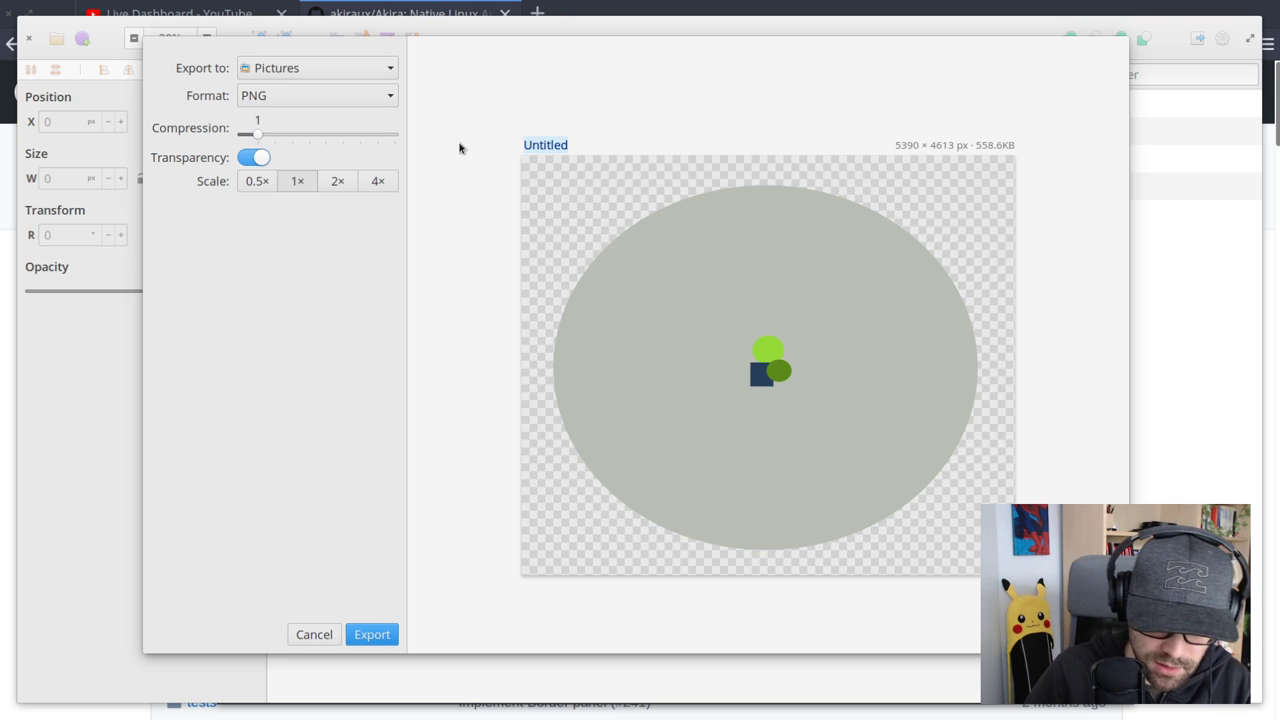
type("big")
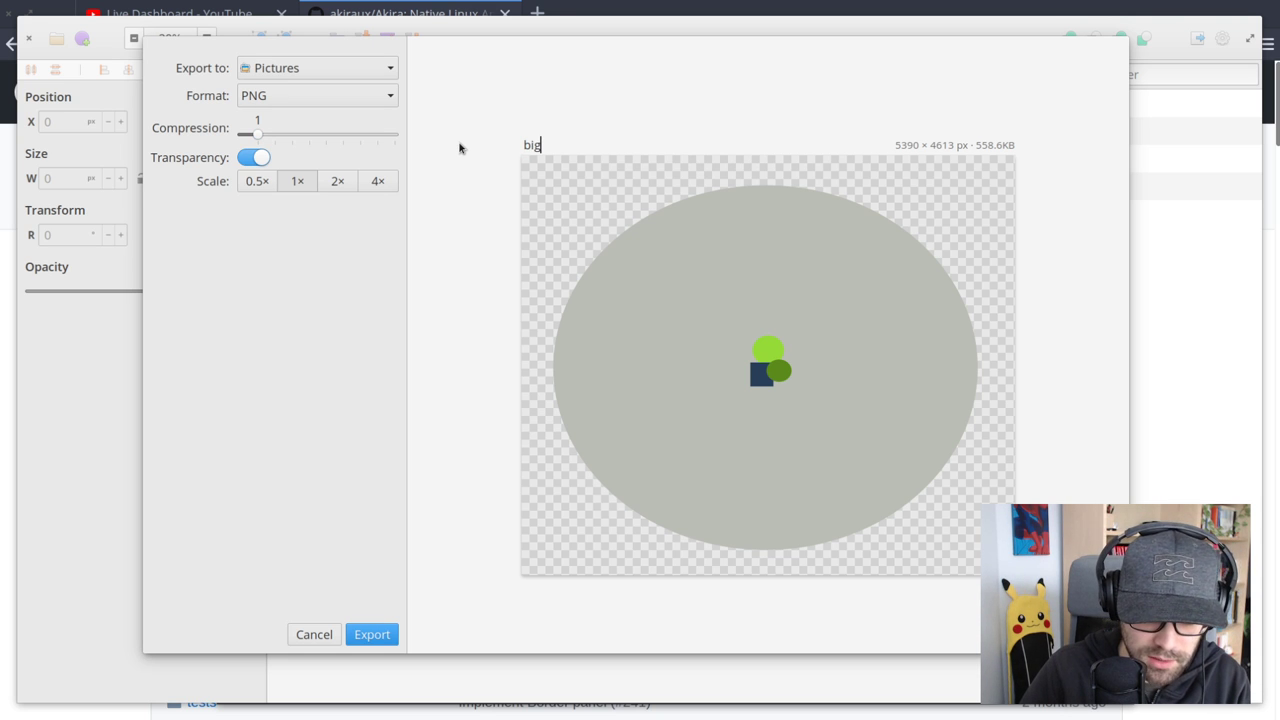
type(" picture")
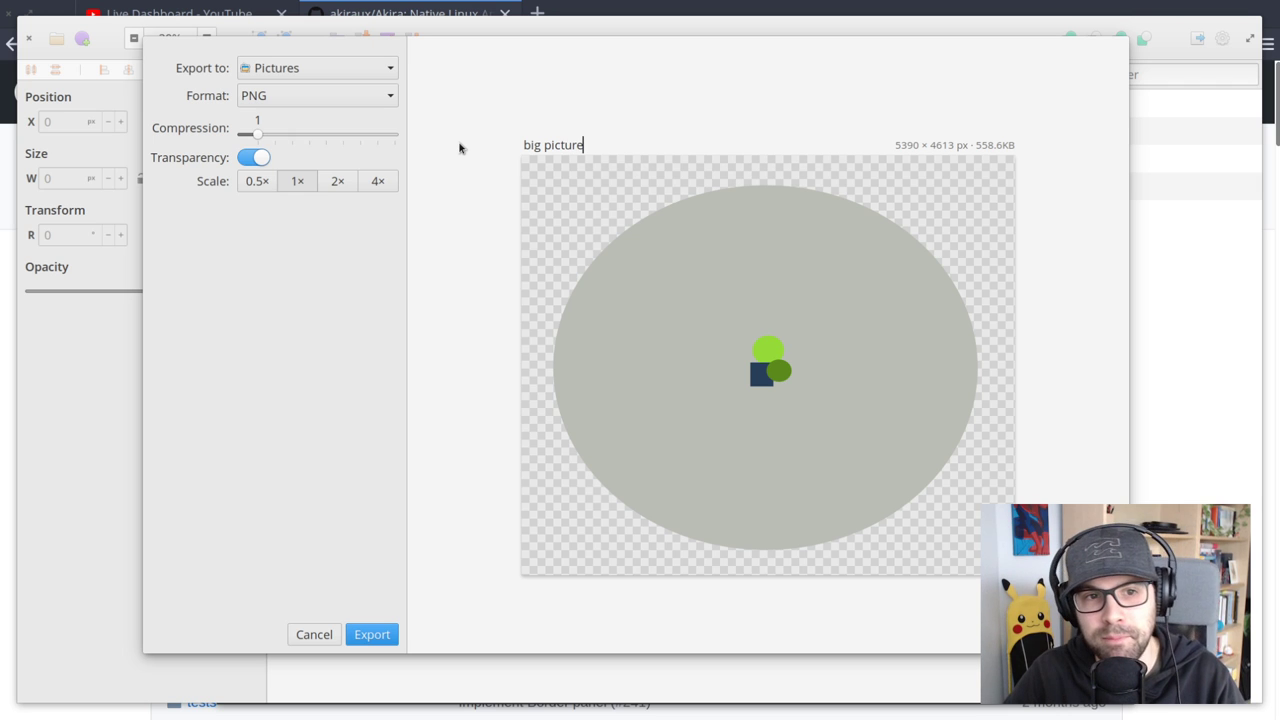
left_click(372, 634)
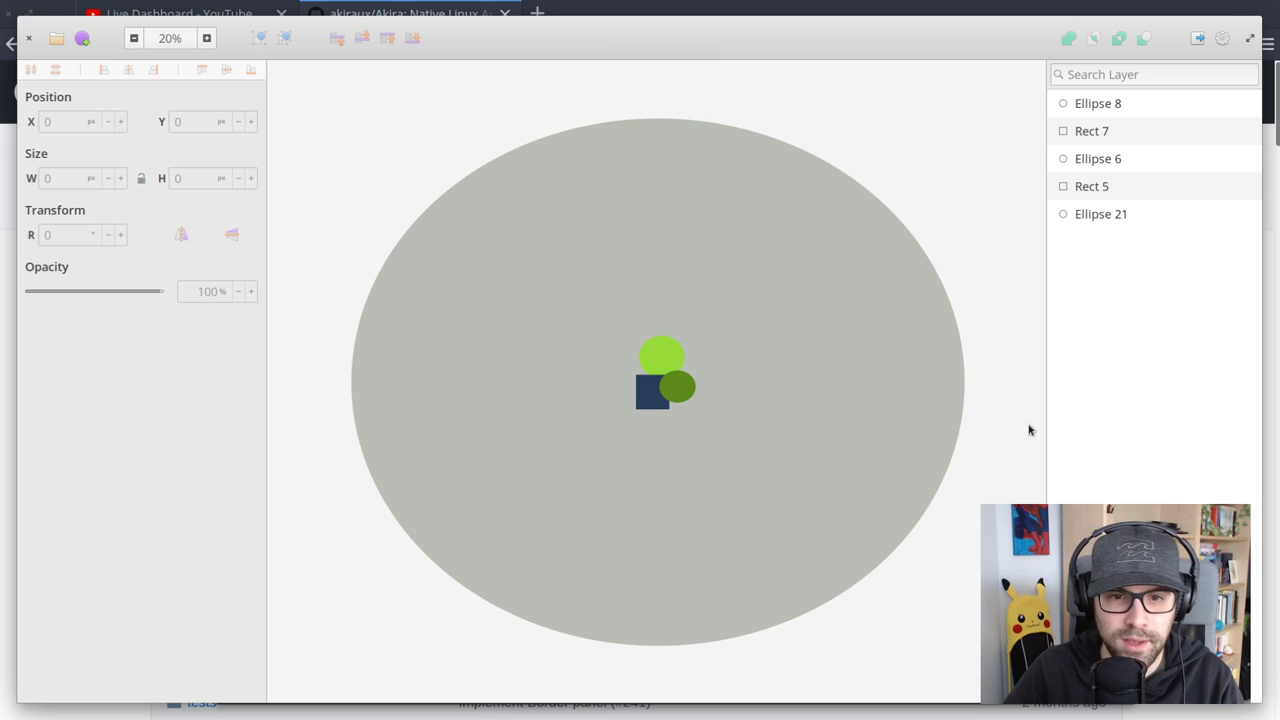
Reposition the large gray ellipse, the two green ellipses and the navy square, separating the square from the green ellipses
left_click(643, 297)
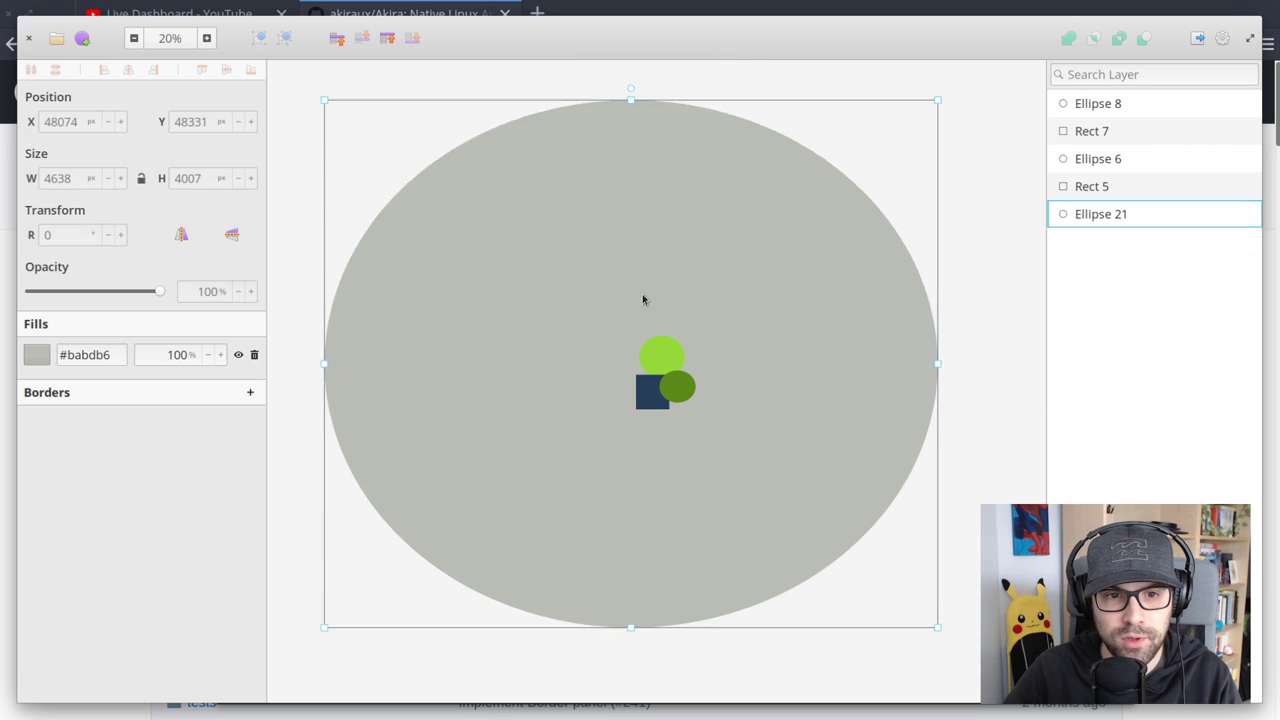
left_click_drag(643, 297, 664, 279)
left_click_drag(677, 386, 626, 409)
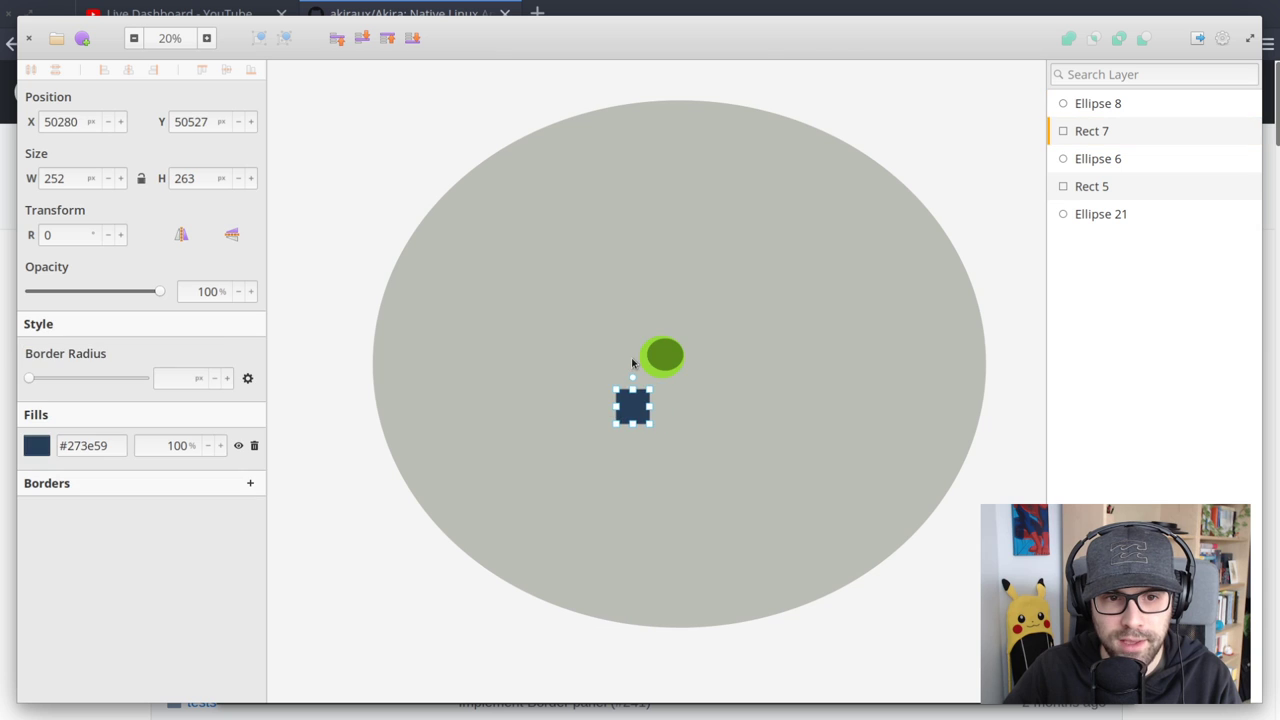
left_click_drag(645, 348, 612, 340)
left_click(777, 289)
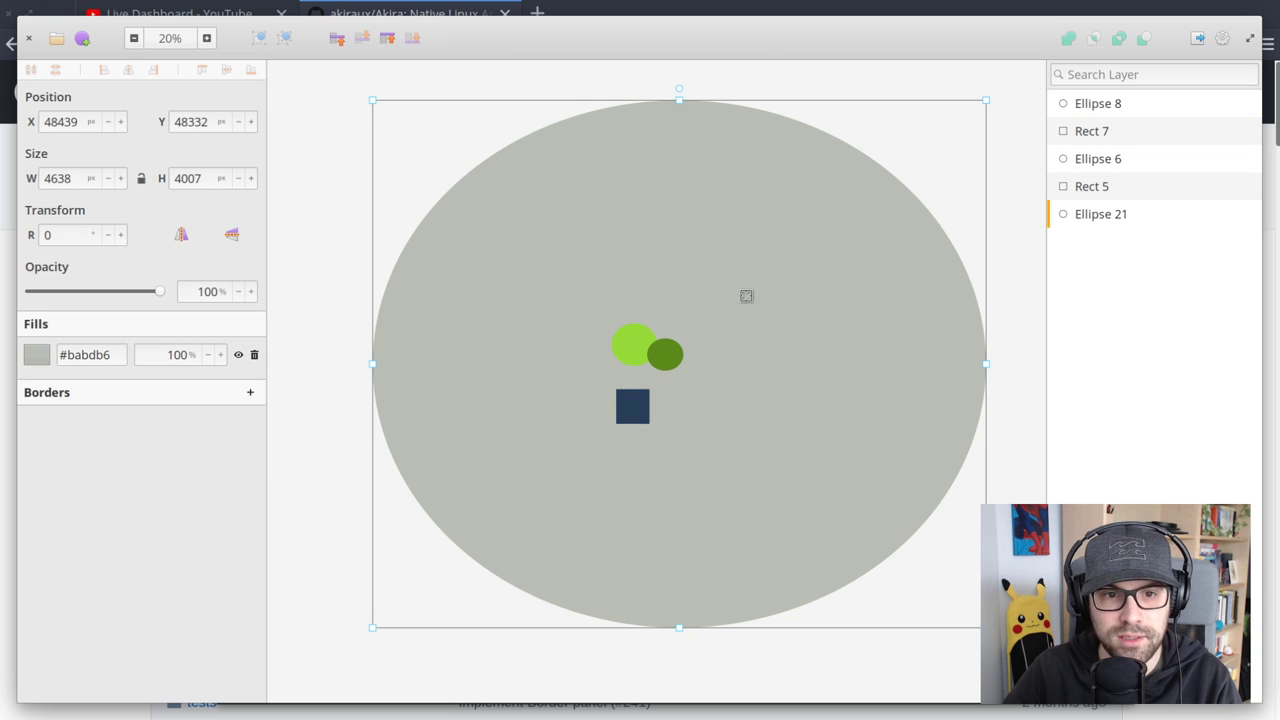
left_click(1008, 377)
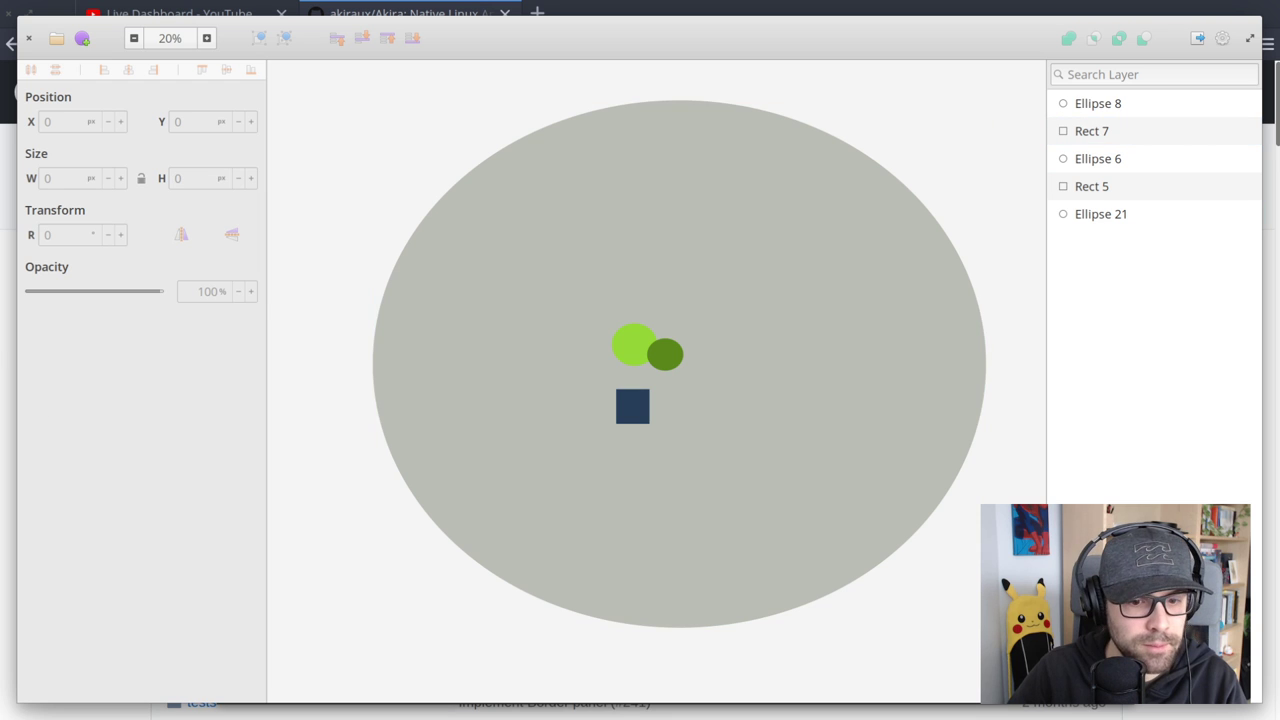
Switch to the file manager, view the exported big picture.png in the Pictures folder, and close the viewer
key("alt+Tab")
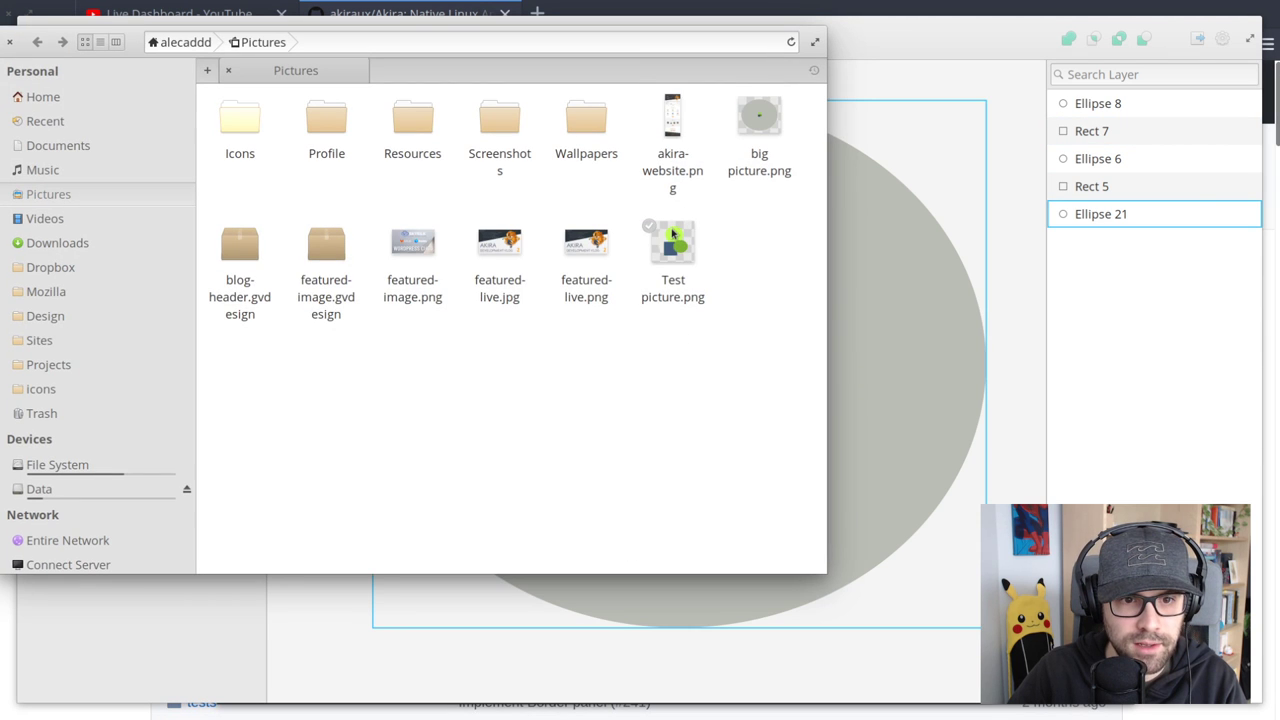
left_click(757, 122)
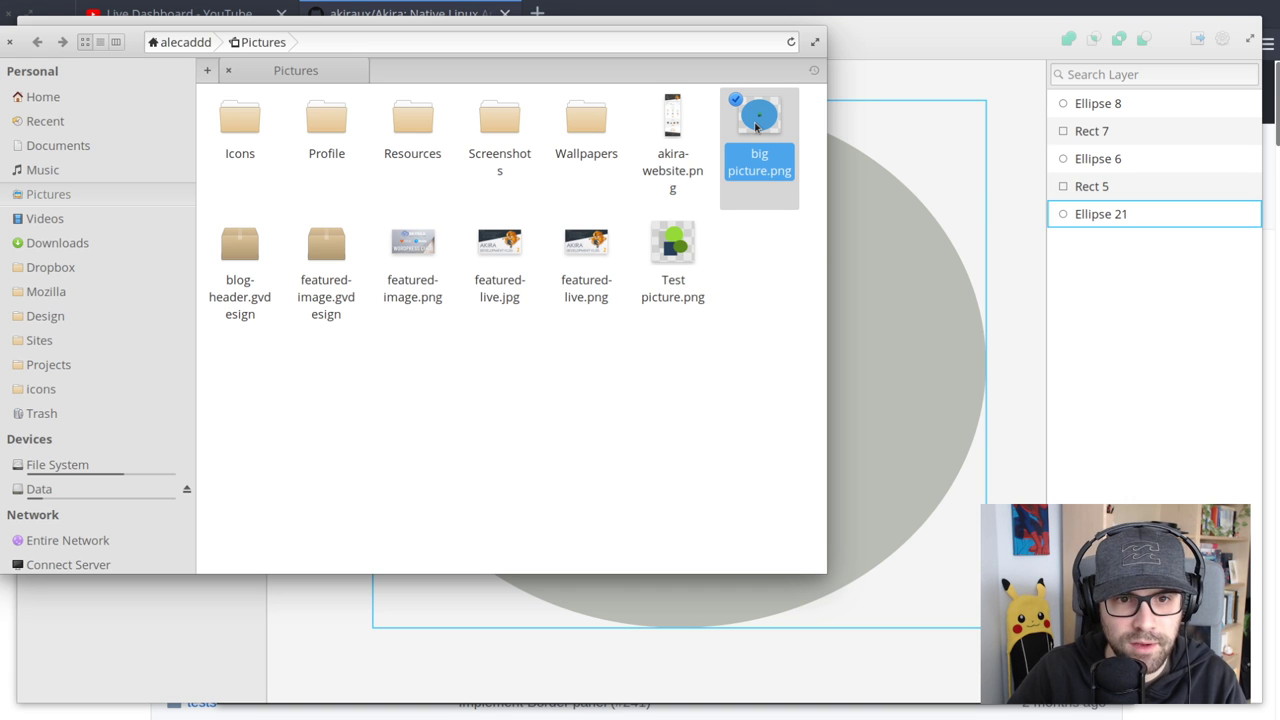
double_click(757, 122)
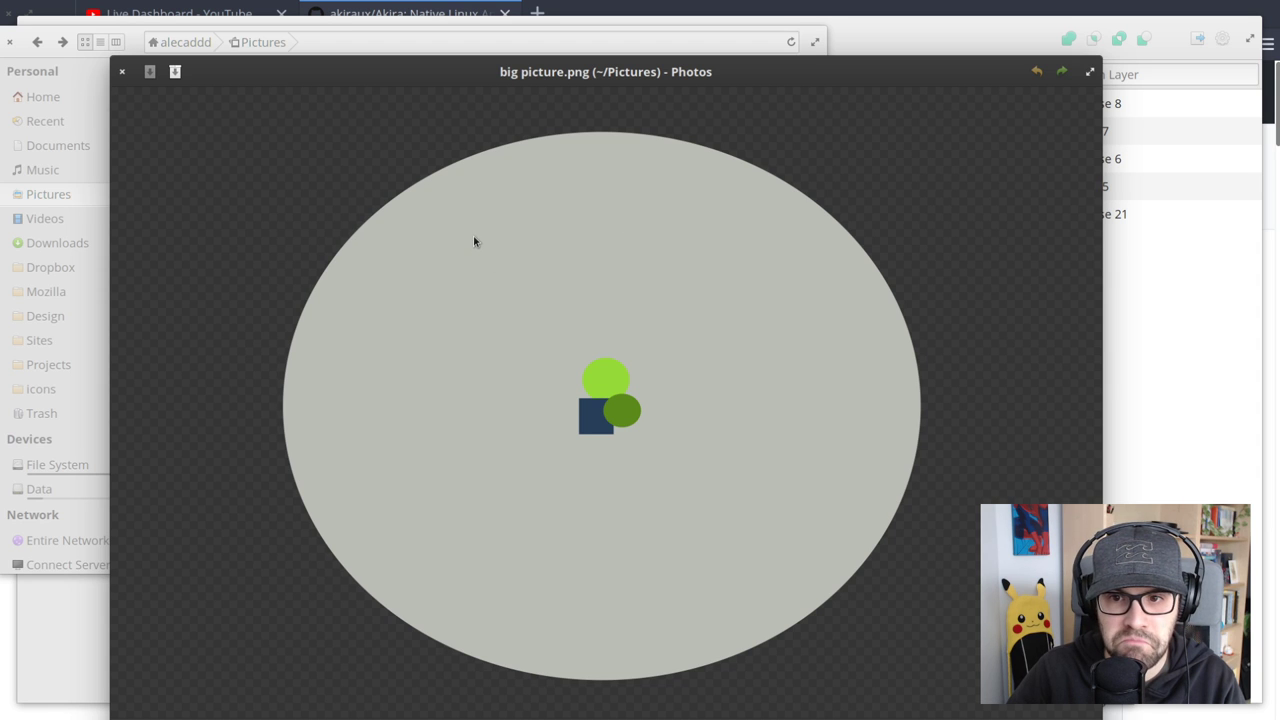
left_click(120, 72)
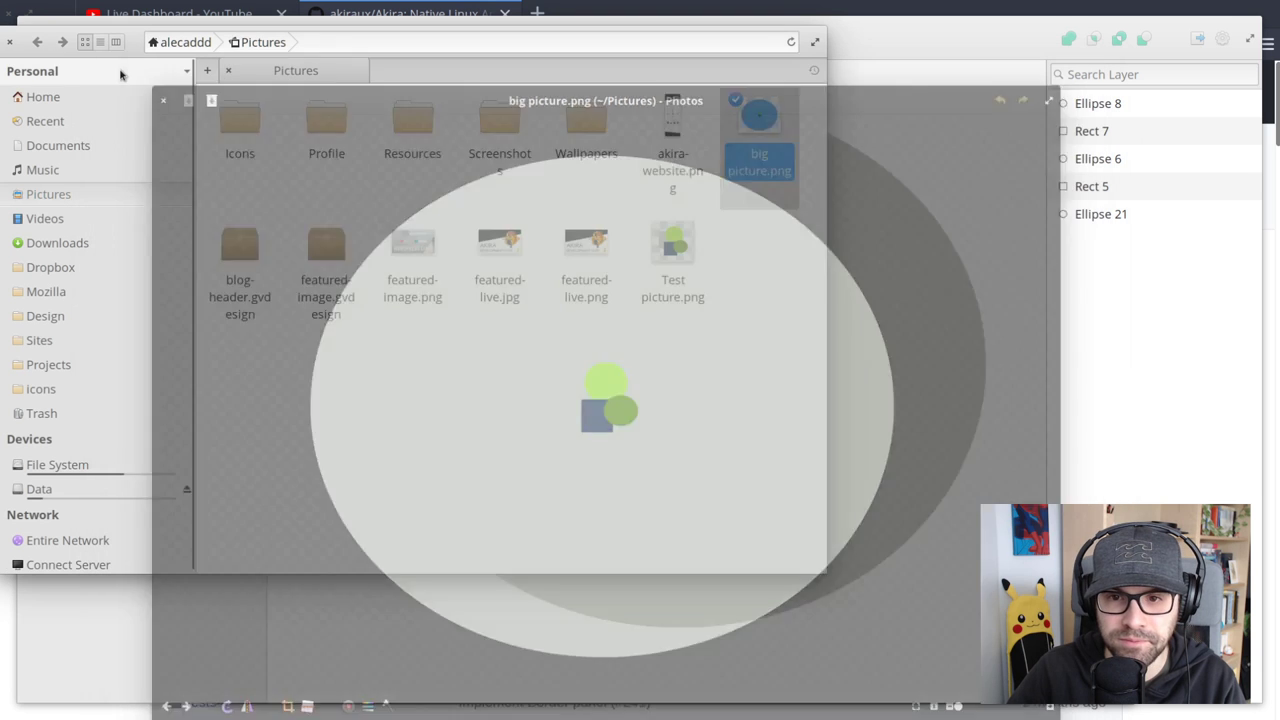
Switch back to Akira and delete the large gray ellipse behind the small shapes
left_click(1007, 223)
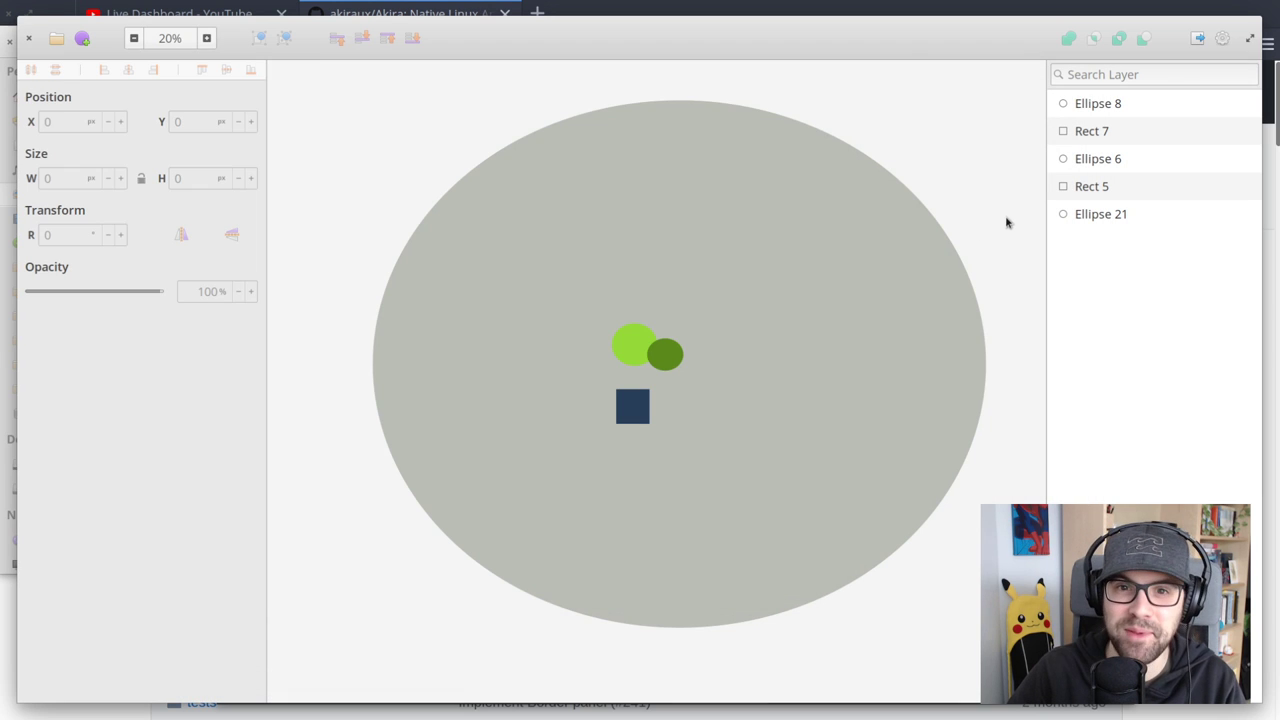
left_click(732, 175)
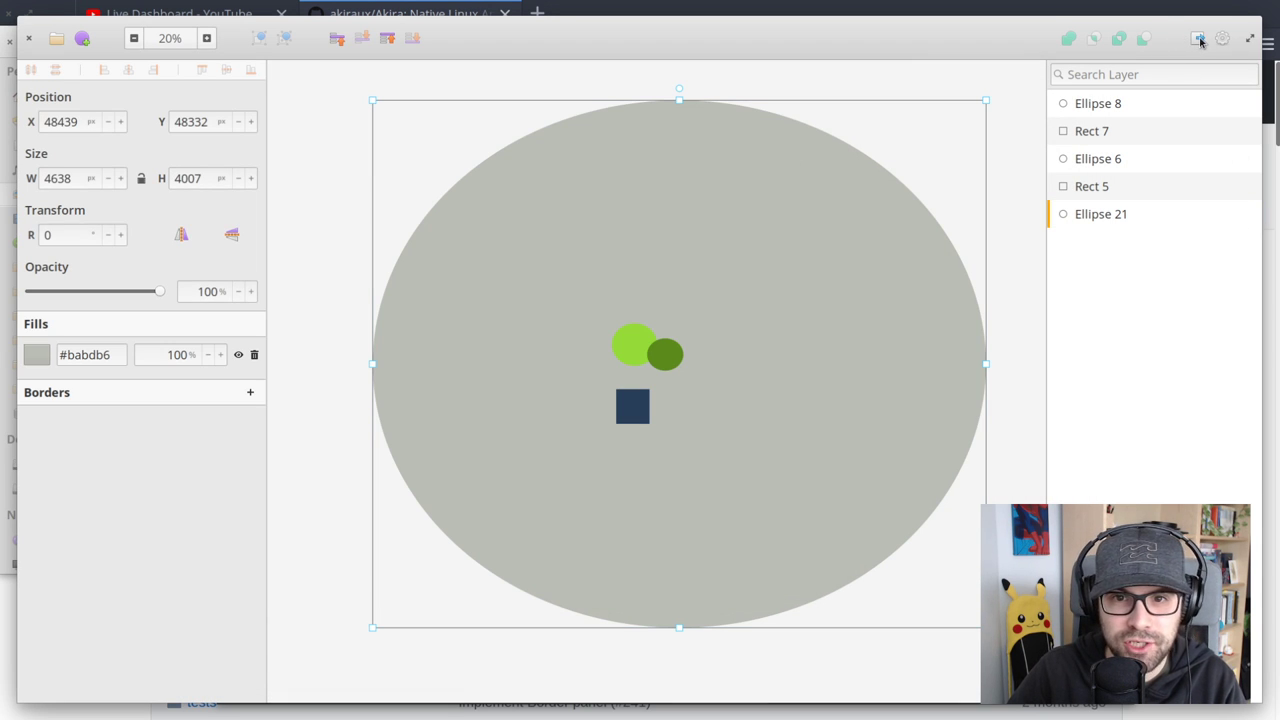
key("Delete")
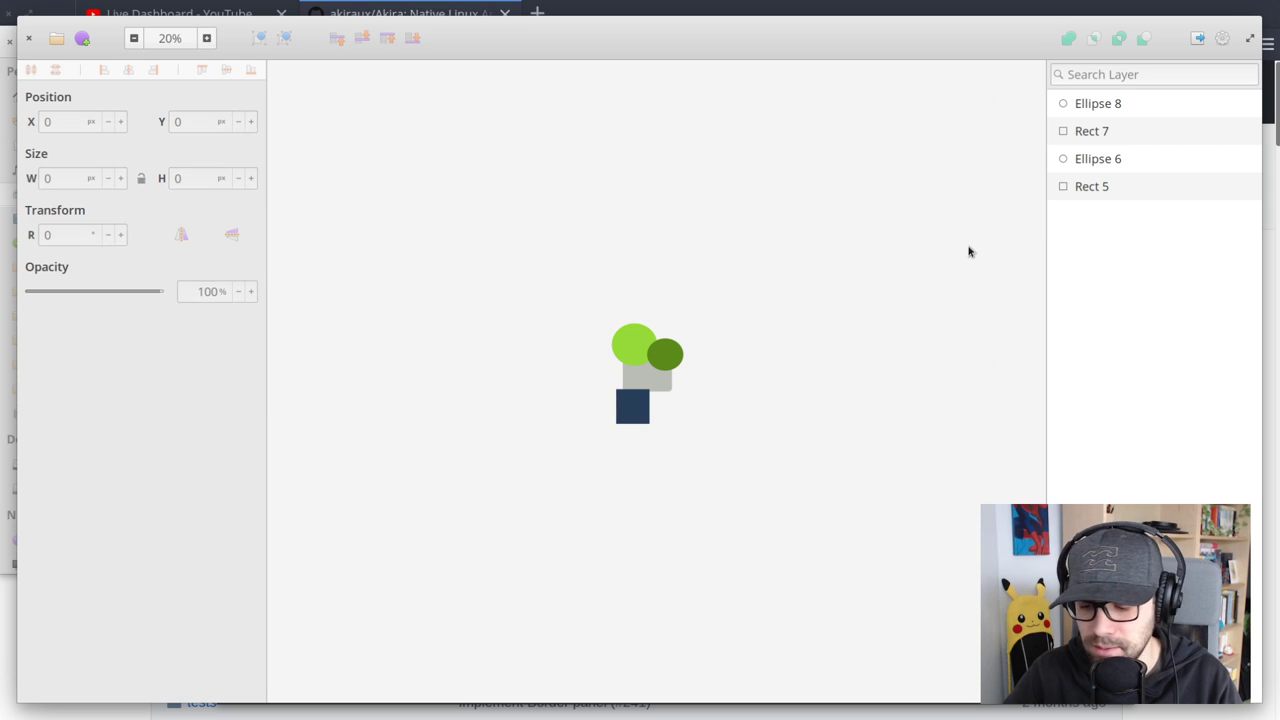
key("ctrl+0")
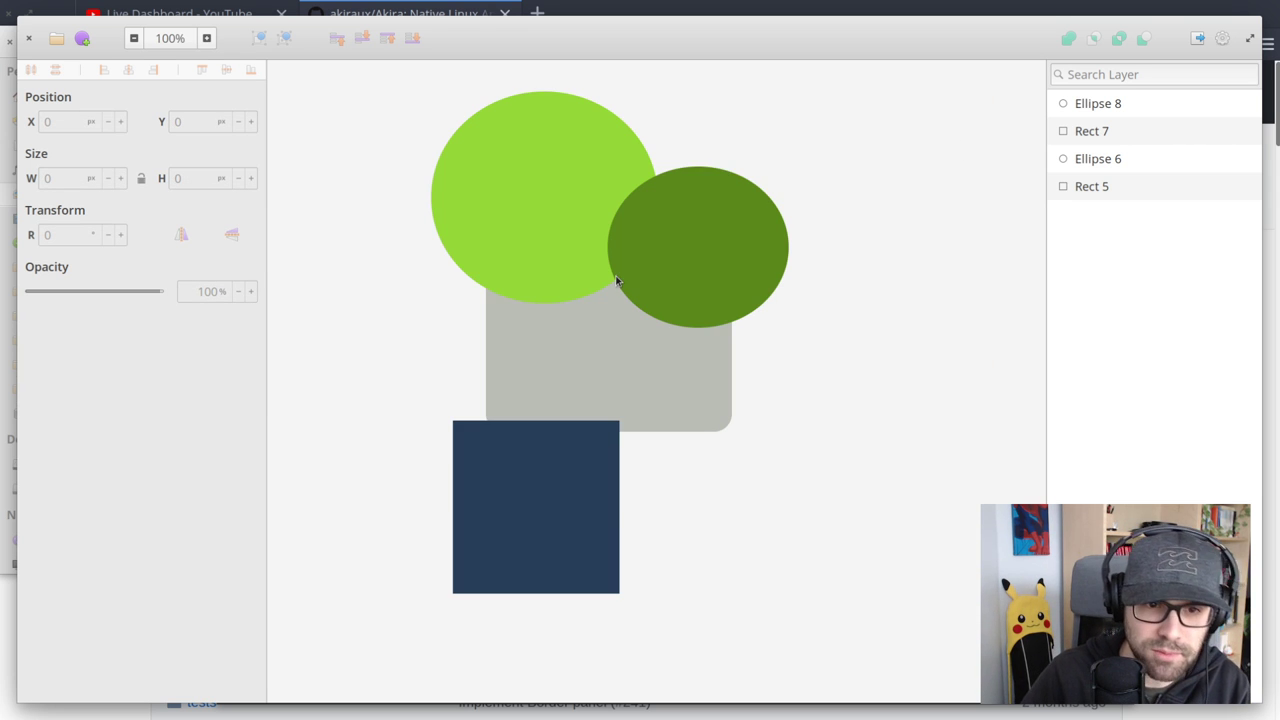
Move the light green ellipse away from the other shapes and reposition the gray rectangle, dark green ellipse and navy square
left_click_drag(557, 246, 861, 600)
left_click_drag(506, 298, 422, 235)
left_click_drag(690, 250, 642, 221)
left_click_drag(527, 514, 459, 422)
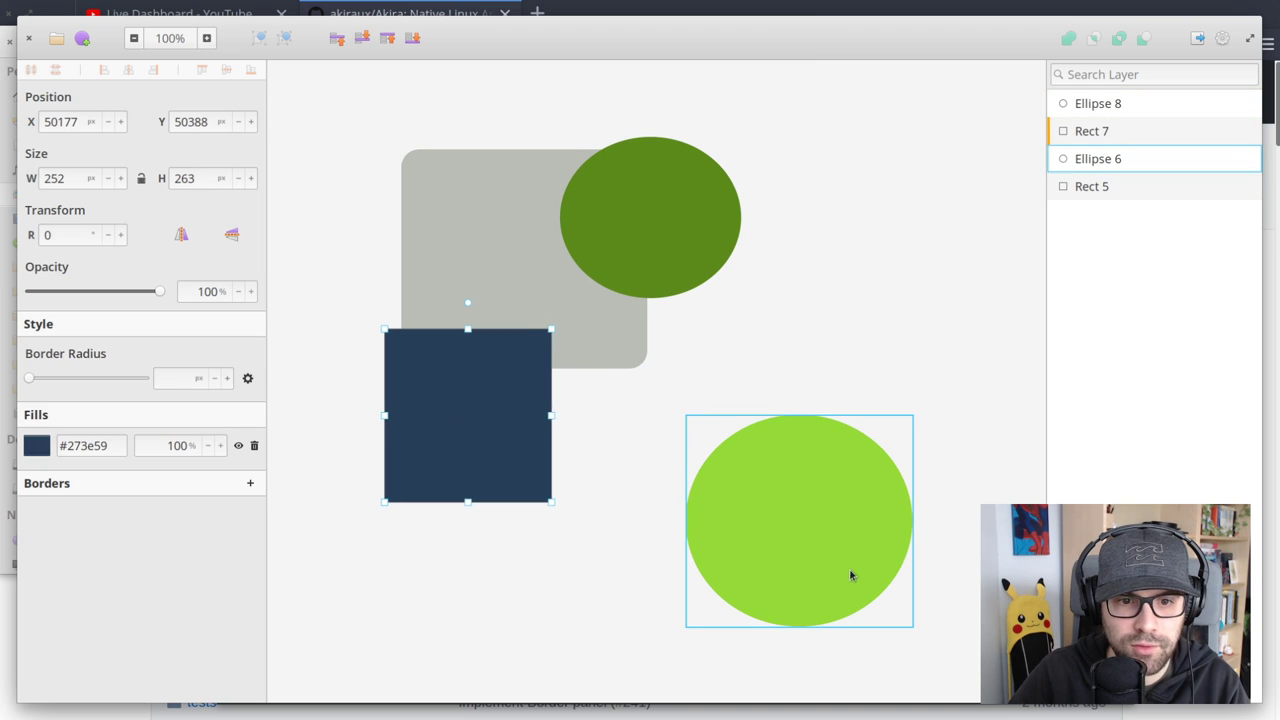
left_click_drag(849, 574, 818, 503)
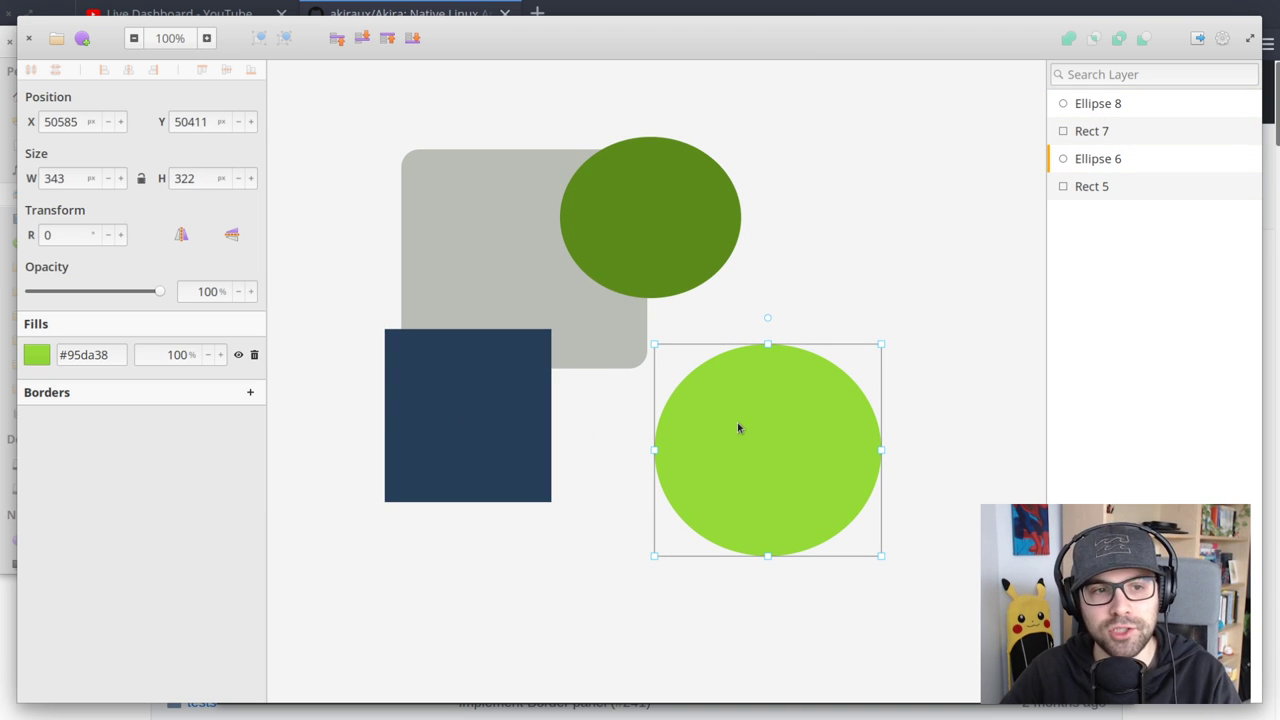
Preview the export of the light green ellipse as the current selection, and close the preview without exporting
key("Escape")
left_click(788, 445)
left_click(1197, 39)
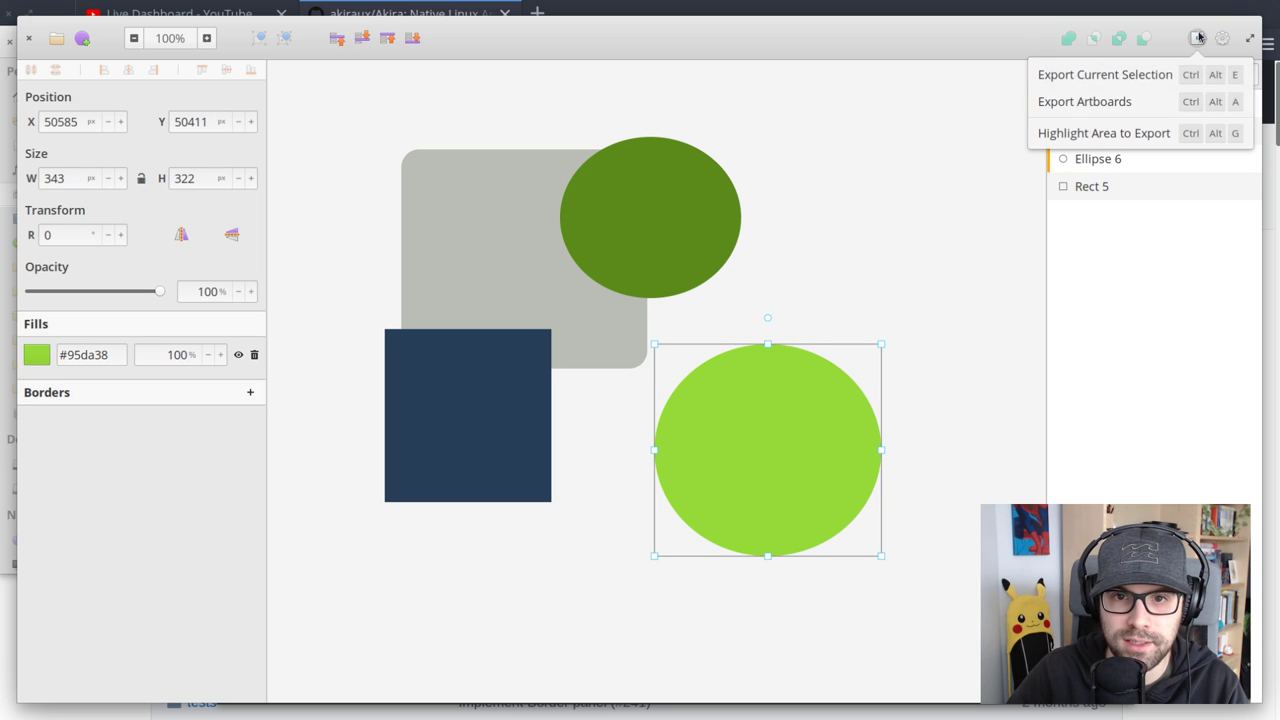
left_click(1167, 76)
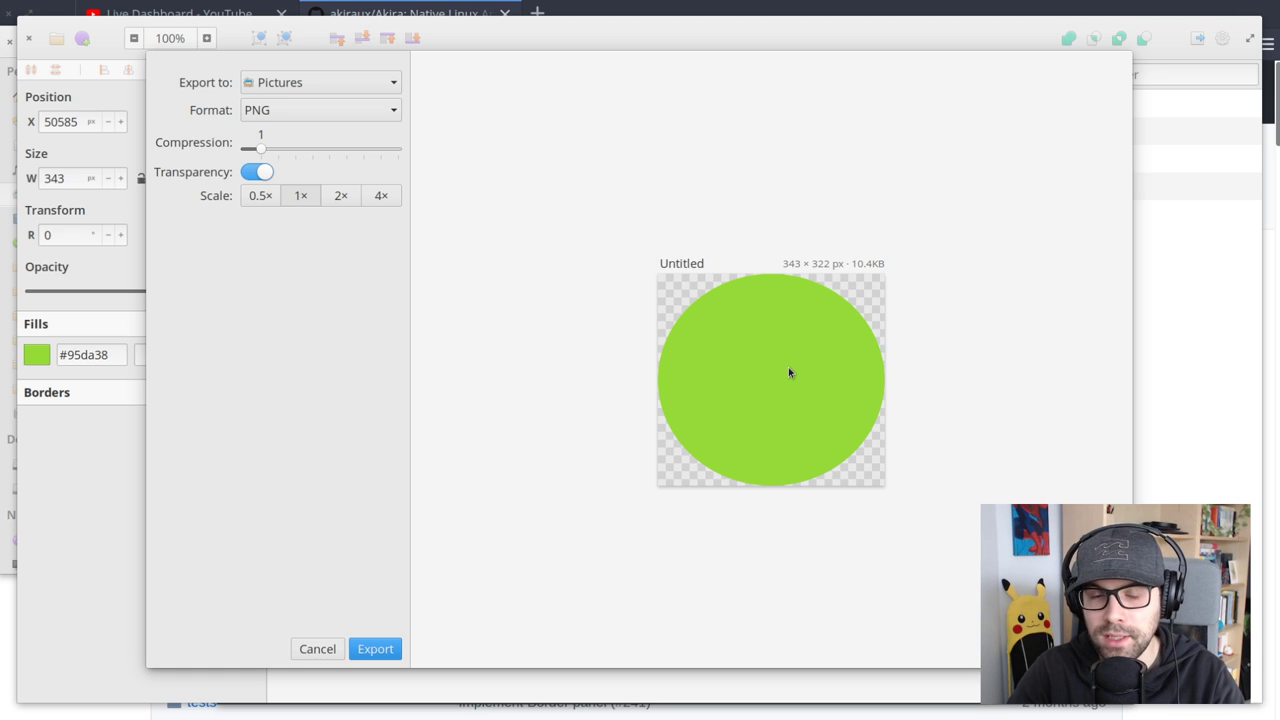
key("Escape")
Reposition the dark green ellipse and navy square, and move the light green ellipse so it overlaps the other three shapes
left_click(775, 310)
left_click(697, 280)
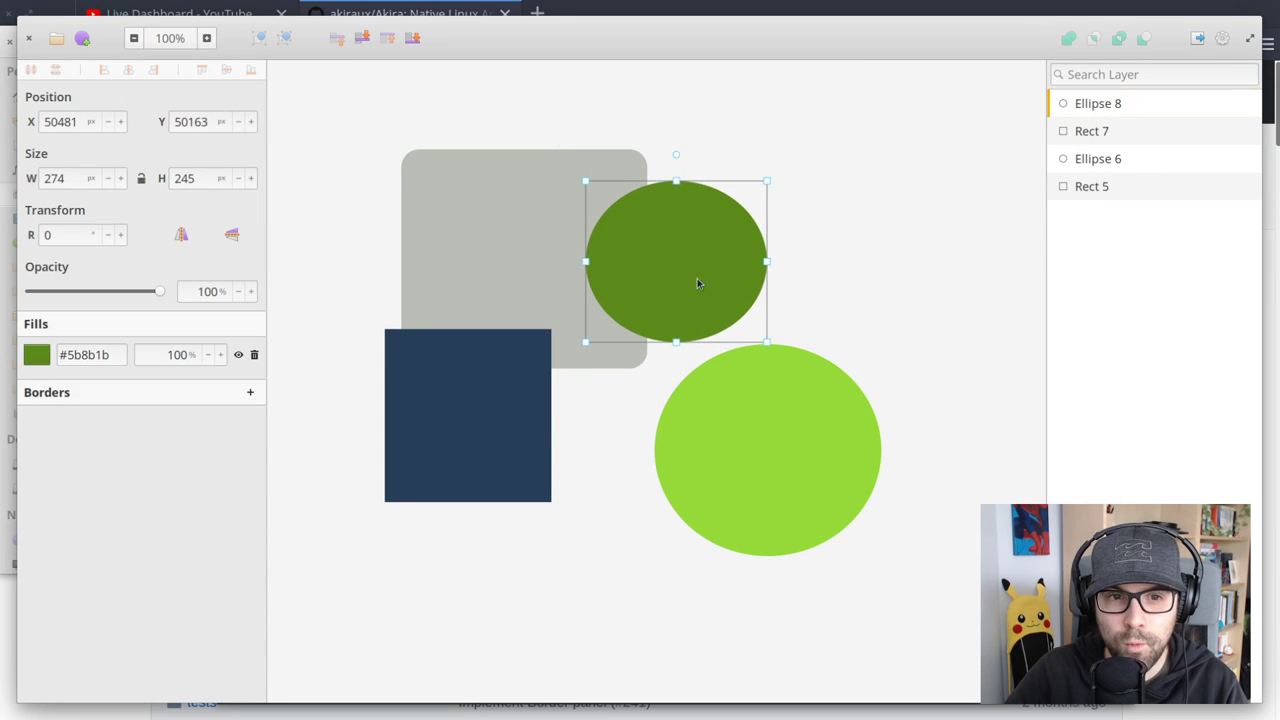
left_click(510, 438)
left_click(723, 457)
left_click_drag(723, 457, 552, 328)
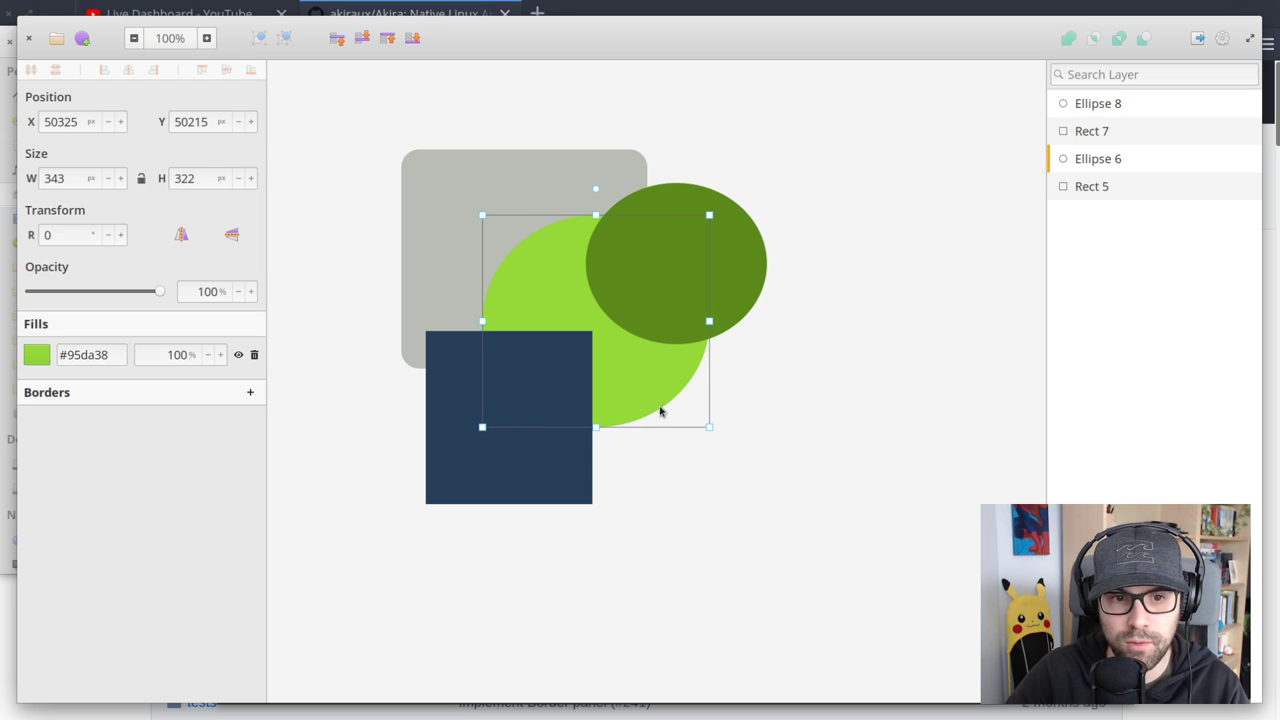
Preview the current-selection export of the light green ellipse with the overlapping shapes, and cancel it
left_click(1197, 42)
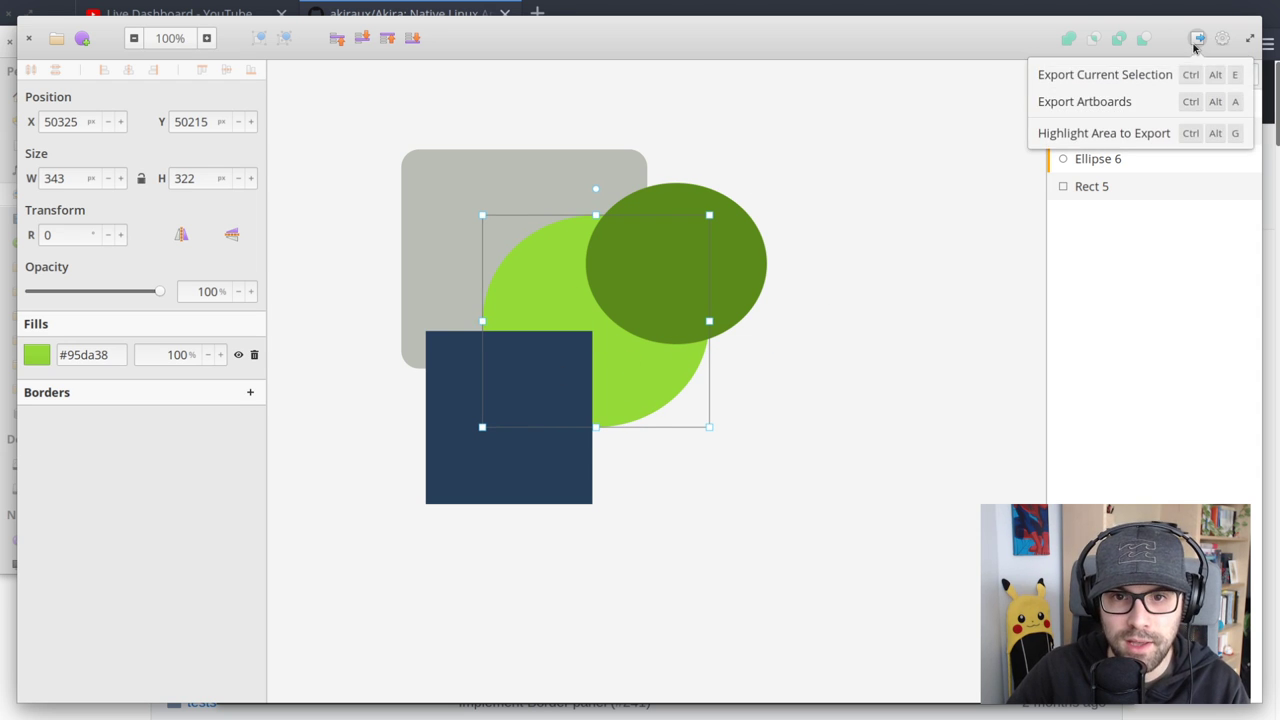
left_click(1105, 75)
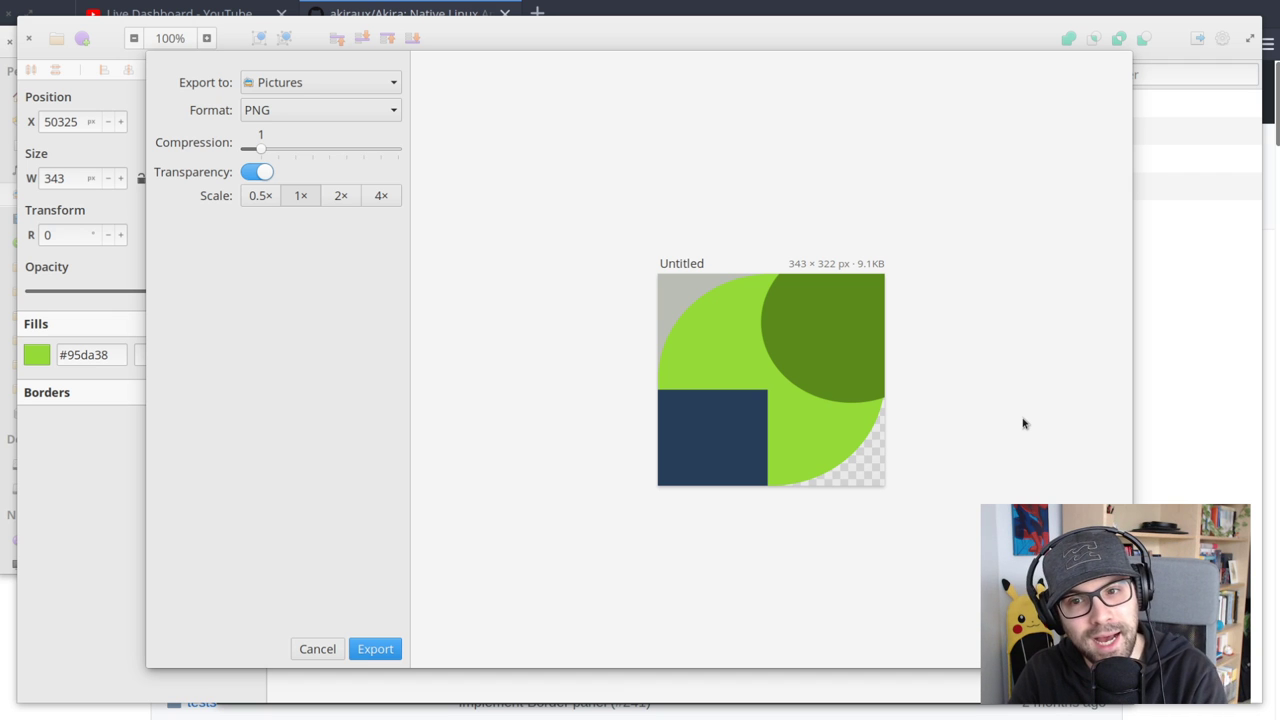
key("Escape")
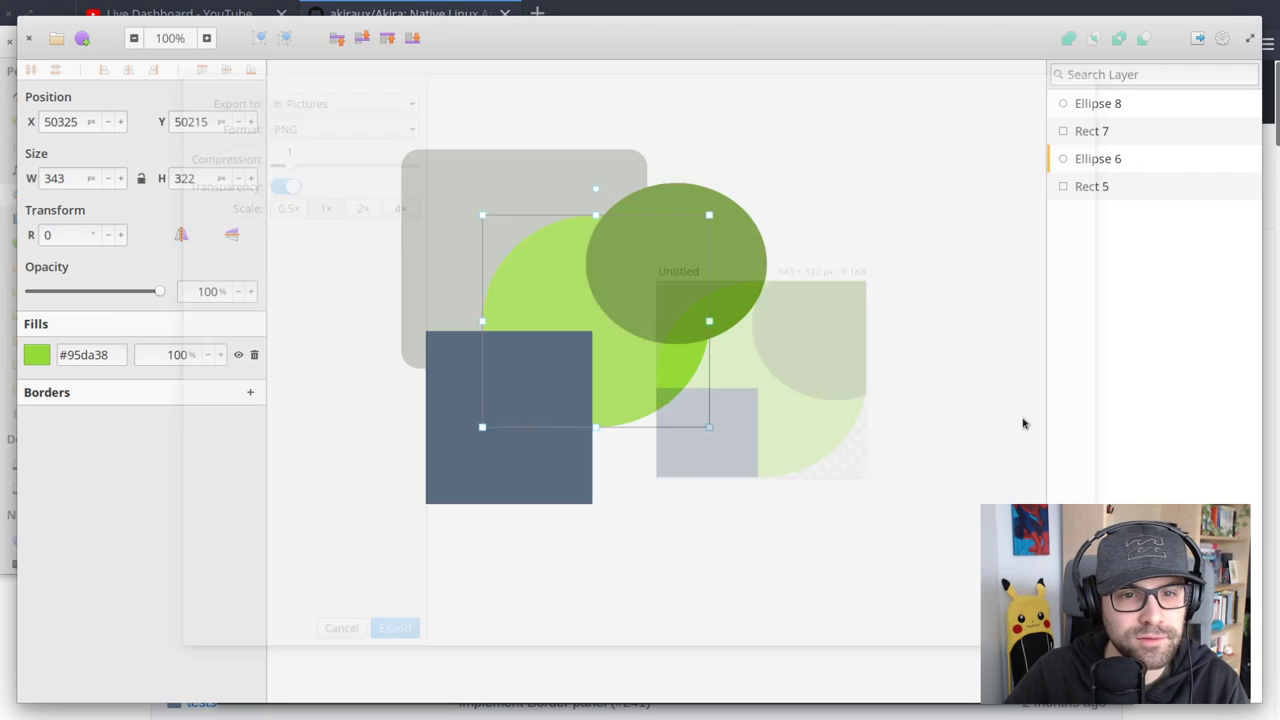
key("Escape")
Shift the light green ellipse slightly toward the lower right within the group of shapes and deselect it
left_click(638, 393)
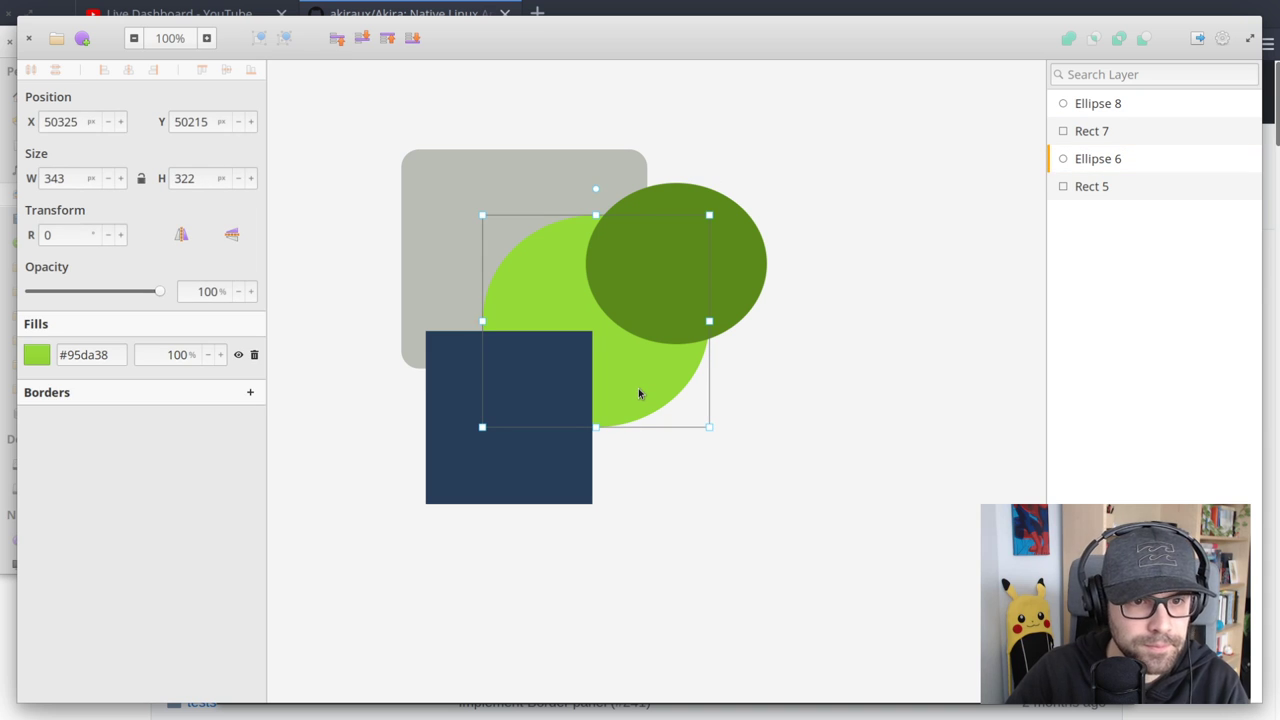
left_click(793, 365)
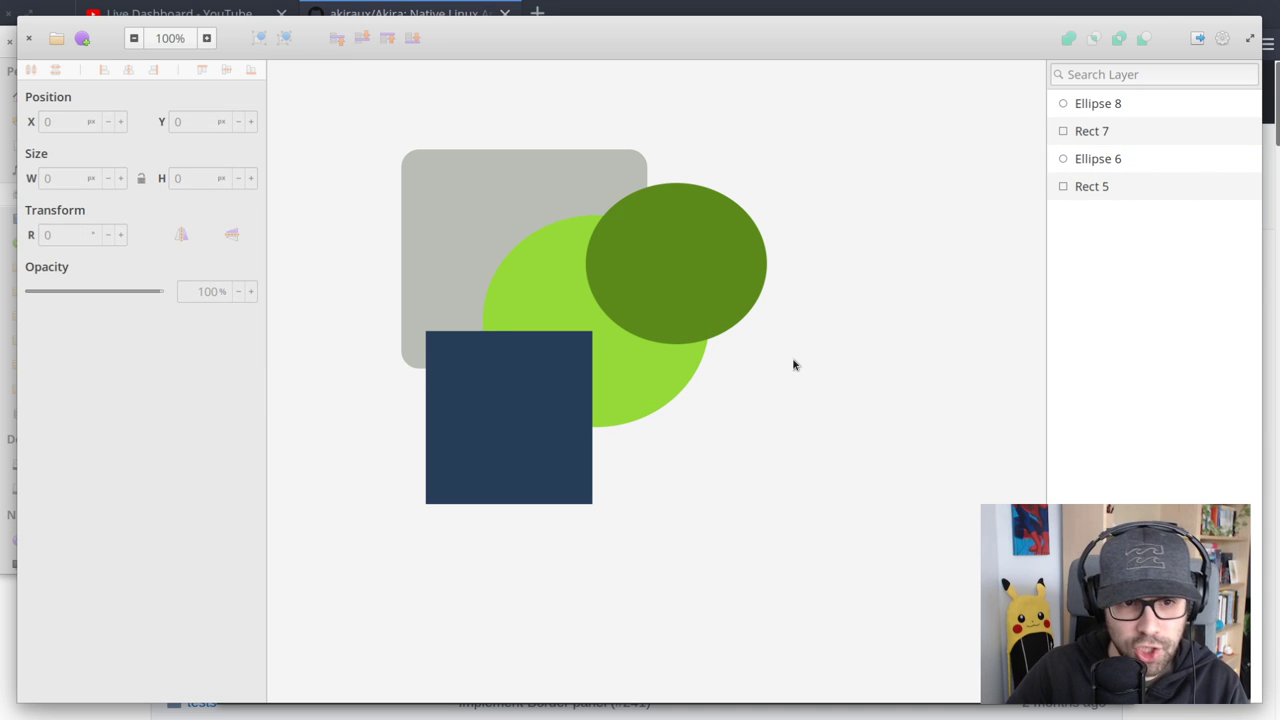
left_click(1199, 40)
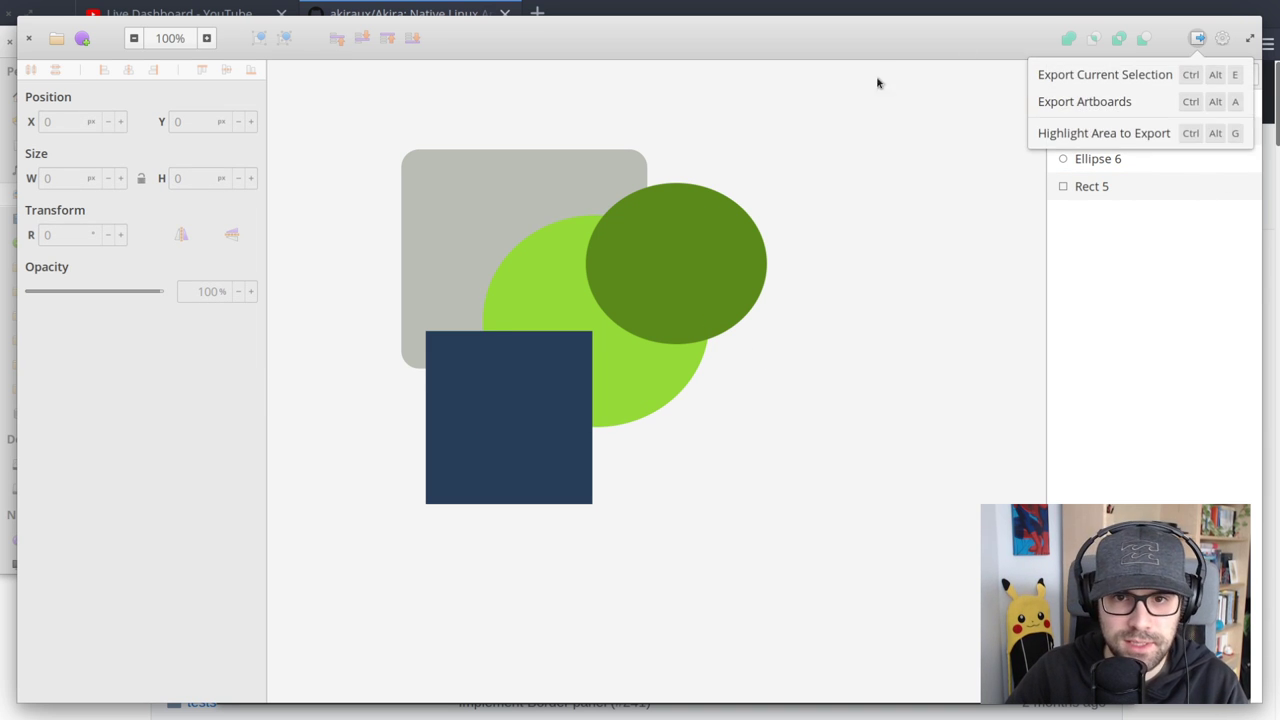
left_click(841, 352)
left_click(666, 391)
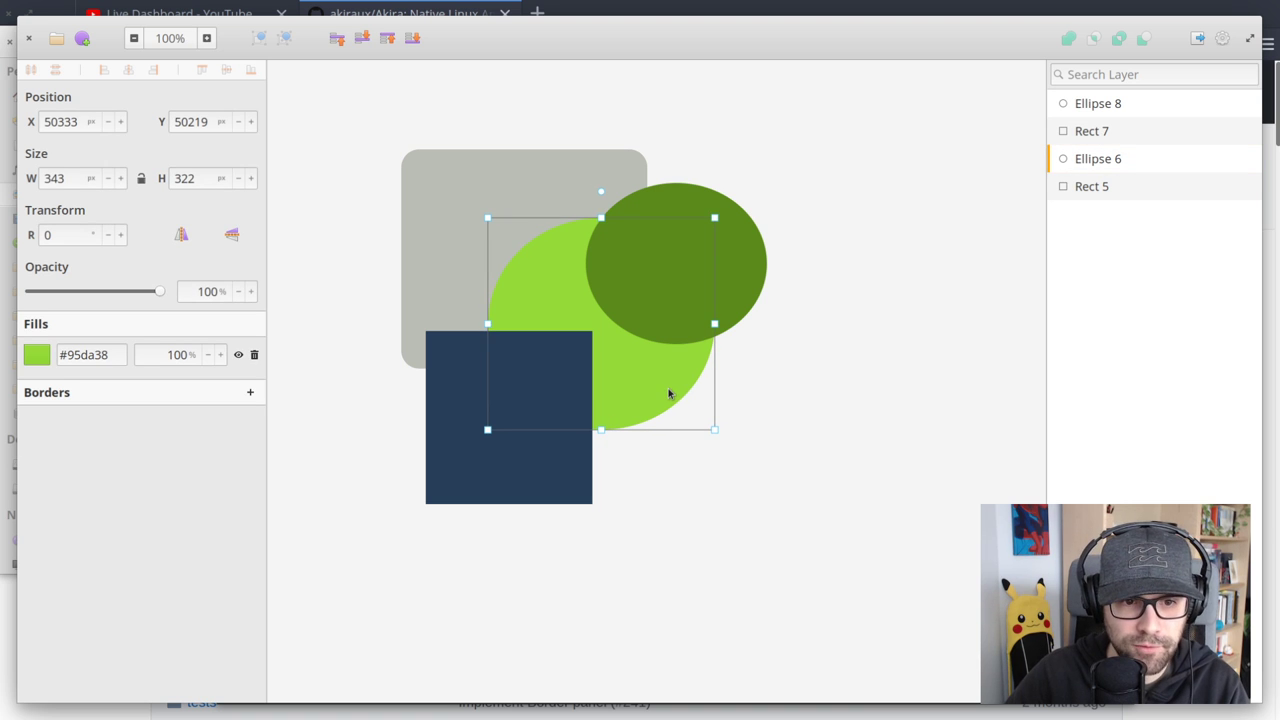
left_click(891, 449)
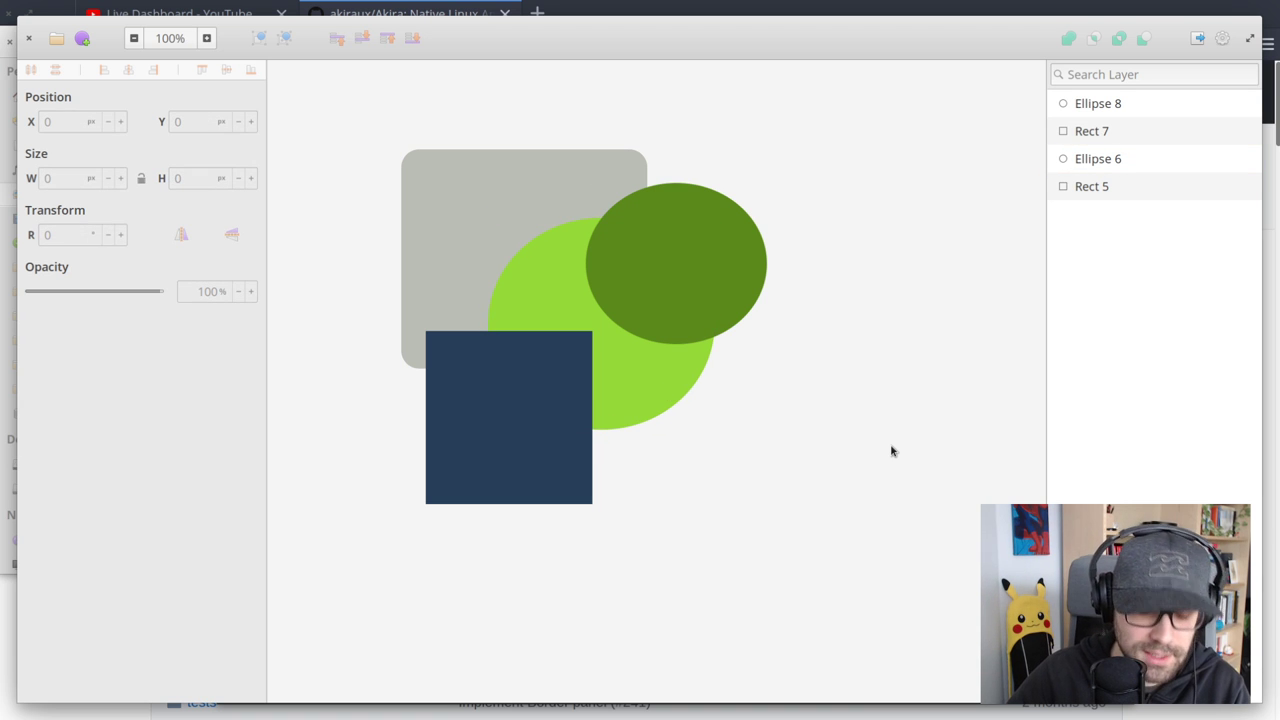
Draw a rectangle about 769 × 709 px around all four shapes and hide its fill
left_click_drag(348, 97, 856, 566)
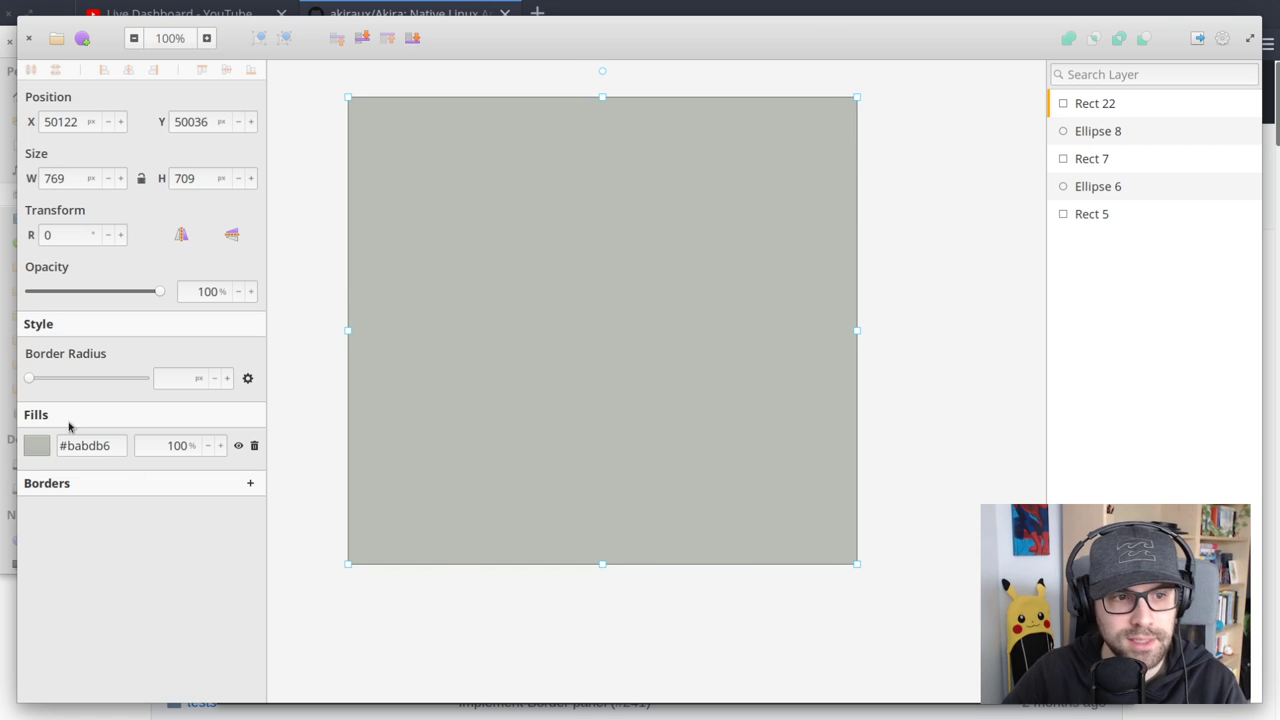
left_click(238, 446)
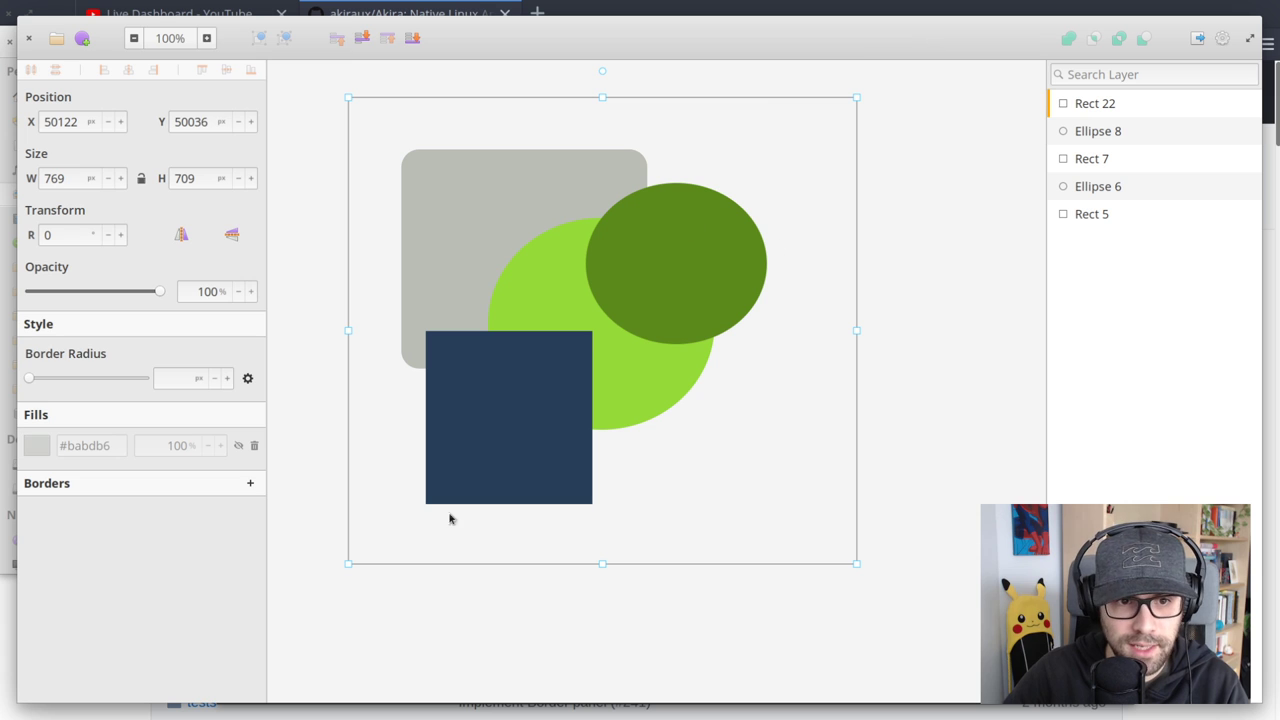
left_click(903, 418)
left_click(394, 568)
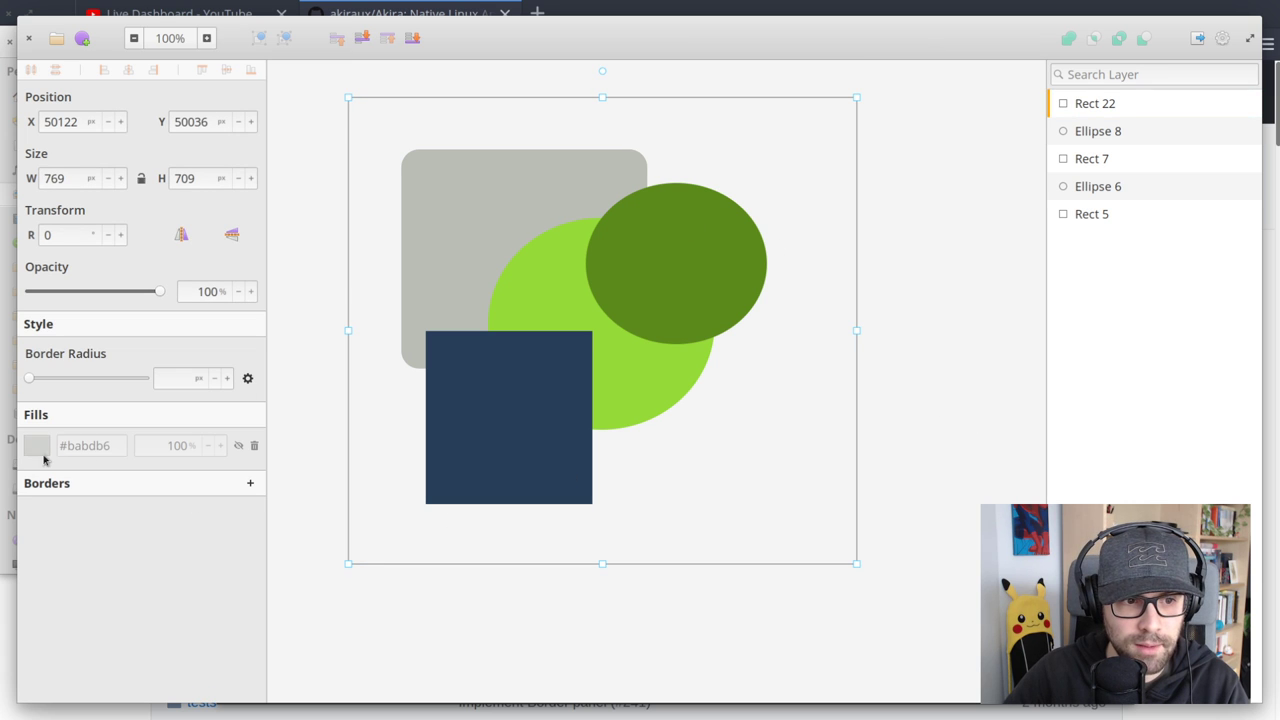
left_click(996, 392)
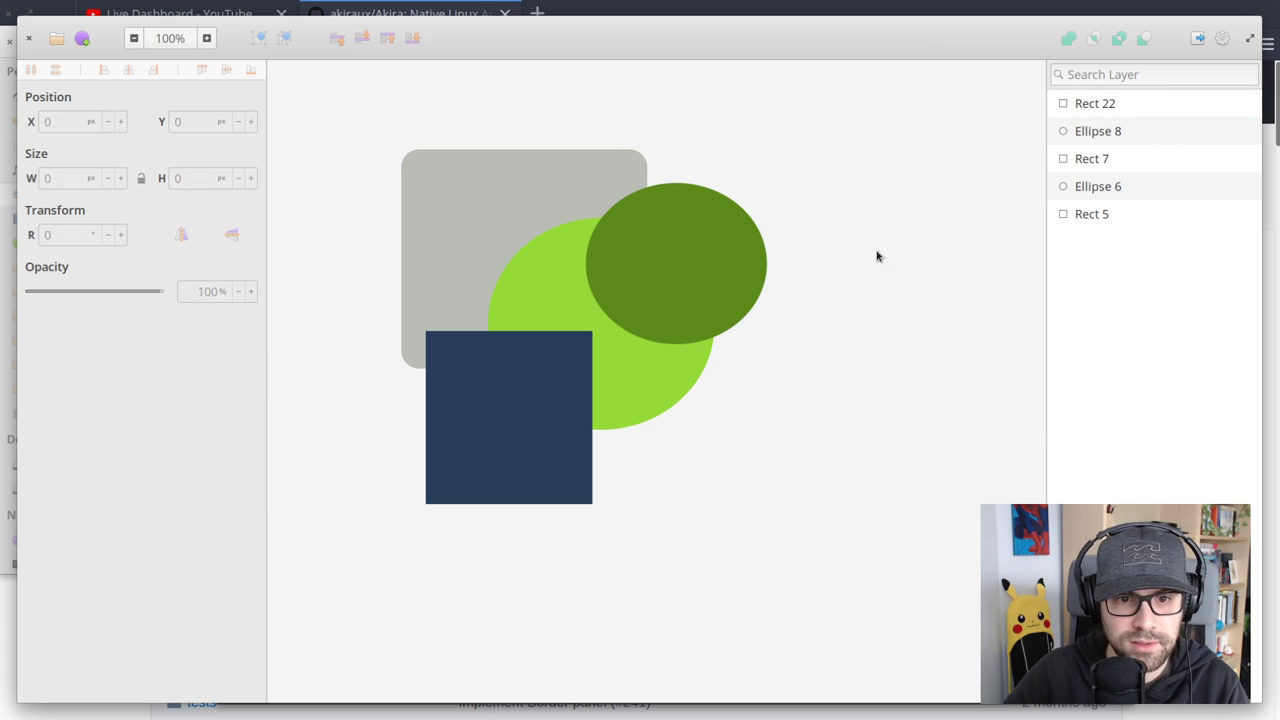
left_click(774, 146)
Rename the new surrounding rectangle's layer to "Slice 1" and deselect it
double_click(1086, 100)
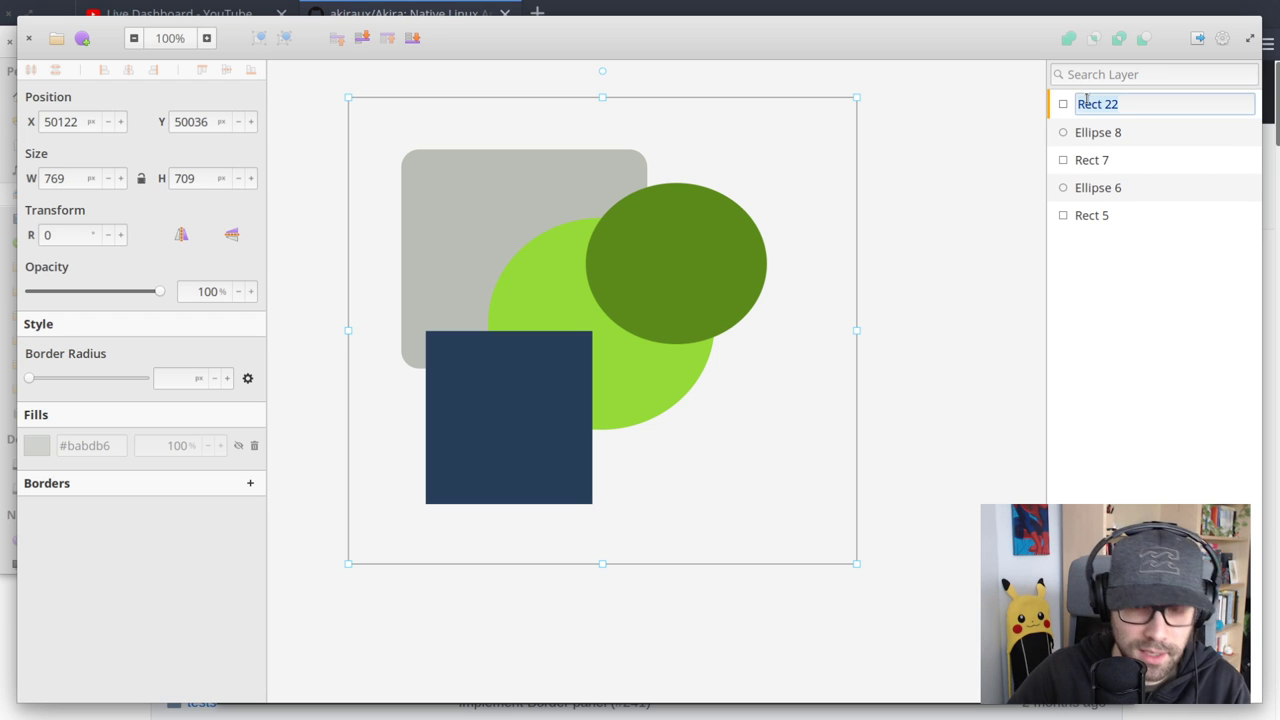
type("AS")
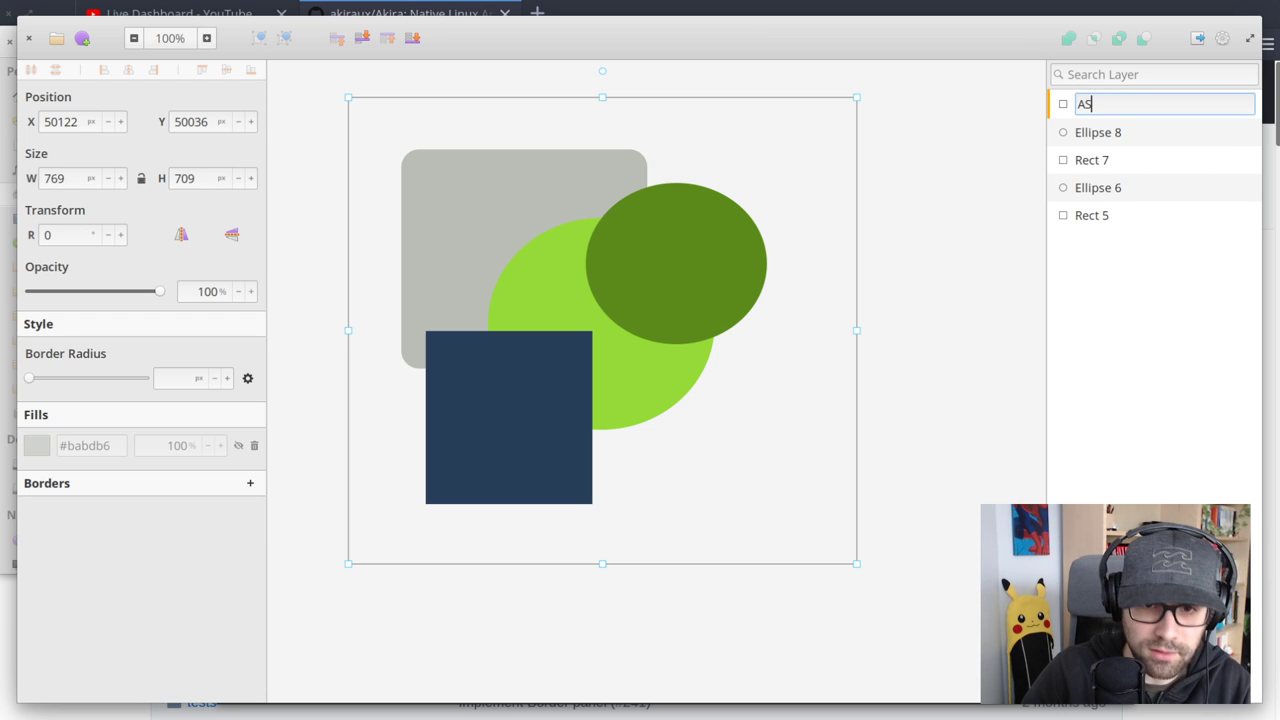
key("BackSpace")
key("BackSpace")
type("Slice 1")
key("Return")
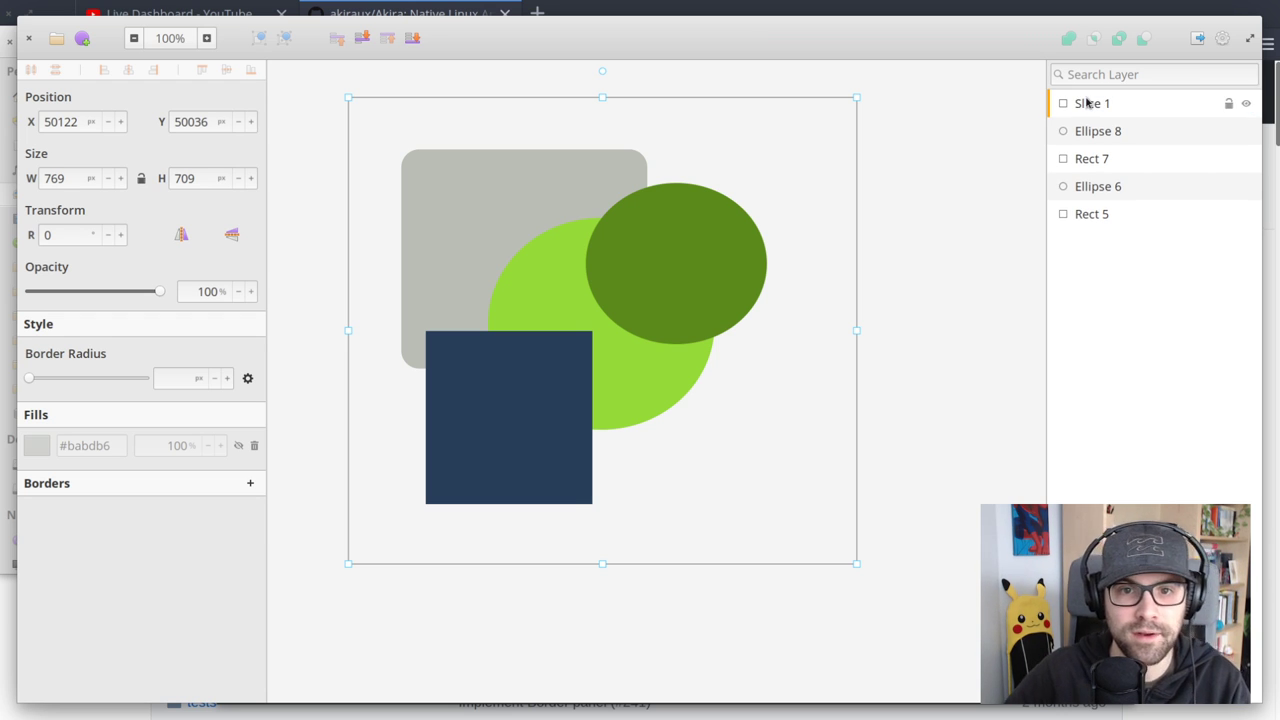
left_click(991, 134)
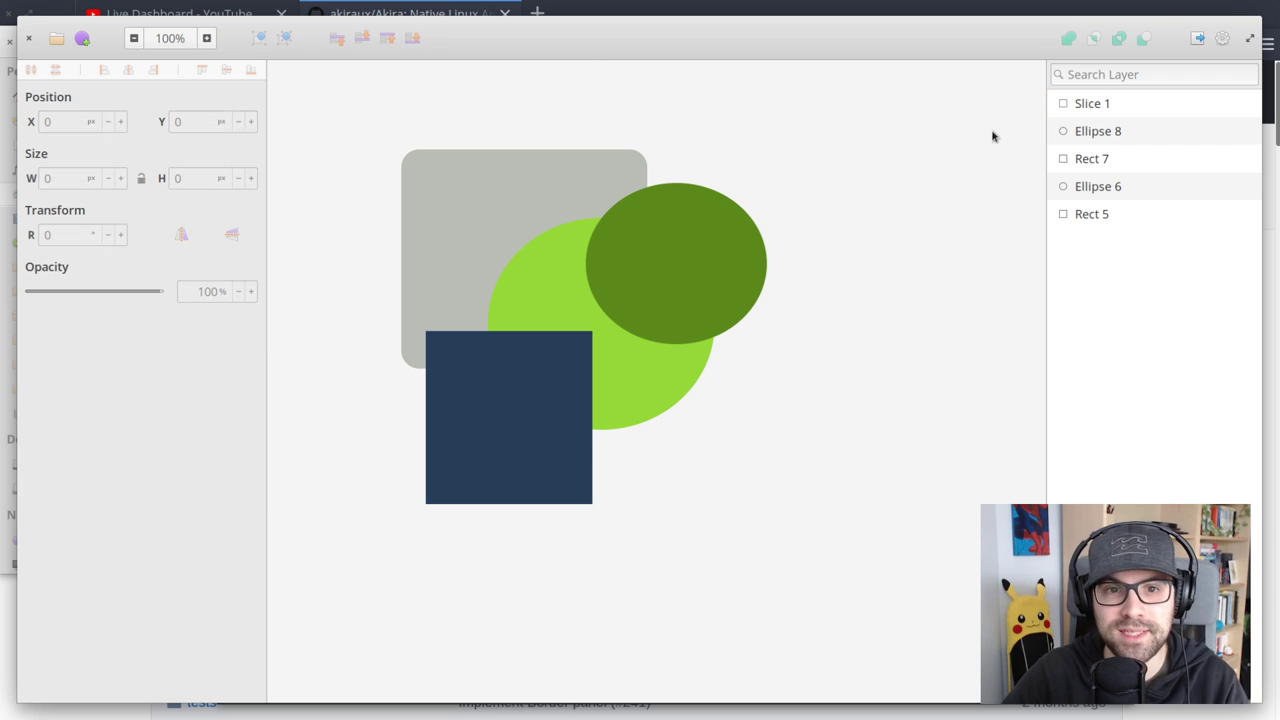
Select the Slice 1 rectangle, preview its current-selection export, and close the preview without exporting
left_click(802, 137)
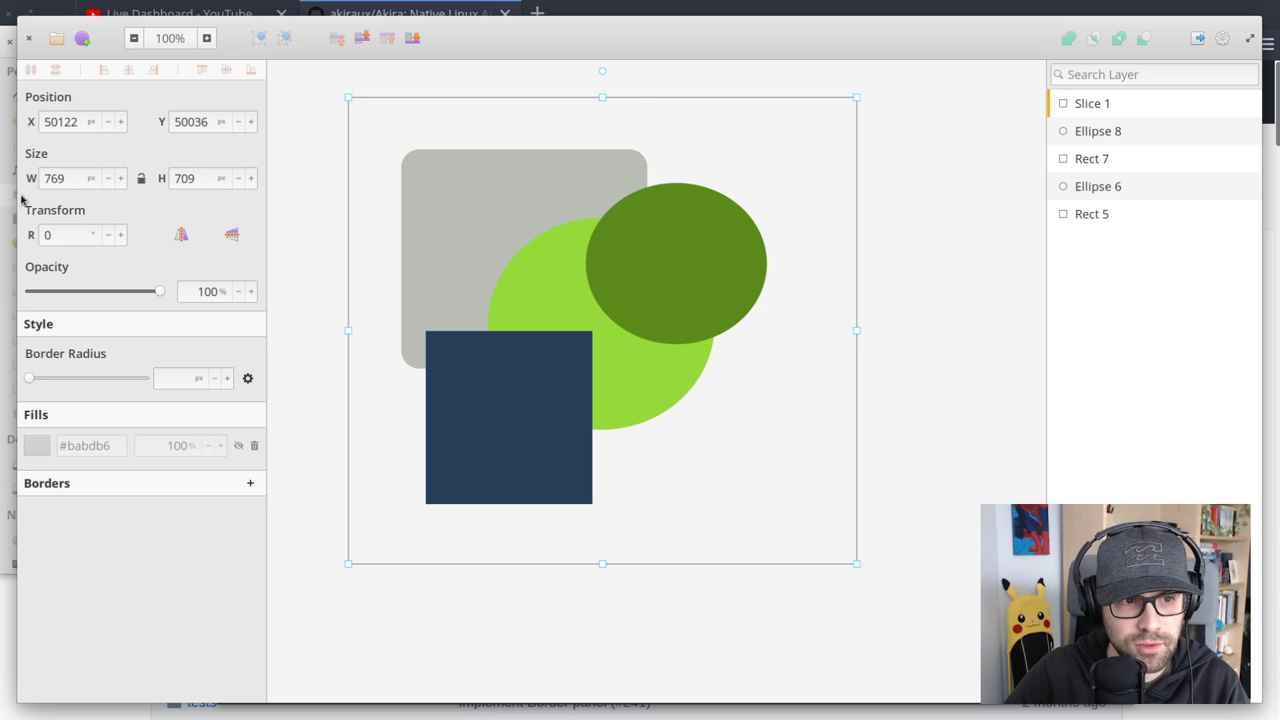
left_click(1197, 38)
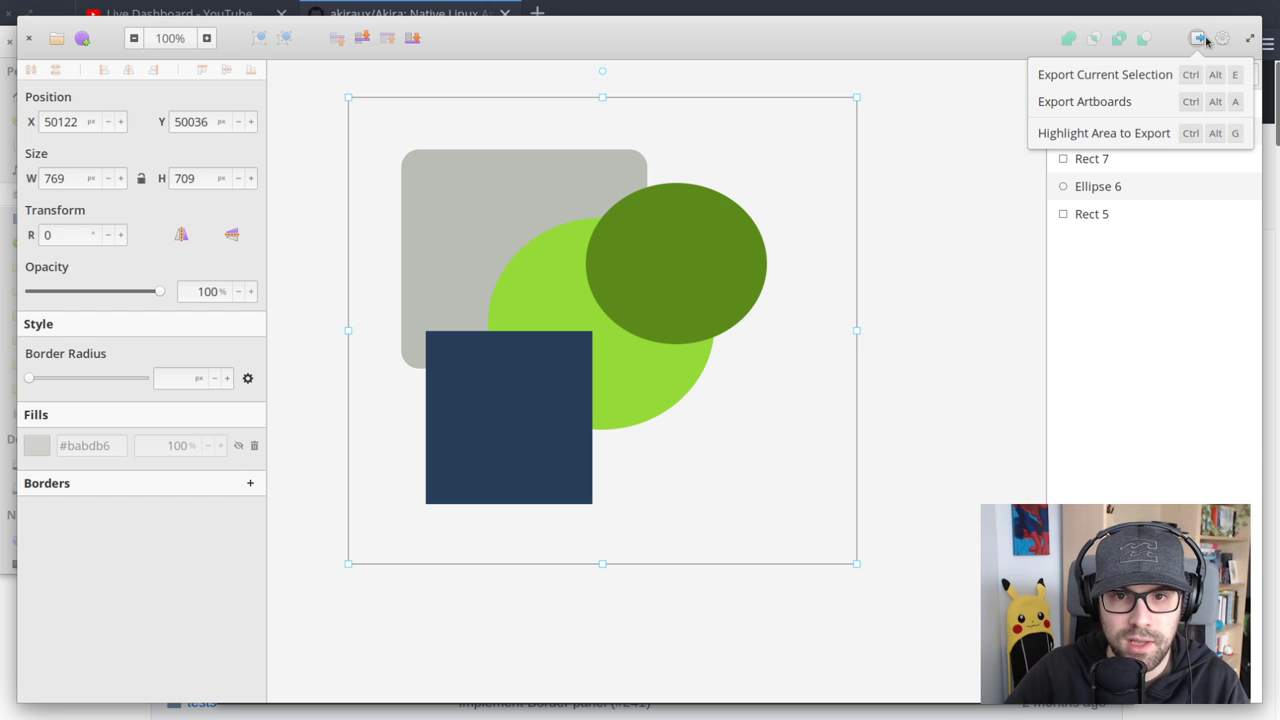
left_click(1140, 80)
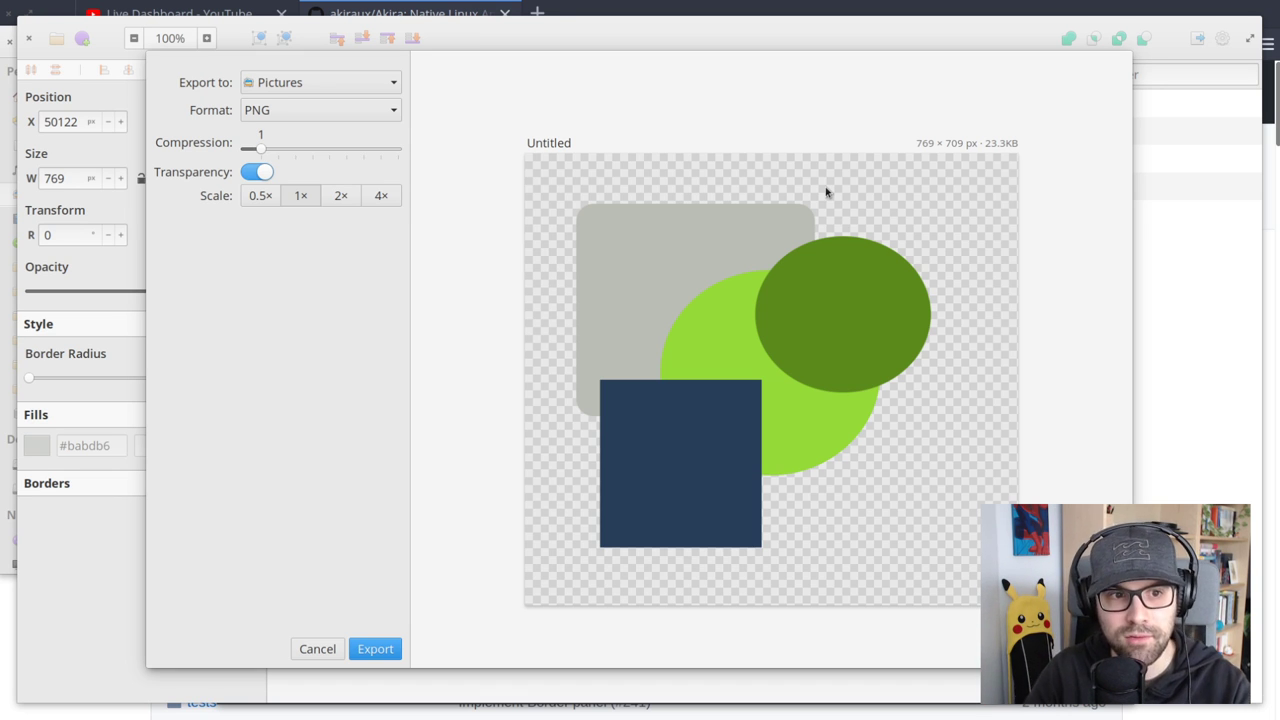
key("Escape")
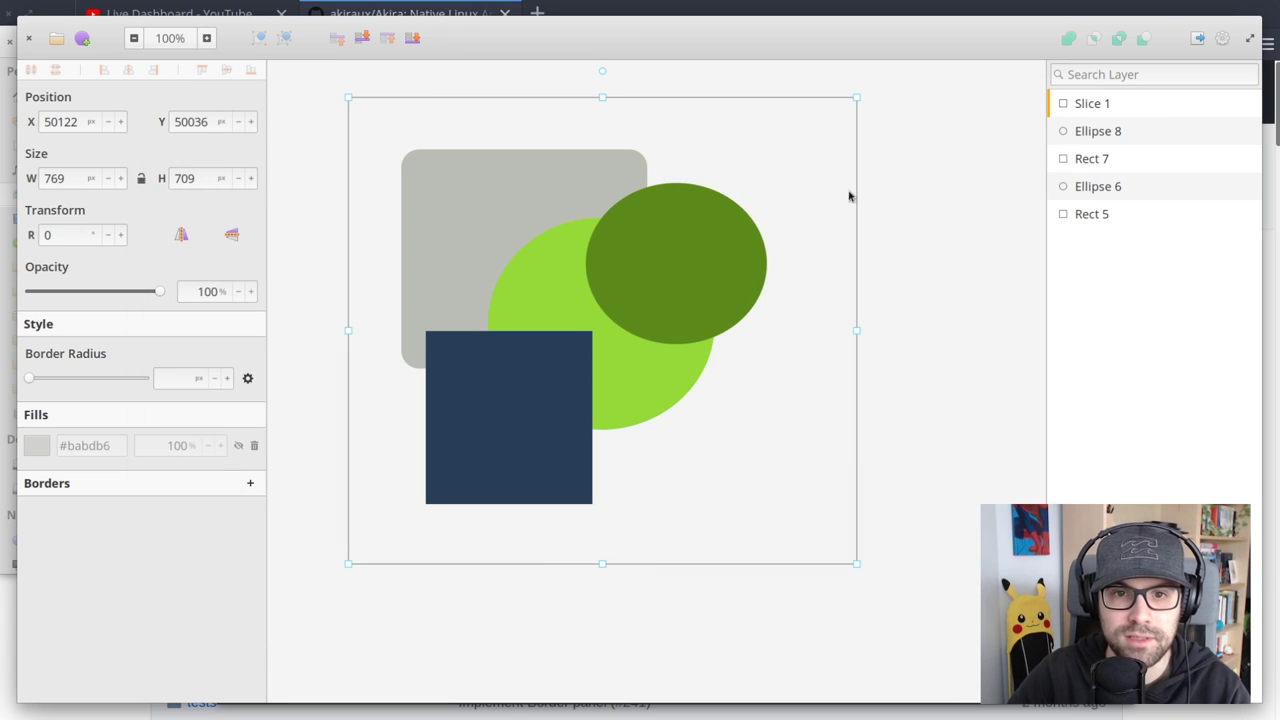
key("Escape")
Toggle the Slice 1 layer's visibility off and on, and delete the slice rectangle
left_click(1246, 104)
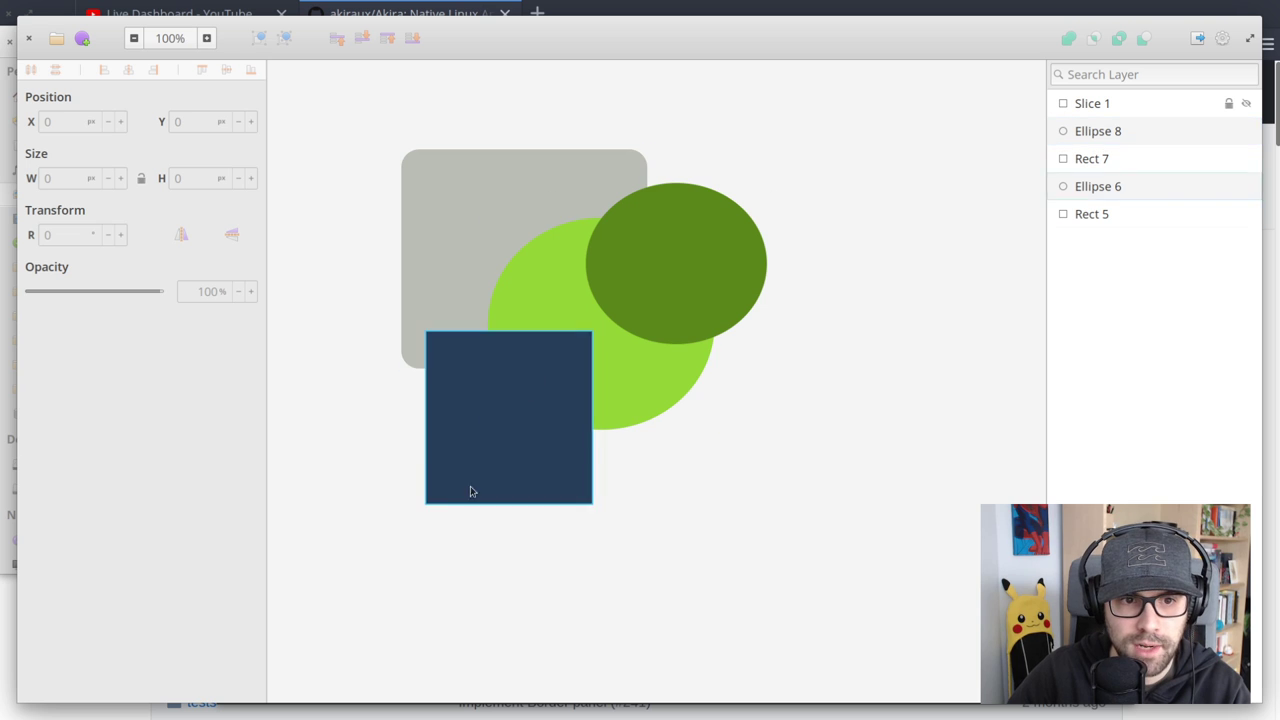
left_click(1247, 105)
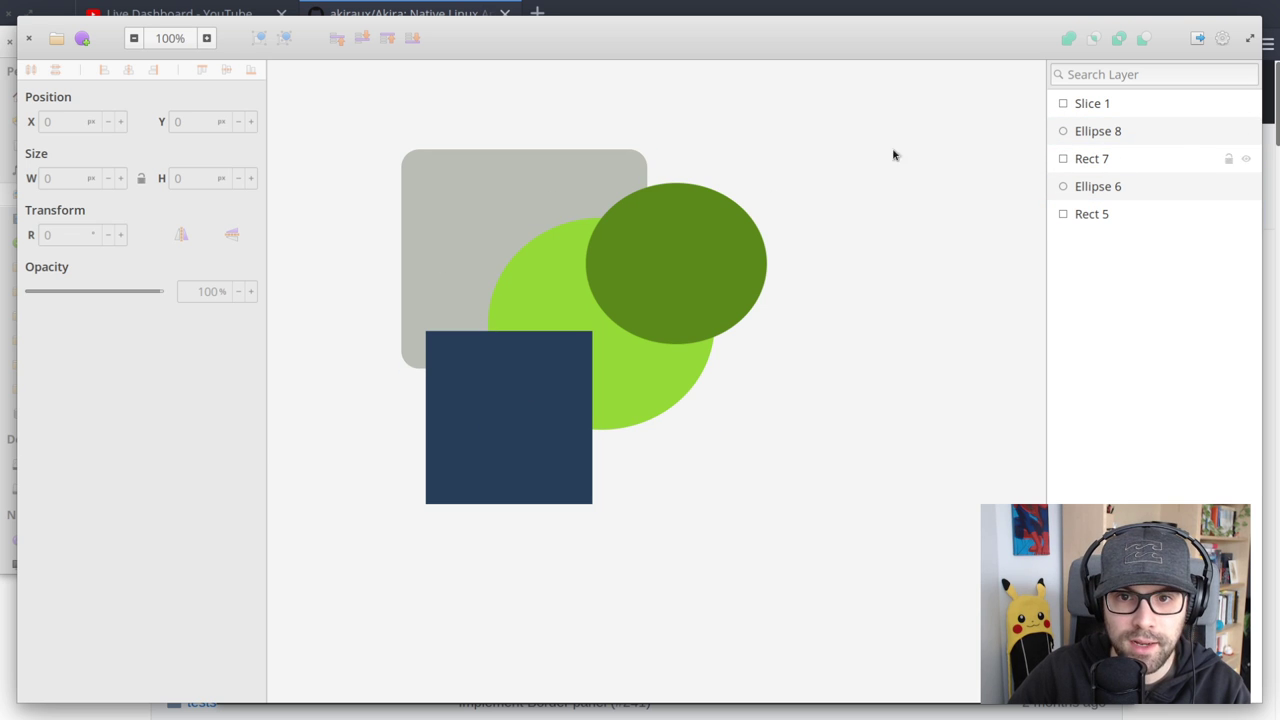
left_click(660, 109)
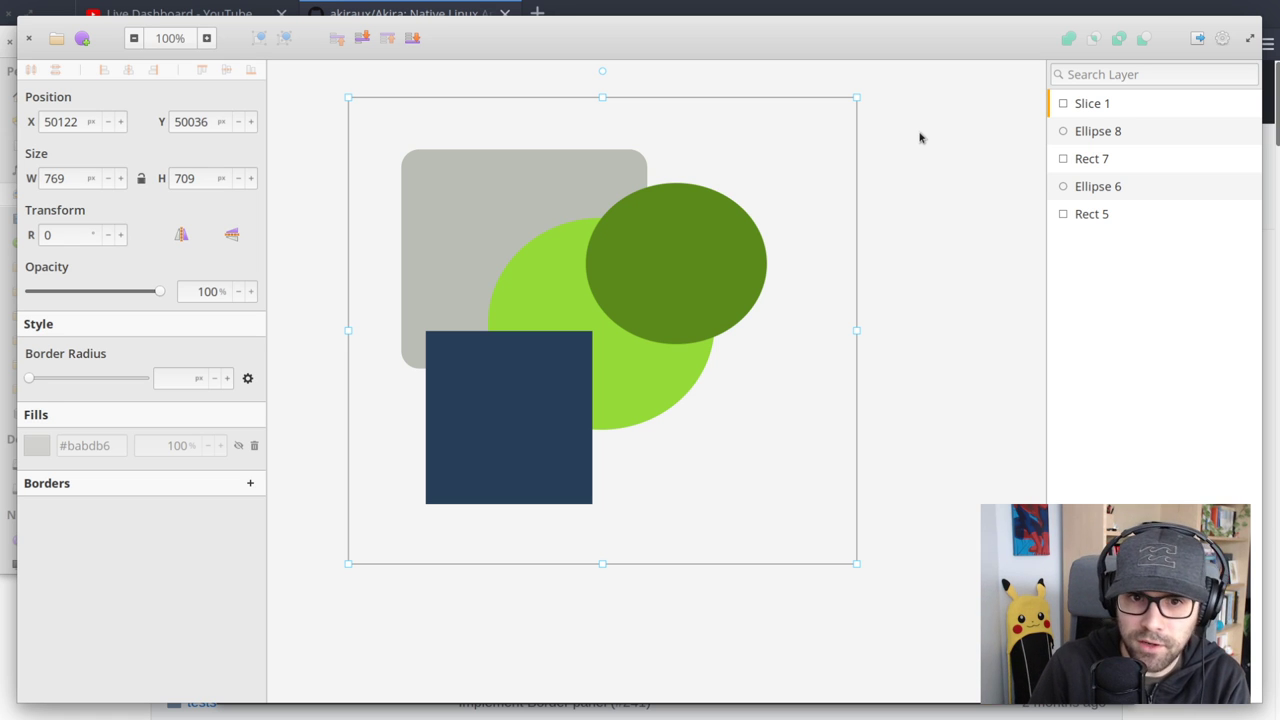
left_click(794, 149)
left_click(794, 149)
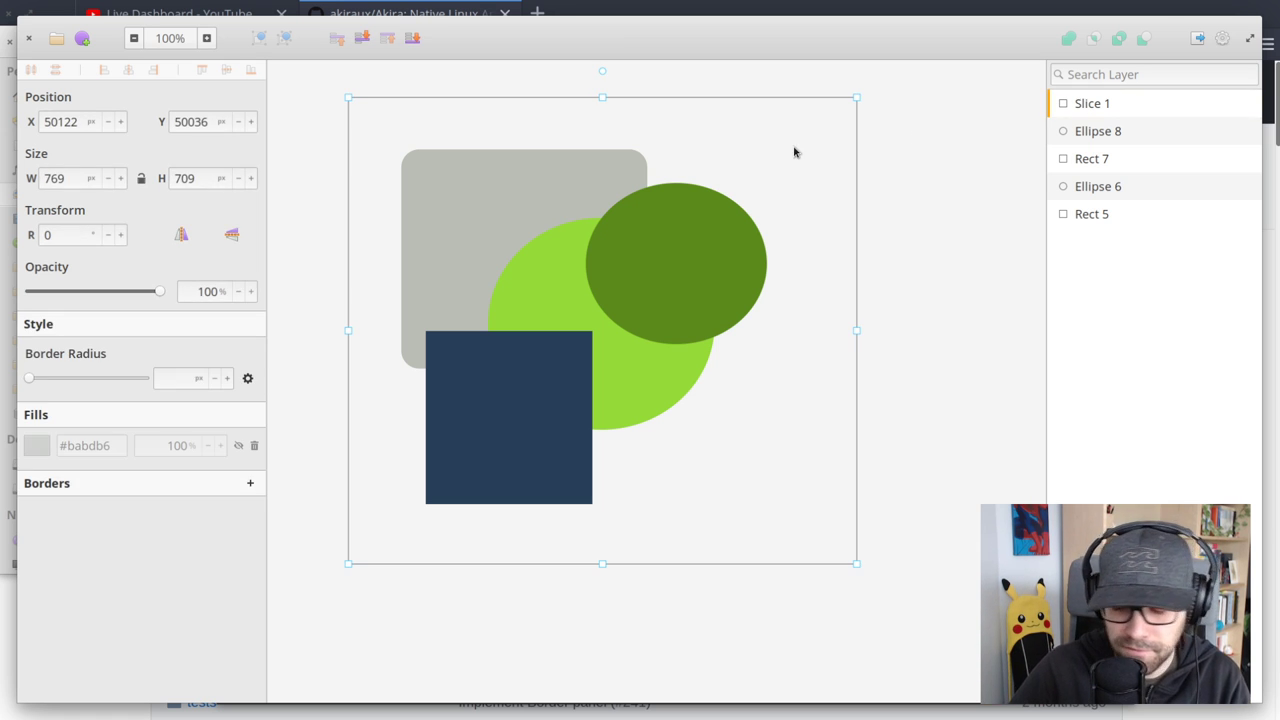
key("Delete")
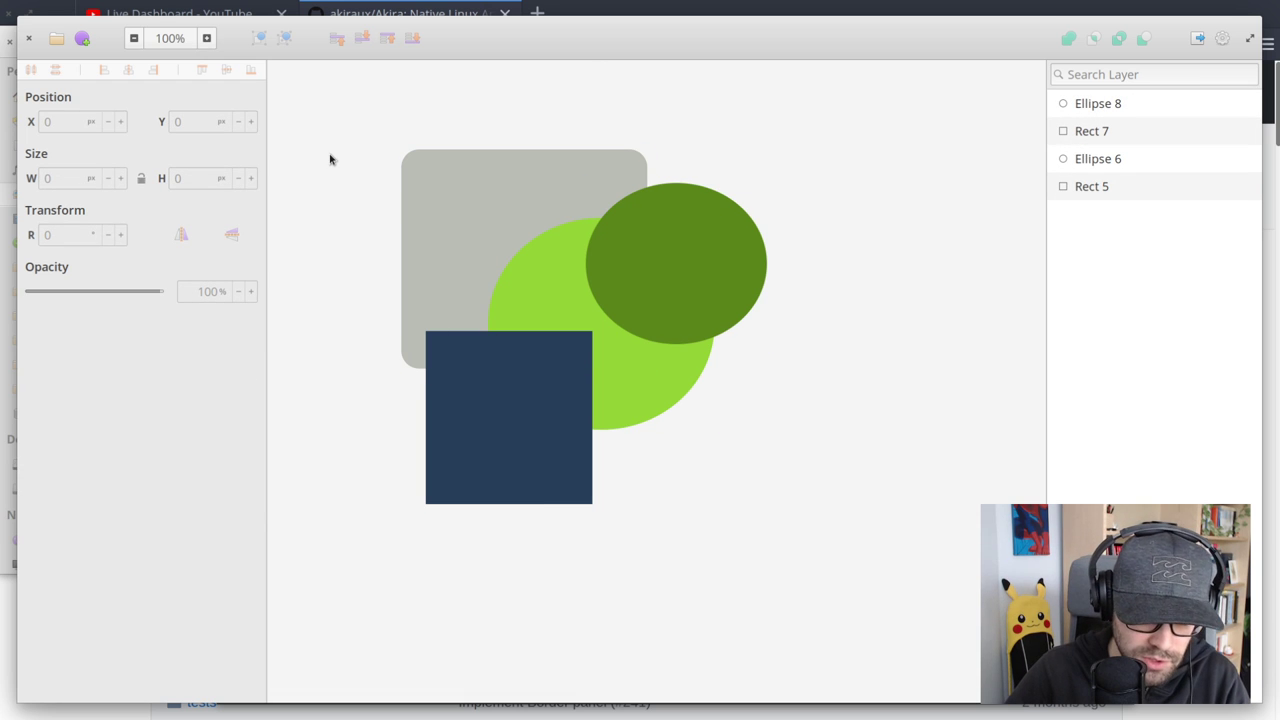
Try to highlight an export area enclosing all four shapes
left_click_drag(350, 99, 887, 596)
left_click_drag(886, 595, 886, 596)
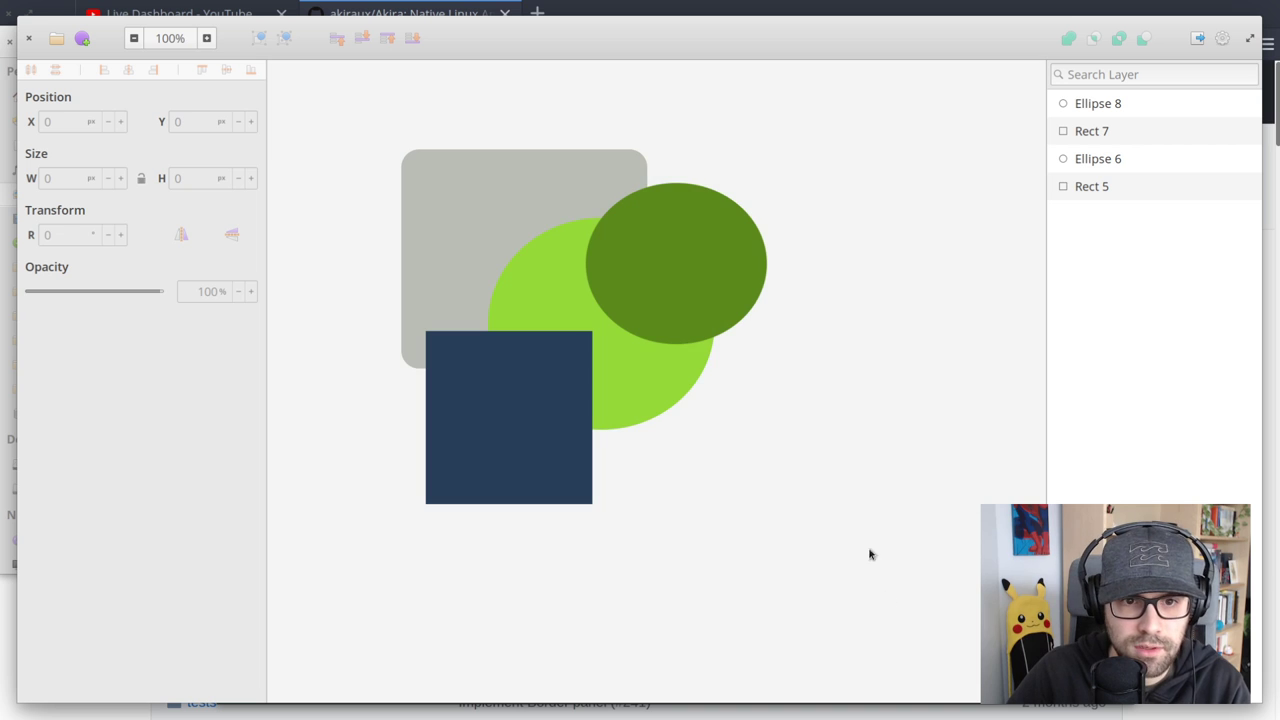
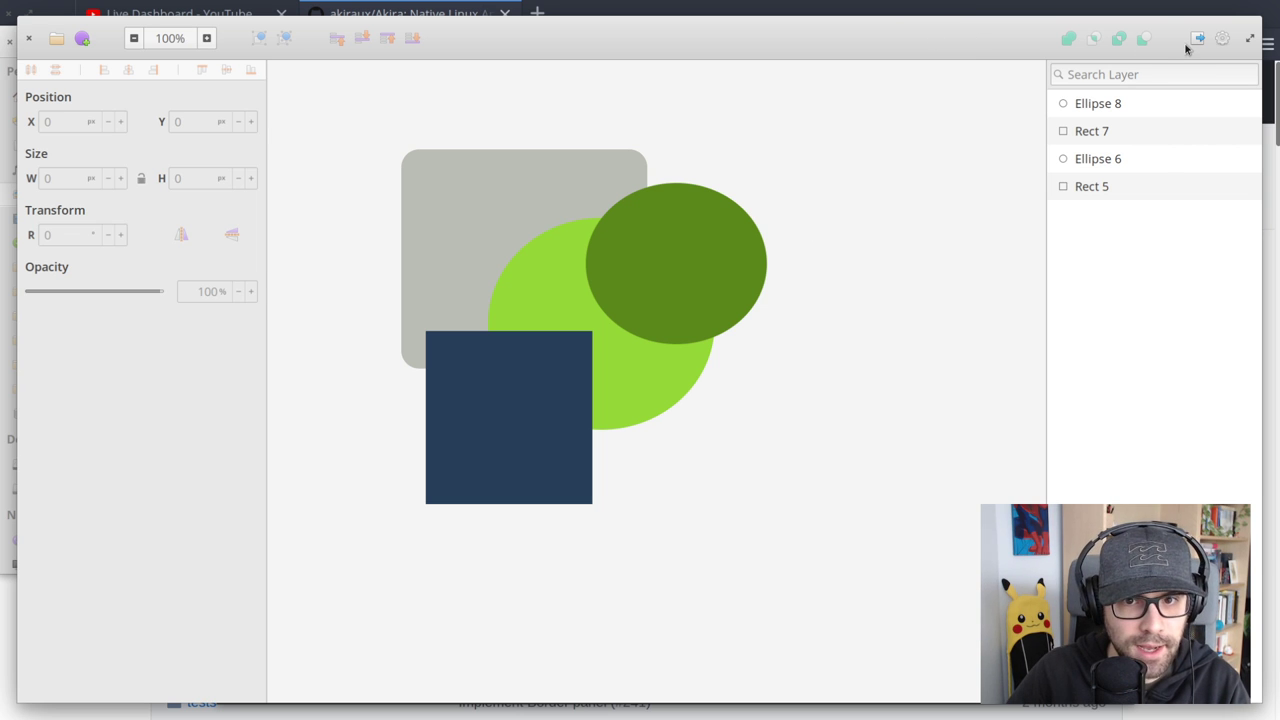
Move the navy square to the lower right of the light green ellipse and spread the two ellipses and gray rectangle outward
left_click_drag(571, 443, 794, 480)
left_click(578, 449)
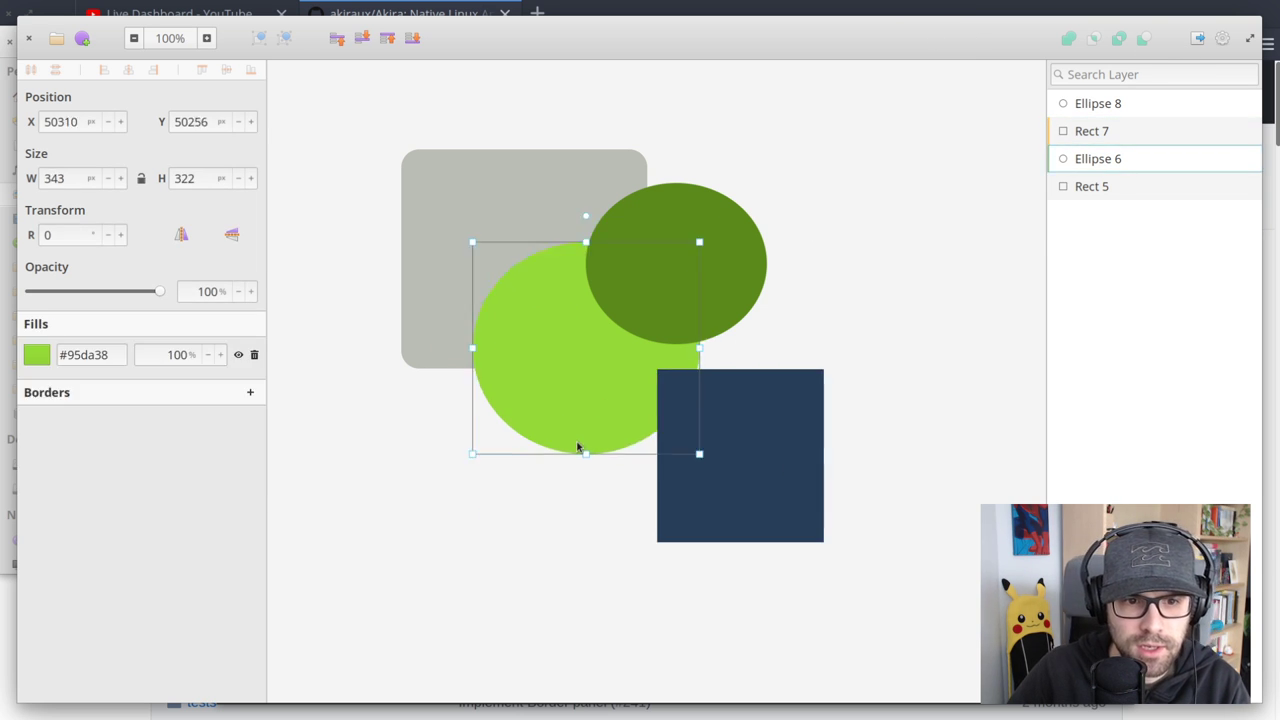
left_click_drag(578, 449, 567, 479)
left_click_drag(469, 154, 455, 148)
left_click_drag(691, 237, 709, 215)
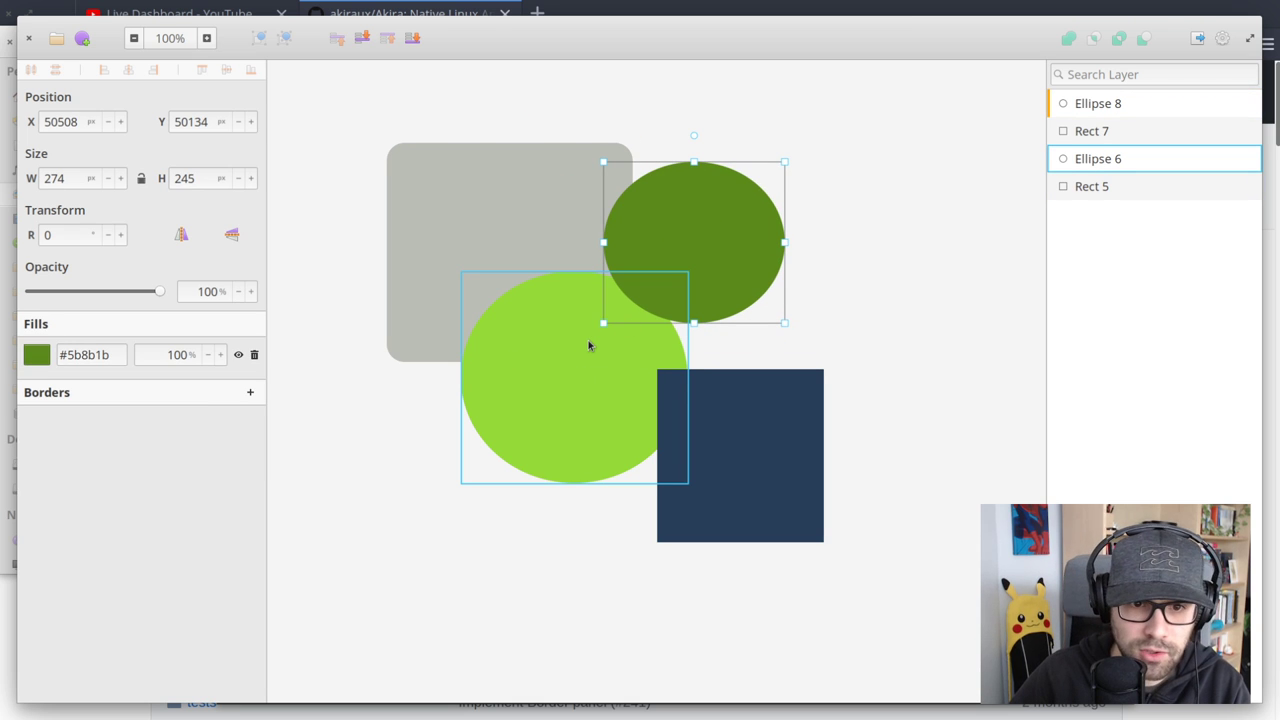
Nudge the selected dark green ellipse straight upward to Y 50094 px
key("Up")
key("Up")
key("Up")
key("Up")
key("Up")
key("Up")
key("Up")
key("Up")
key("Up")
key("Up")
key("Up")
key("Up")
key("Up")
key("Up")
key("Up")
key("Up")
key("Up")
key("Up")
key("Up")
key("Up")
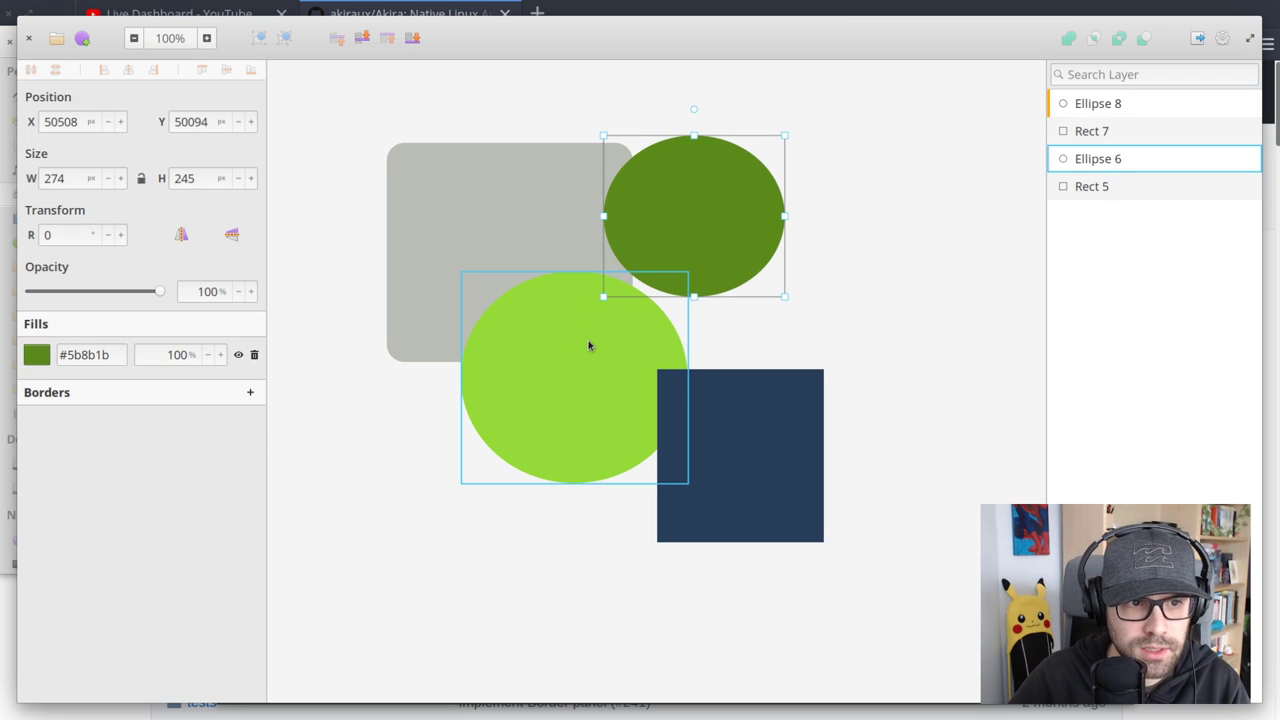
Move the dark green ellipse clear of the gray rectangle to X 50591 px and nudge it up to Y 50071 px
left_click(866, 266)
left_click_drag(738, 195, 784, 237)
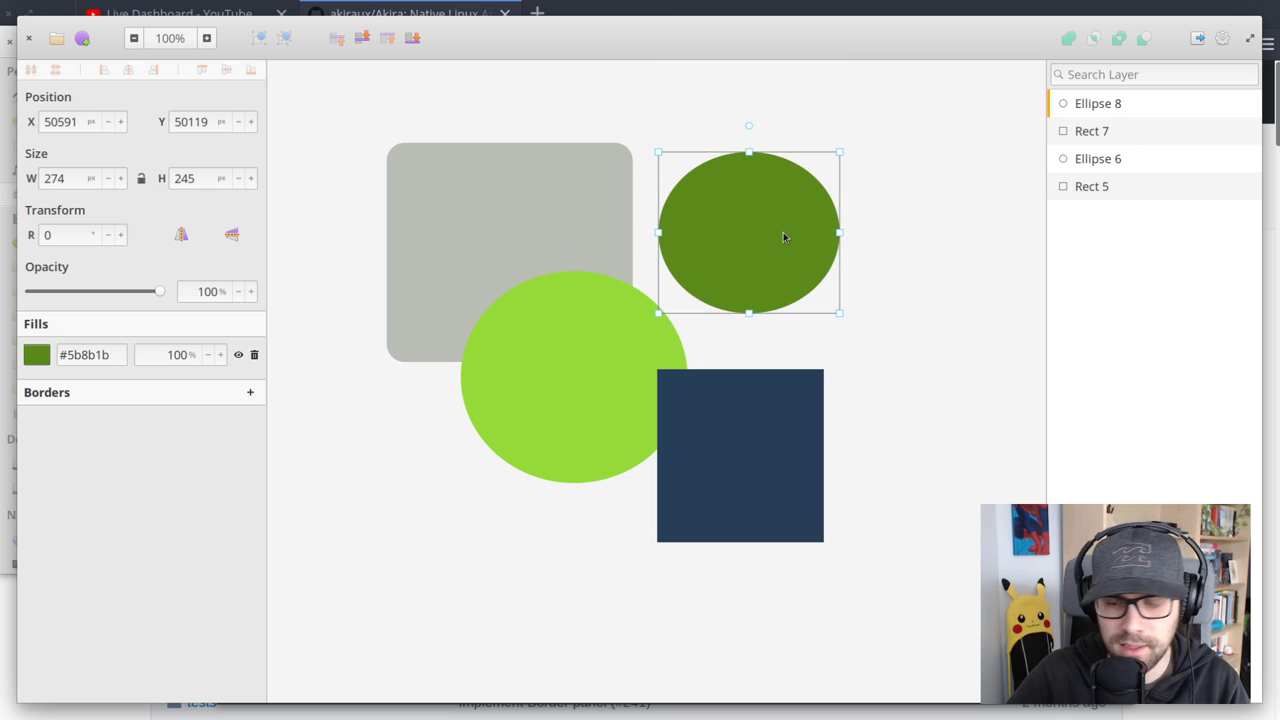
key("Up")
key("Up")
key("Up")
key("Up")
key("Up")
key("Up")
key("Up")
key("Up")
key("Up")
key("Up")
key("Up")
key("Up")
key("Up")
key("Up")
key("Up")
key("Up")
key("Up")
key("Up")
key("Up")
key("Up")
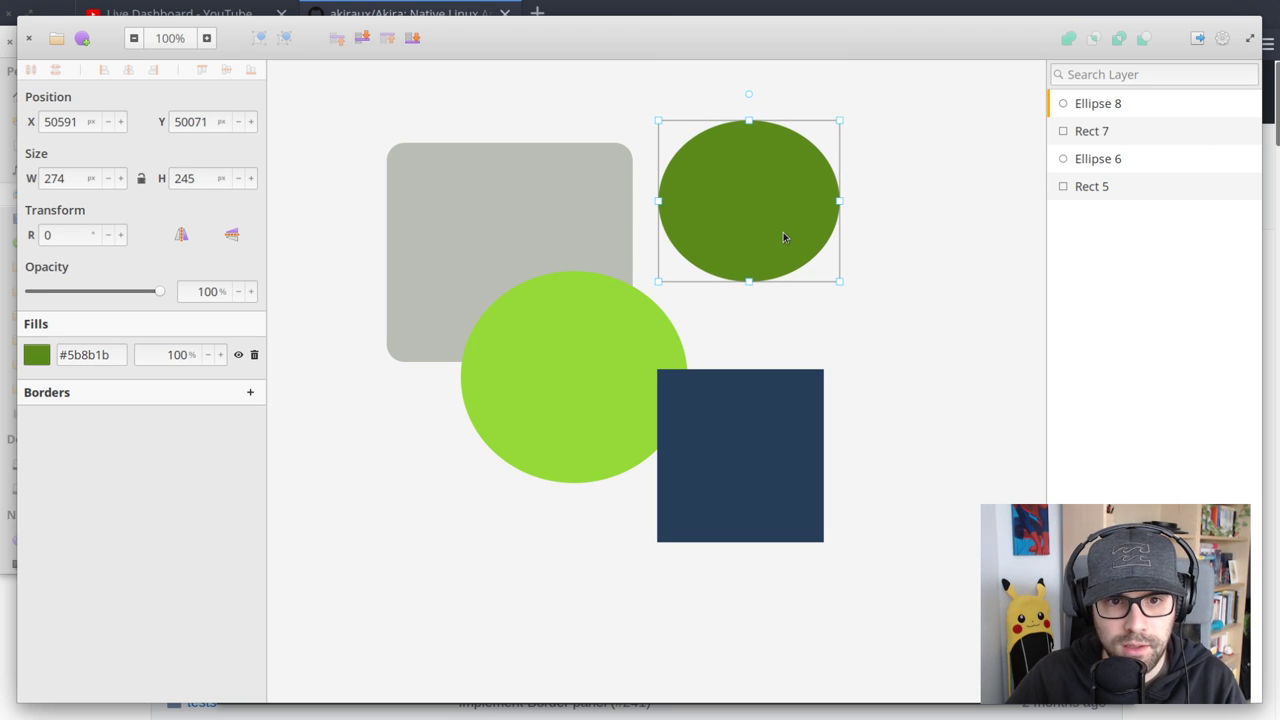
Move the dark green ellipse back over the gray rectangle and light green ellipse, to about X 50467, Y 50175 px
left_click(890, 163)
left_click_drag(690, 214, 608, 283)
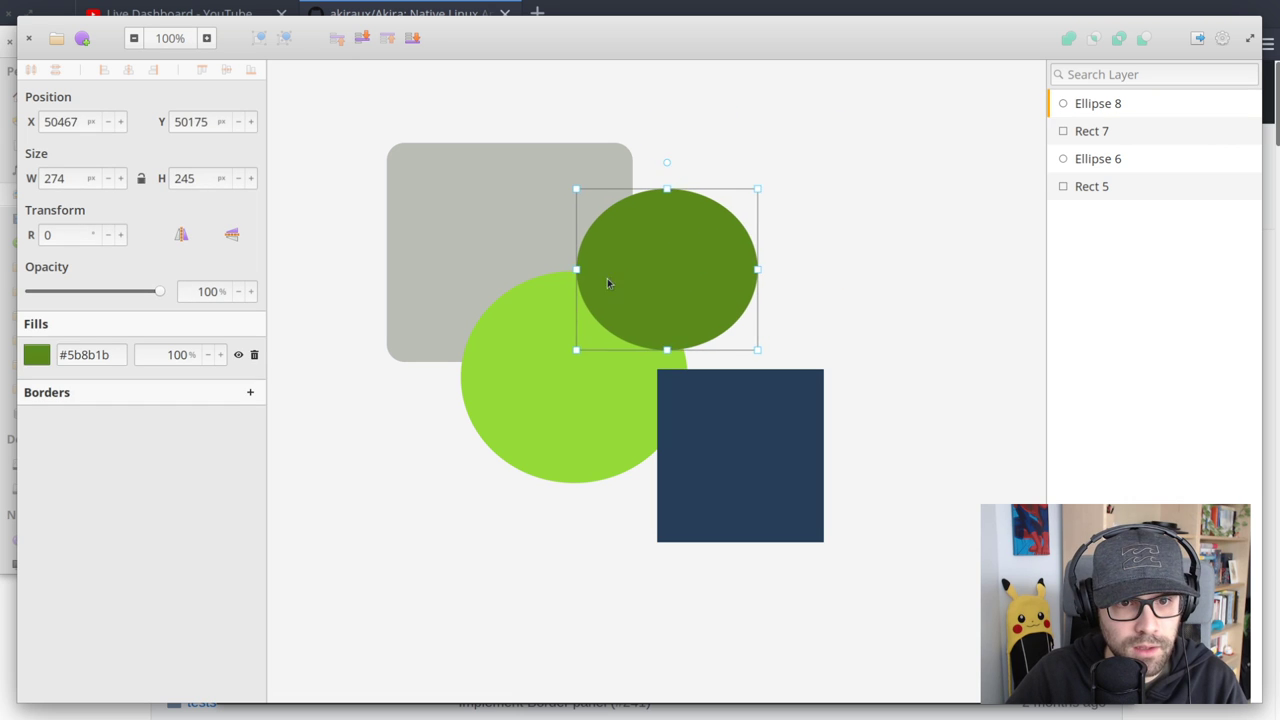
Shift the light green ellipse slightly down and left to about X 50278, Y 50316 px, fine-tuning it with small nudges
left_click_drag(493, 408, 488, 426)
key("Up")
key("Up")
key("Up")
key("Up")
key("Up")
key("Up")
key("Up")
key("Up")
key("Up")
key("Up")
key("Up")
key("Up")
key("Left")
key("Left")
key("Left")
key("Left")
key("Left")
key("Left")
key("Left")
key("Left")
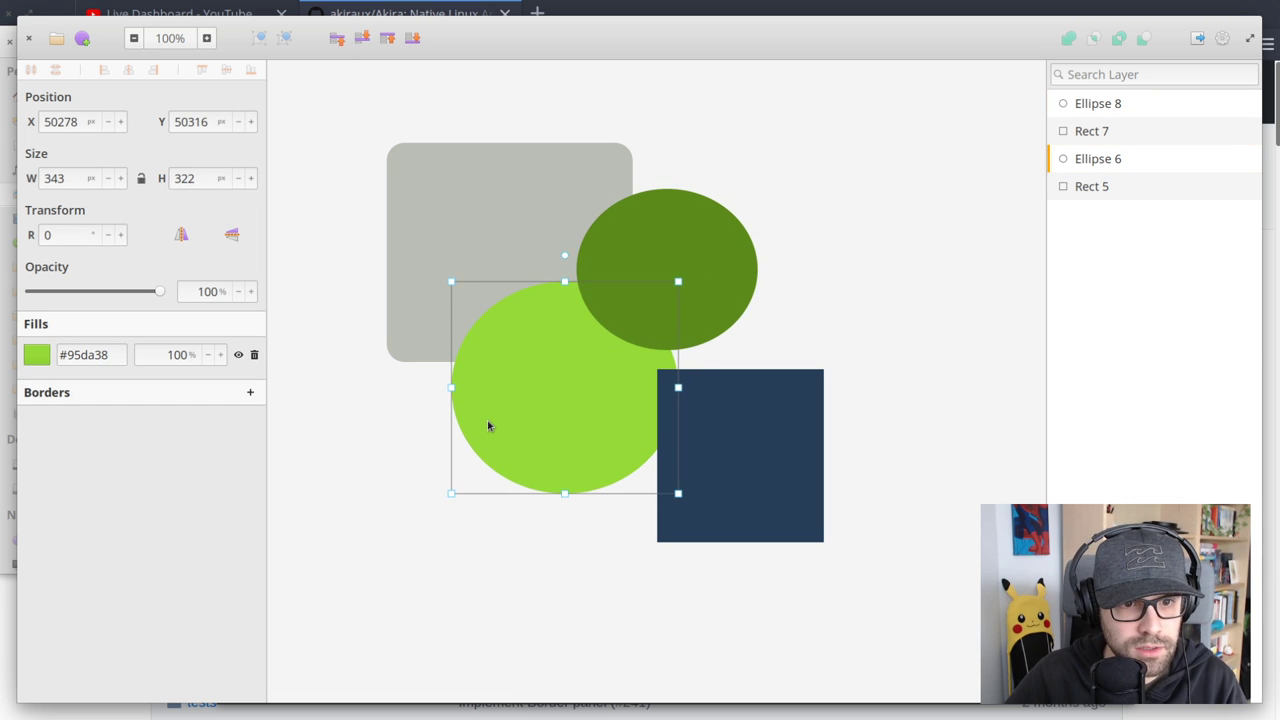
Nudge the light green ellipse left to X 50234 px, clear of the navy square, and up to Y 50298 px
key("Left")
key("Left")
key("Left")
key("Left")
key("Left")
key("Left")
key("Left")
key("Left")
key("Left")
key("Left")
key("Left")
key("Left")
key("Left")
key("Left")
key("Left")
key("Left")
key("Left")
key("Left")
key("Left")
key("Left")
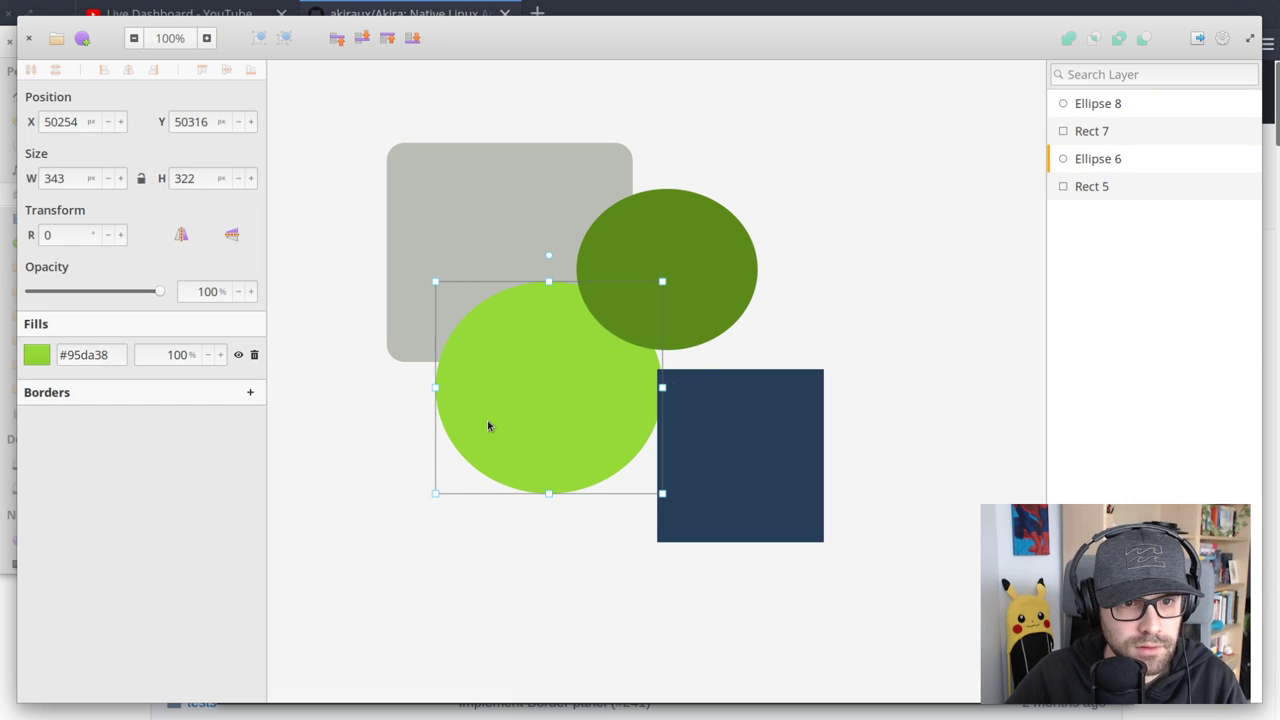
key("Left")
key("Left")
key("Left")
key("Left")
key("Left")
key("Left")
key("Left")
key("Left")
key("Left")
key("Left")
key("Left")
key("Left")
key("Left")
key("Left")
key("Left")
key("Left")
key("Left")
key("Left")
key("Left")
key("Left")
key("Up")
key("Up")
key("Up")
key("Up")
key("Up")
key("Up")
key("Up")
key("Up")
key("Up")
key("Up")
key("Up")
key("Up")
key("Up")
key("Up")
key("Up")
key("Up")
key("Up")
key("Up")
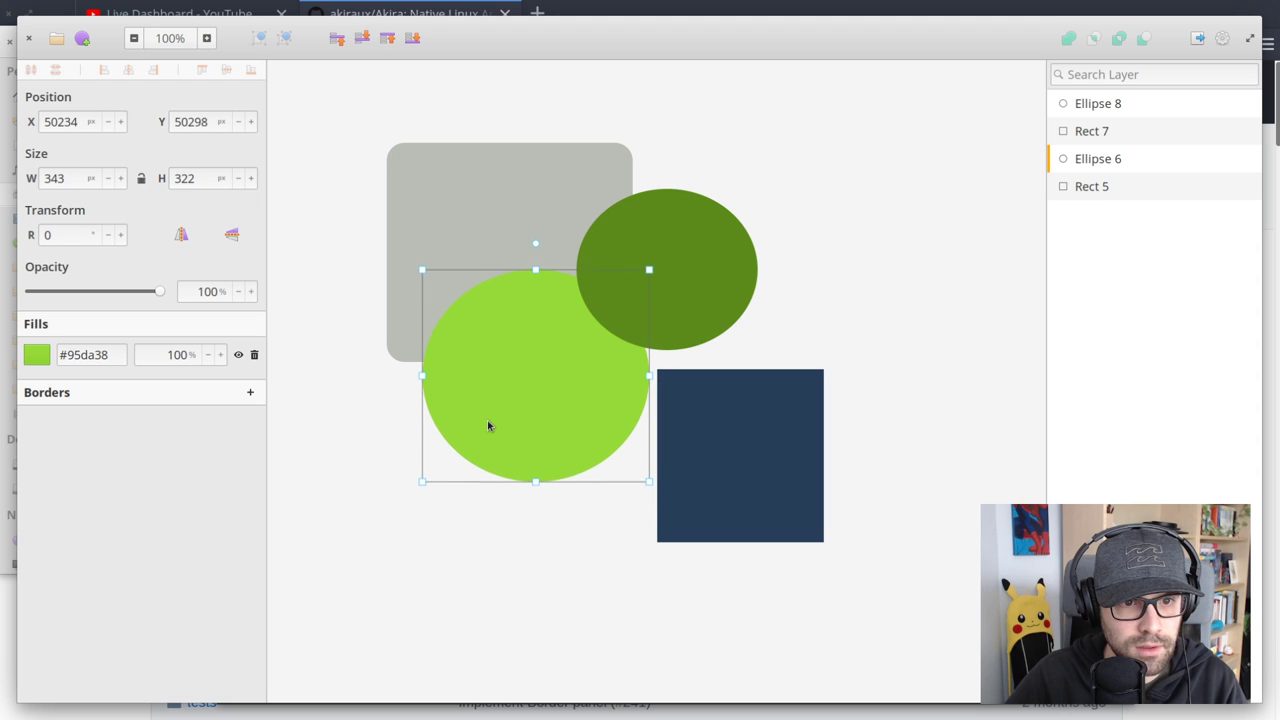
Nudge the light green ellipse up and left to X 50196 px, Y 50278 px, over the gray rectangle's lower edge
key("Up")
key("Up")
key("Up")
key("Up")
key("Up")
key("Up")
key("Up")
key("Up")
key("Up")
key("Up")
key("Left")
key("Left")
key("Left")
key("Left")
key("Left")
key("Left")
key("Left")
key("Left")
key("Left")
key("Left")
key("Left")
key("Left")
key("Left")
key("Left")
key("Left")
key("Left")
key("Left")
key("Left")
key("Left")
key("Left")
key("Up")
key("Up")
key("Up")
key("Up")
key("Up")
key("Up")
key("Up")
key("Up")
key("Up")
key("Up")
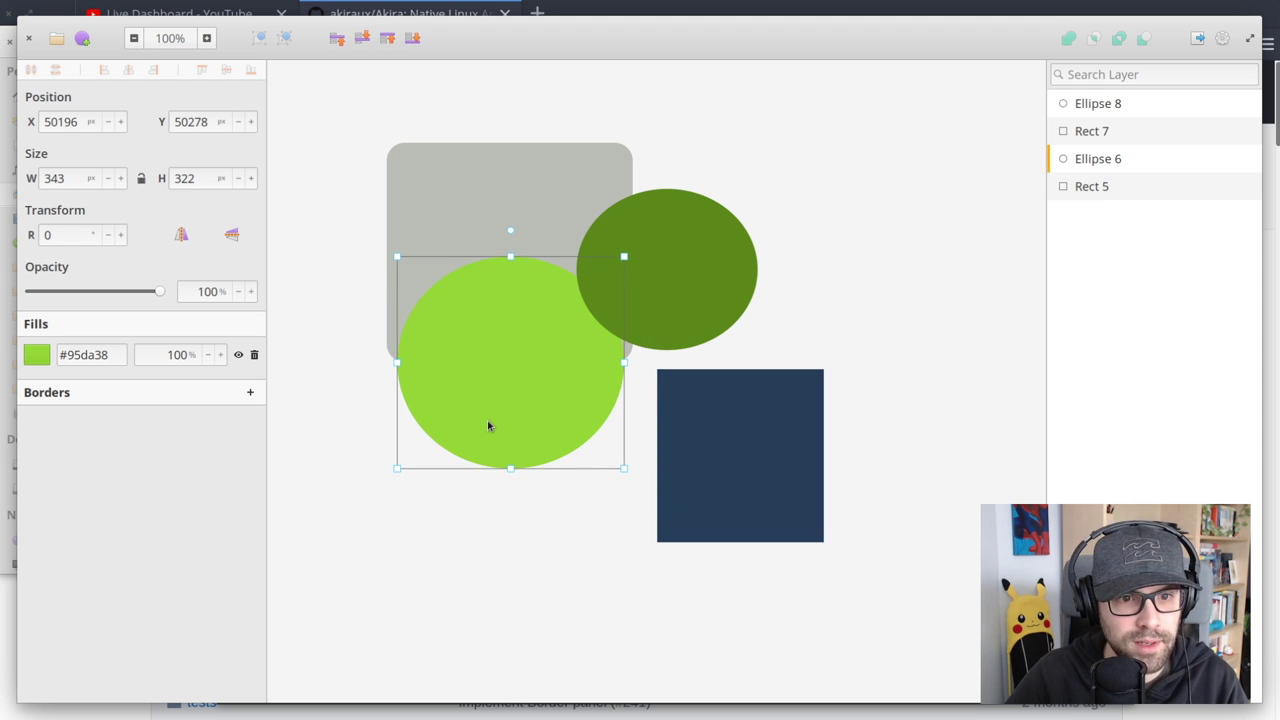
Lower the light green ellipse one level behind the gray rectangle and raise it back in front
key("ctrl+Down")
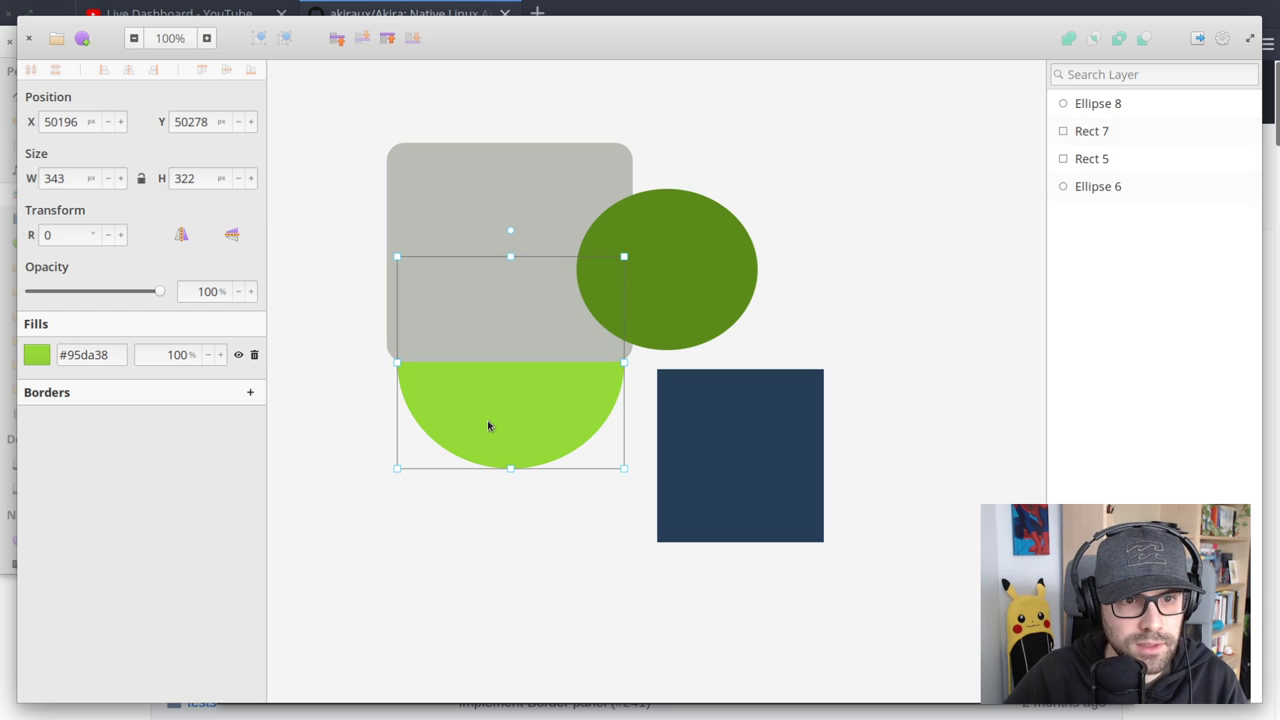
key("ctrl+Up")
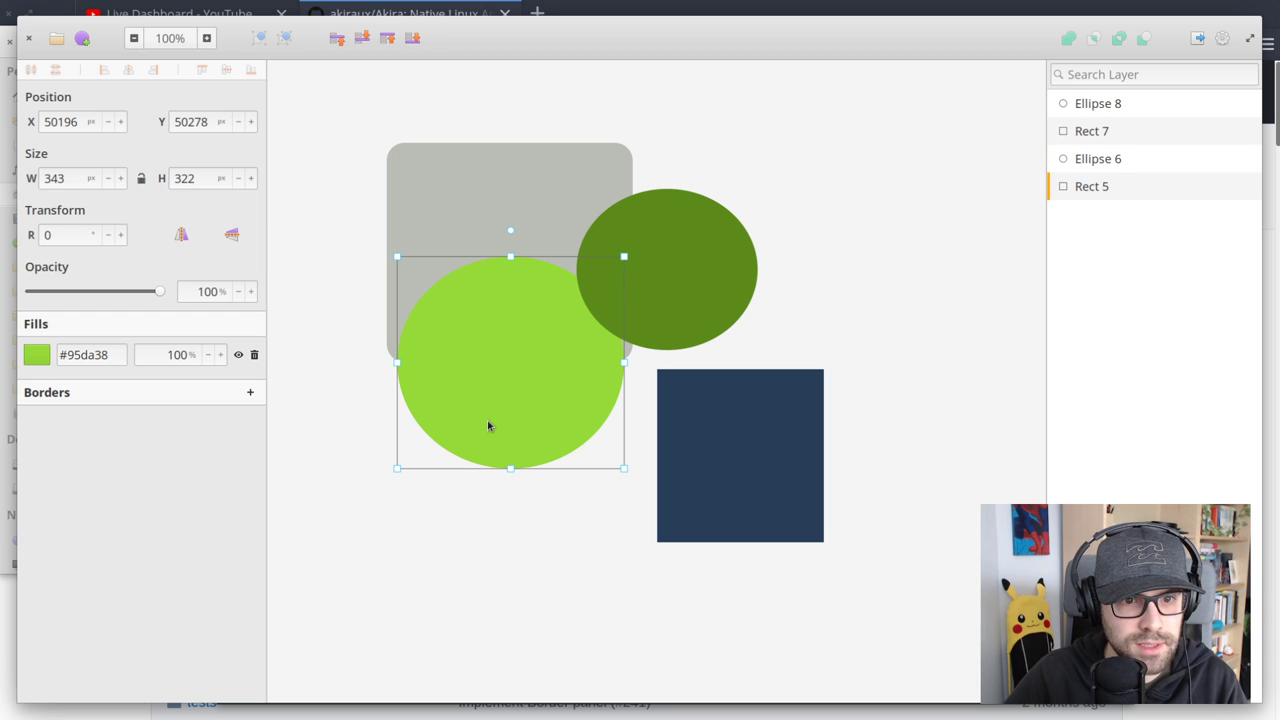
Move the light green ellipse clear to the upper right, the navy square left, and the dark green ellipse to about X 50452, Y 50230 px
left_click_drag(488, 426, 863, 254)
left_click_drag(766, 480, 683, 480)
left_click_drag(667, 280, 657, 316)
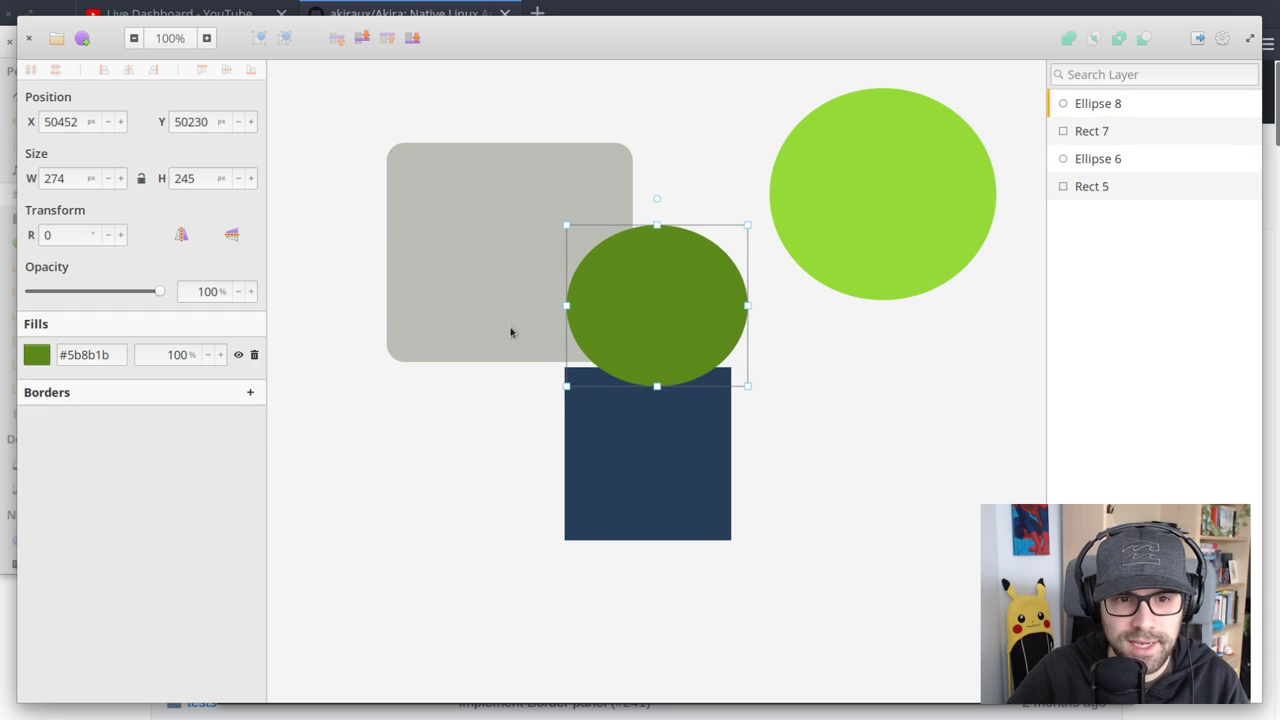
Rearrange the four shapes into an overlapping cluster, with the gray rectangle at about X 50238, Y 50146 px beneath the navy square and dark green ellipse
left_click_drag(510, 332, 510, 337)
left_click_drag(600, 457, 577, 474)
left_click_drag(686, 320, 678, 317)
left_click_drag(973, 215, 899, 356)
left_click_drag(643, 334, 668, 223)
left_click_drag(563, 549, 572, 495)
left_click_drag(471, 362, 510, 384)
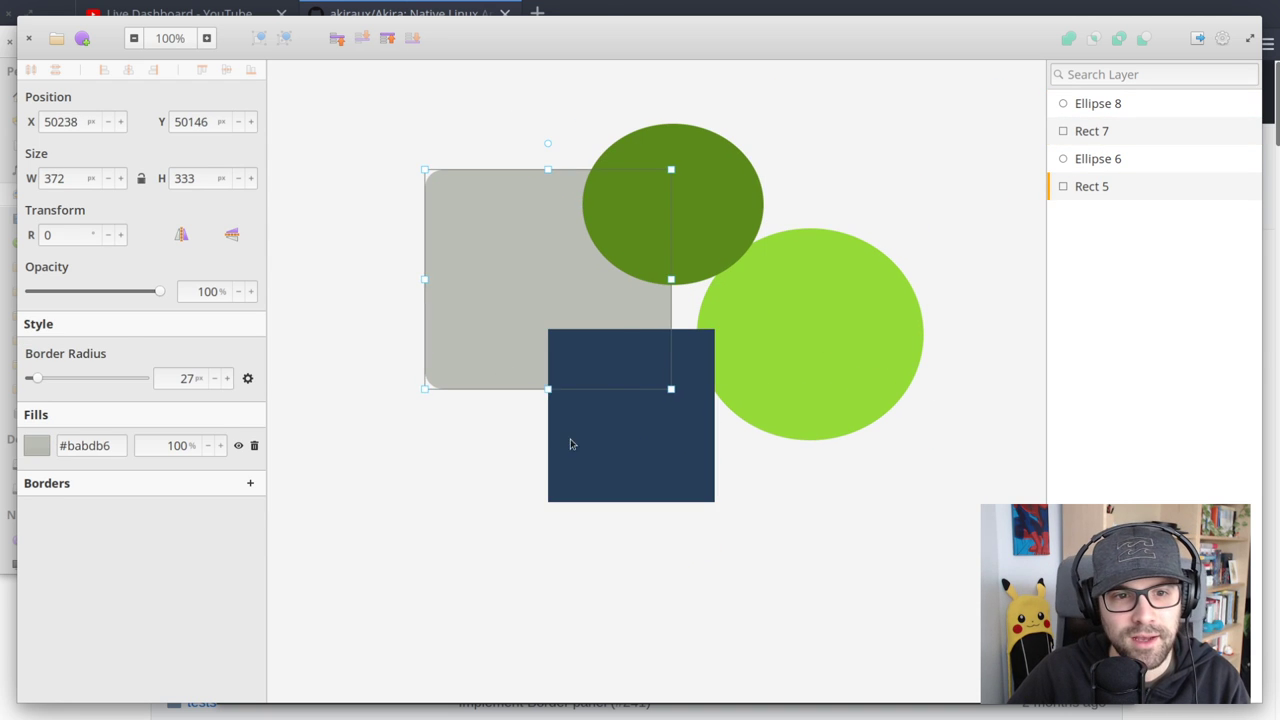
Move and nudge the dark green ellipse until it overlaps the gray, navy and light green shapes at about X 50480, Y 50319 px
left_click_drag(665, 244, 863, 530)
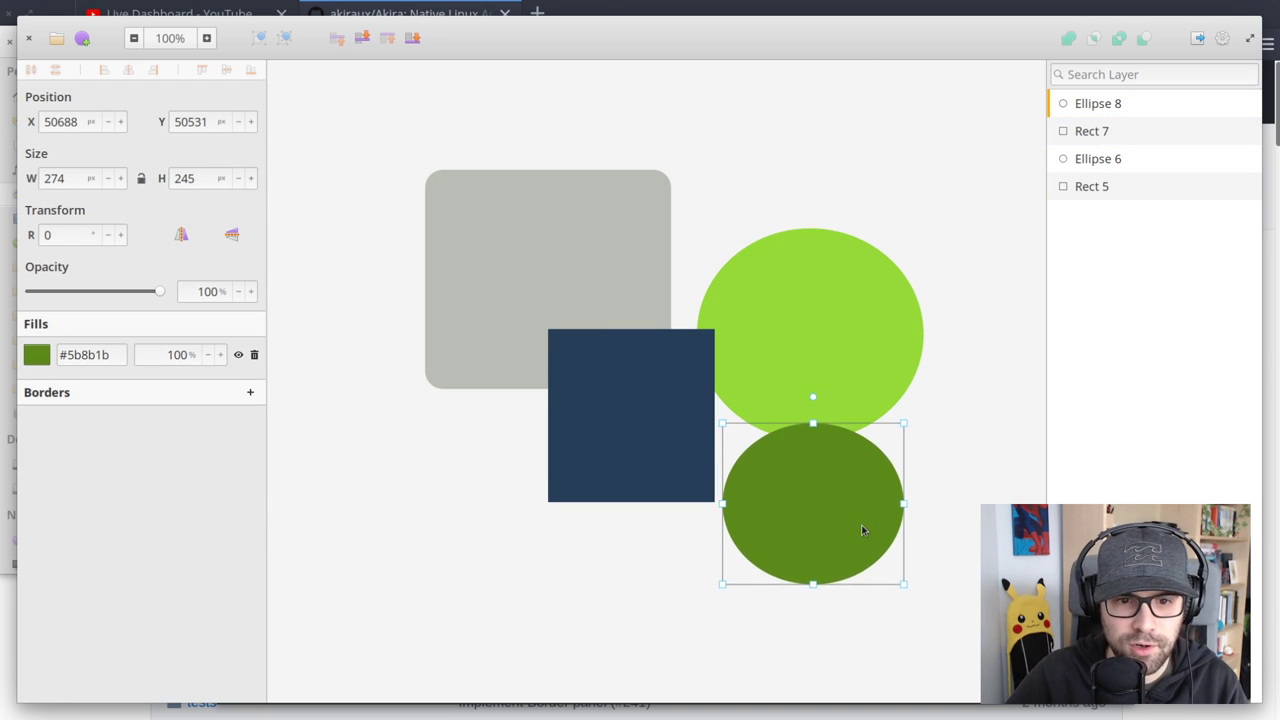
key("Up")
key("Left")
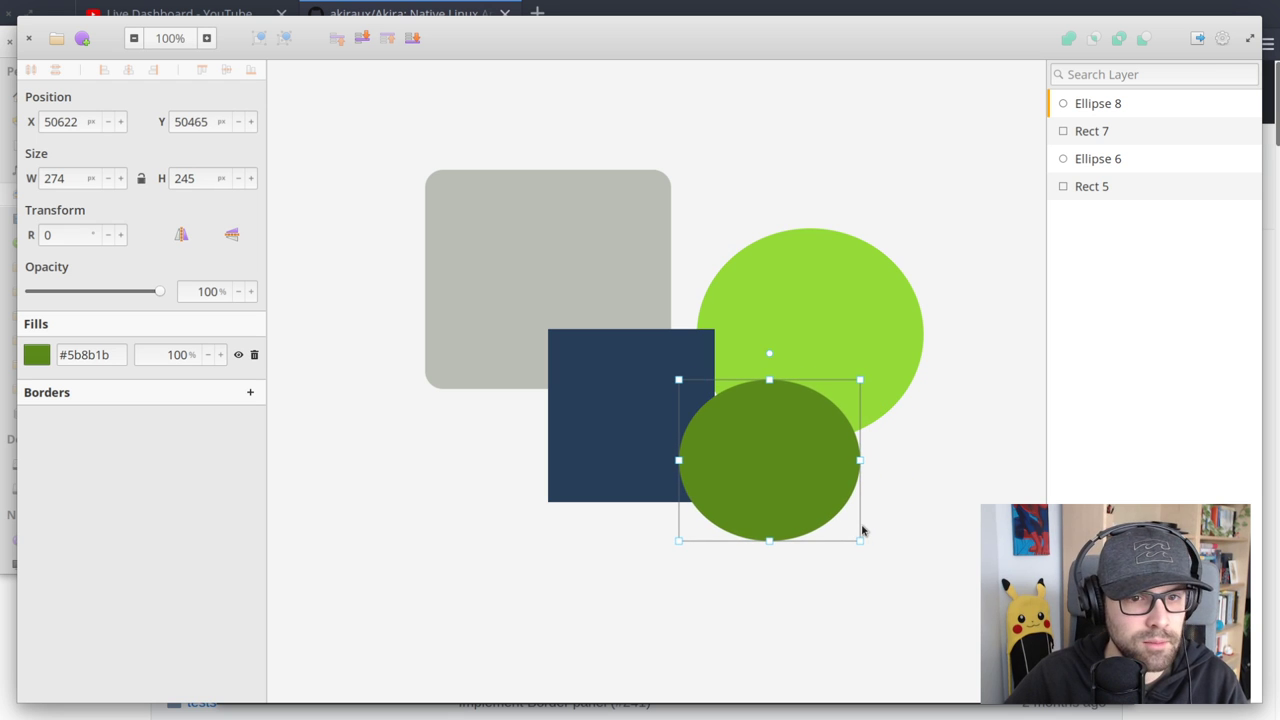
left_click_drag(756, 422, 663, 325)
Pan the canvas around the cluster of shapes in several directions and clear the selection
scroll(820, 160, "down", 3)
scroll(820, 160, "right", 5)
scroll(720, 90, "up", 2)
scroll(720, 90, "left", 4)
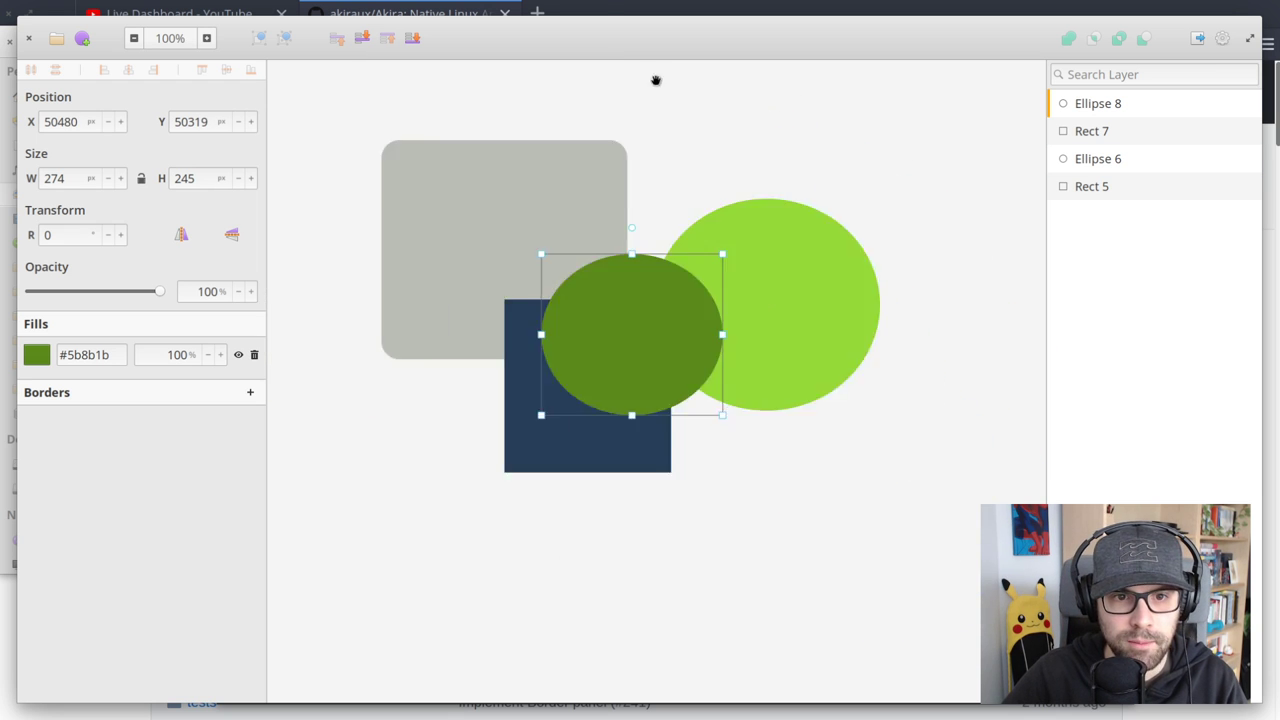
scroll(656, 80, "right", 5)
scroll(656, 80, "down", 3)
scroll(960, 211, "left", 9)
scroll(960, 211, "up", 4)
scroll(420, 163, "right", 3)
scroll(704, 203, "right", 2)
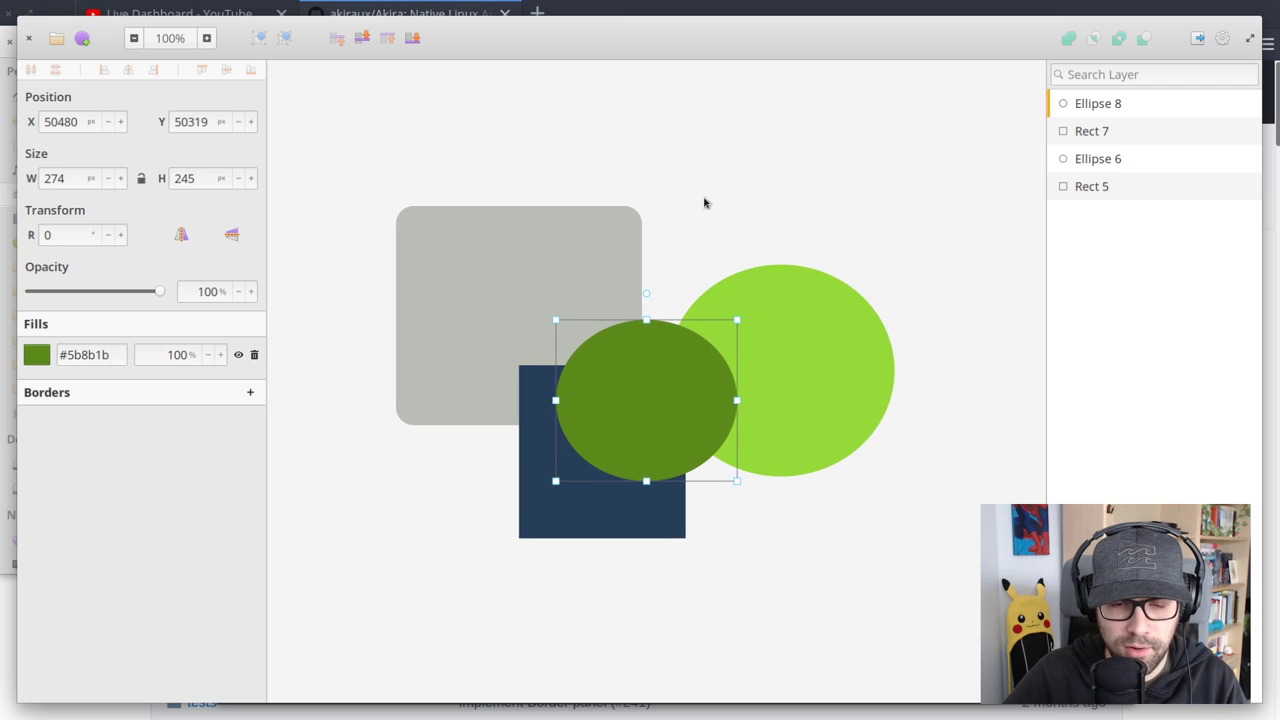
scroll(718, 201, "left", 3)
left_click(600, 126)
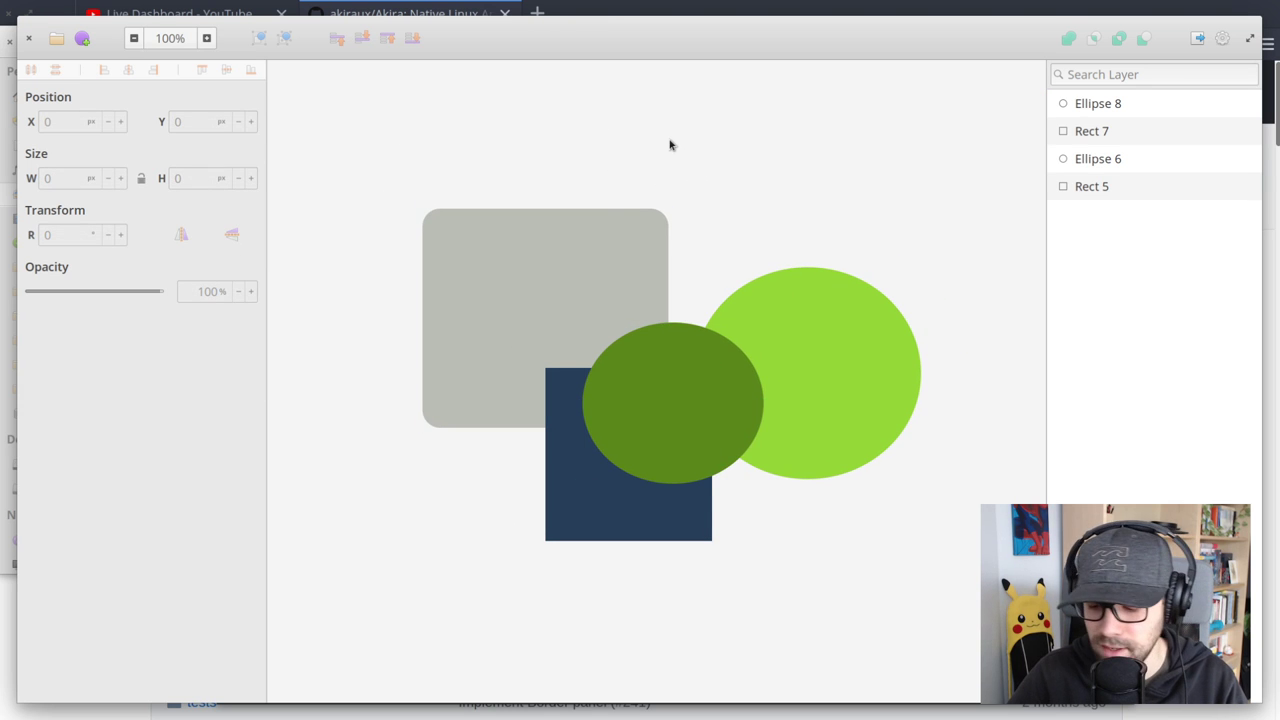
Zoom the canvas out to 10%
key("ctrl+minus")
key("ctrl+minus")
key("ctrl+minus")
key("ctrl+minus")
key("ctrl+minus")
key("ctrl+minus")
key("ctrl+minus")
key("ctrl+minus")
key("ctrl+minus")
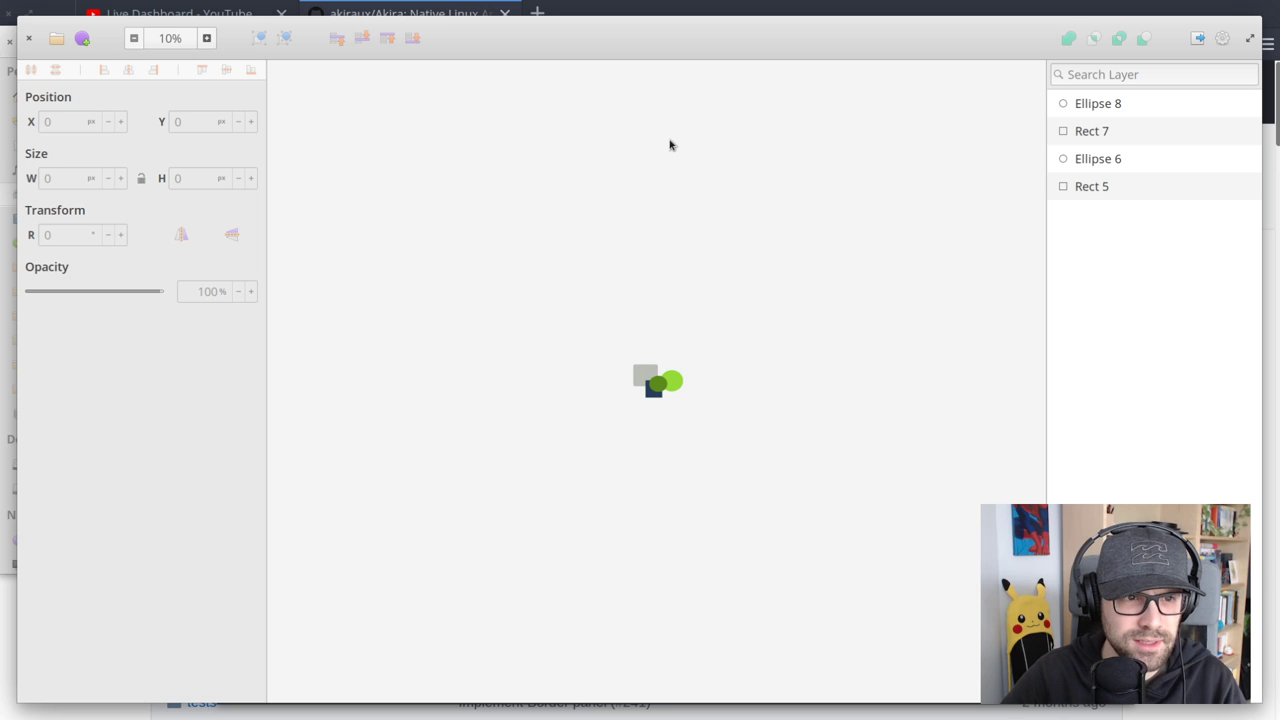
Pan across the zoomed-out canvas to view the shapes within the large empty area
scroll(677, 240, "down", 5)
scroll(677, 240, "right", 4)
scroll(746, 174, "up", 10)
scroll(746, 174, "left", 10)
scroll(446, 160, "down", 5)
scroll(446, 160, "right", 8)
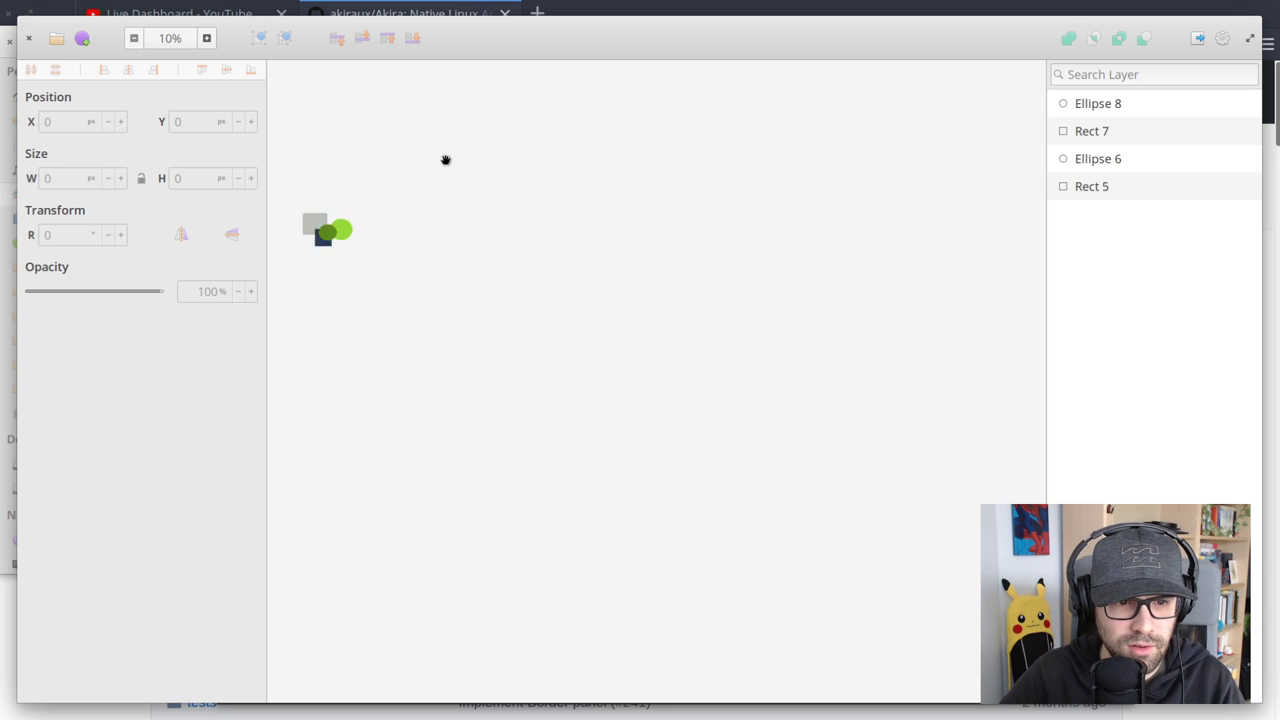
scroll(891, 334, "left", 7)
scroll(766, 334, "right", 1)
scroll(766, 334, "up", 1)
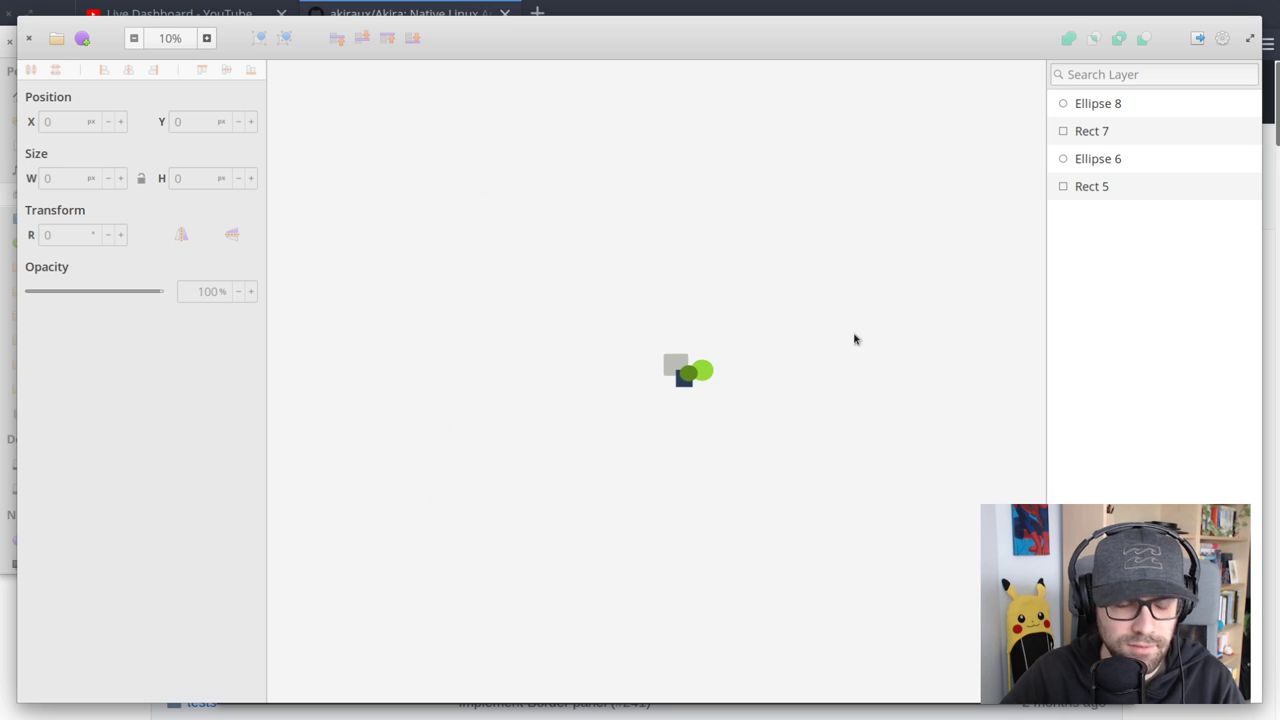
scroll(854, 337, "down", 2)
scroll(854, 337, "right", 3)
Zoom the canvas in to 70%, step the zoom in and out, and settle at 60%
key("ctrl+plus")
key("ctrl+plus")
key("ctrl+plus")
key("ctrl+plus")
key("ctrl+plus")
key("ctrl+plus")
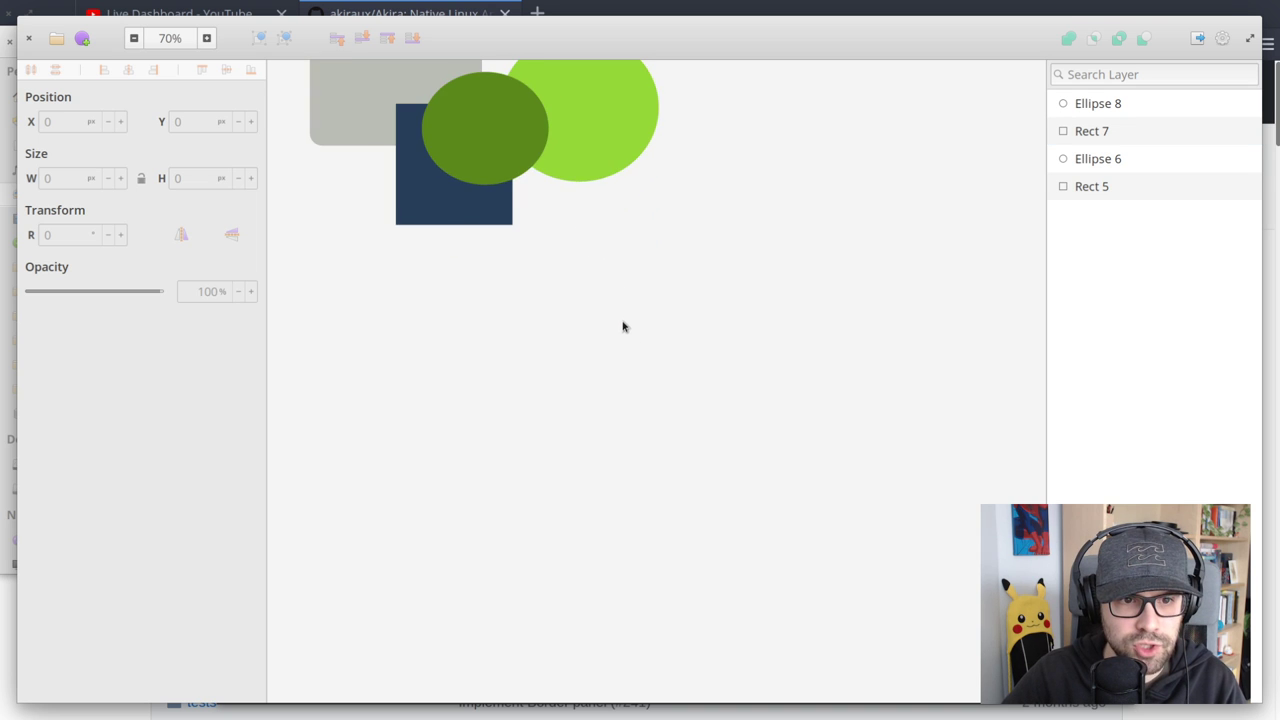
key("ctrl+minus")
key("ctrl+minus")
key("ctrl+plus")
key("ctrl+plus")
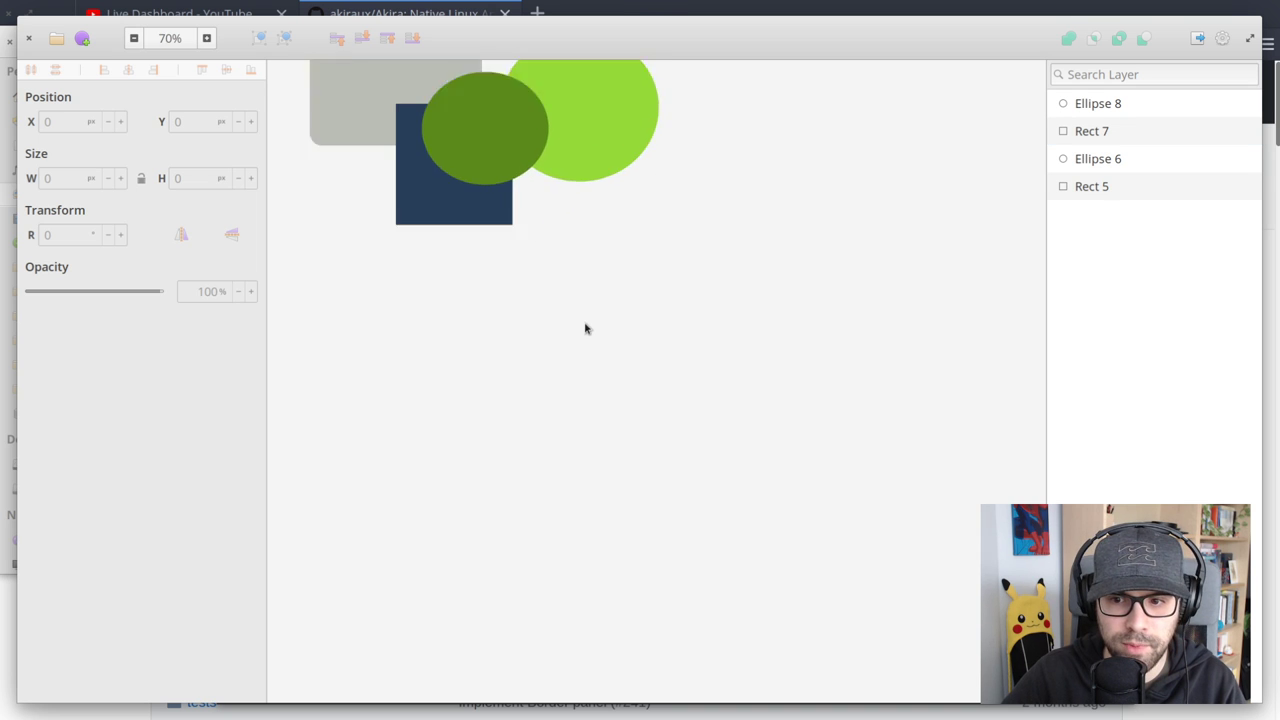
key("ctrl+plus")
key("ctrl+minus")
key("ctrl+minus")
Pan the shapes back to the middle of the canvas and zoom in to 120%
left_click_drag(584, 325, 749, 409)
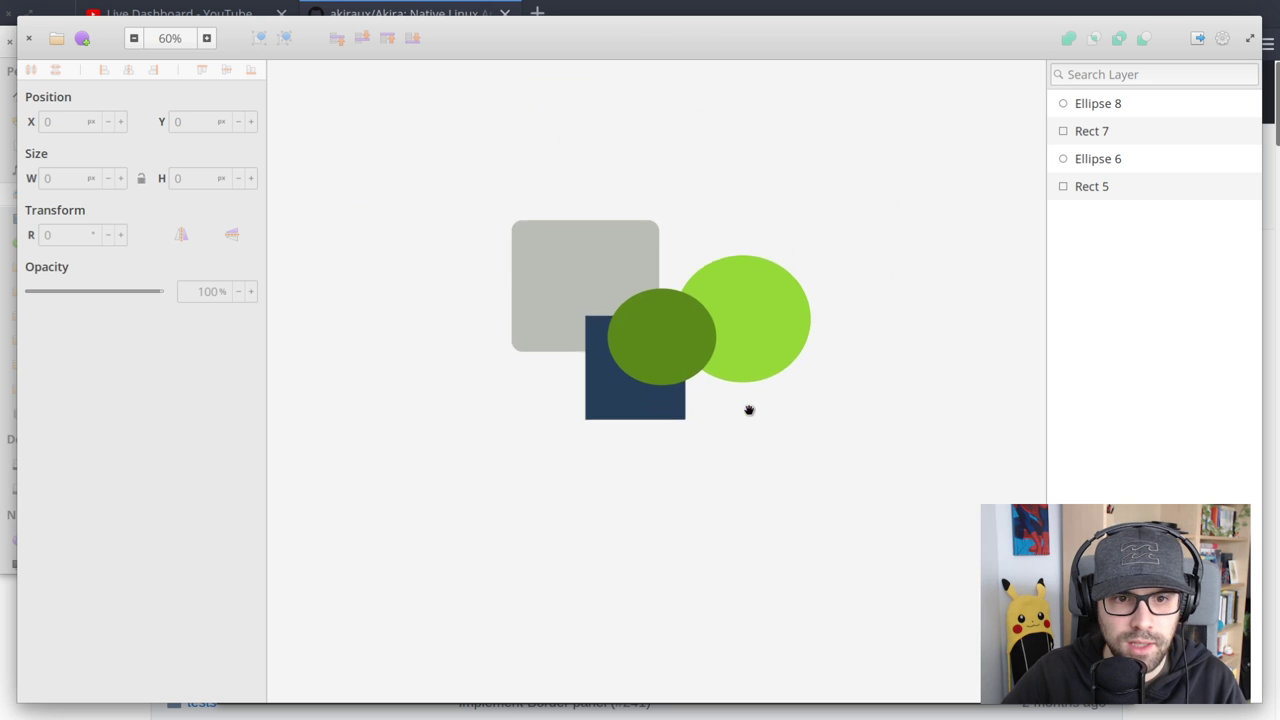
left_click_drag(886, 326, 875, 360)
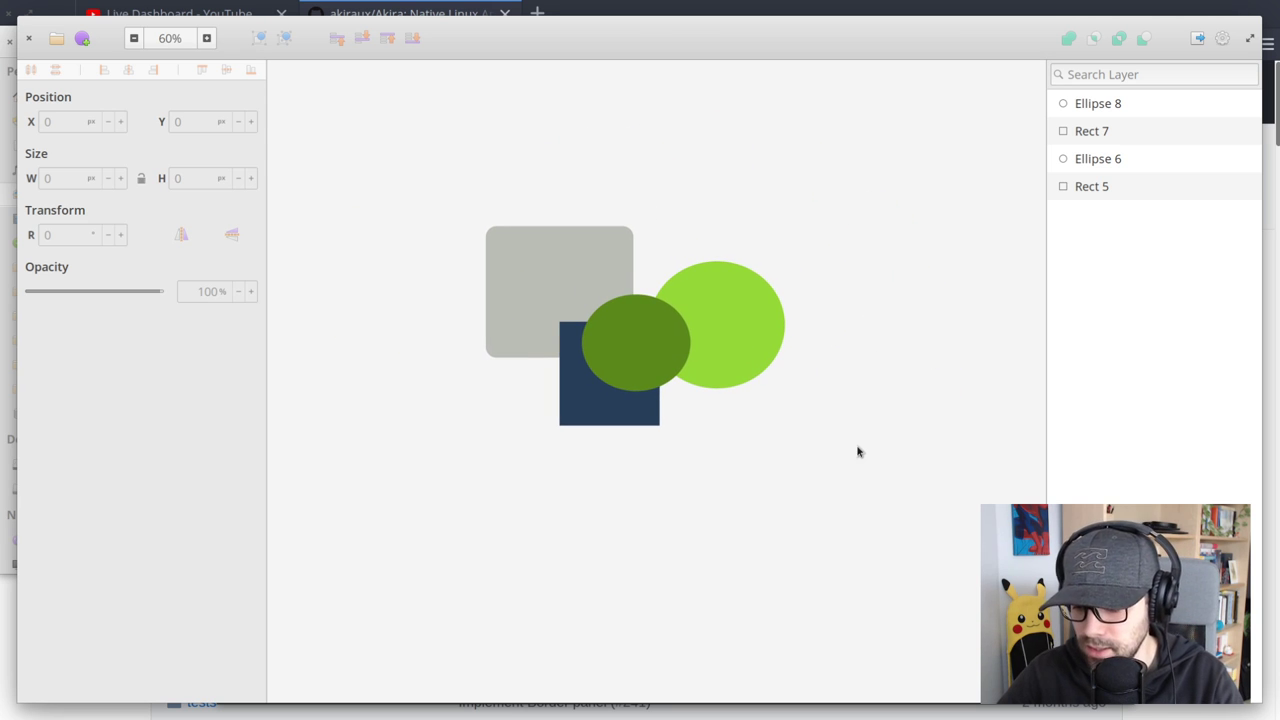
left_click_drag(803, 497, 921, 569)
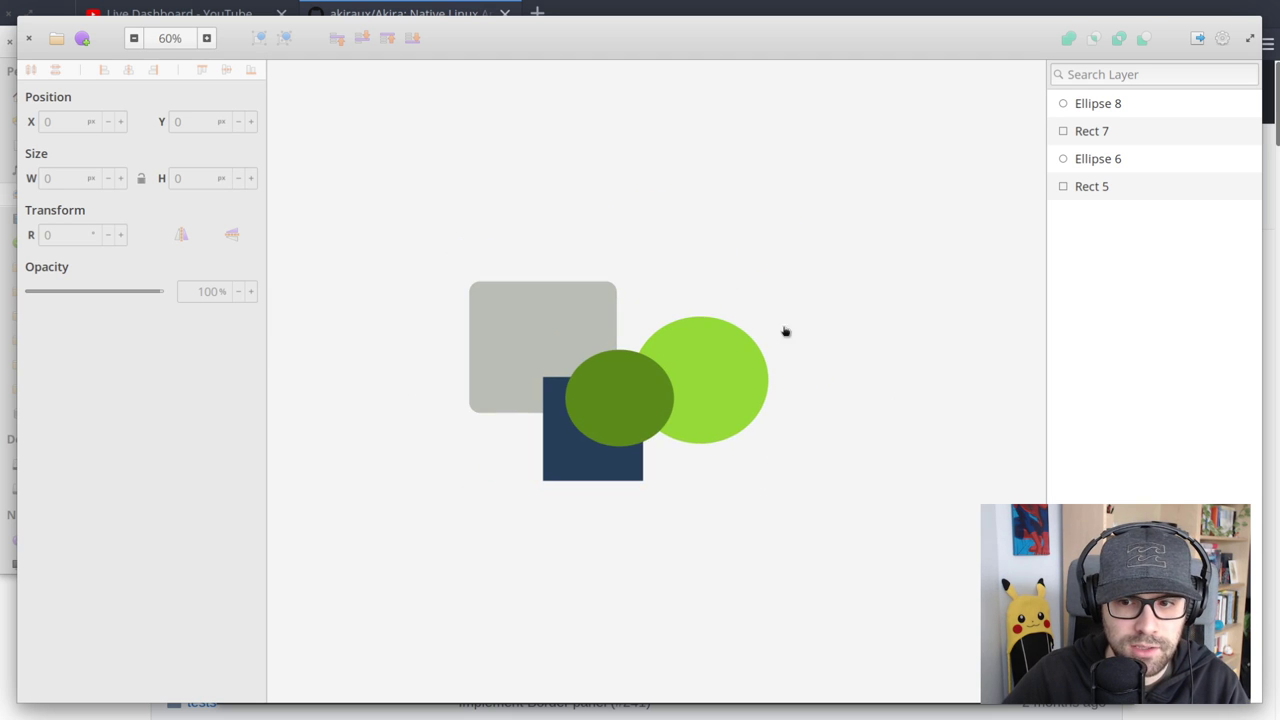
scroll(560, 336, "up", 6)
Select shapes in turn and move the light green ellipse slightly left to about X 50595, Y 50224 px
left_click_drag(601, 265, 597, 229)
left_click(506, 231)
left_click(691, 404)
left_click(921, 400)
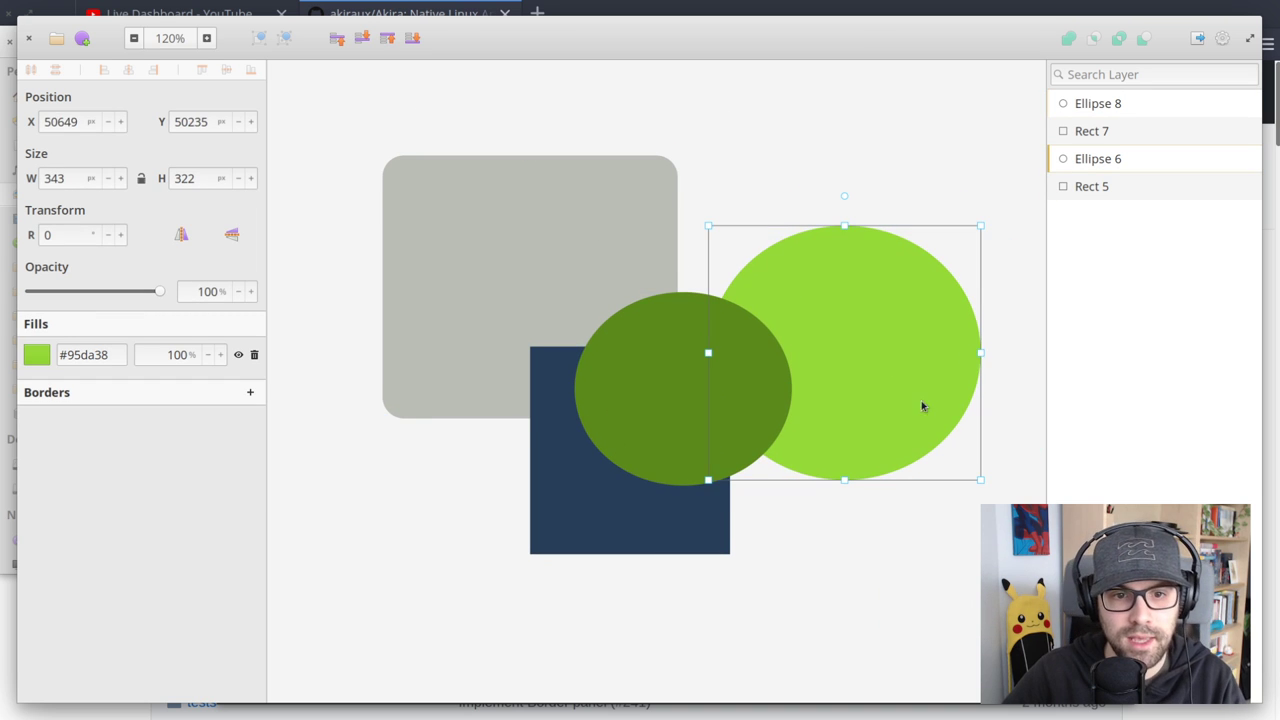
left_click_drag(921, 400, 878, 392)
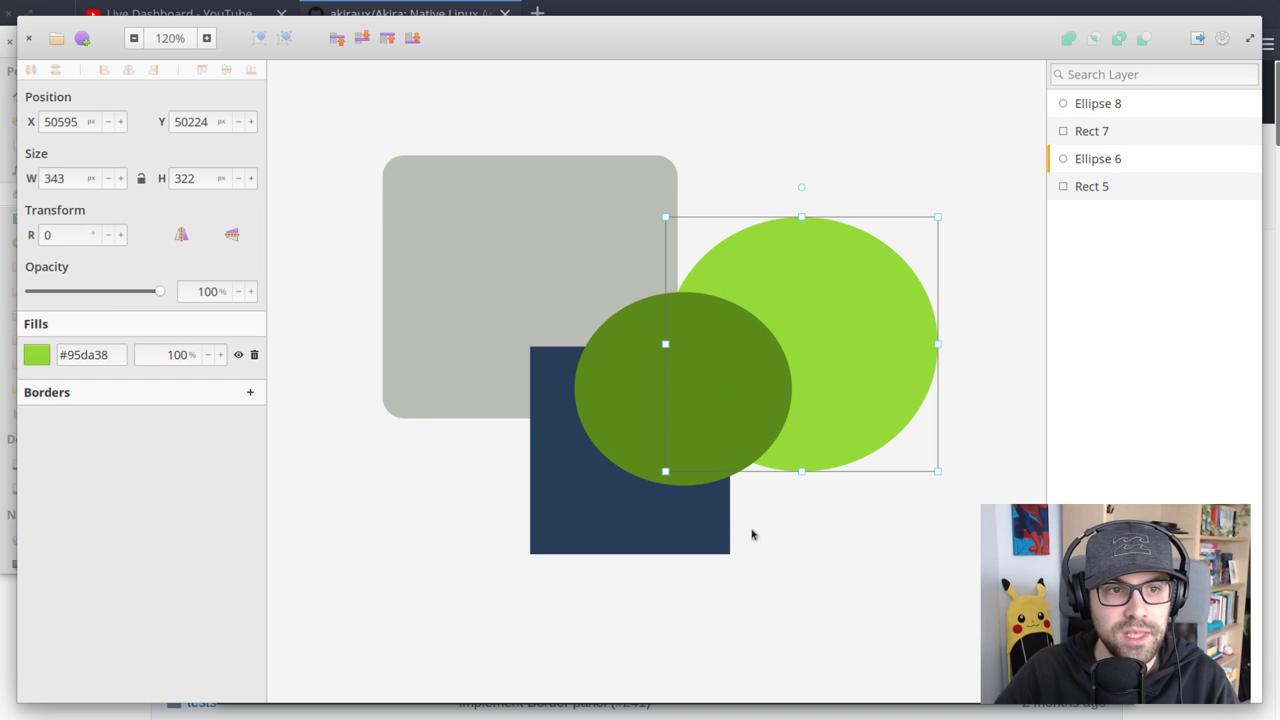
Shift the navy square down and left, the dark green ellipse up, and the gray rectangle to about X 50258, Y 50109 px
left_click(698, 519)
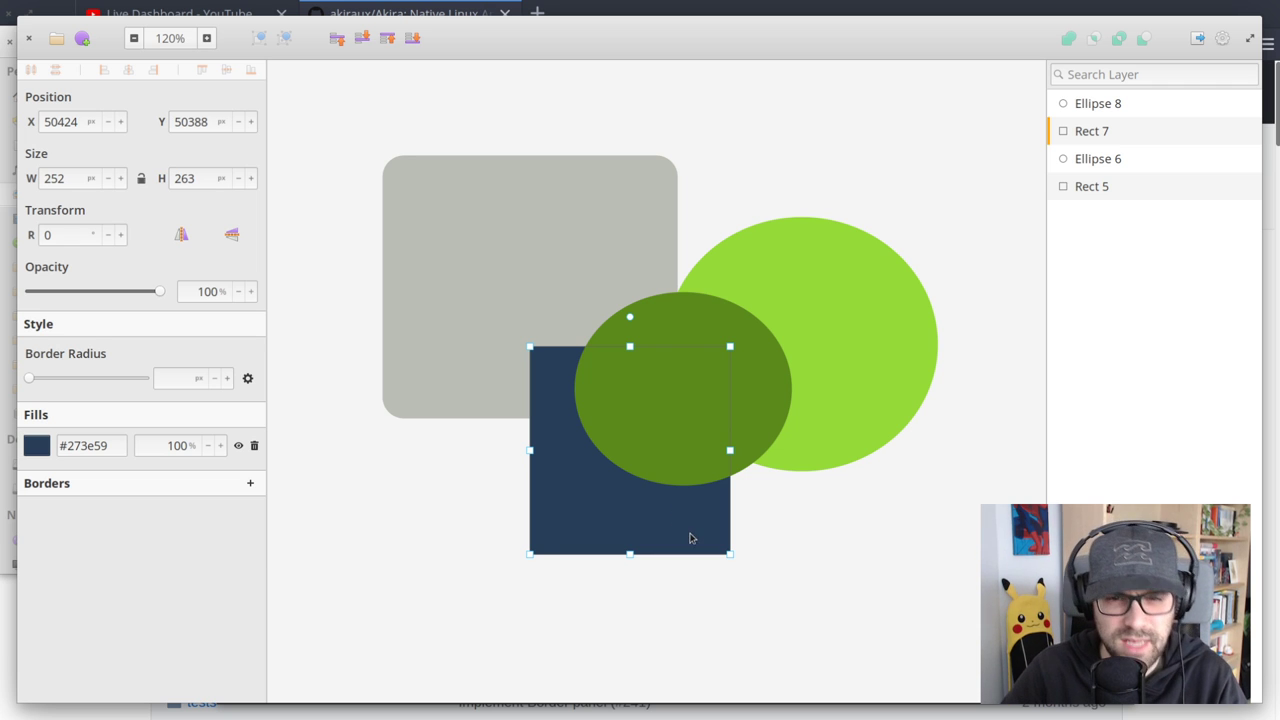
left_click_drag(689, 534, 646, 566)
left_click_drag(737, 432, 735, 398)
left_click_drag(565, 292, 575, 272)
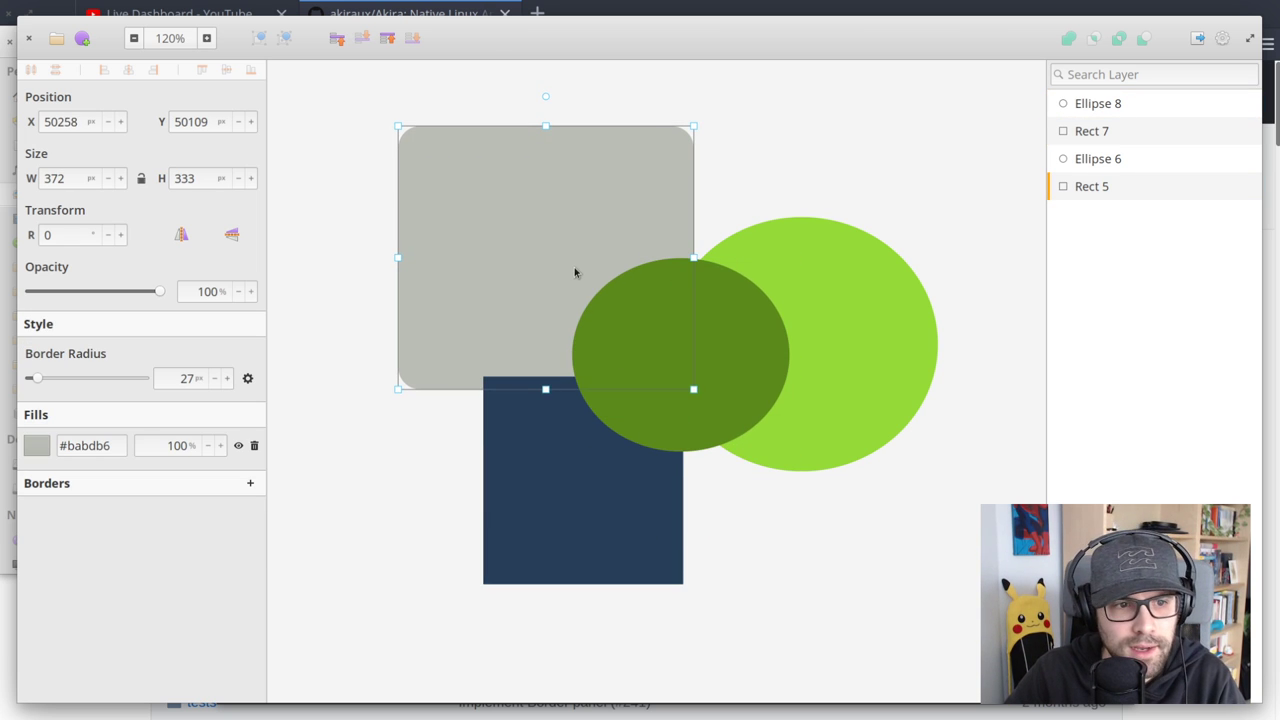
Reset the zoom to 100%, reposition the four shapes with the dark green ellipse overlapping the others, and clear the selection
left_click(166, 46)
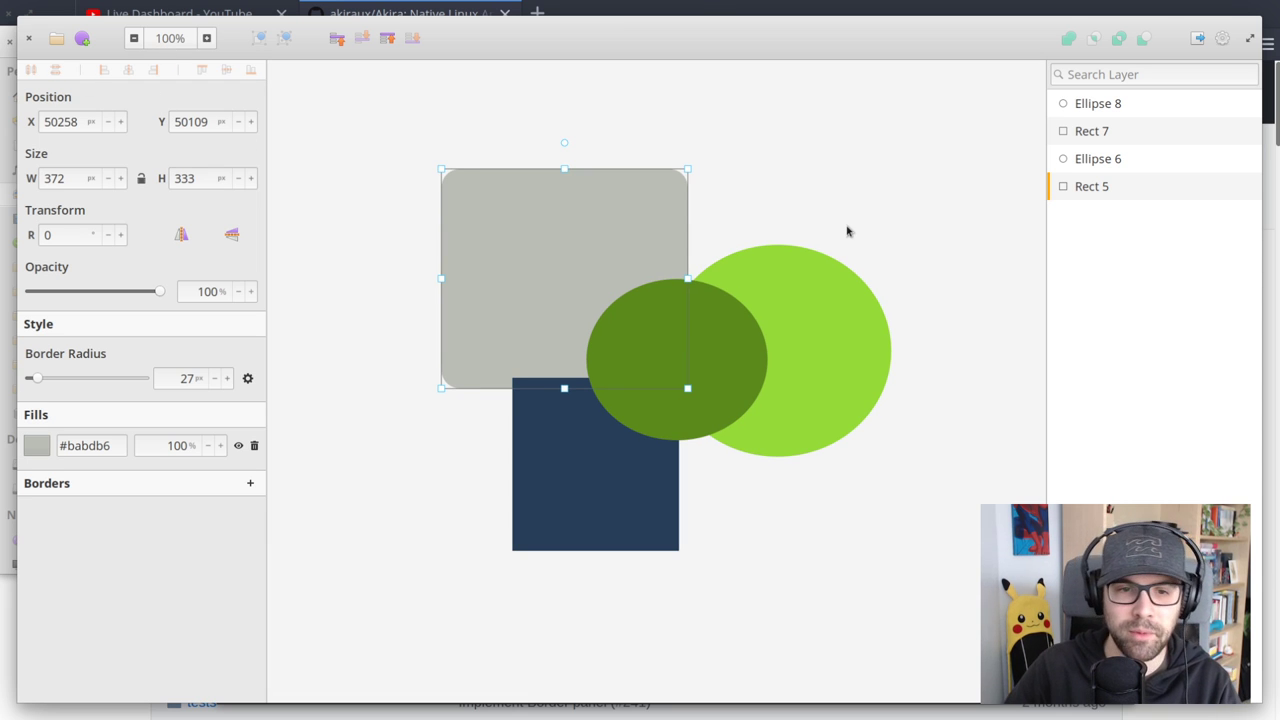
left_click(830, 320)
left_click_drag(680, 360, 665, 357)
left_click_drag(541, 234, 551, 217)
left_click_drag(557, 451, 532, 435)
left_click_drag(674, 404, 686, 430)
left_click_drag(712, 268, 734, 266)
left_click(875, 190)
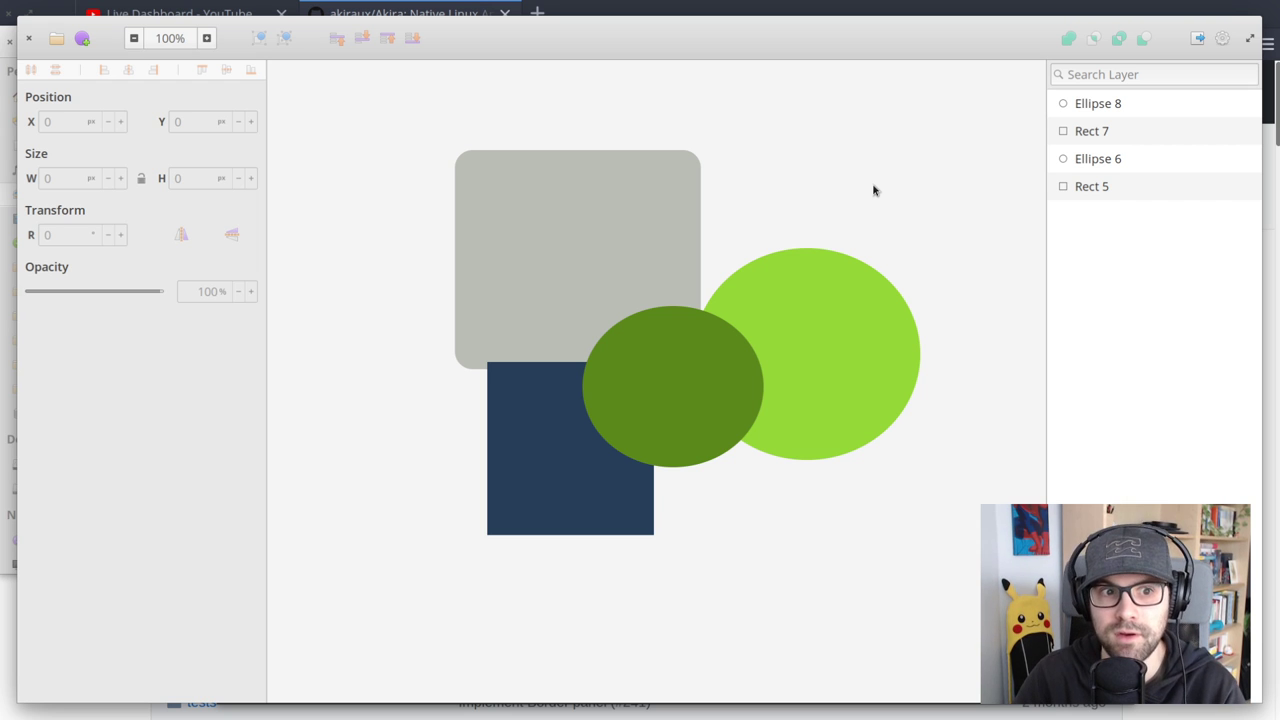
left_click(83, 41)
left_click(52, 40)
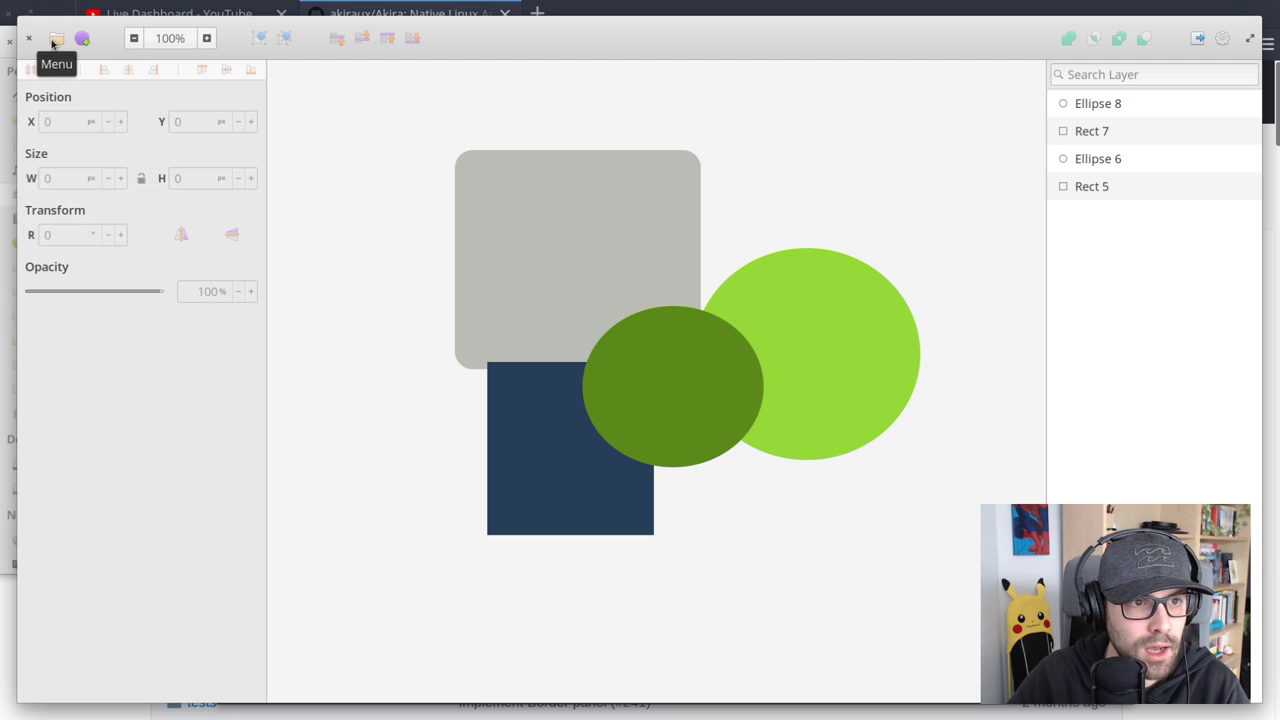
left_click(52, 40)
left_click(323, 80)
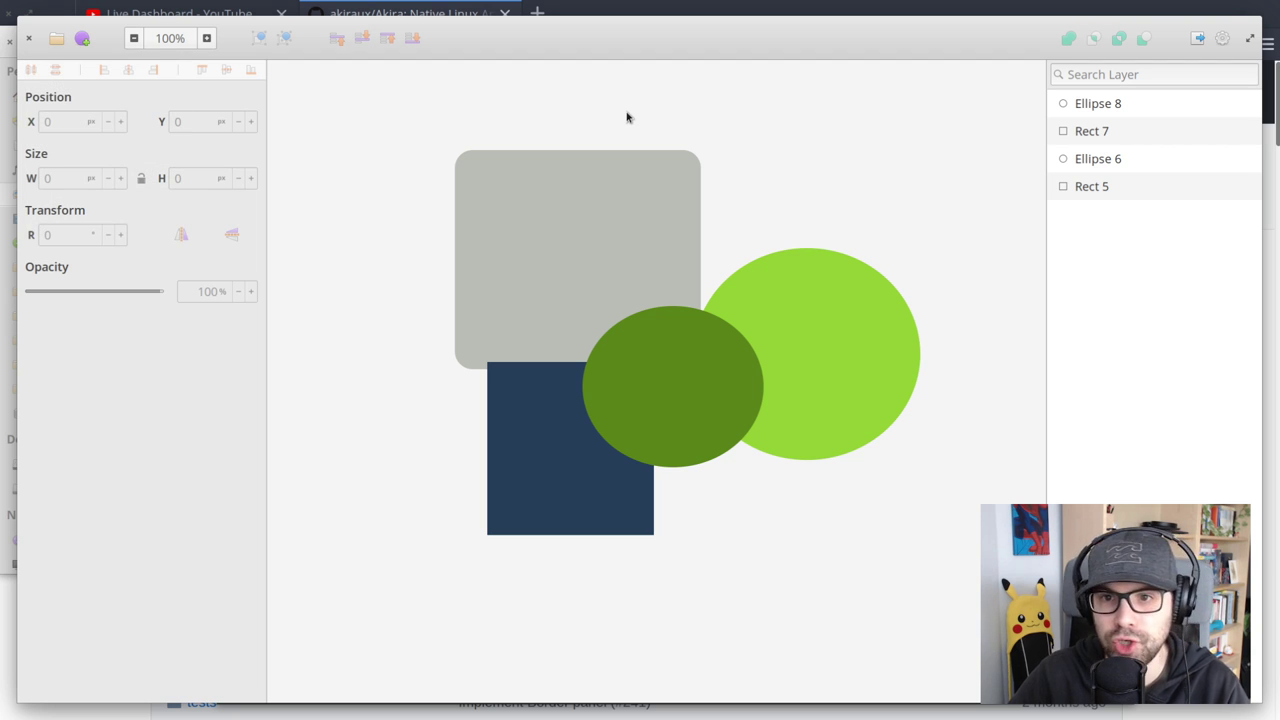
Switch to the web browser showing the Akira GitHub repository and open the pinned Alpha Release Wishlist issue
left_click(614, 10)
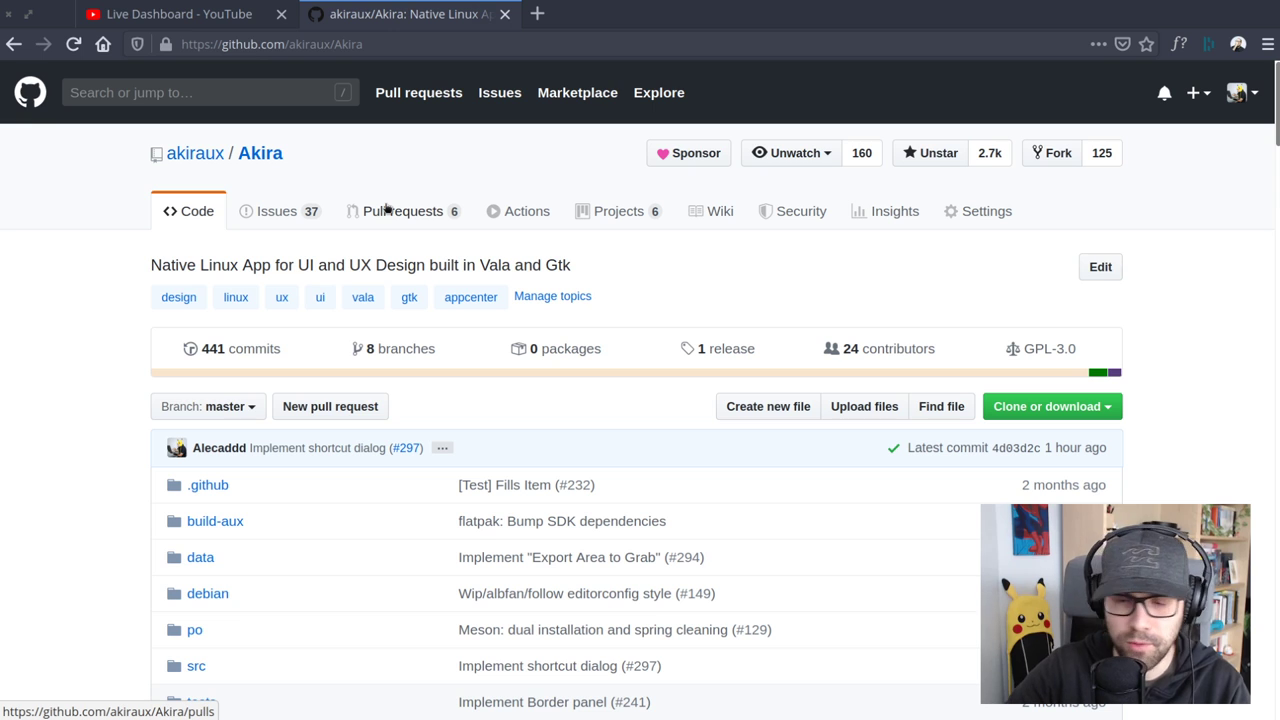
left_click(297, 216)
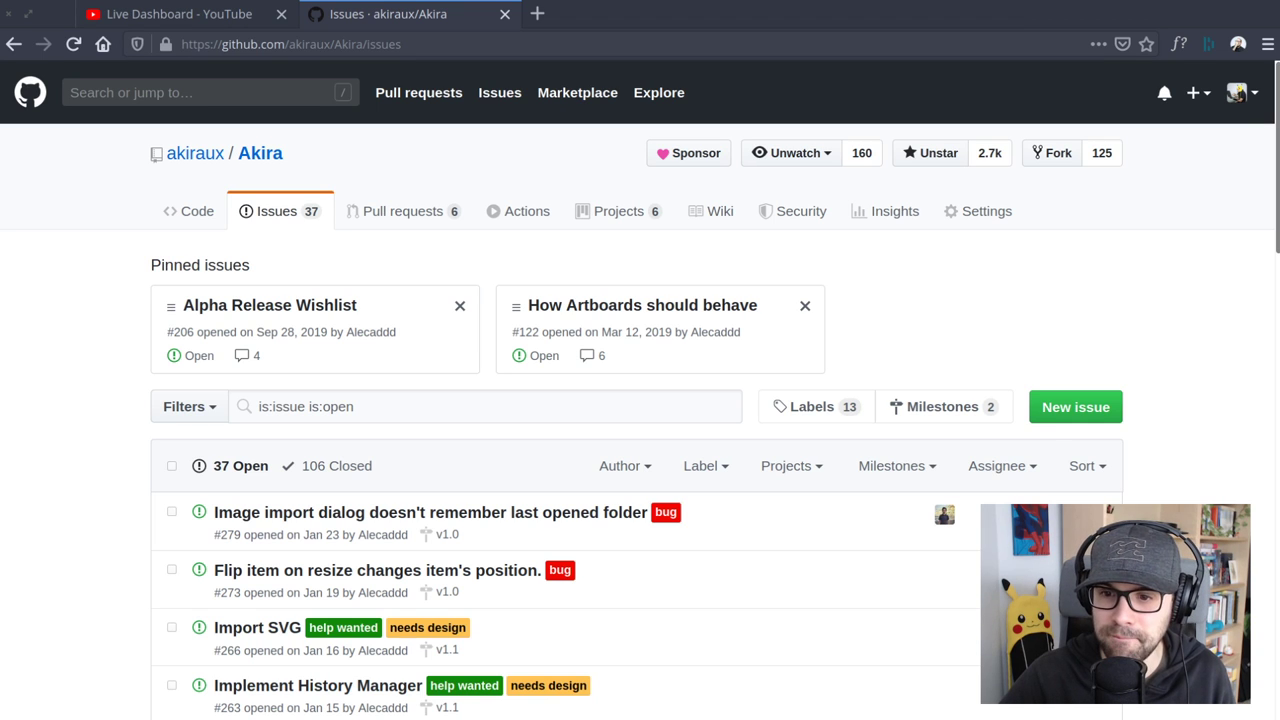
left_click(297, 310)
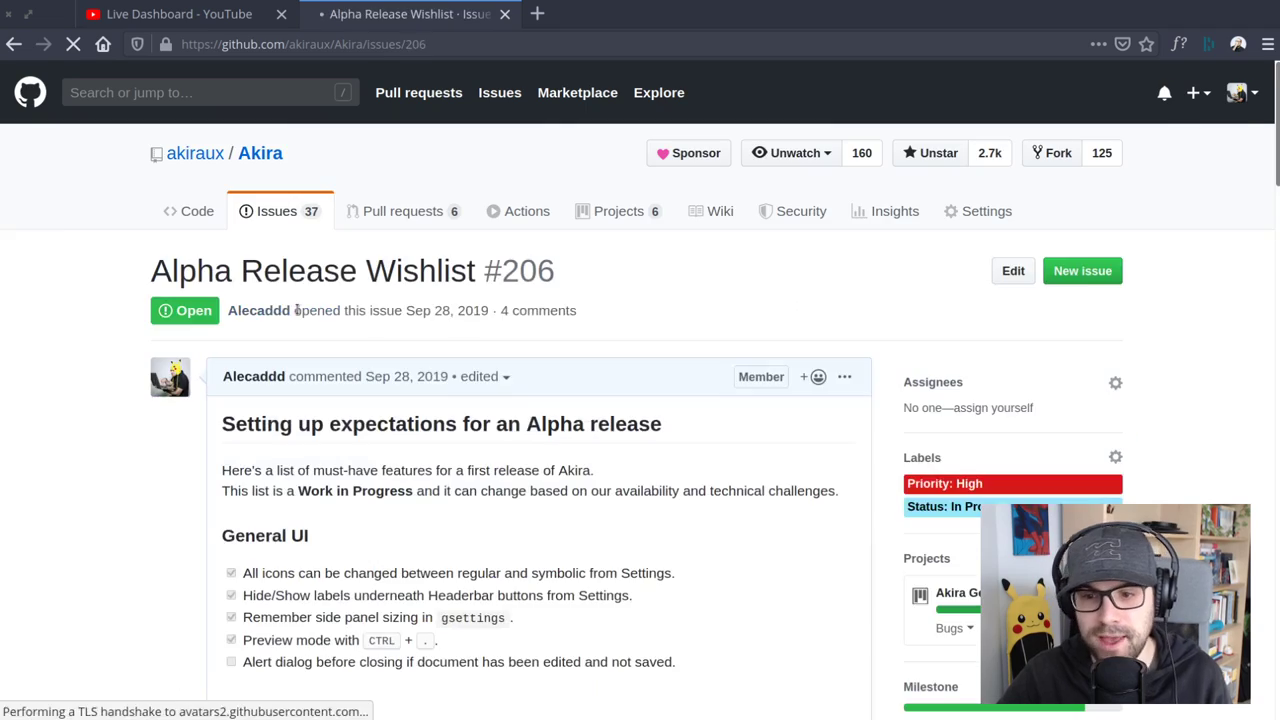
Review the alpha release feature checklist, including the General UI, Canvas, Shapes, File format and Options Panel sections
scroll(89, 340, "down", 2)
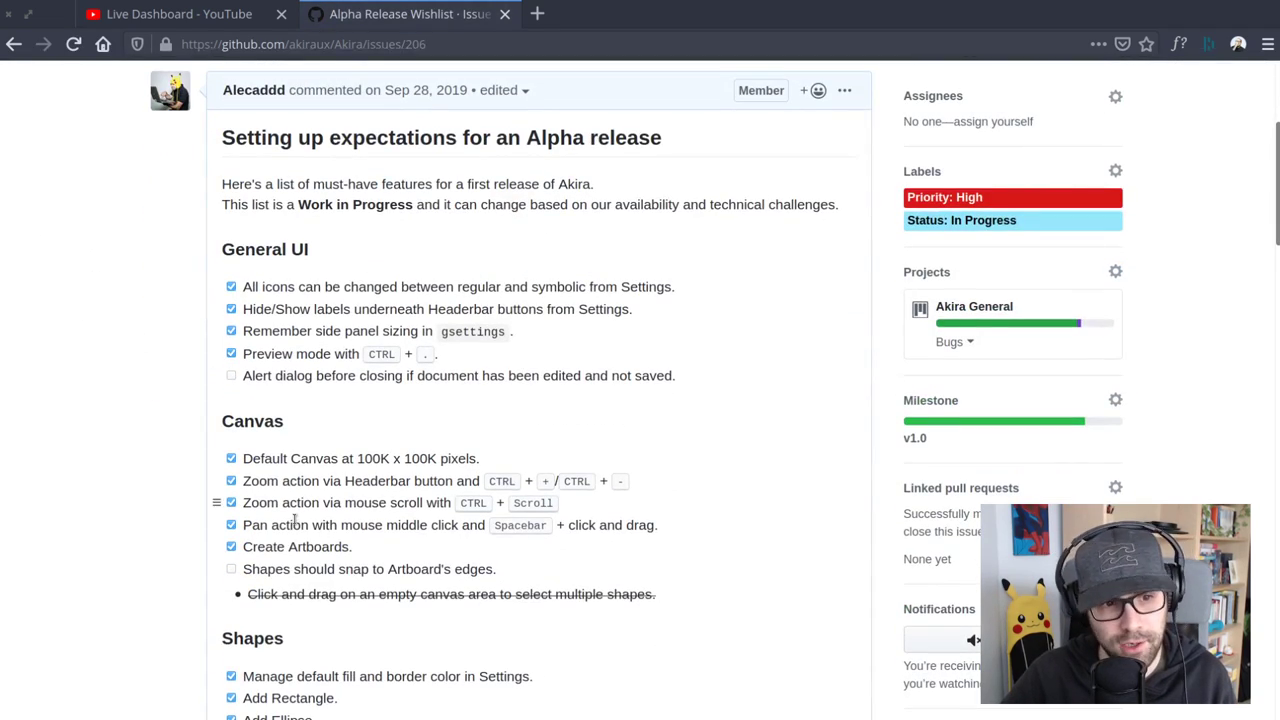
scroll(288, 440, "down", 2)
scroll(160, 470, "down", 2)
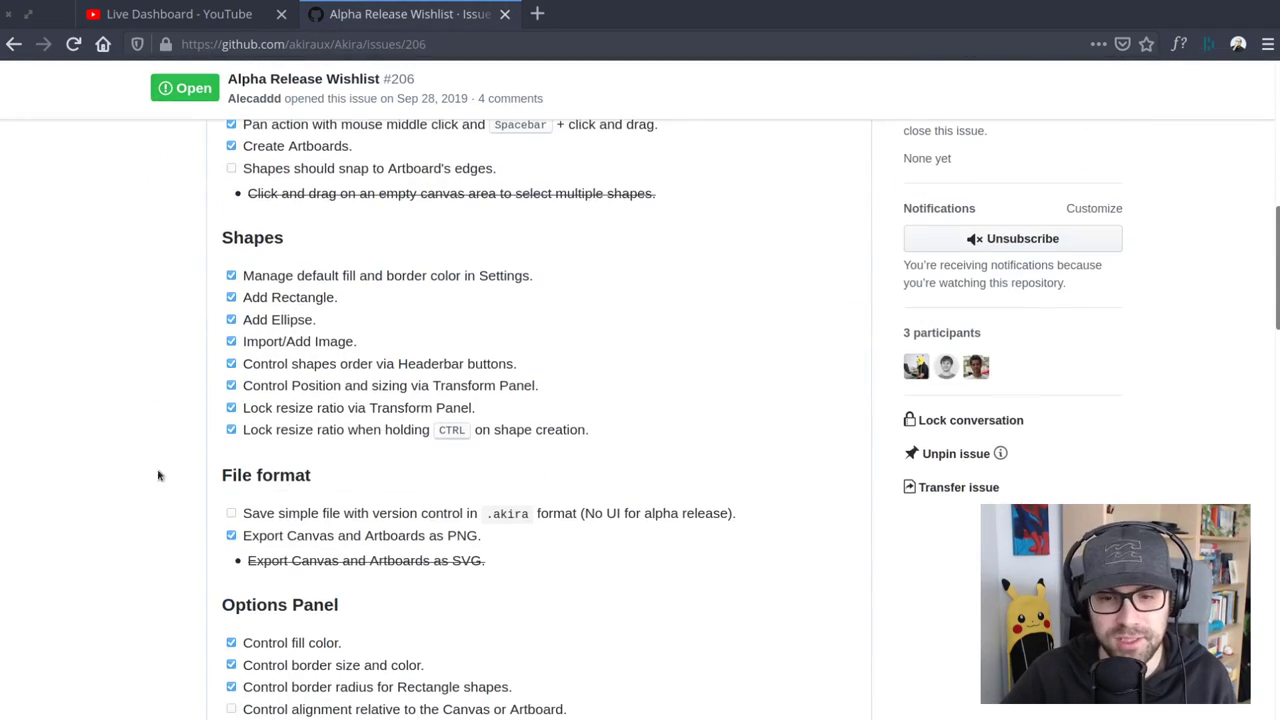
scroll(114, 409, "down", 3)
scroll(108, 394, "up", 4)
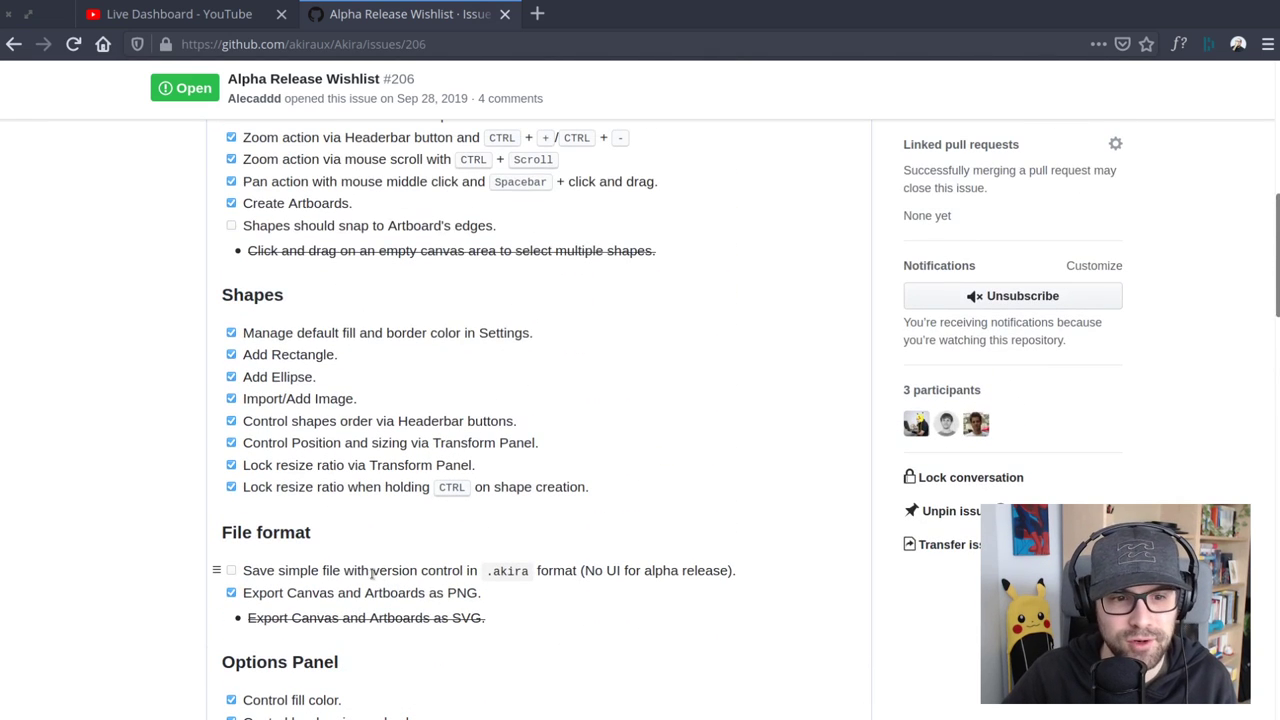
scroll(583, 569, "down", 2)
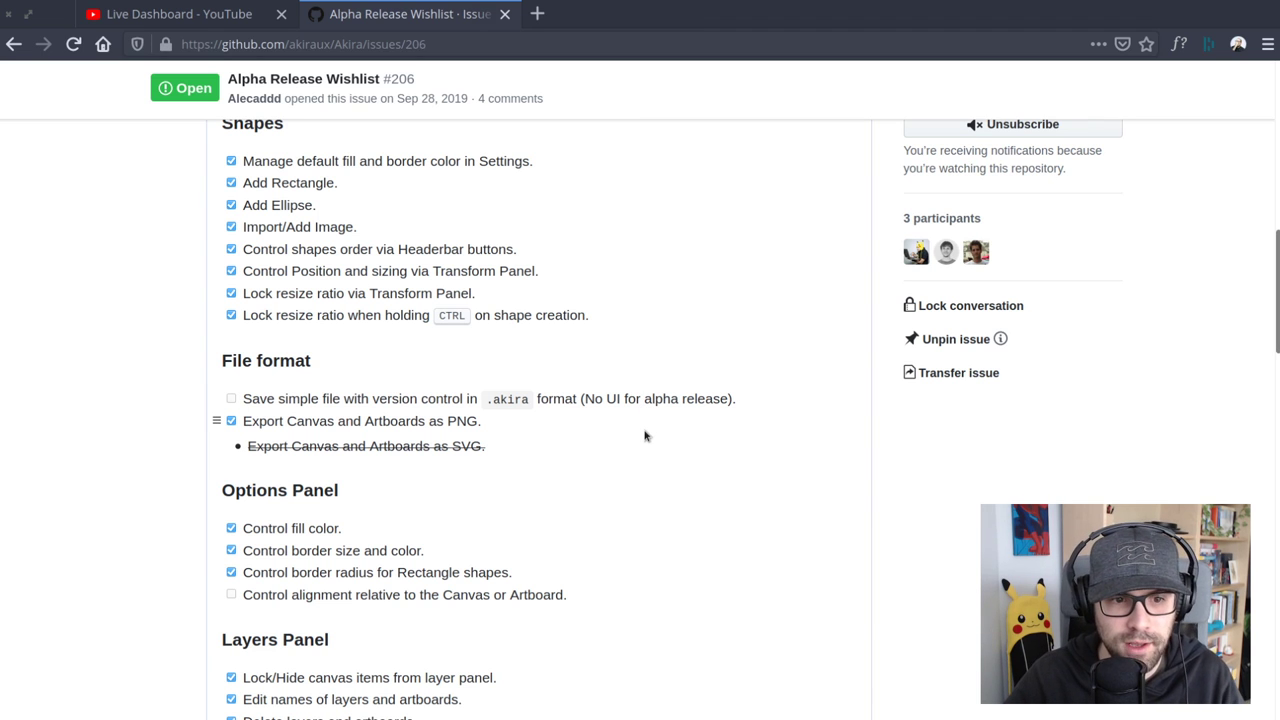
scroll(645, 435, "up", 3)
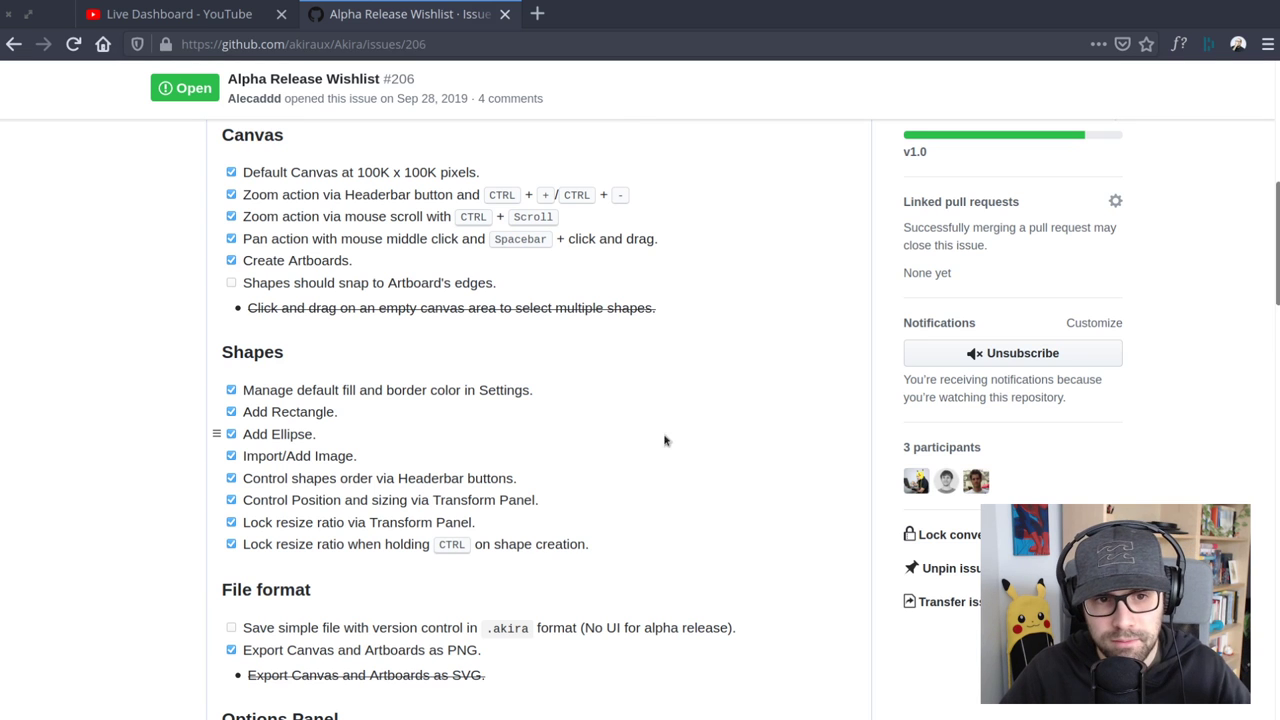
scroll(686, 466, "up", 5)
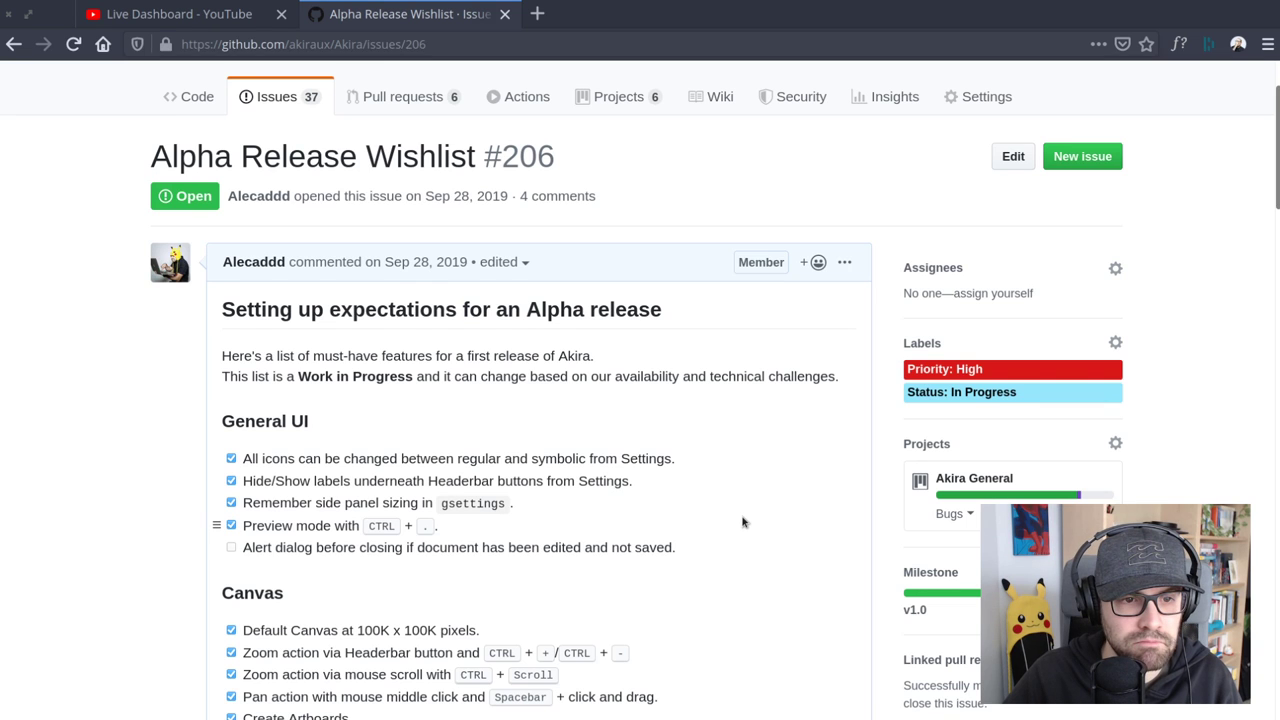
Open the repository's pull requests list and open the one titled WIP: Saving and loading akira through serialization
scroll(742, 521, "up", 3)
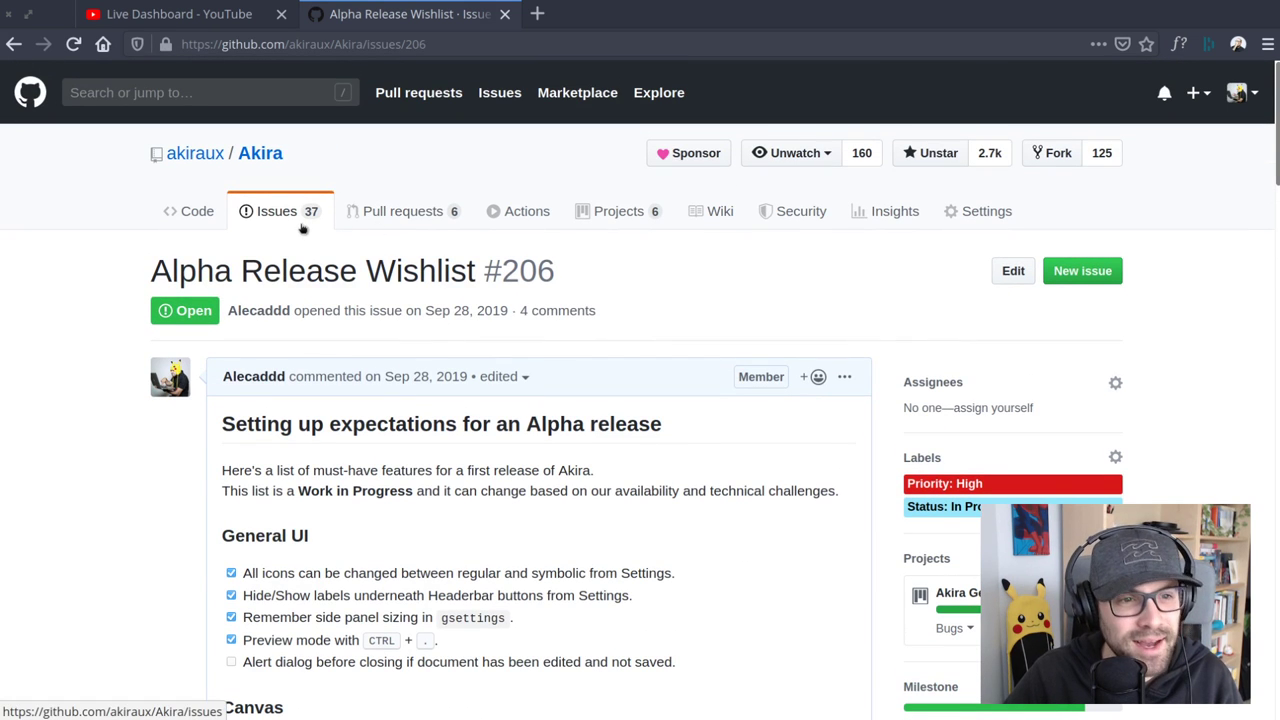
left_click(412, 222)
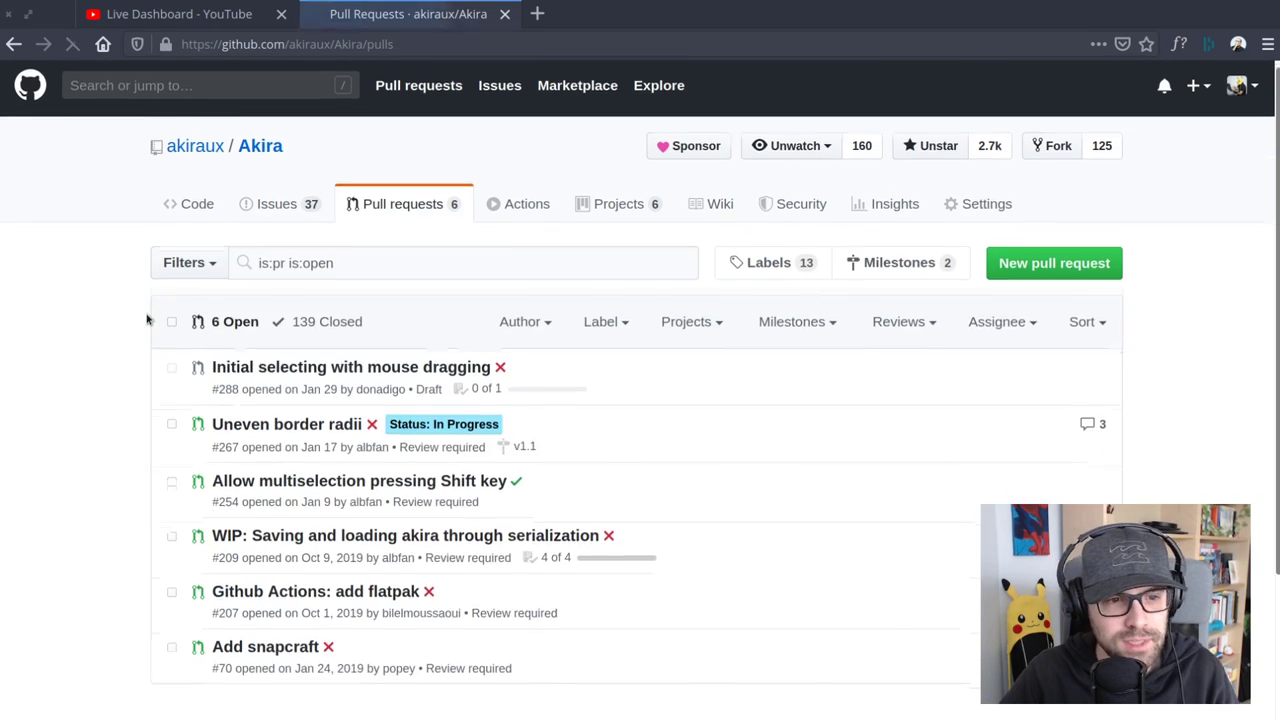
scroll(200, 330, "down", 3)
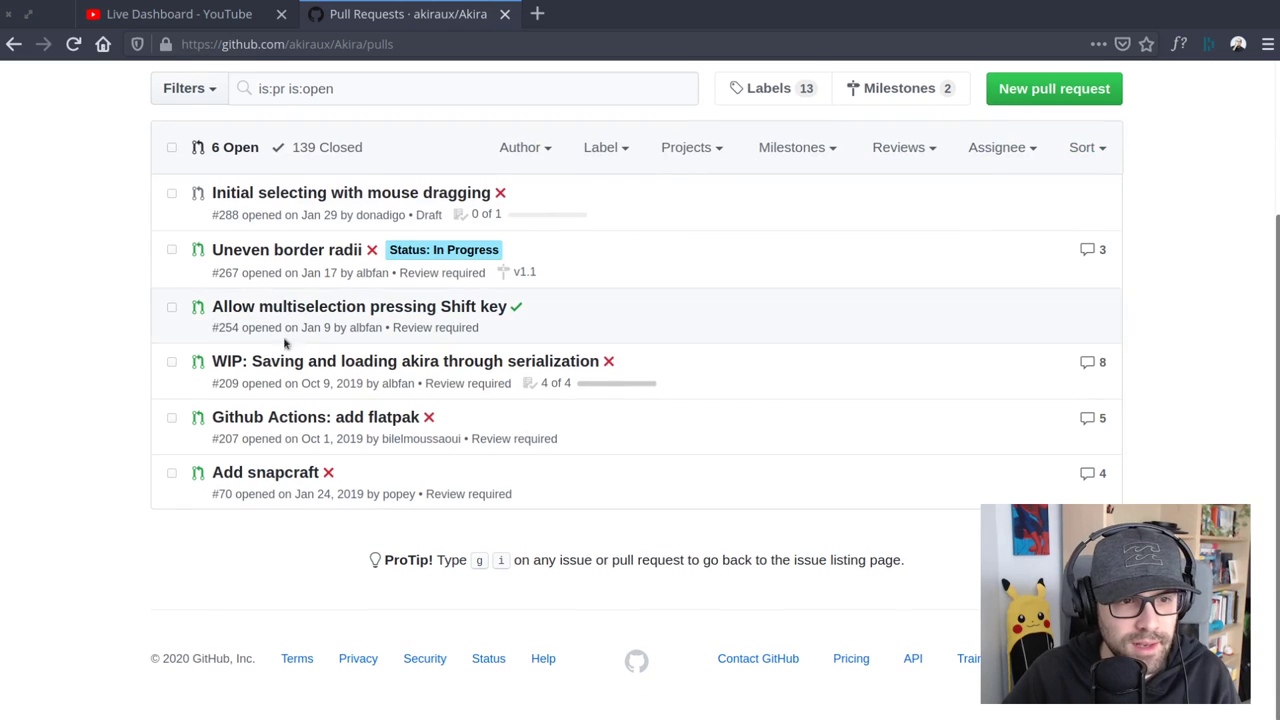
left_click(356, 369)
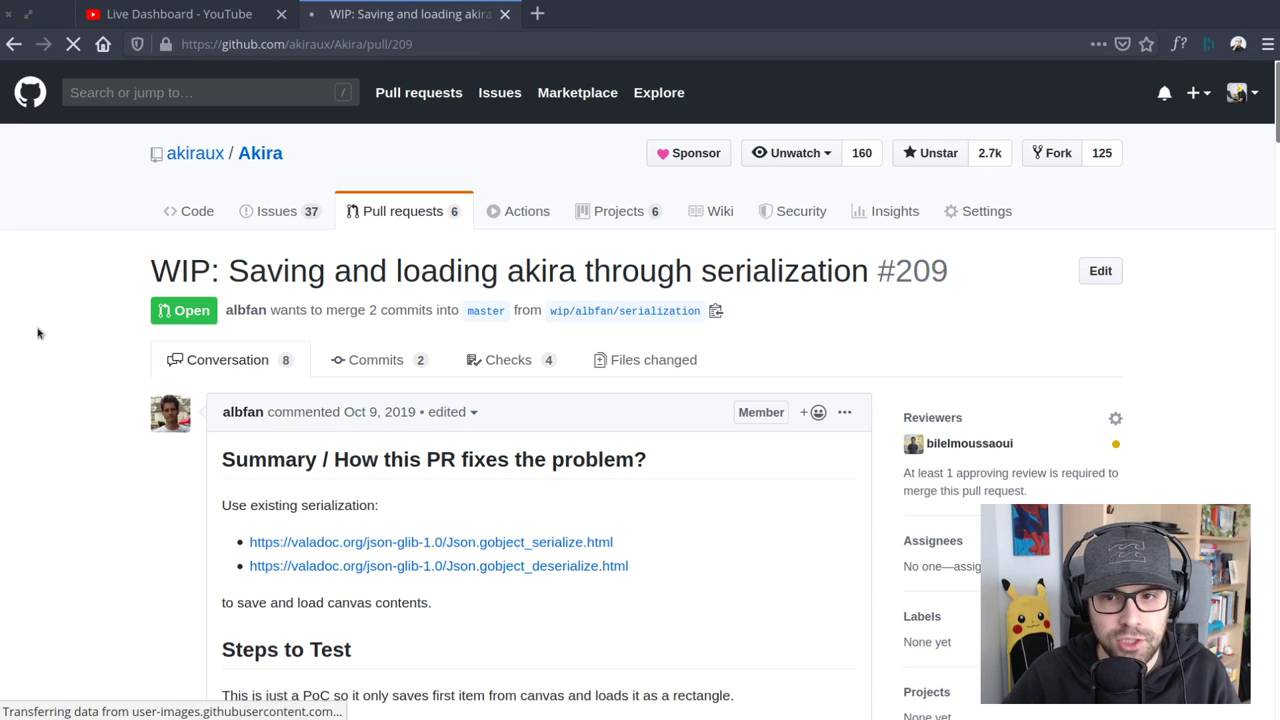
Find the first functional JSON format in the pull request conversation and examine how its items list begins
scroll(70, 313, "down", 15)
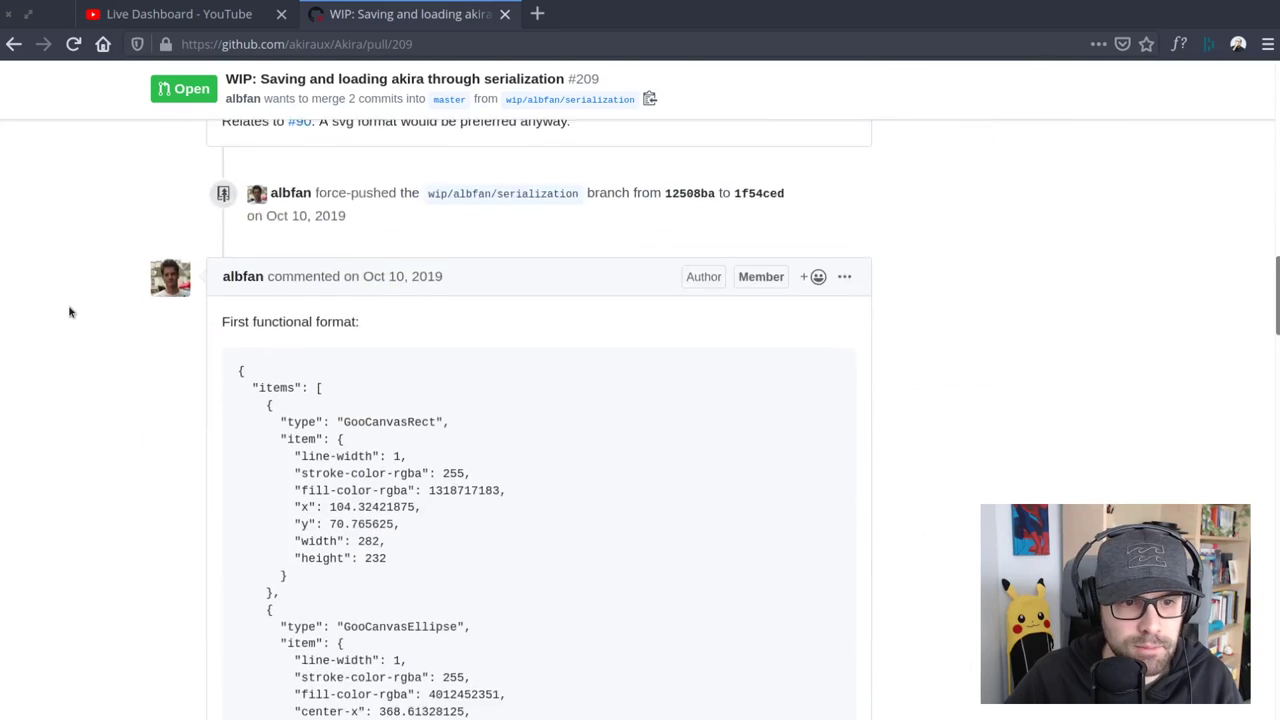
scroll(70, 313, "down", 10)
scroll(70, 313, "up", 8)
left_click_drag(242, 216, 557, 557)
left_click(521, 425)
scroll(137, 360, "down", 1)
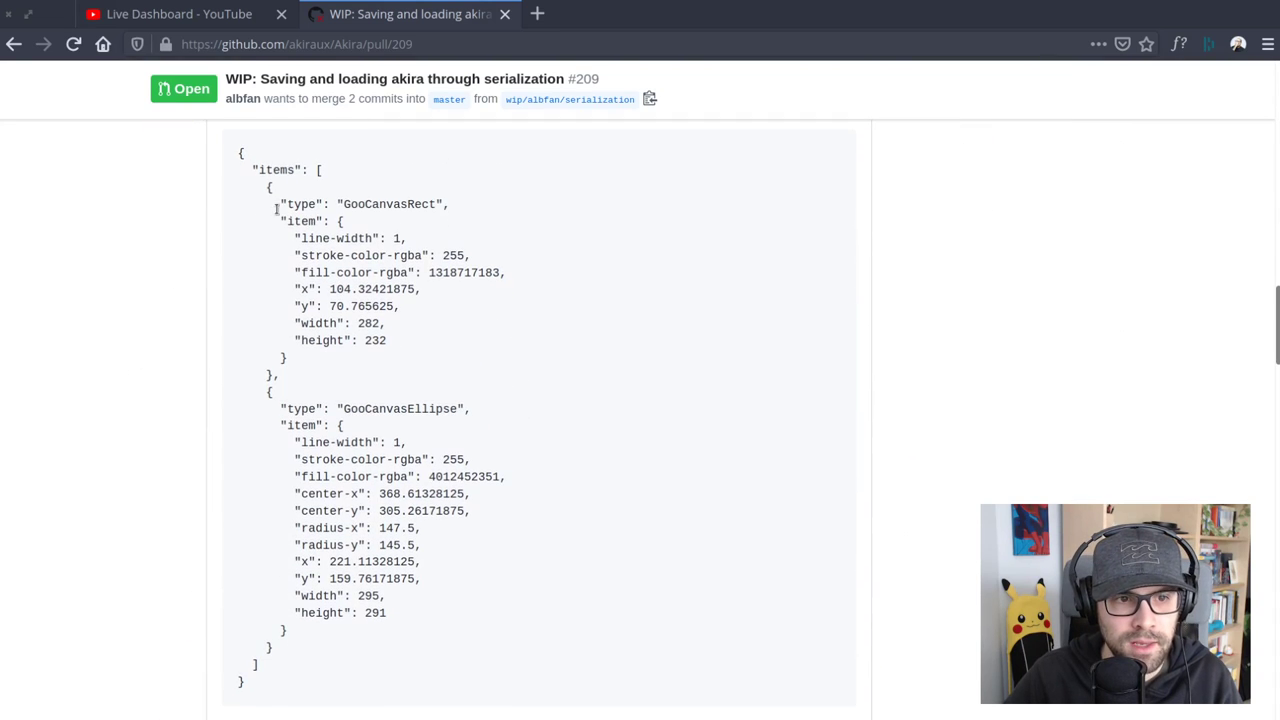
left_click_drag(253, 176, 423, 189)
left_click(489, 217)
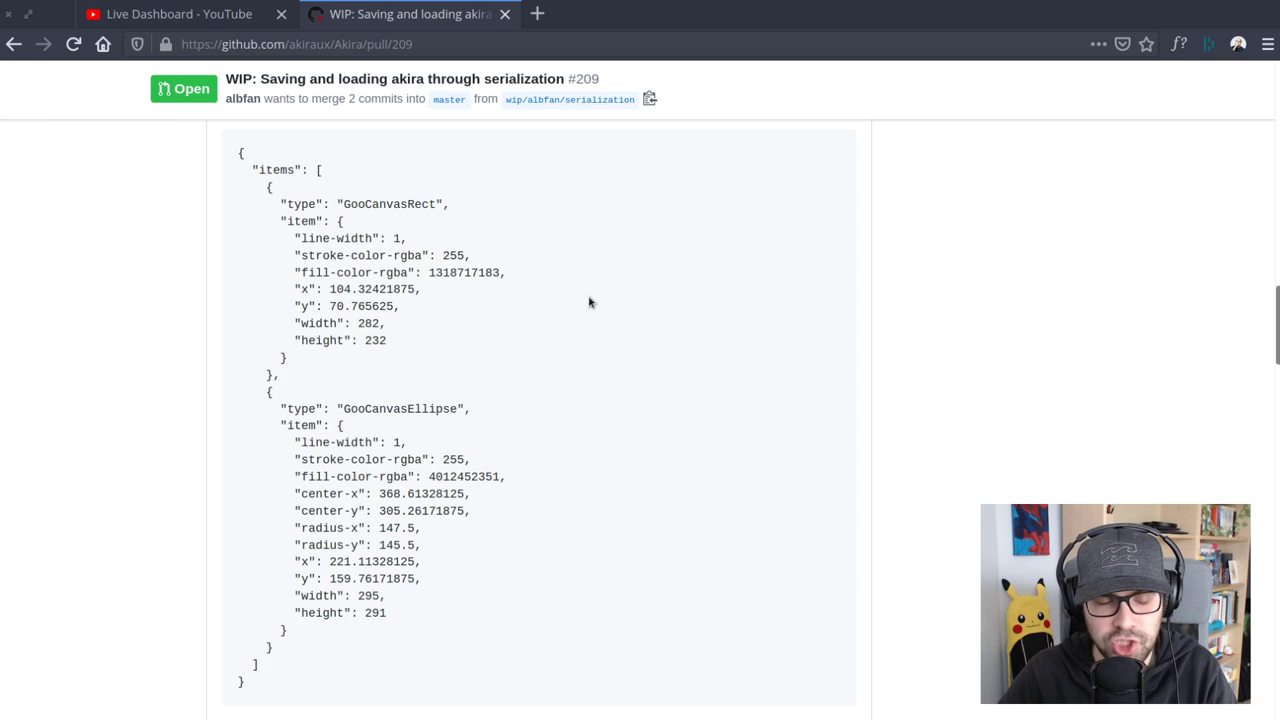
Examine the GooCanvasRect and GooCanvasEllipse entries and the overall structure of the JSON example
left_click_drag(259, 170, 500, 615)
left_click(657, 425)
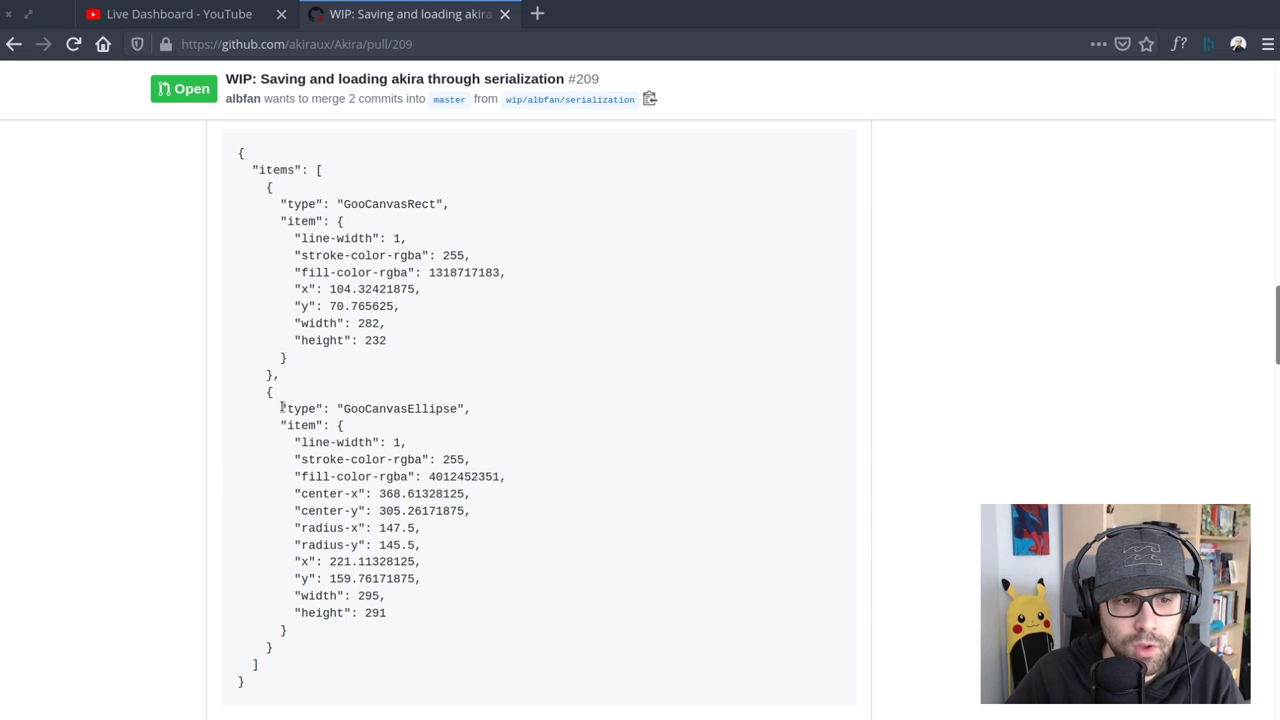
left_click_drag(281, 408, 645, 416)
left_click(643, 418)
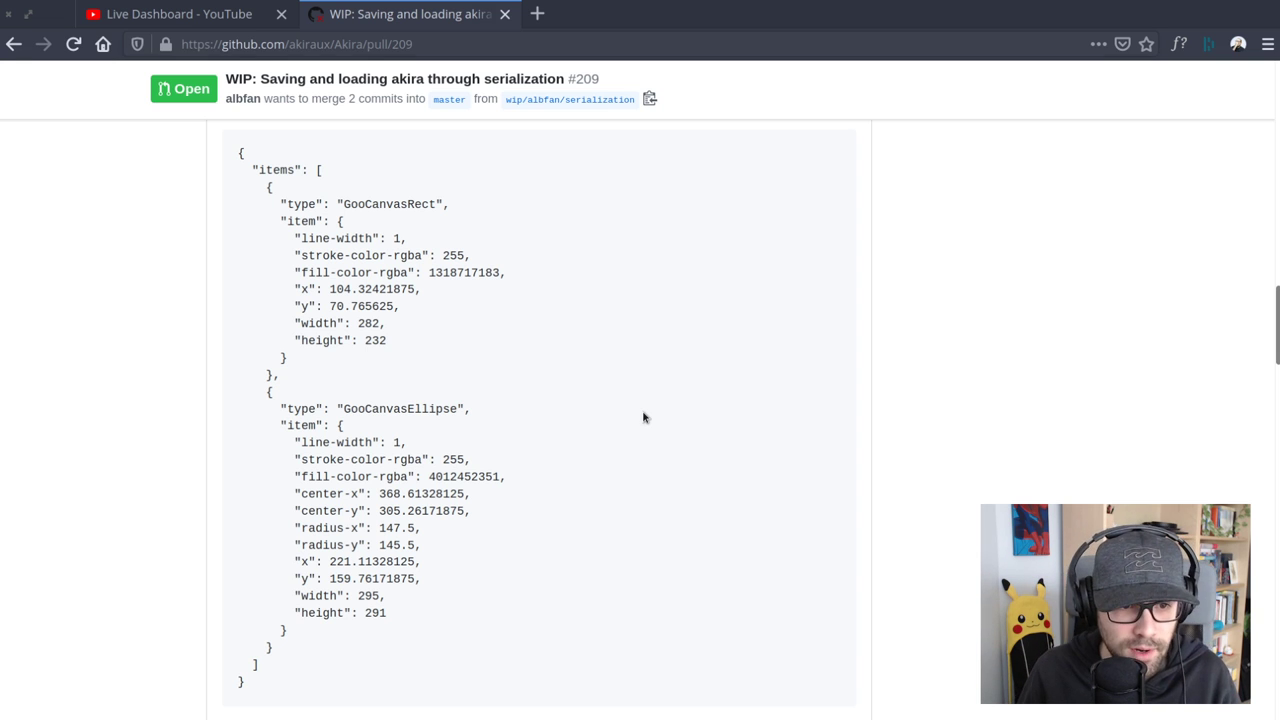
left_click_drag(383, 663, 220, 140)
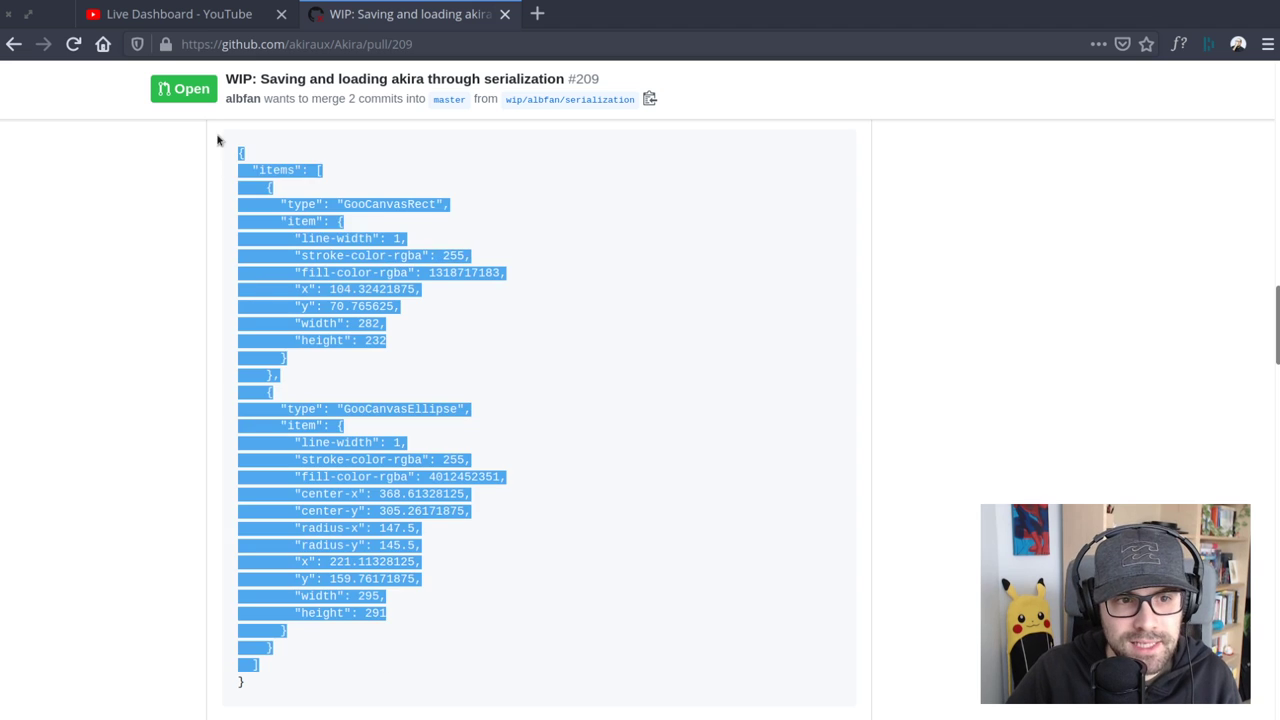
left_click(577, 291)
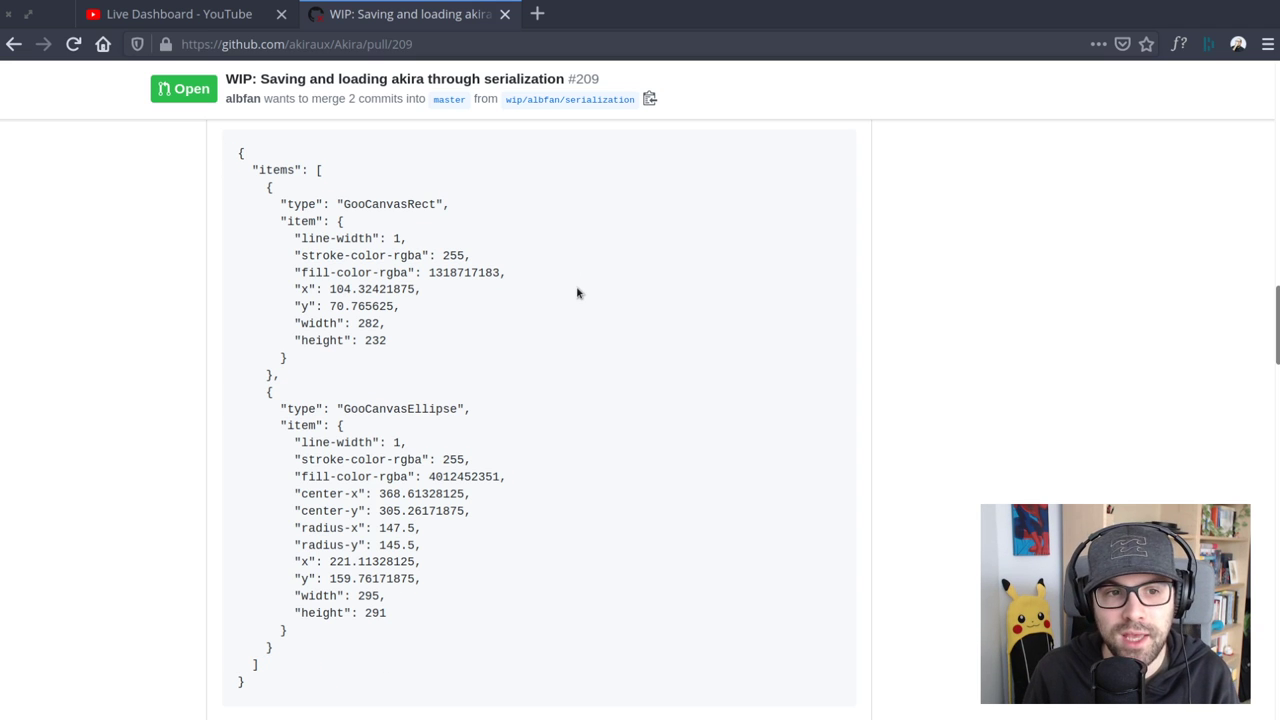
Leave the serialization pull request and return to the list of open pull requests
scroll(780, 455, "up", 1)
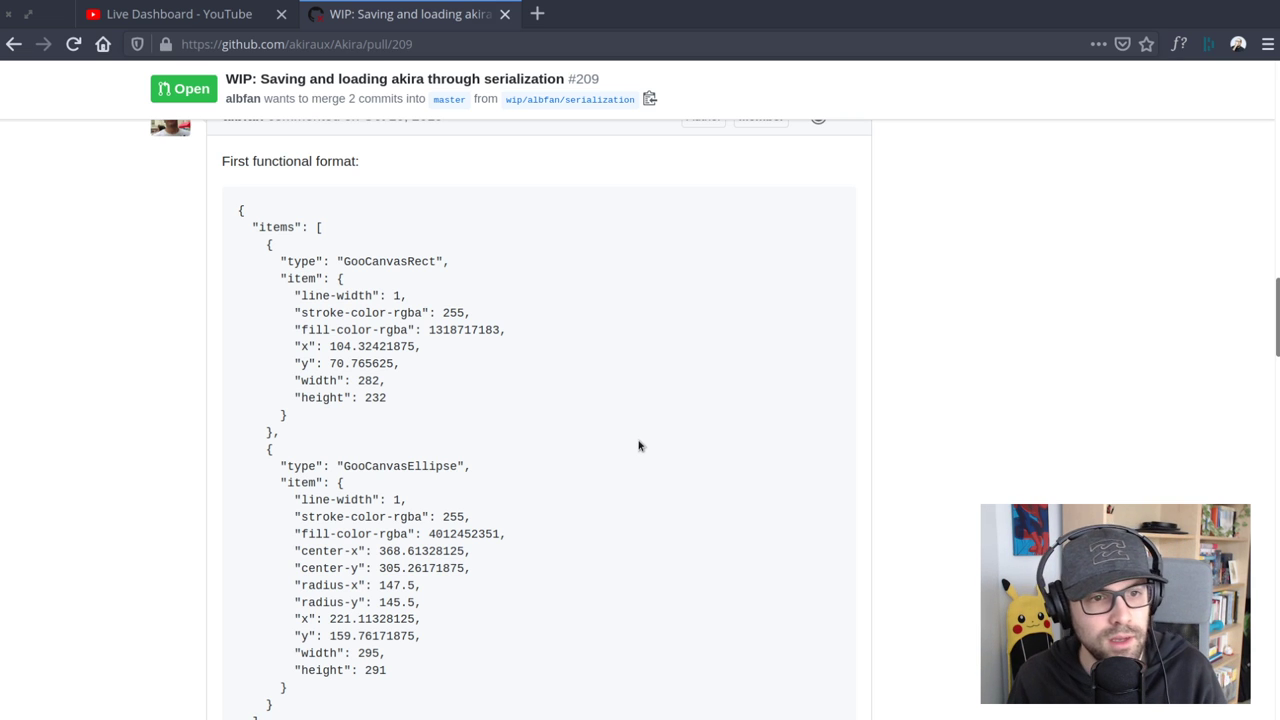
scroll(620, 482, "up", 5)
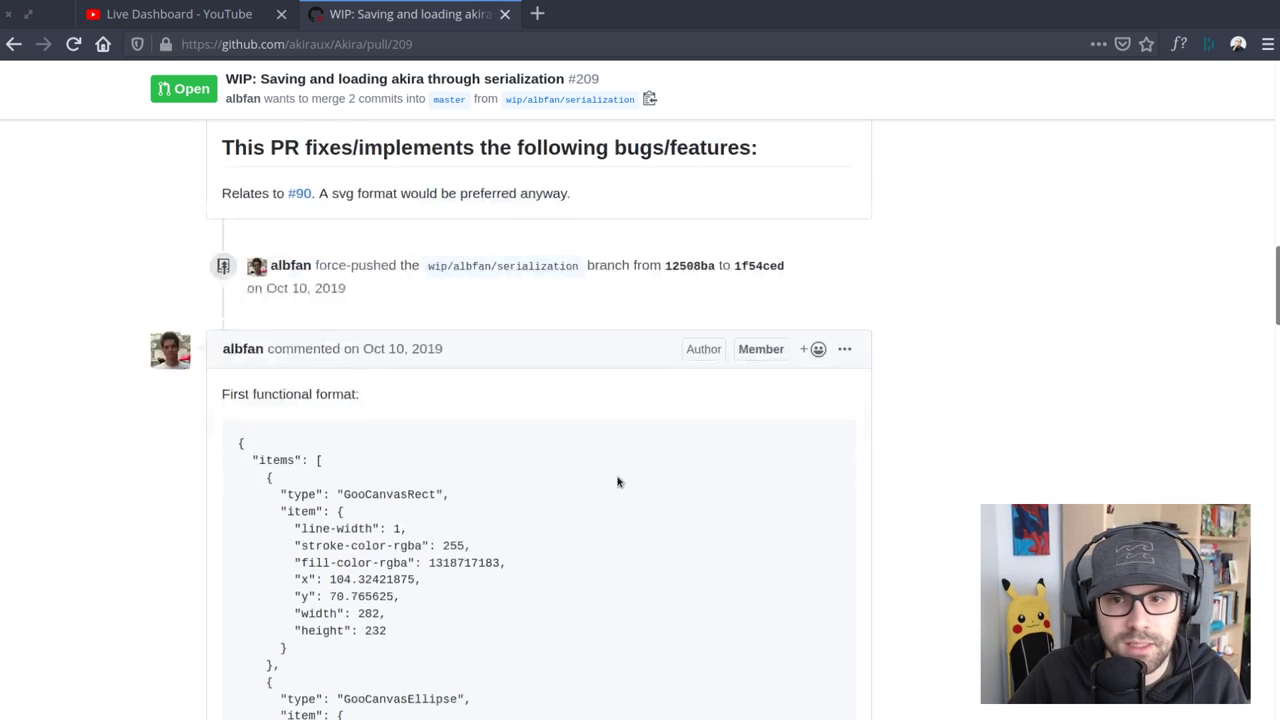
scroll(617, 482, "up", 15)
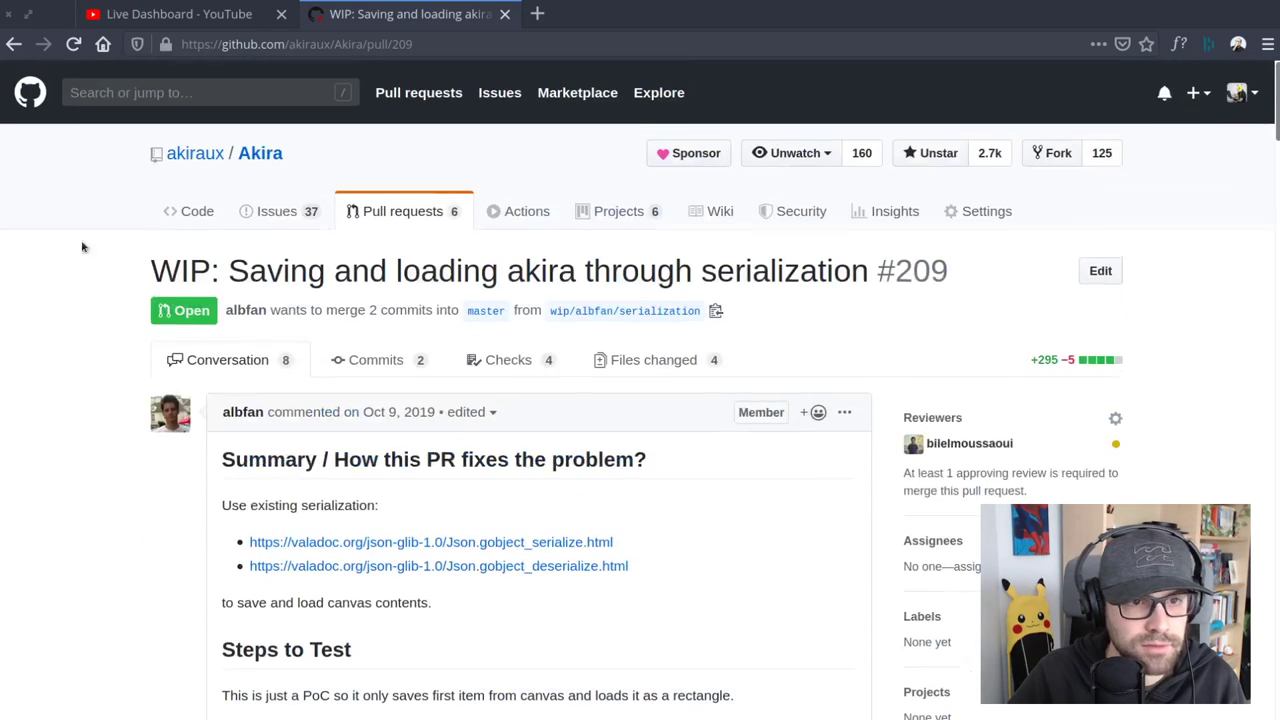
left_click(444, 215)
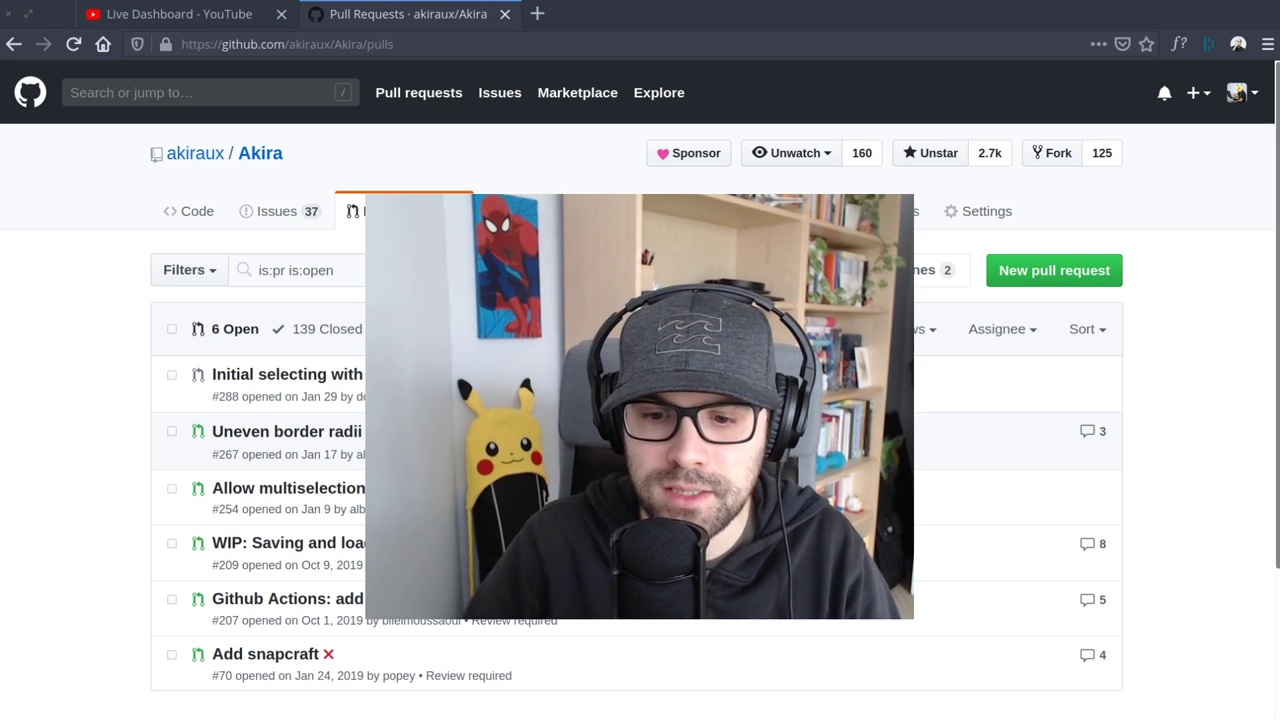
key("F12")
key("Up")
key("Down")
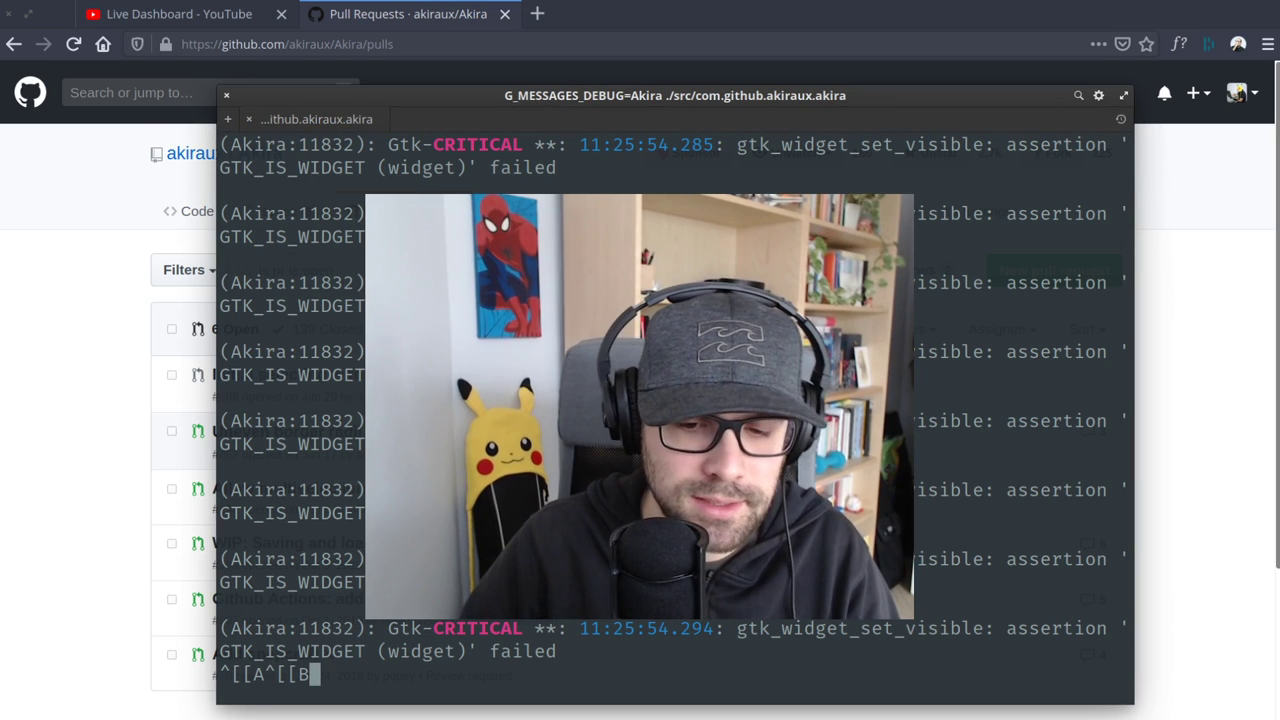
key("F12")
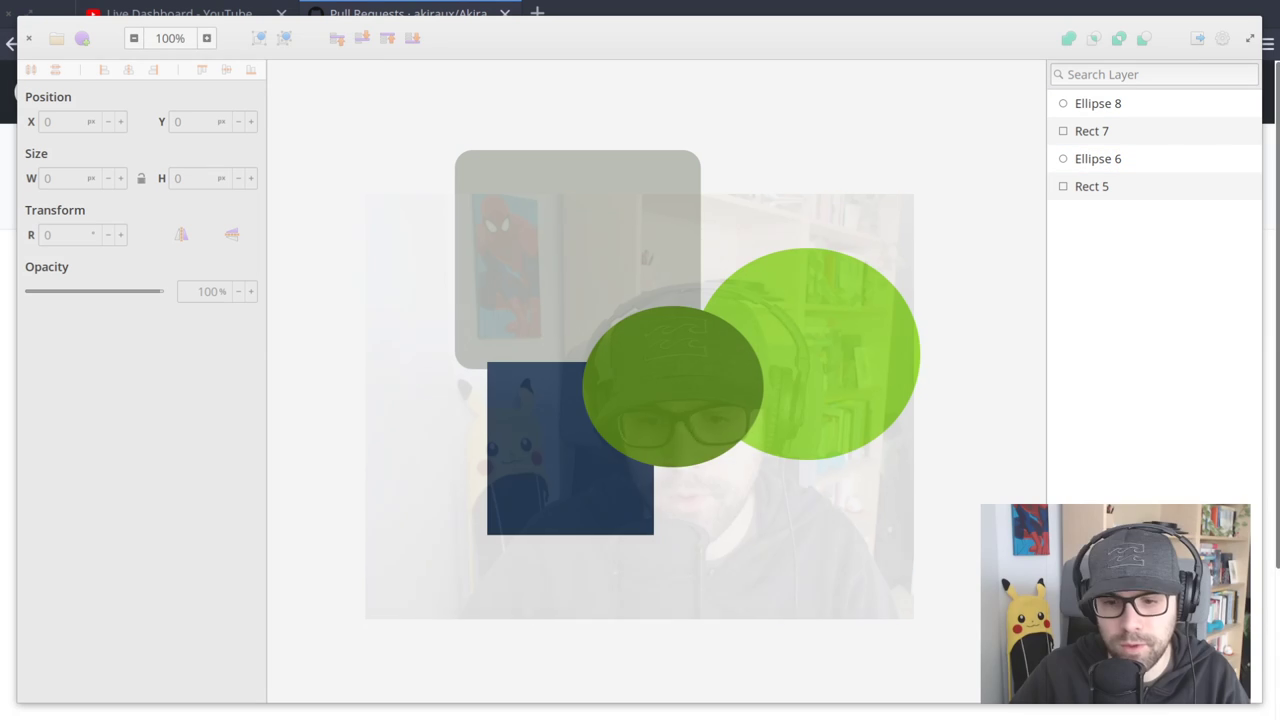
Move the light green ellipse up to about X 50651, Y 50140 px, deselect it, and close the system About window
left_click(819, 309)
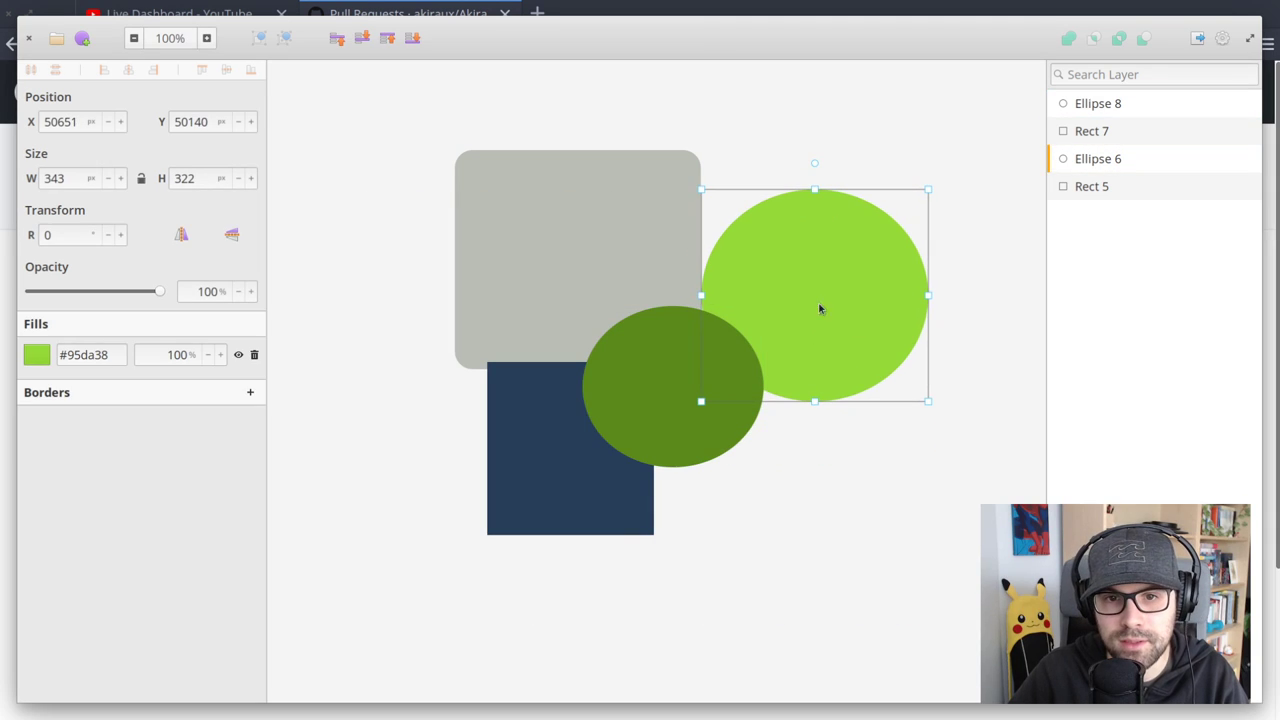
left_click(800, 451)
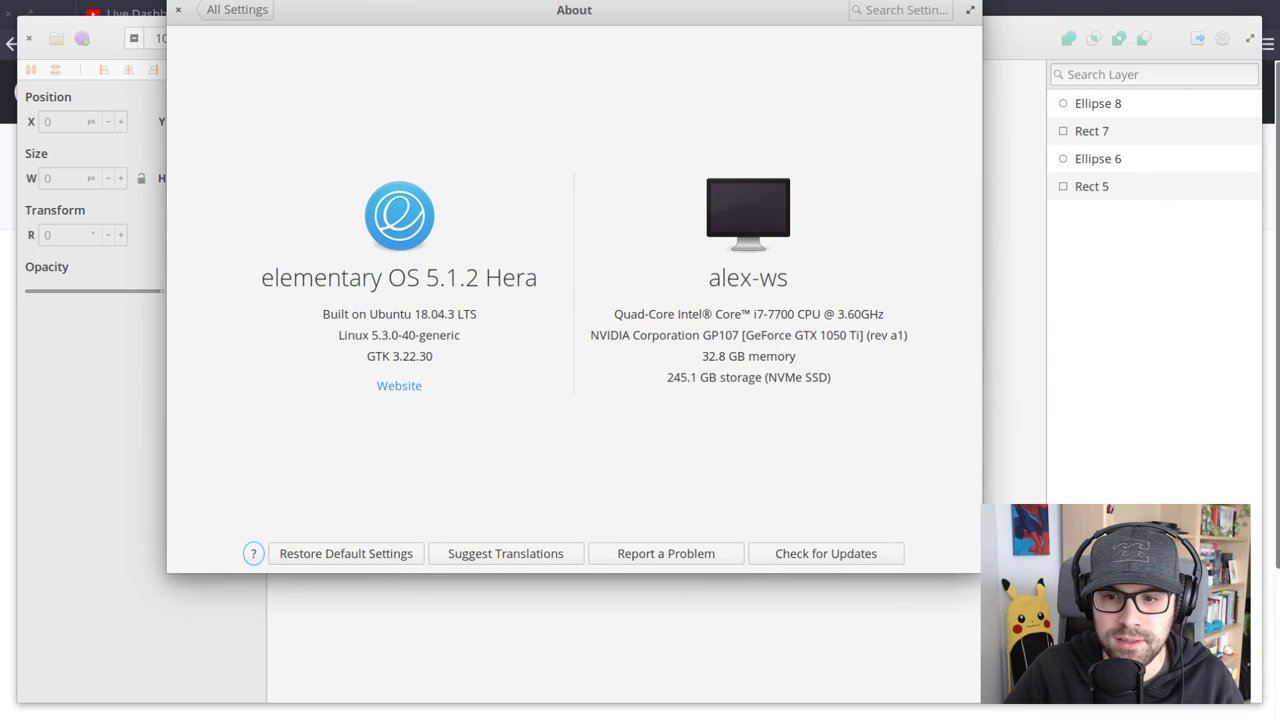
left_click(179, 10)
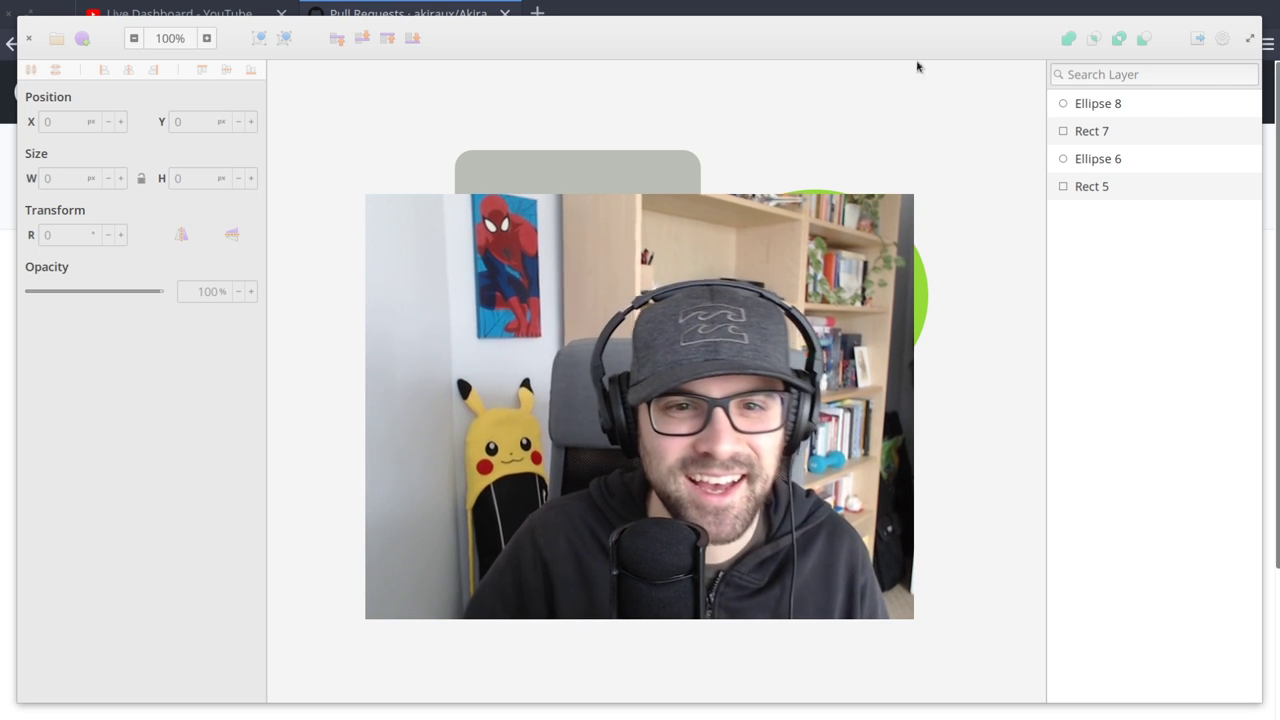
left_click(82, 38)
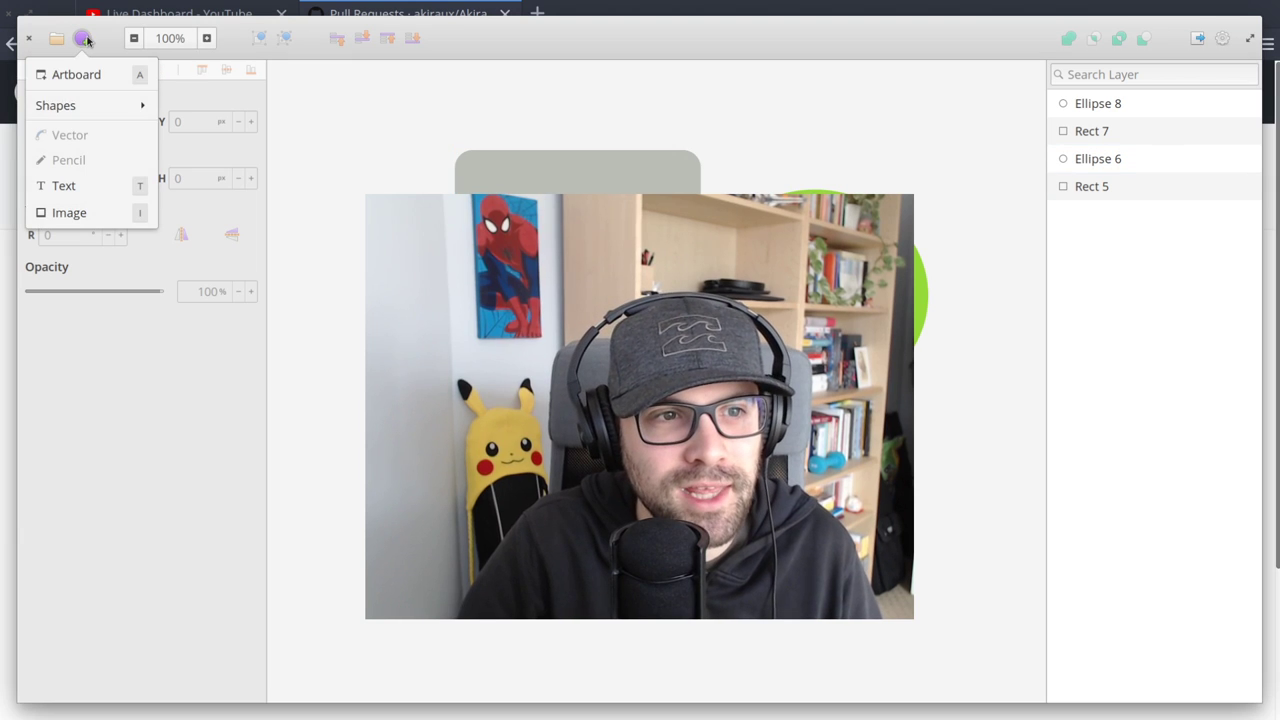
left_click(94, 105)
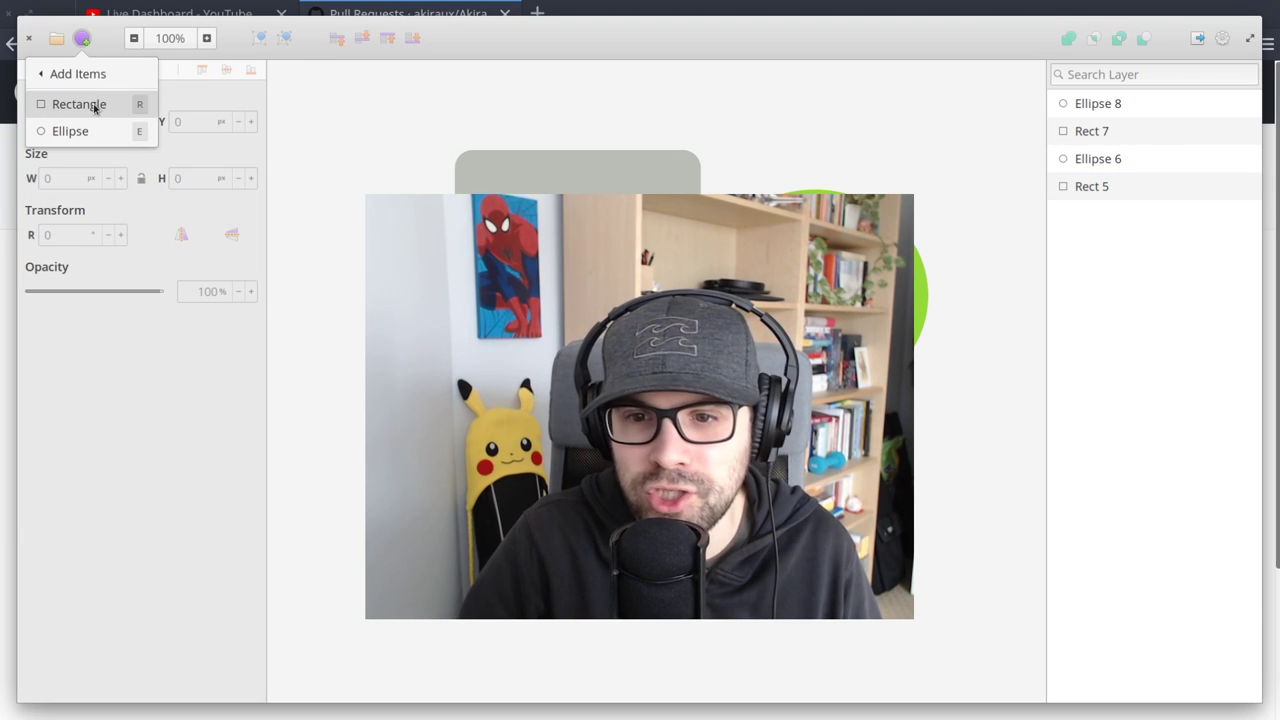
left_click(60, 72)
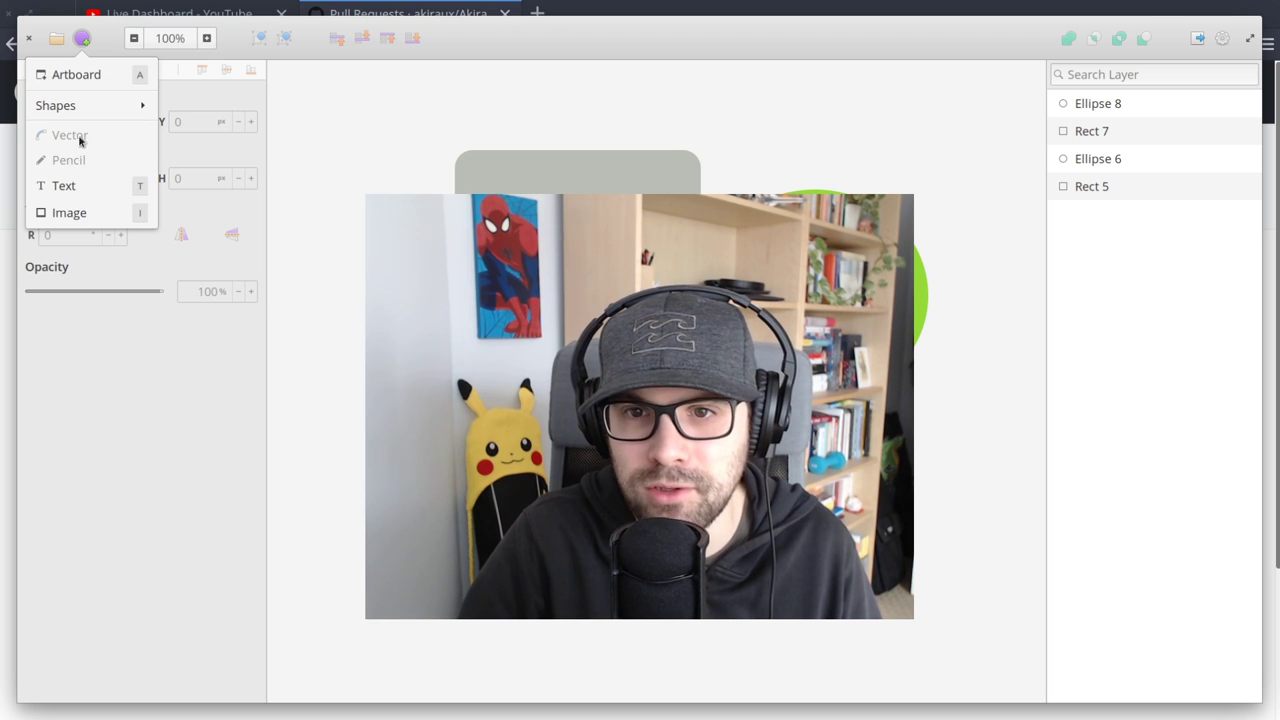
left_click(354, 196)
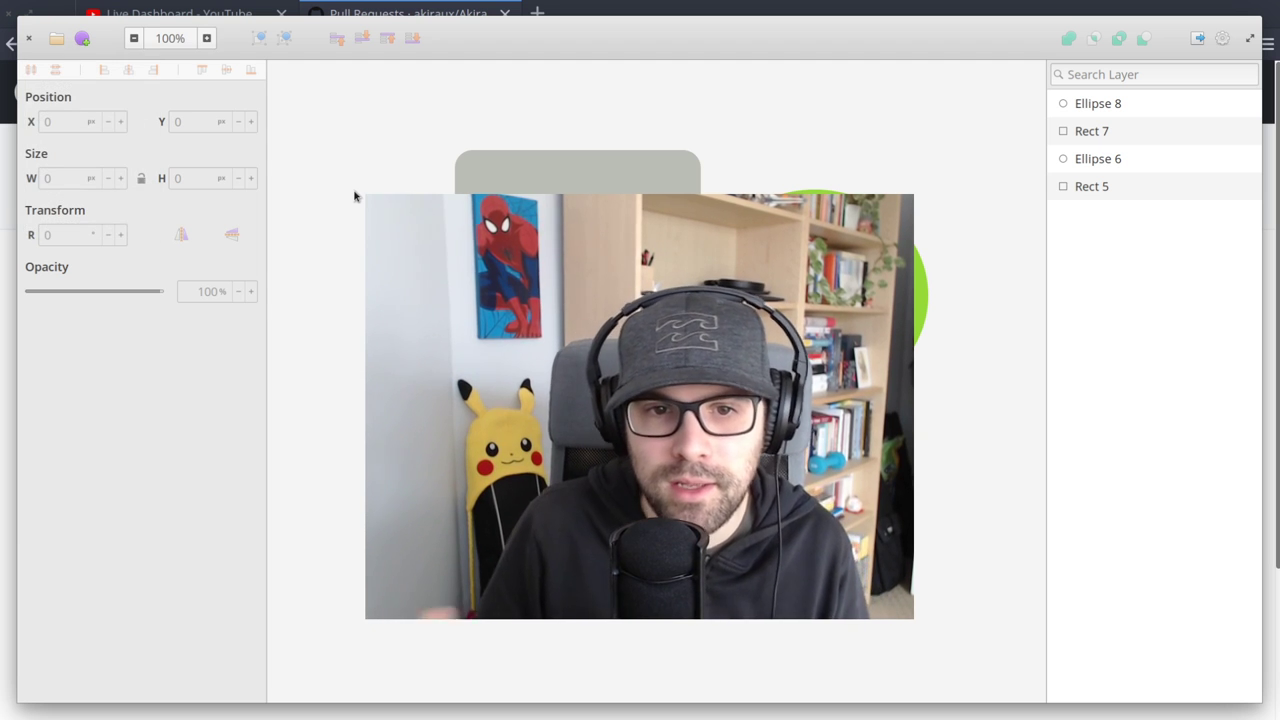
left_click(500, 260)
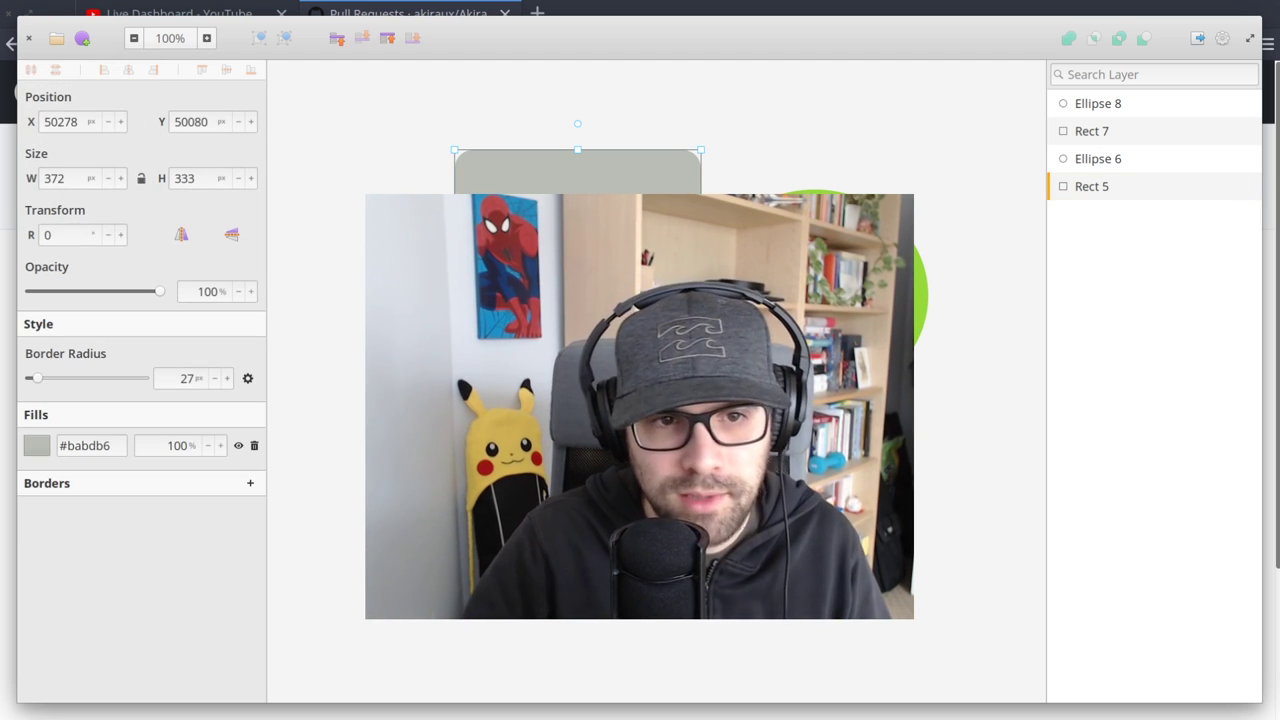
key("Escape")
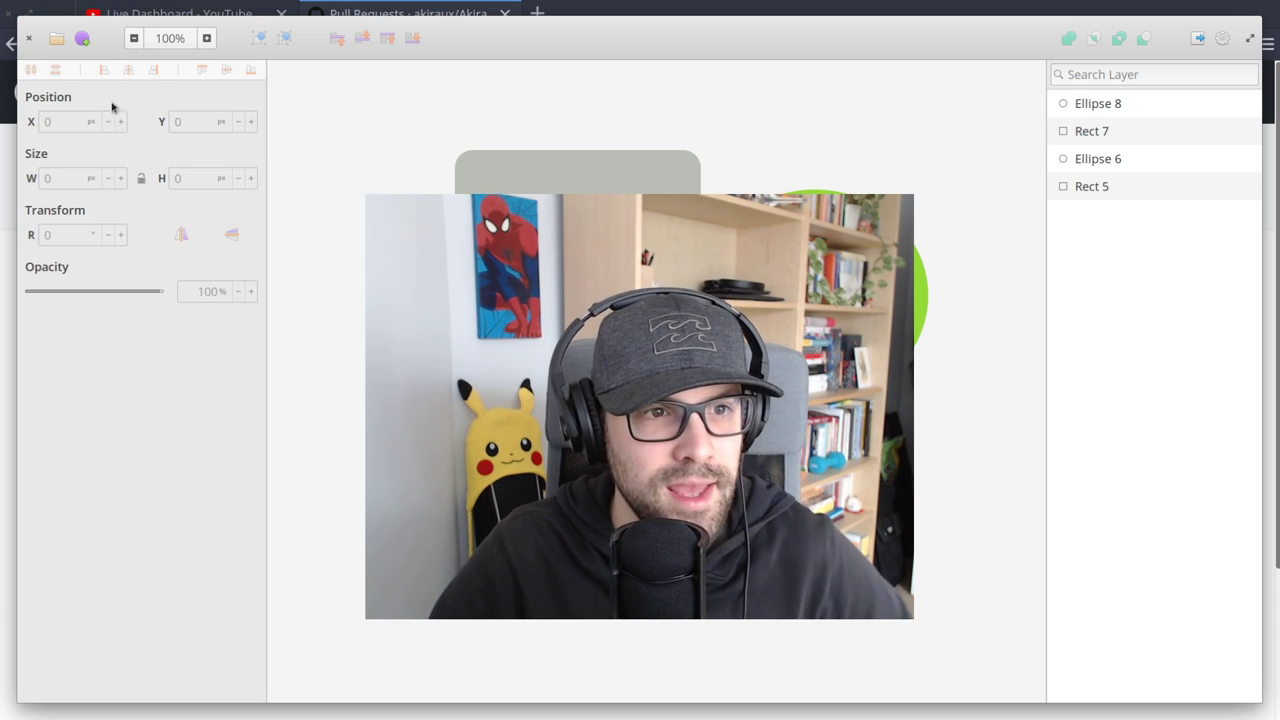
Insert the image featured-live.png from the Pictures folder onto the canvas
left_click(81, 40)
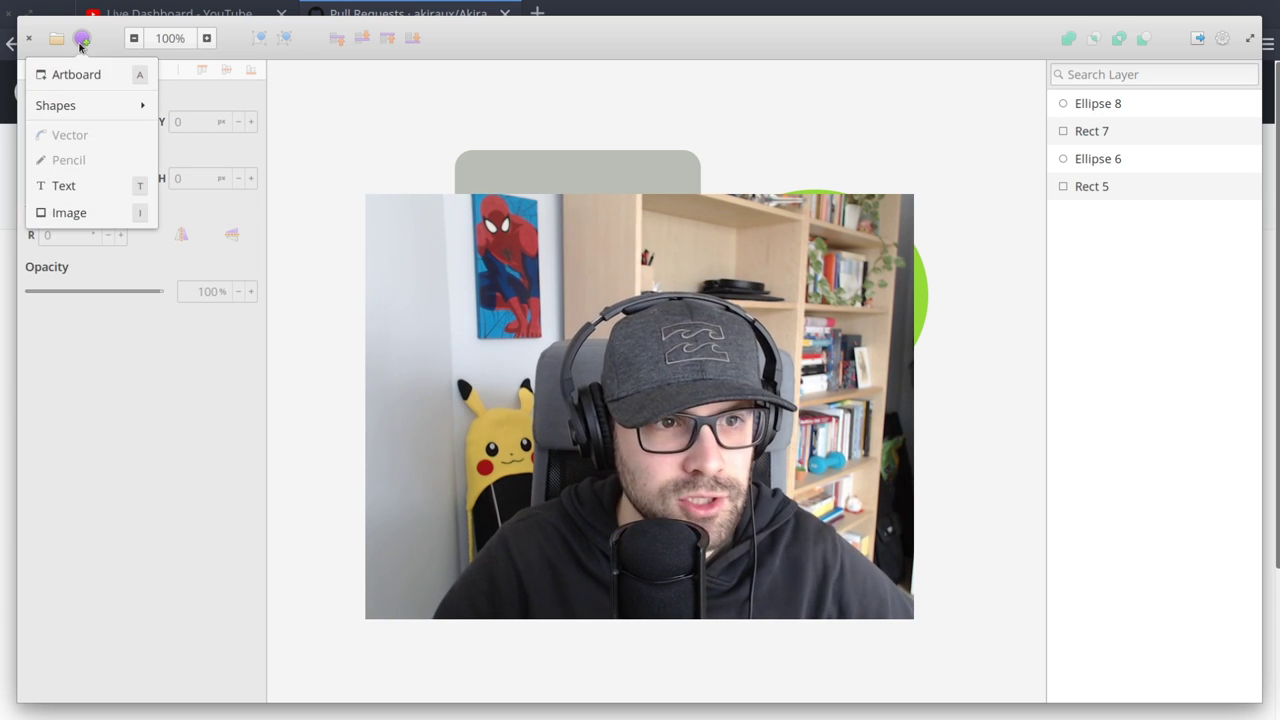
left_click(69, 213)
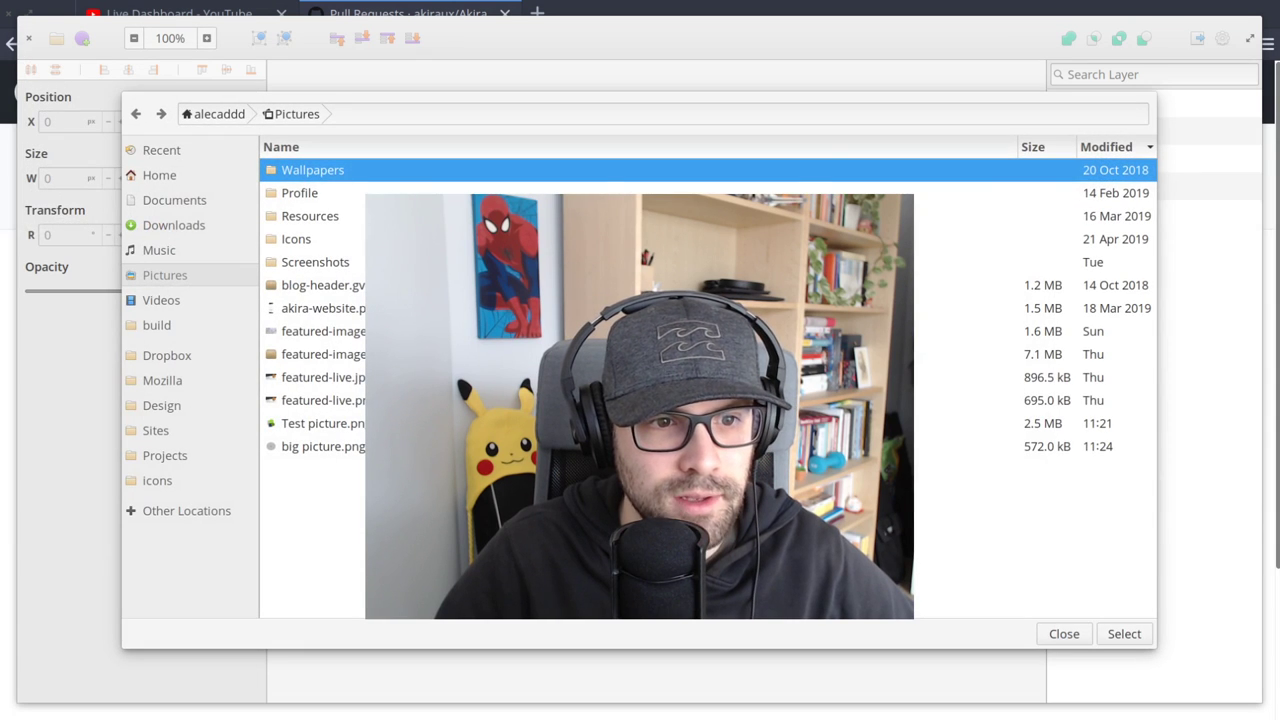
left_click(339, 402)
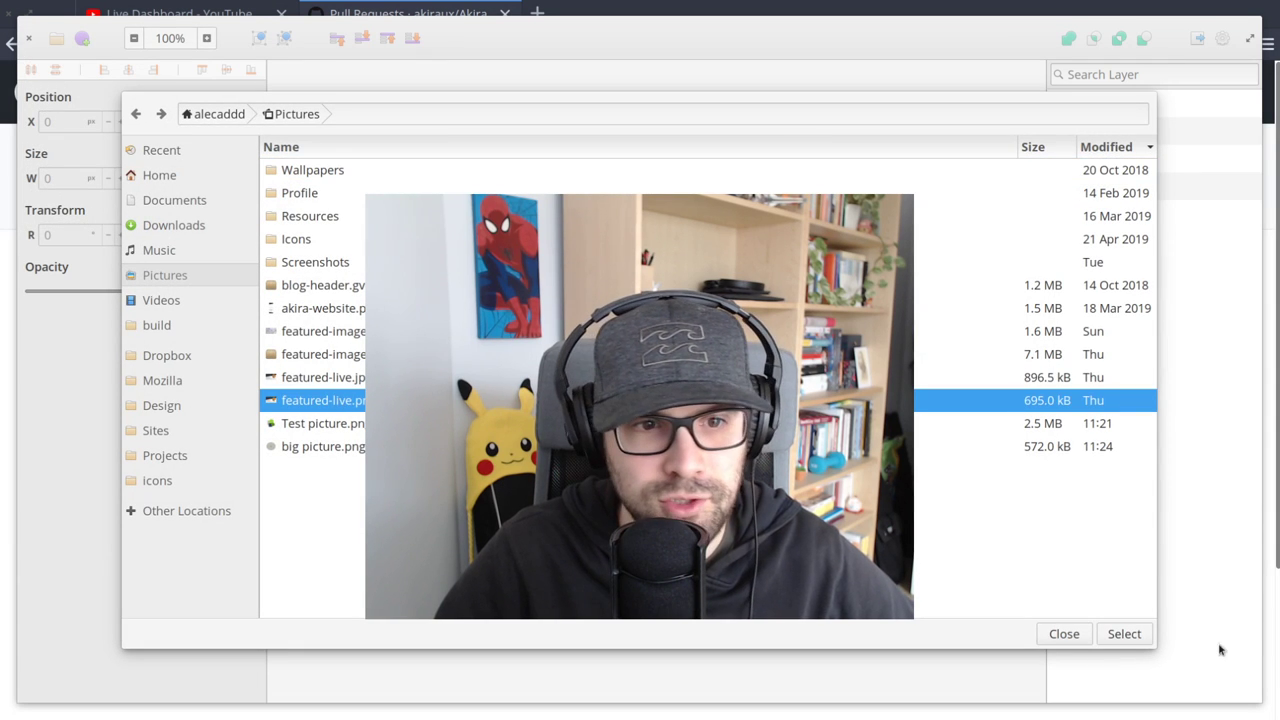
left_click(1124, 634)
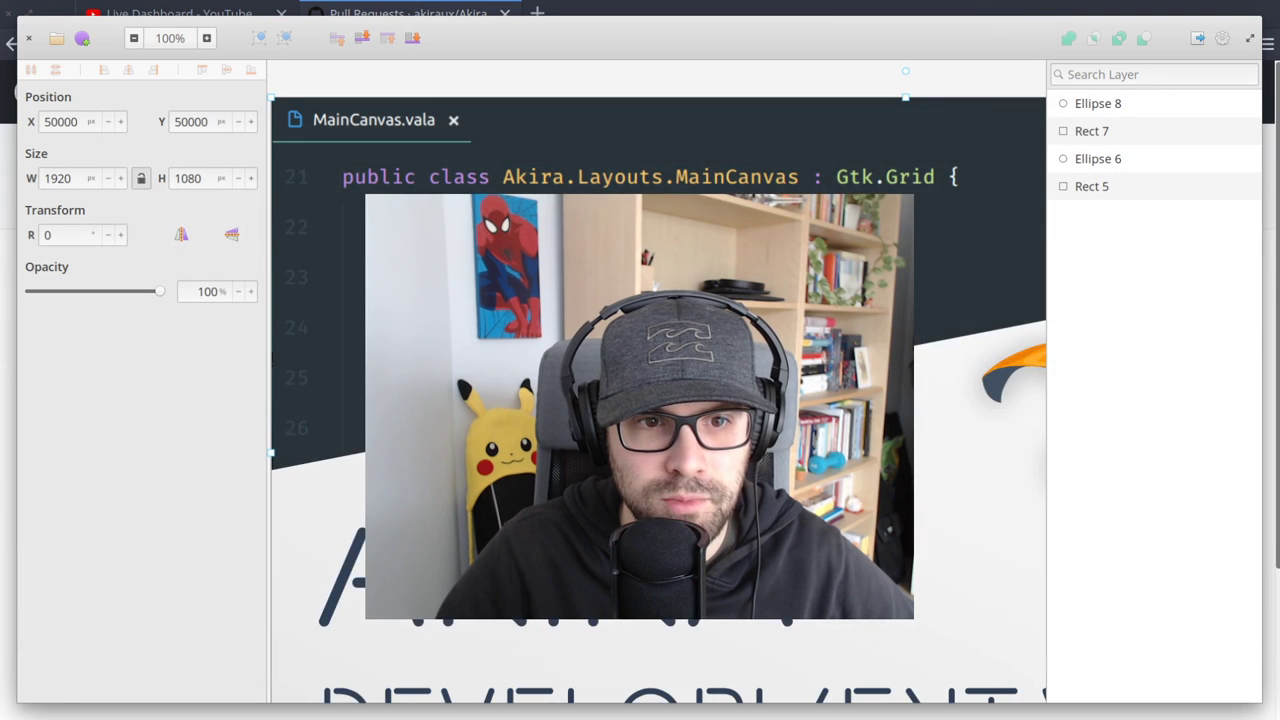
Scale the inserted image proportionally to about 764 by 430 px and place it at about X 50123, Y 50331 px
left_click_drag(600, 400, 727, 444)
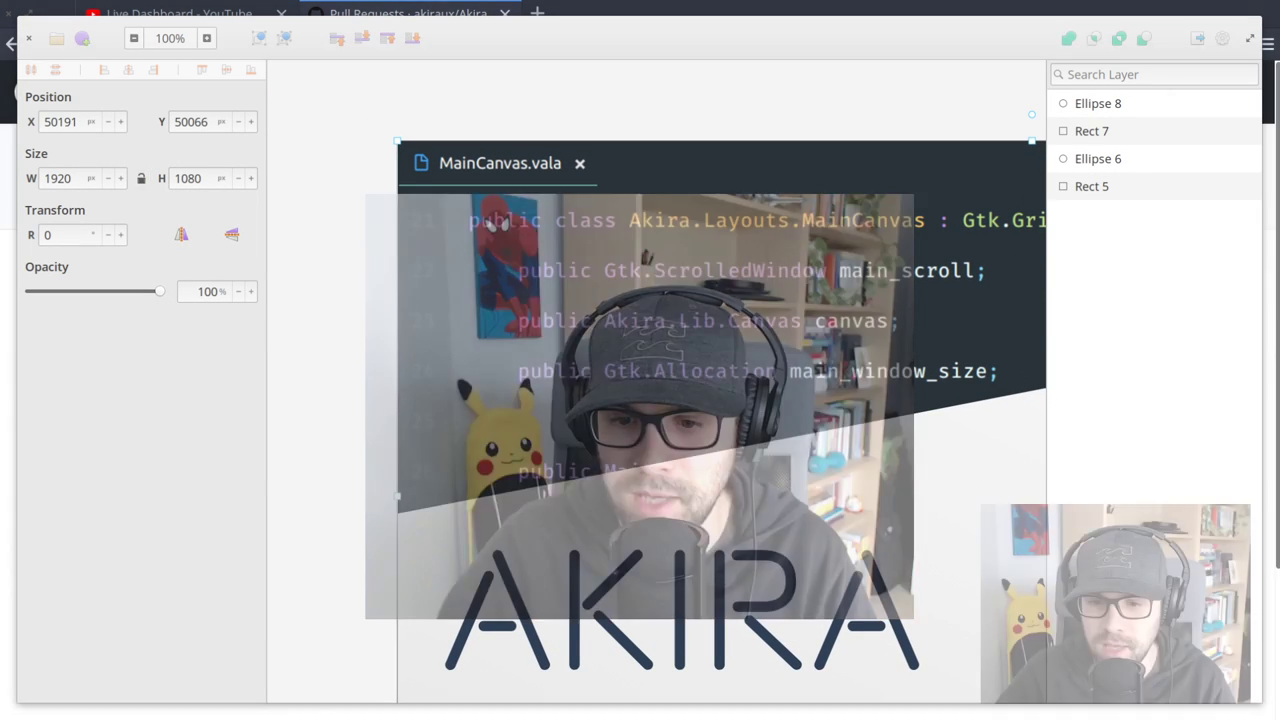
left_click_drag(729, 351, 644, 319)
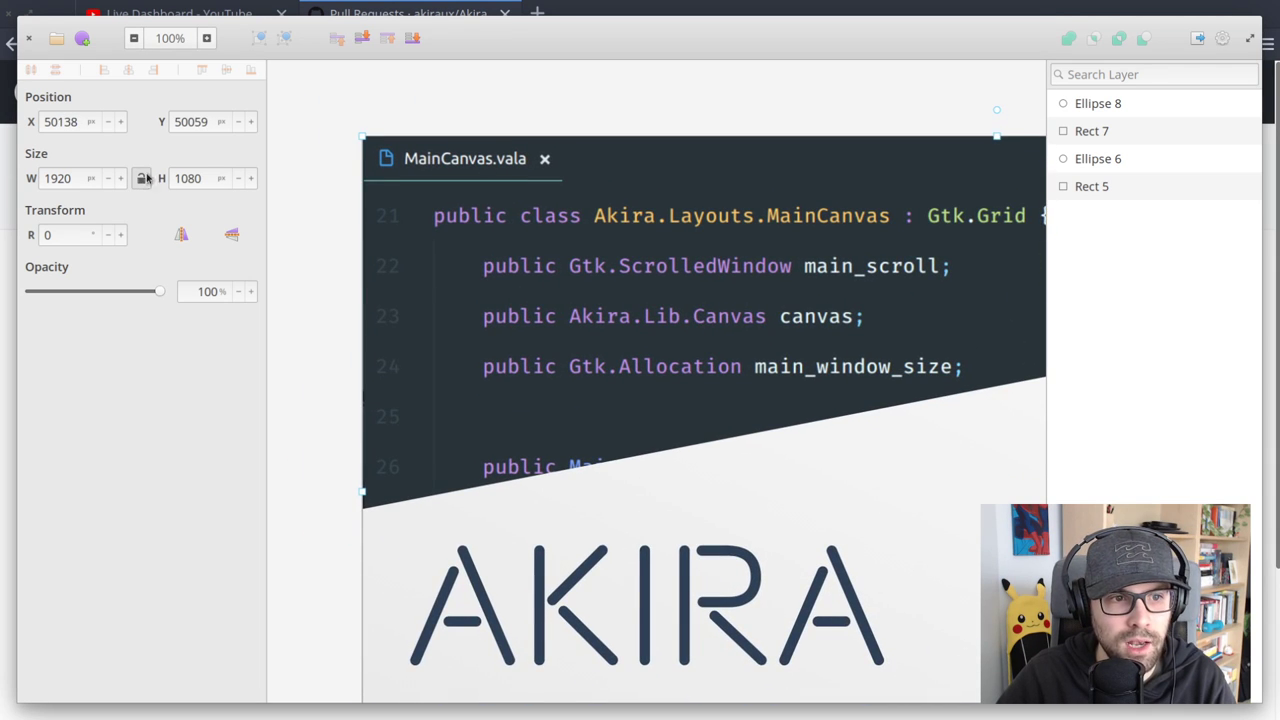
left_click_drag(367, 140, 774, 459)
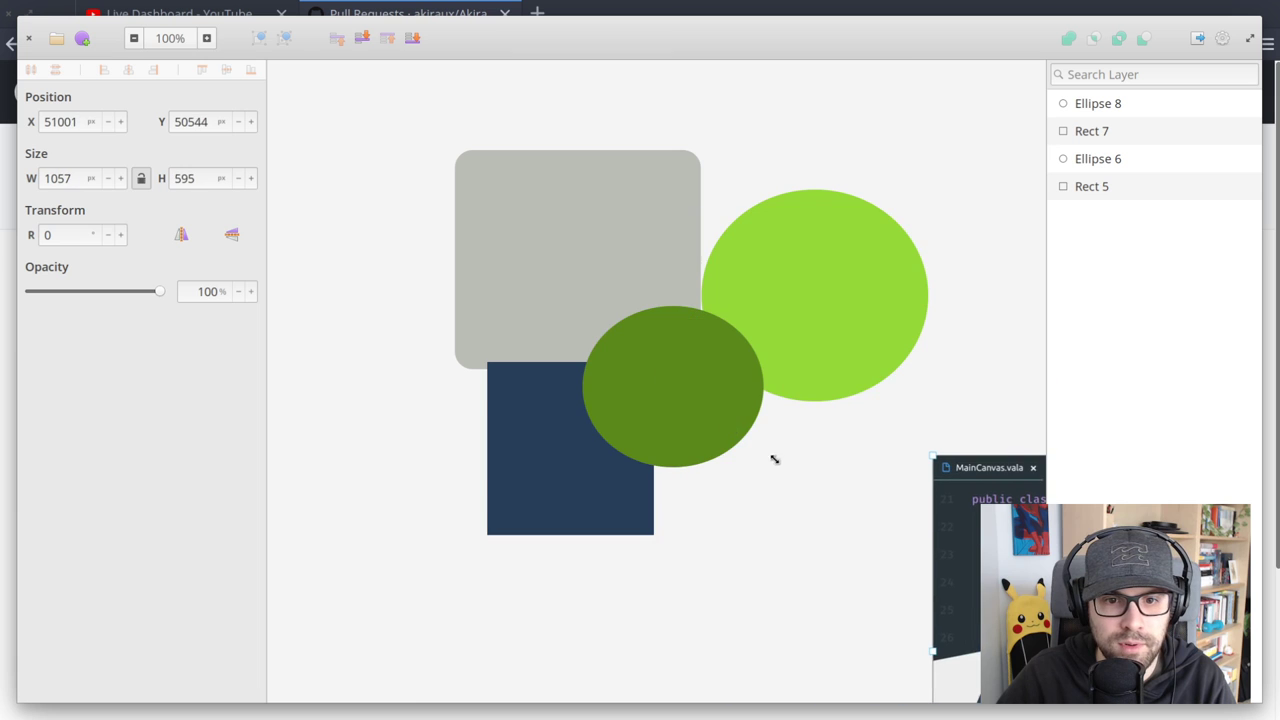
left_click_drag(966, 531, 514, 251)
left_click_drag(818, 378, 656, 443)
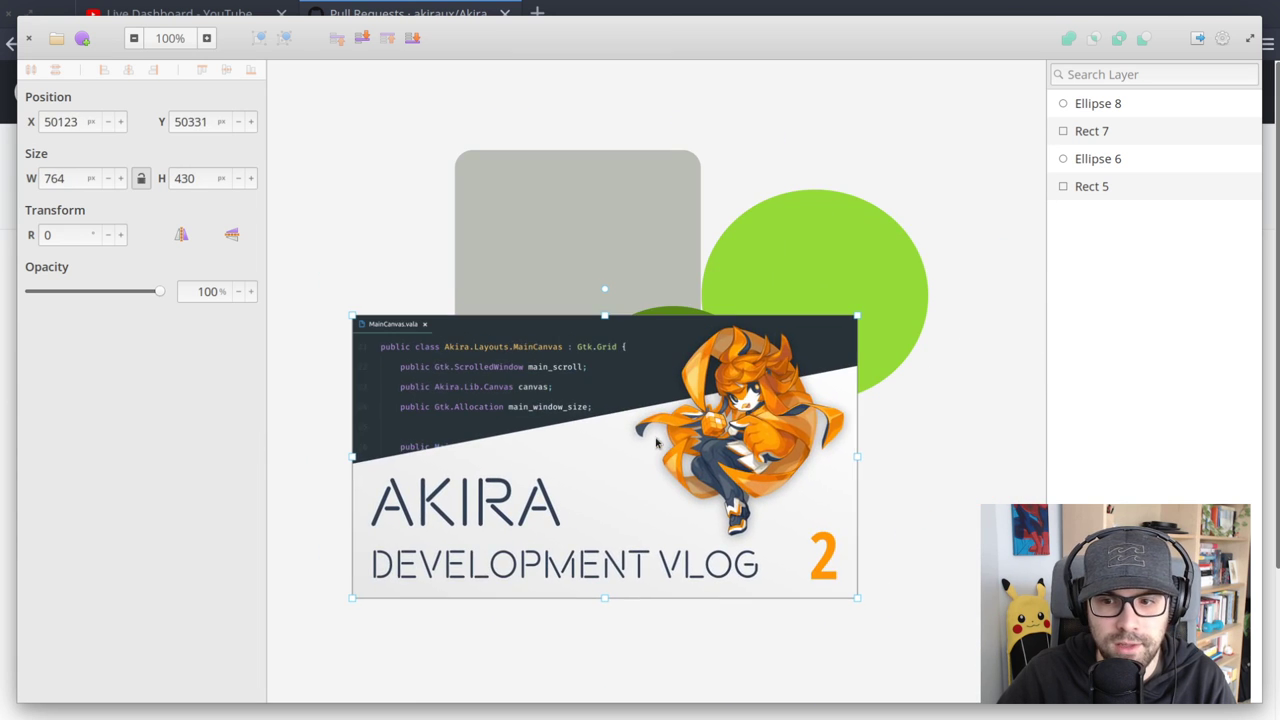
Move the gray rectangle up and left, and shift the inserted image to about X 50050, Y 50344 px
left_click_drag(603, 286, 506, 192)
left_click_drag(669, 446, 621, 455)
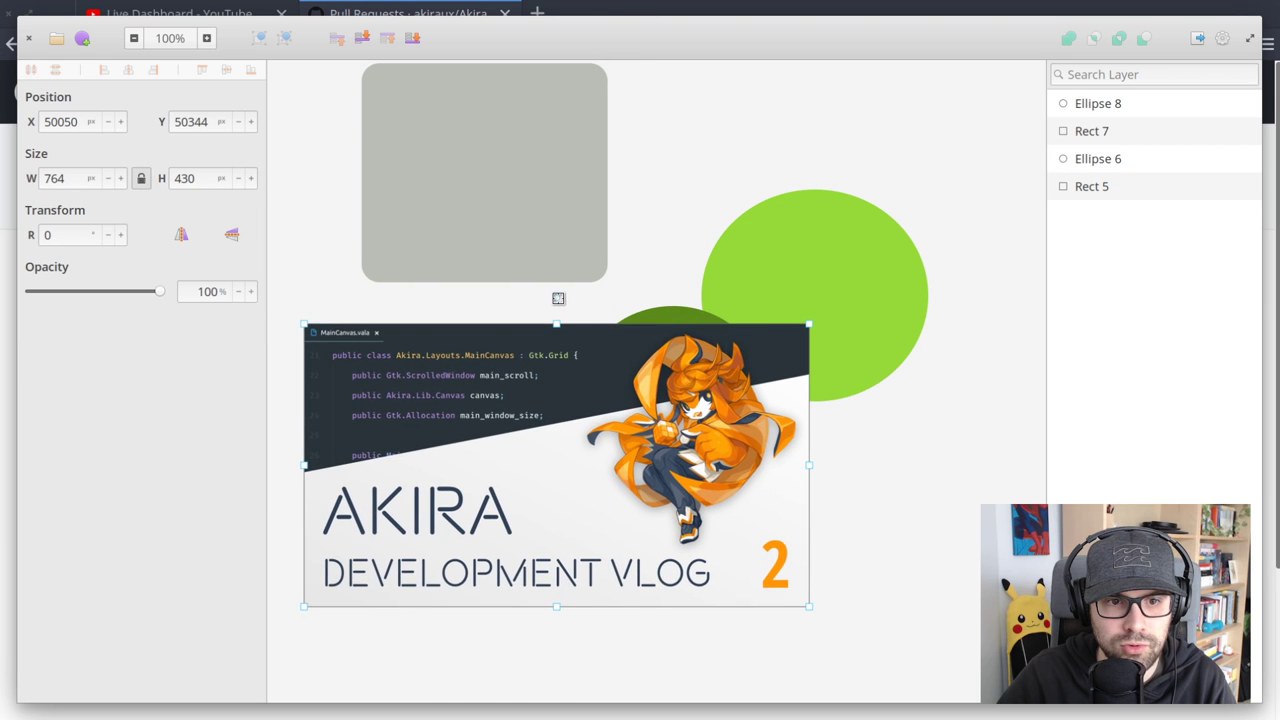
Move the inserted image up over the gray rectangle to about X 50059, Y 50135 px
left_click_drag(558, 298, 575, 239)
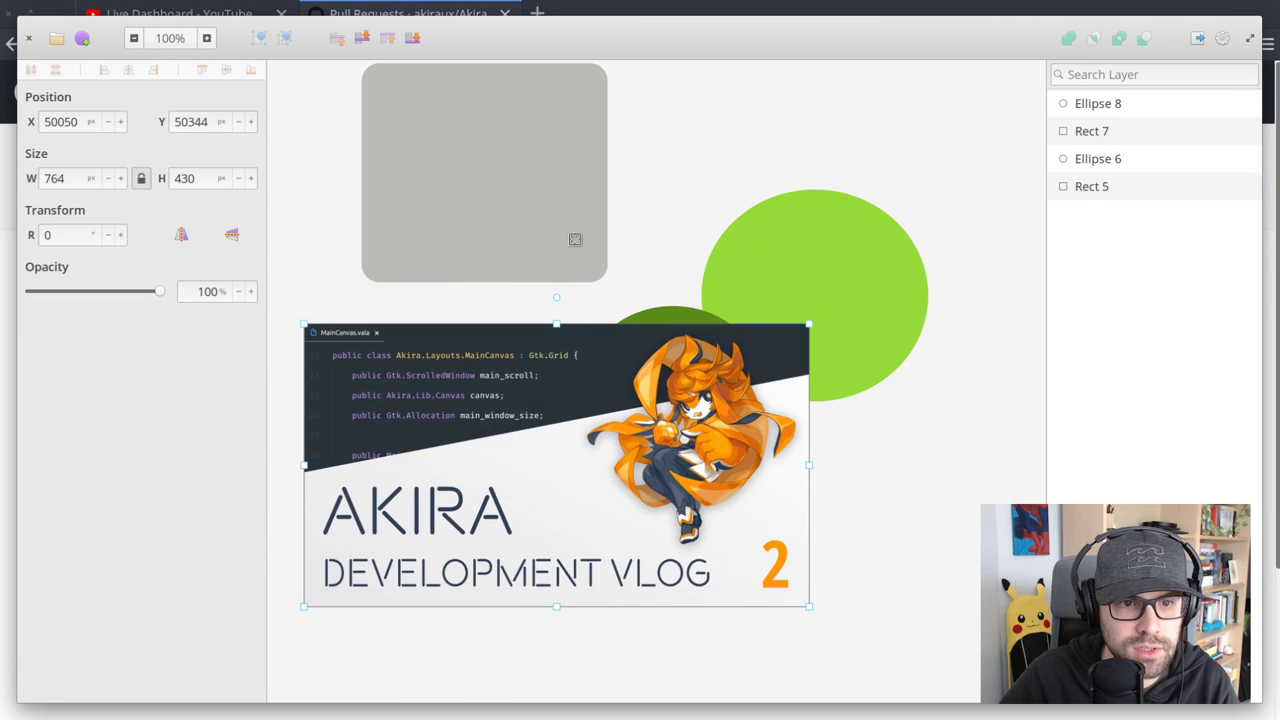
left_click_drag(520, 440, 661, 360)
left_click_drag(160, 291, 196, 303)
left_click_drag(869, 443, 791, 371)
left_click(794, 586)
left_click_drag(663, 337, 628, 359)
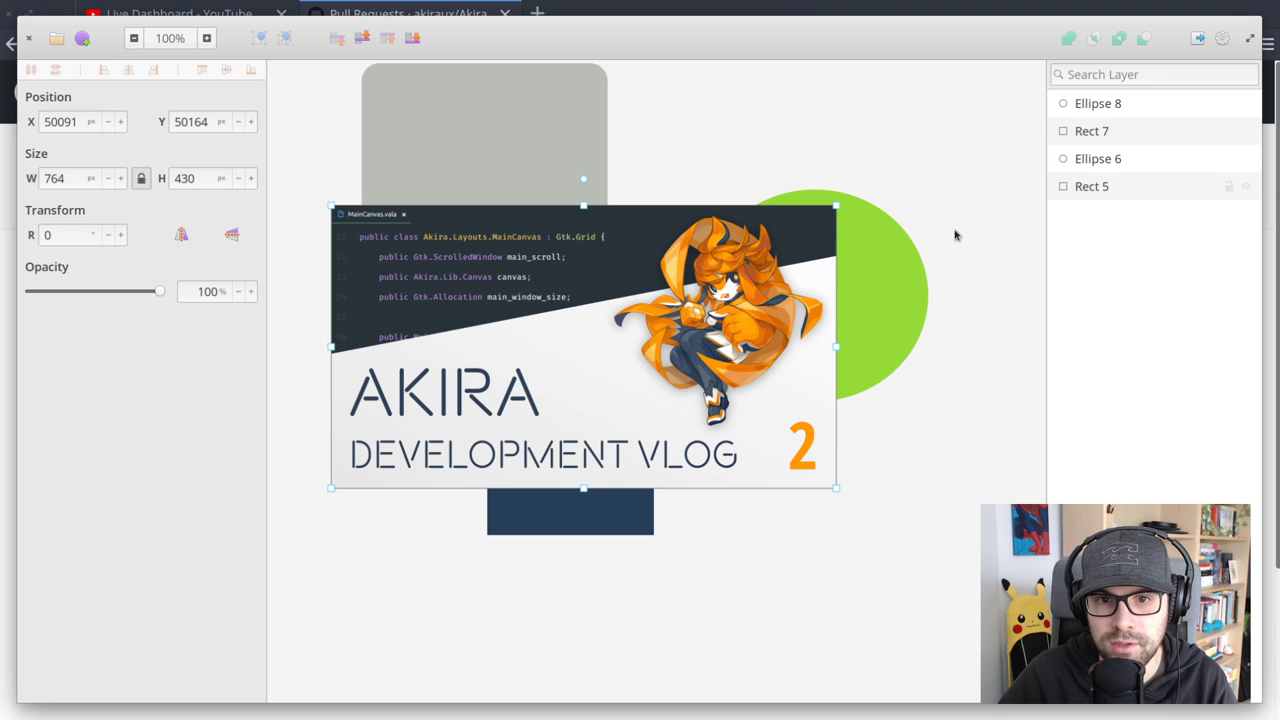
left_click_drag(638, 282, 654, 248)
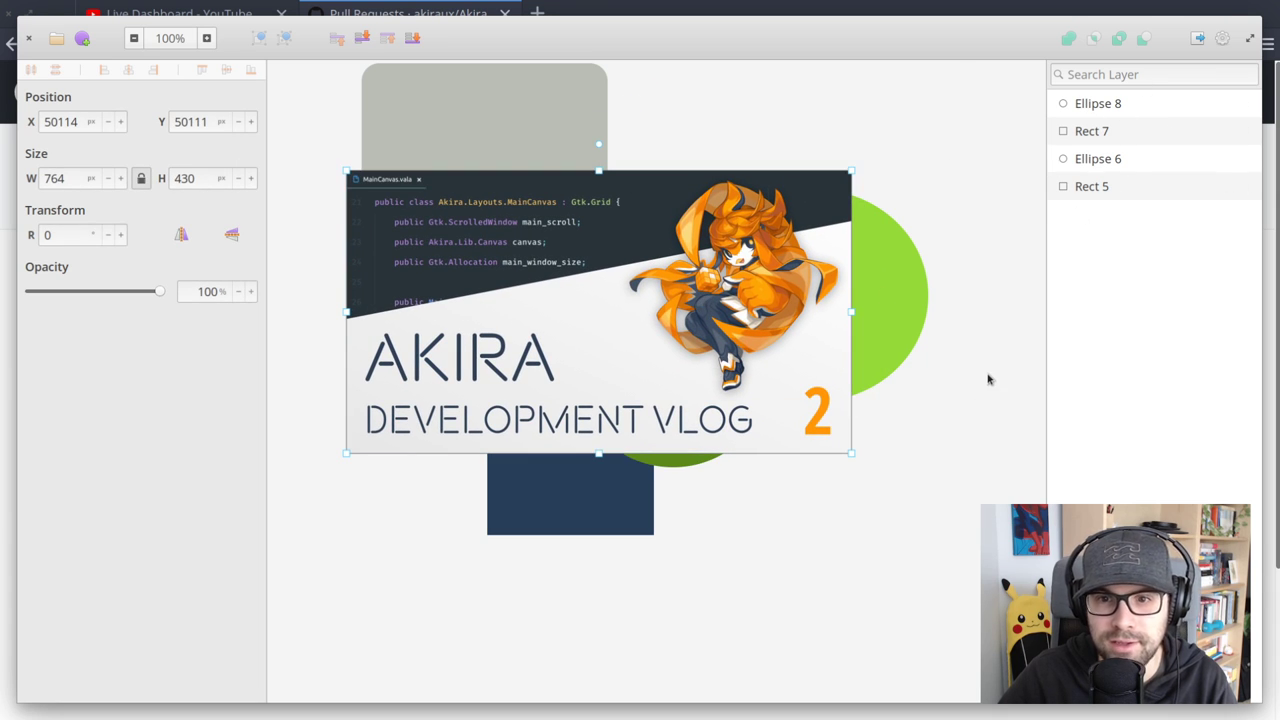
left_click_drag(585, 313, 541, 329)
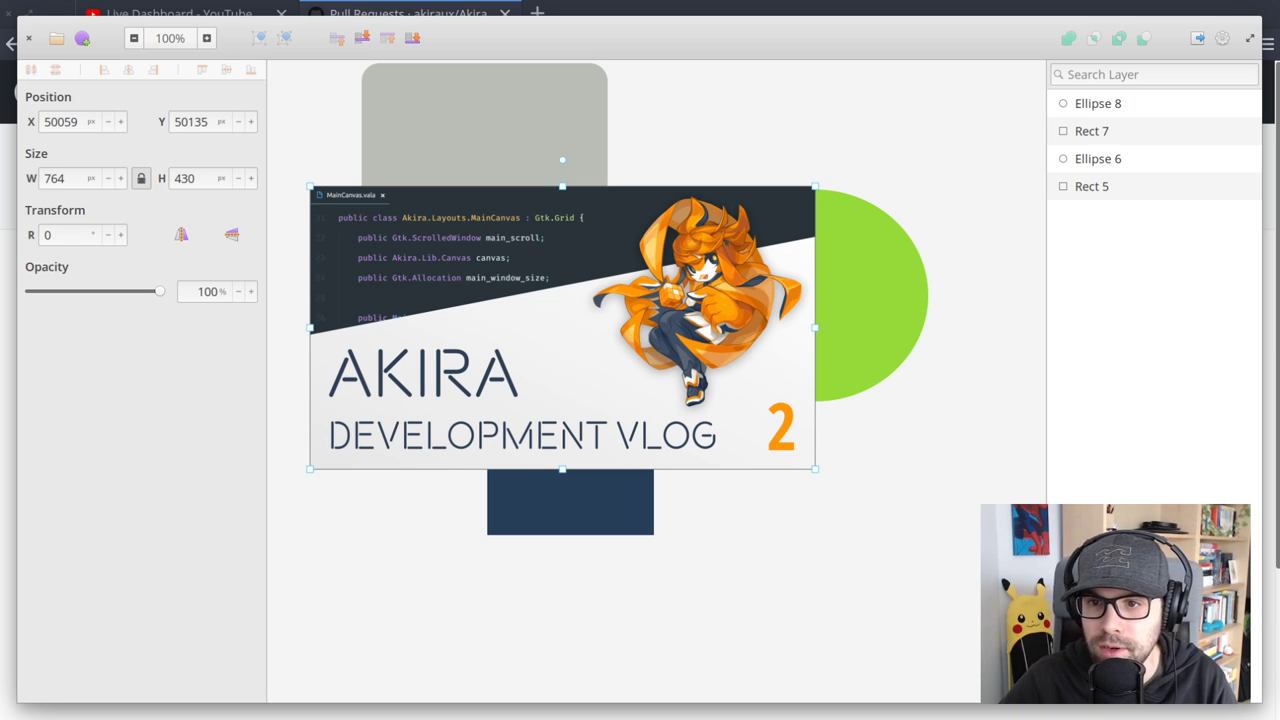
Switch to the browser and open the issues list of the akiraux/Akira repository on GitHub
left_click(383, 10)
scroll(137, 320, "down", 3)
scroll(137, 320, "up", 3)
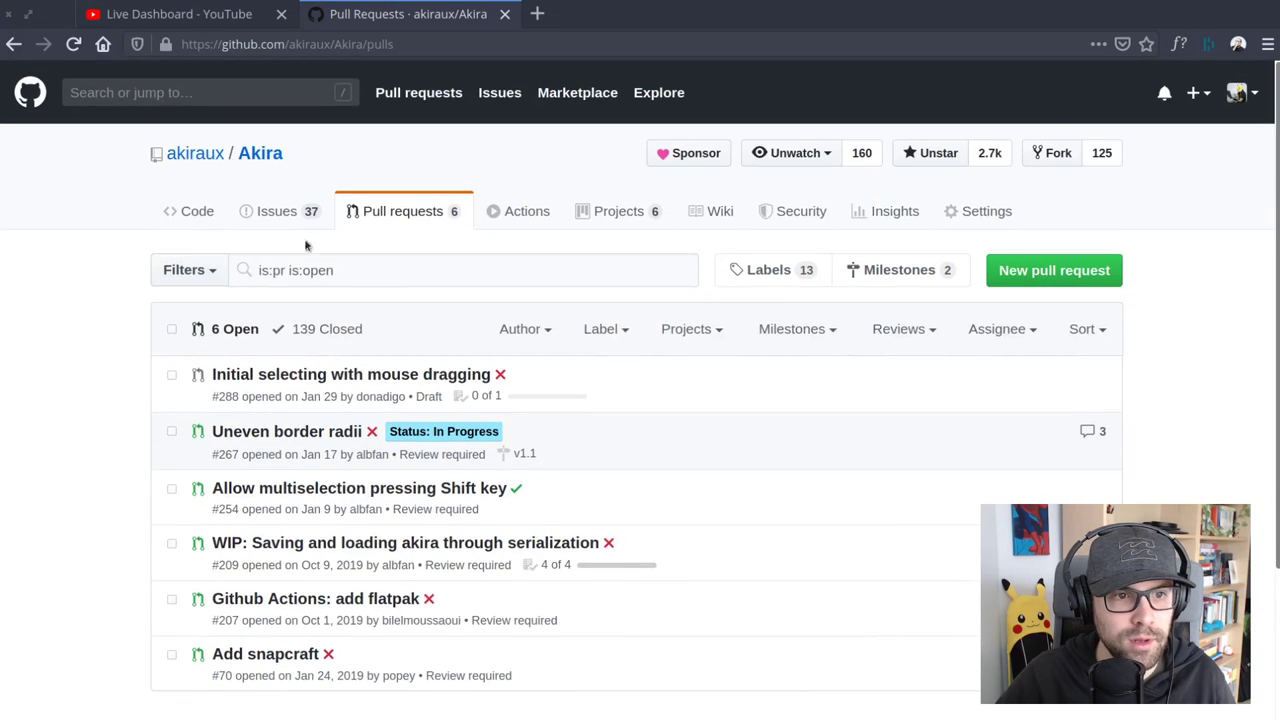
key("g")
key("i")
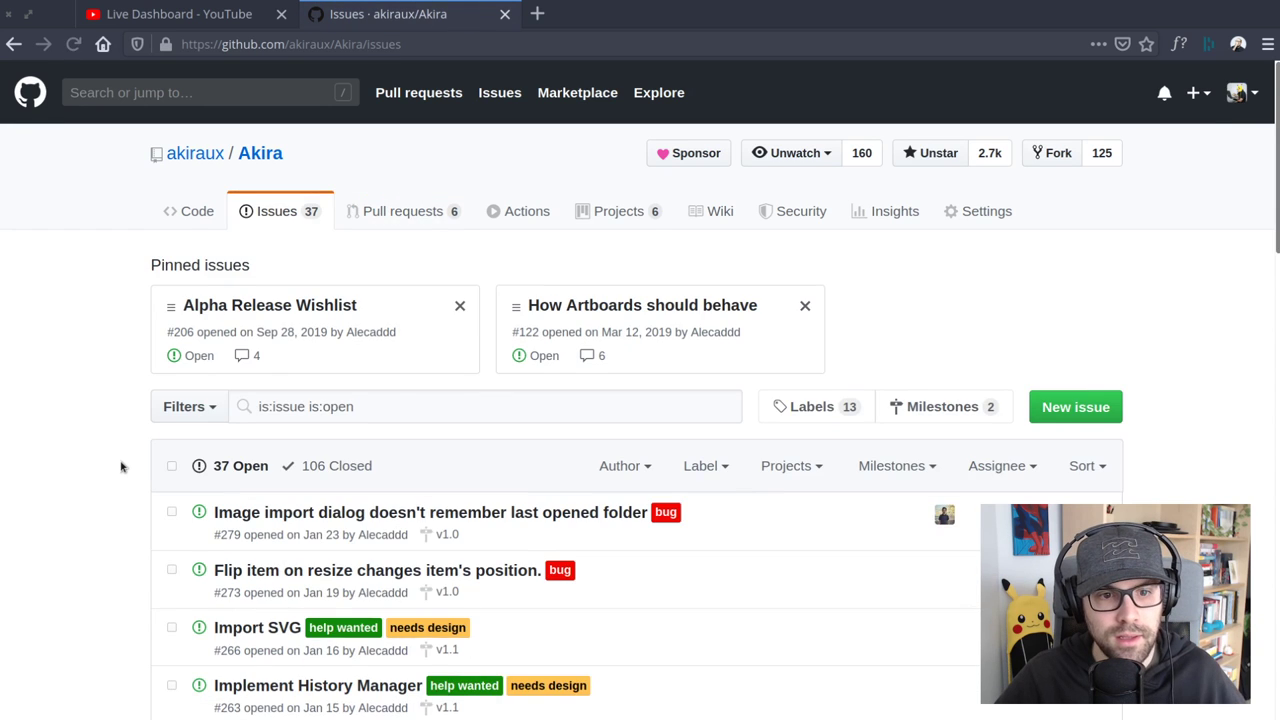
Open the pinned issue "How Artboards should behave" and read its expected behavior, layers panel and advanced feature lists down to the Sketch example
scroll(126, 463, "down", 3)
mouse_move(363, 352)
scroll(100, 366, "up", 3)
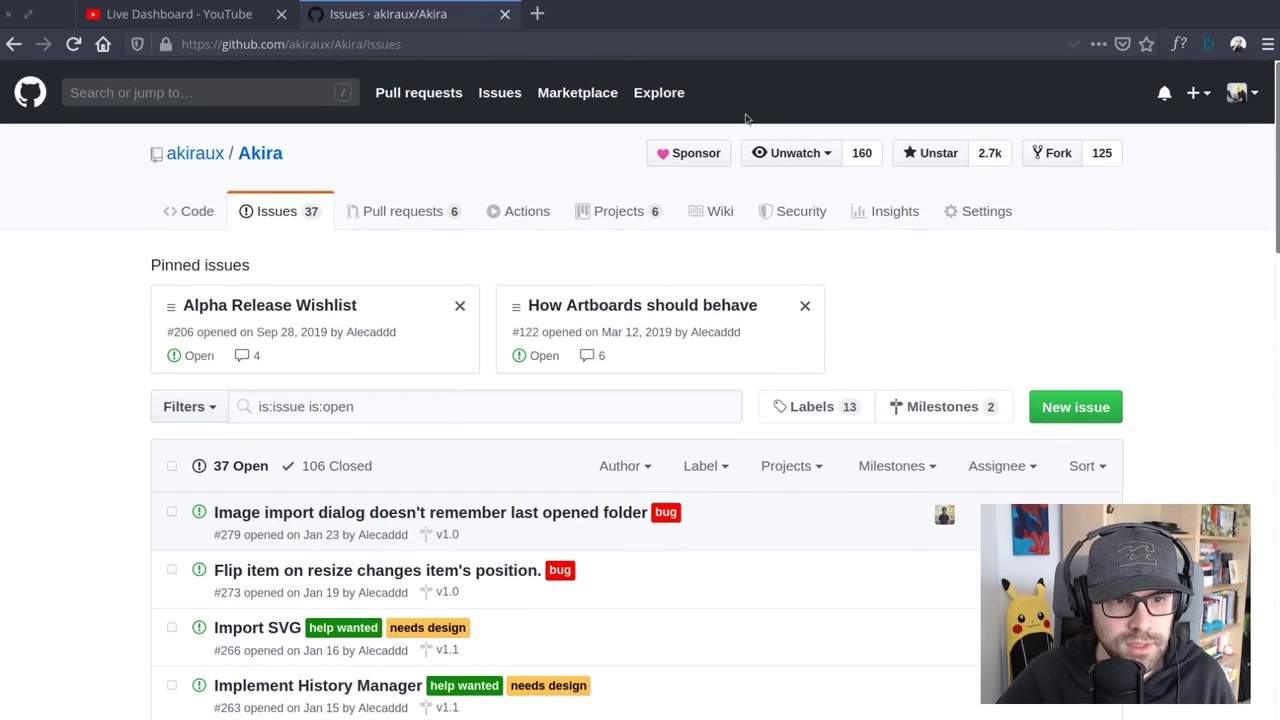
left_click(597, 308)
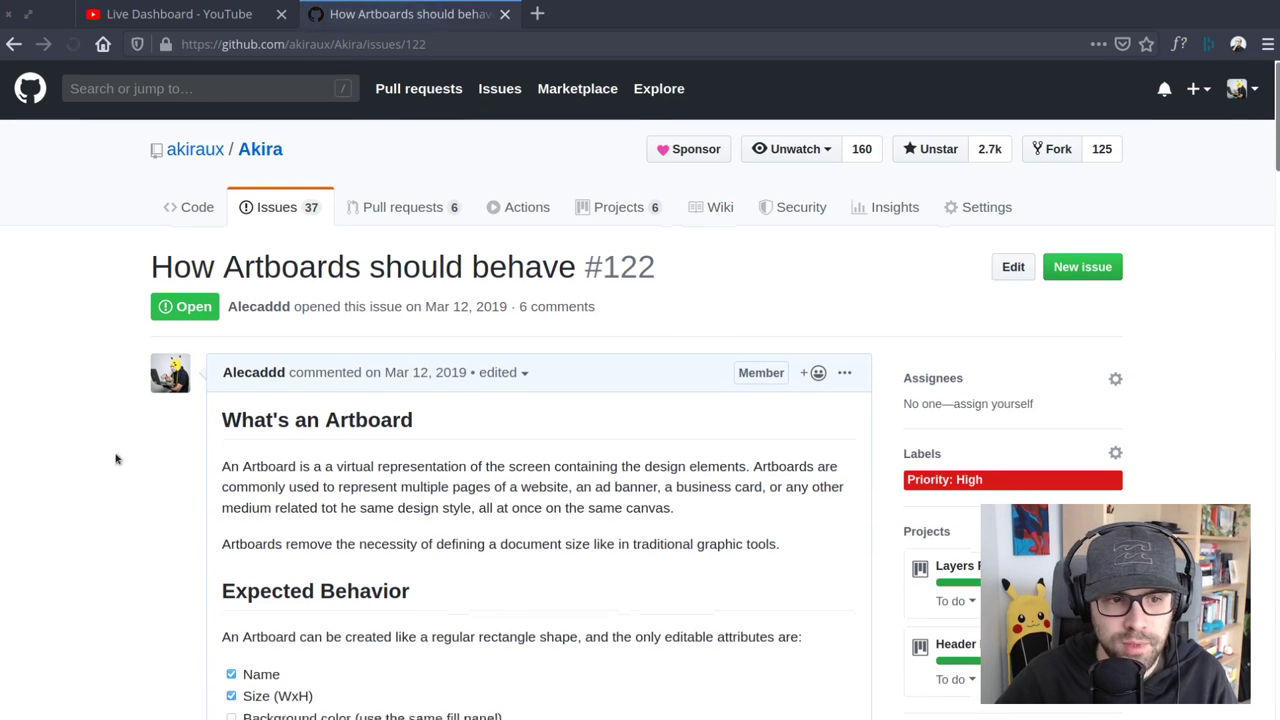
scroll(201, 376, "down", 3)
scroll(275, 280, "down", 2)
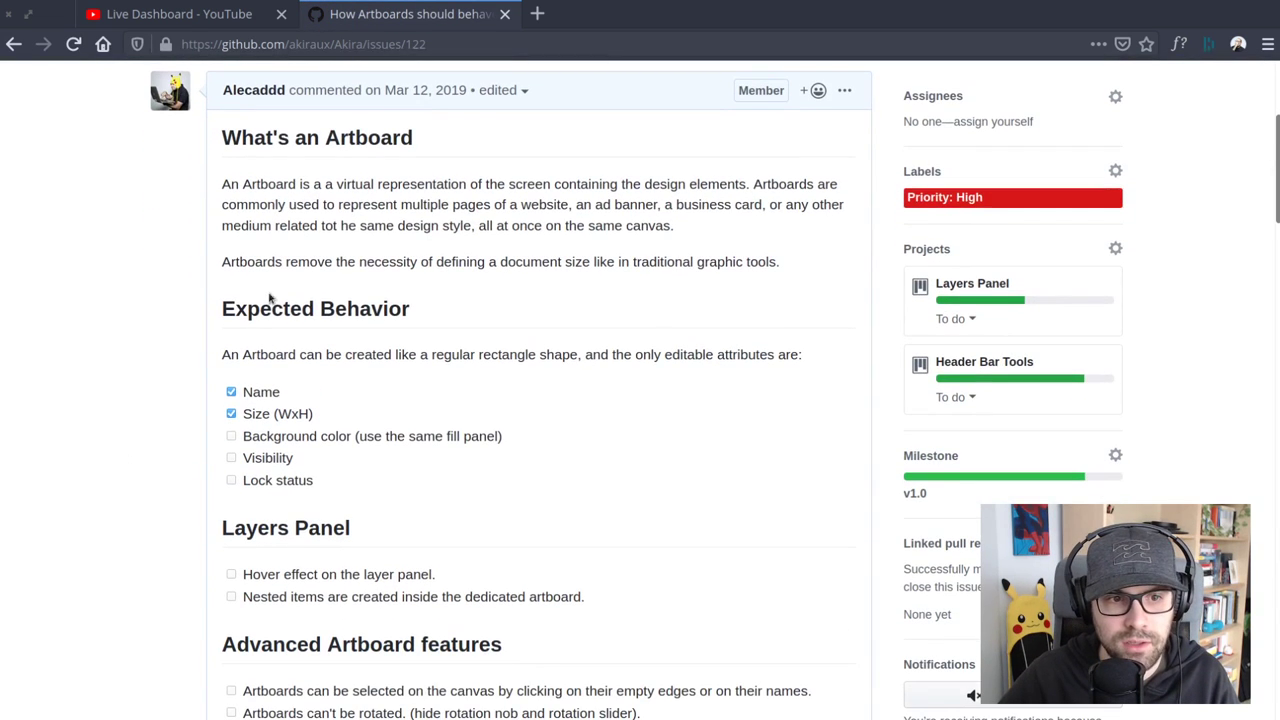
scroll(335, 416, "down", 4)
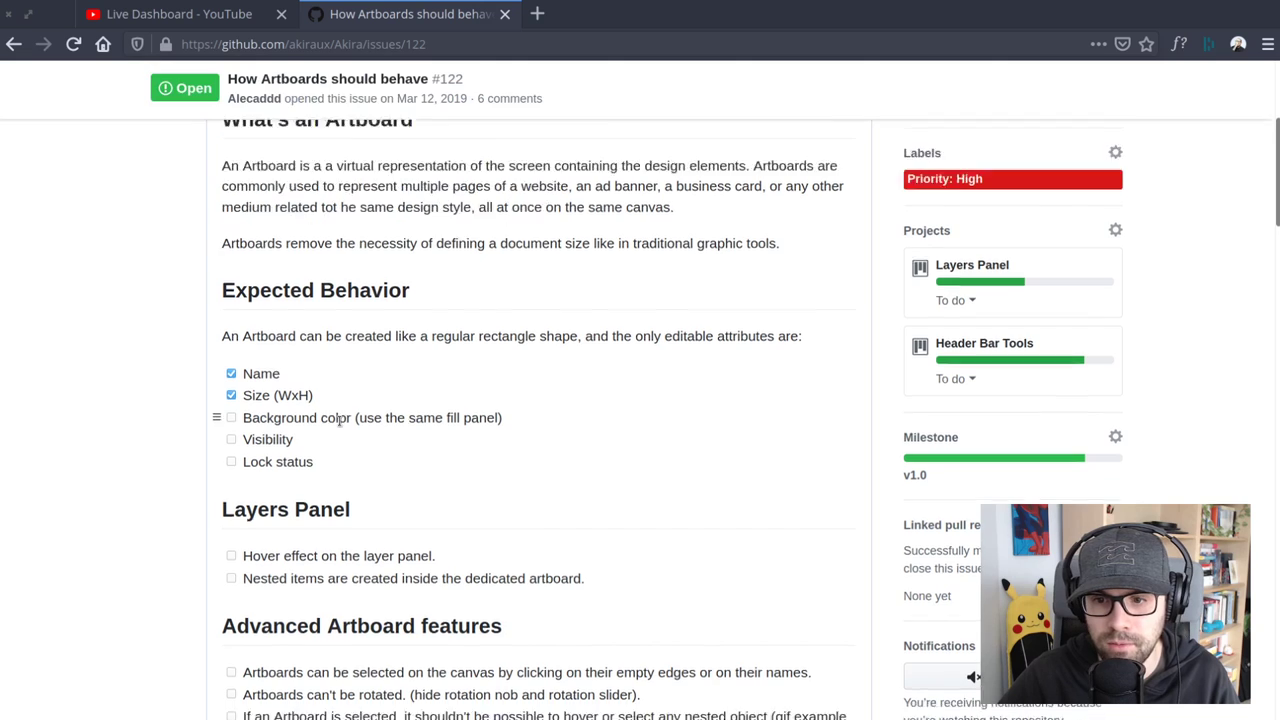
scroll(427, 462, "down", 10)
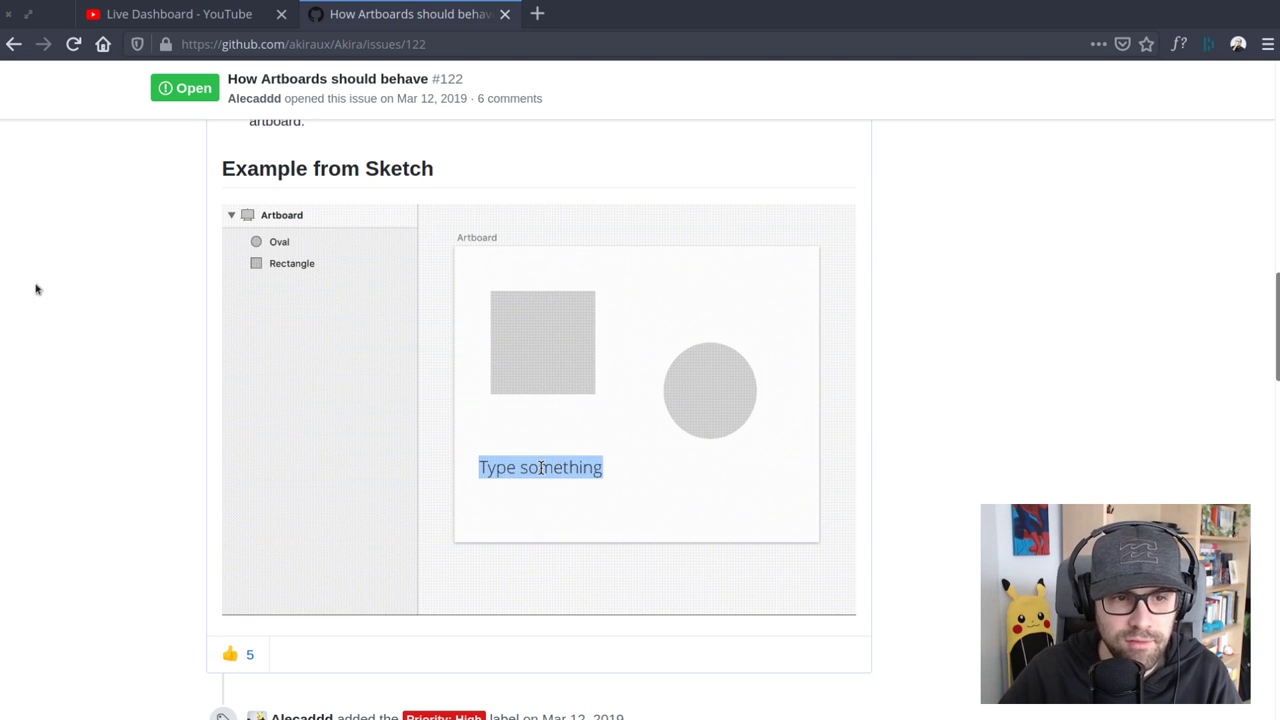
Read the comments on the artboards issue through the latest one, and return to its expected behavior checklist
scroll(117, 323, "up", 3)
scroll(157, 377, "down", 10)
scroll(466, 166, "down", 4)
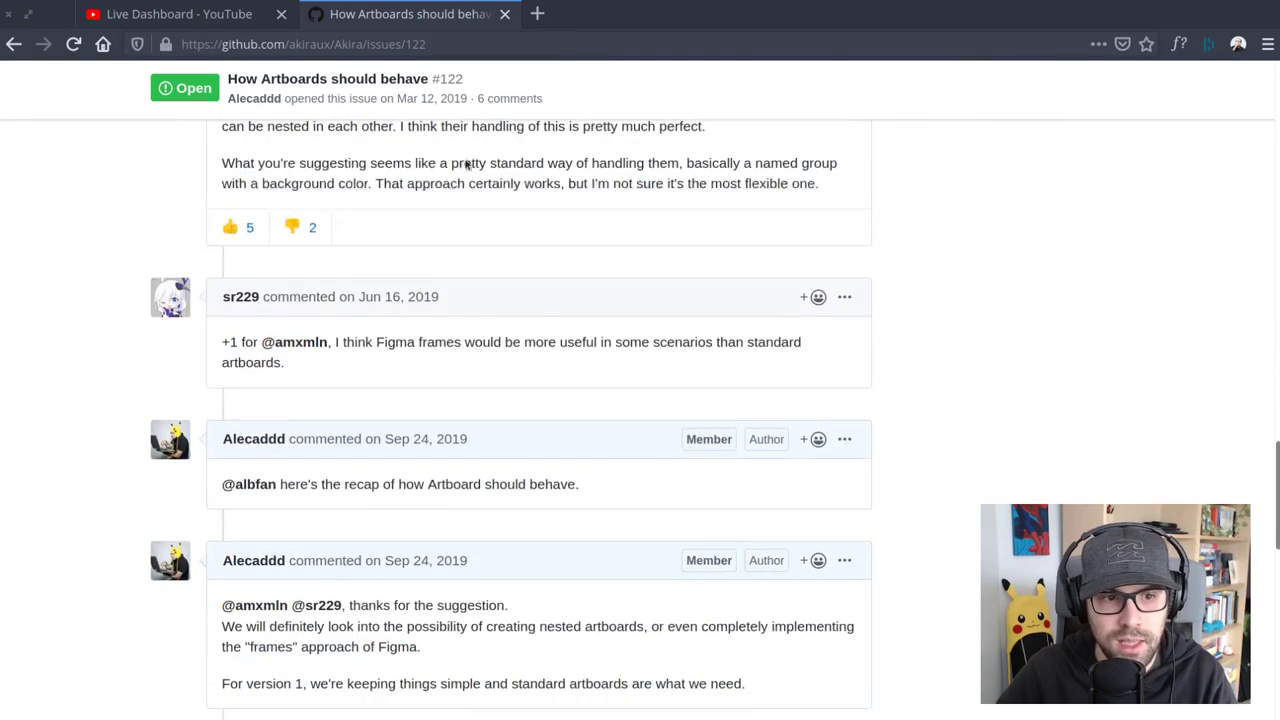
scroll(477, 227, "down", 3)
scroll(138, 485, "down", 3)
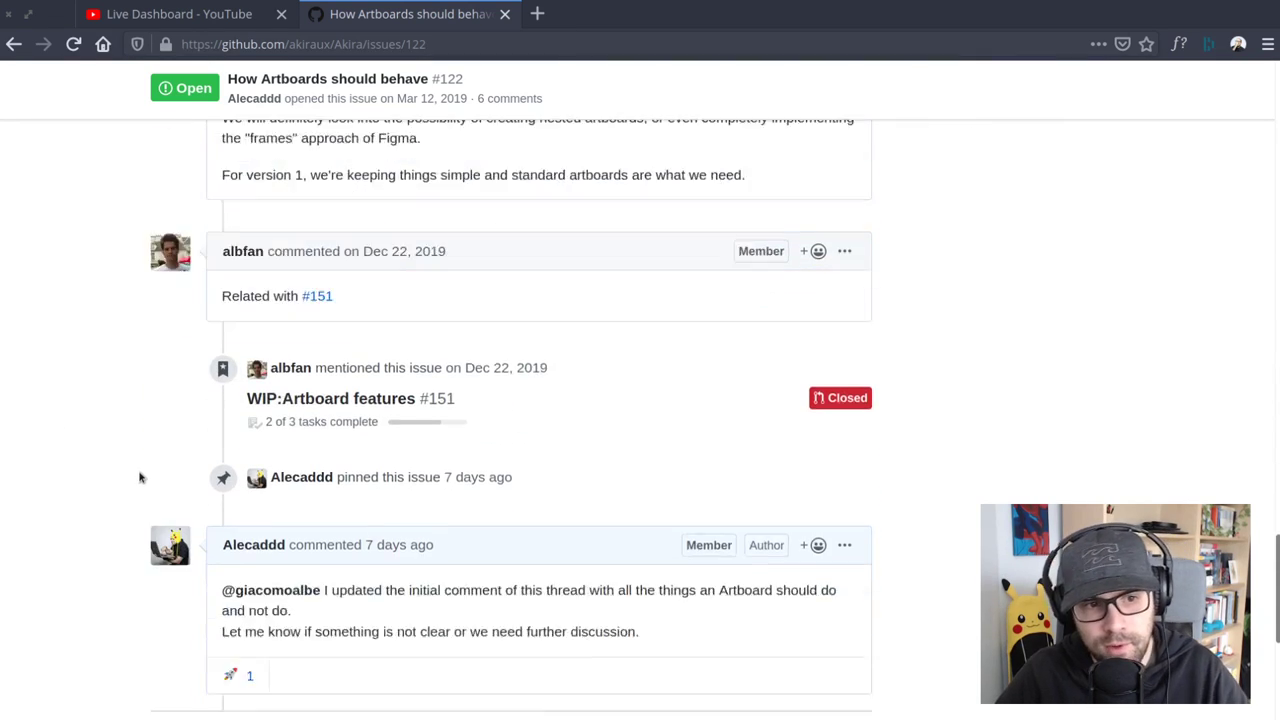
scroll(143, 484, "up", 15)
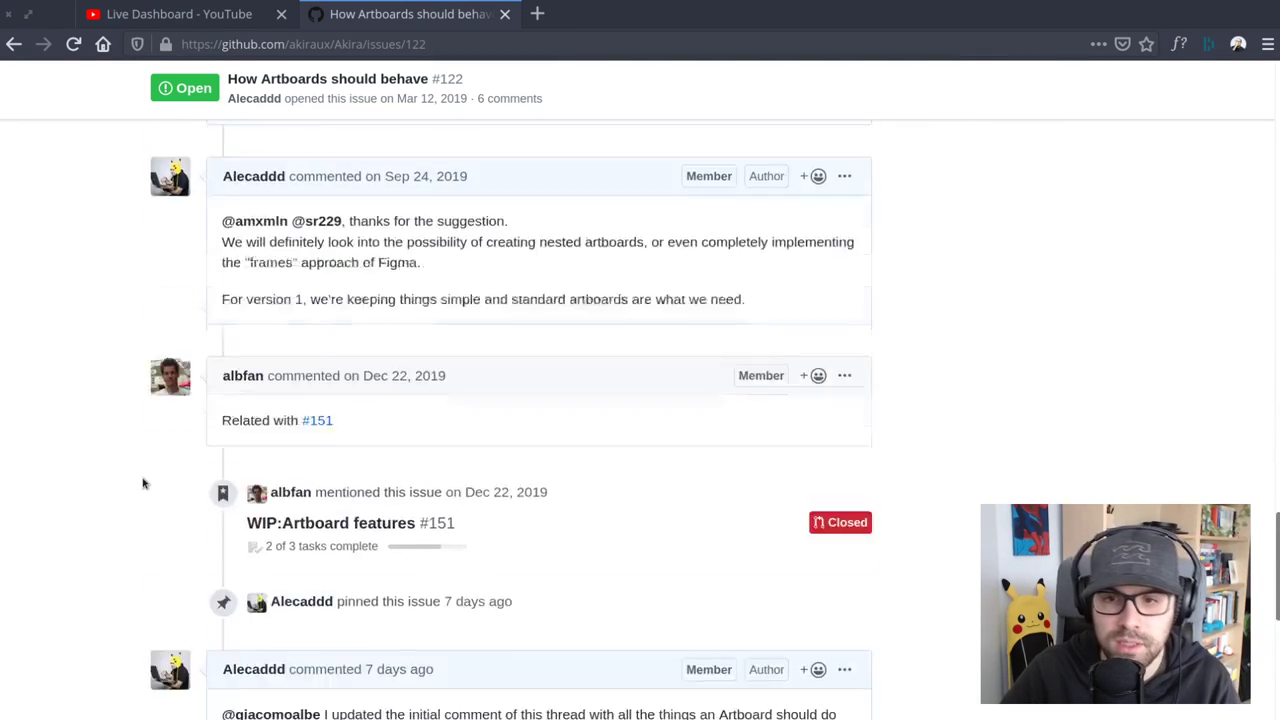
scroll(143, 484, "up", 6)
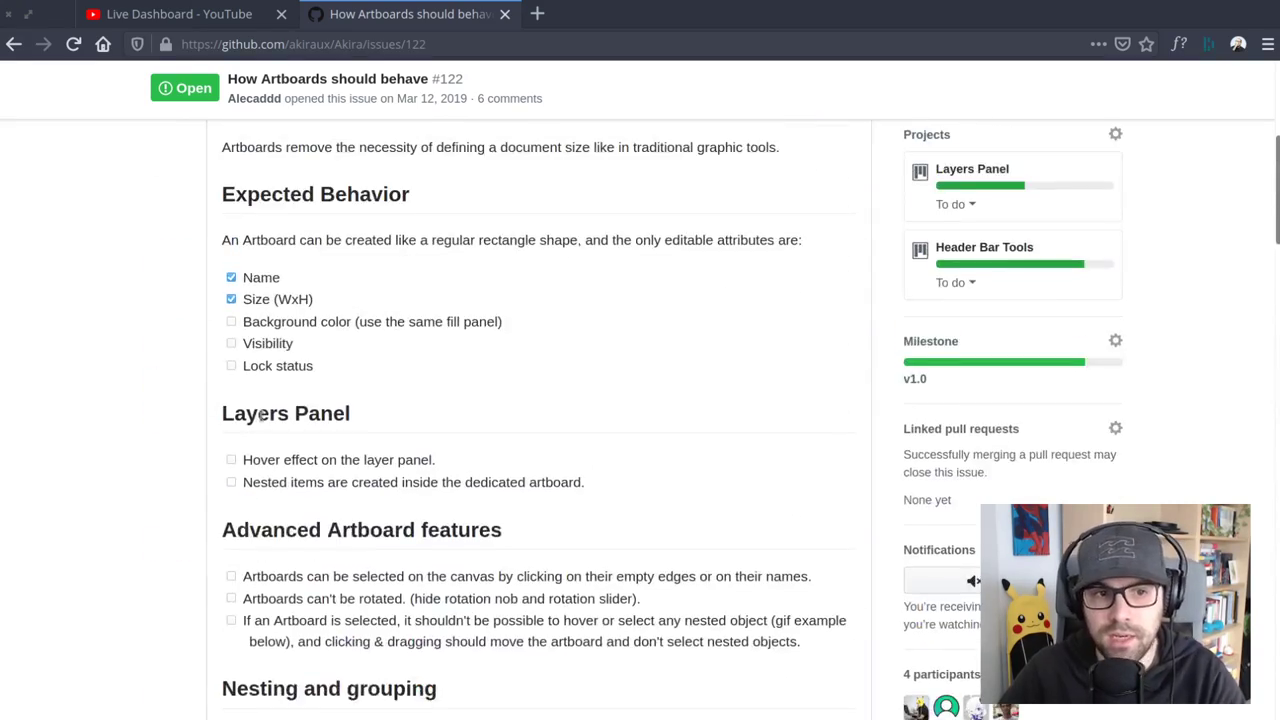
Return to the repository's issues list and look through the open issues
left_click(290, 215)
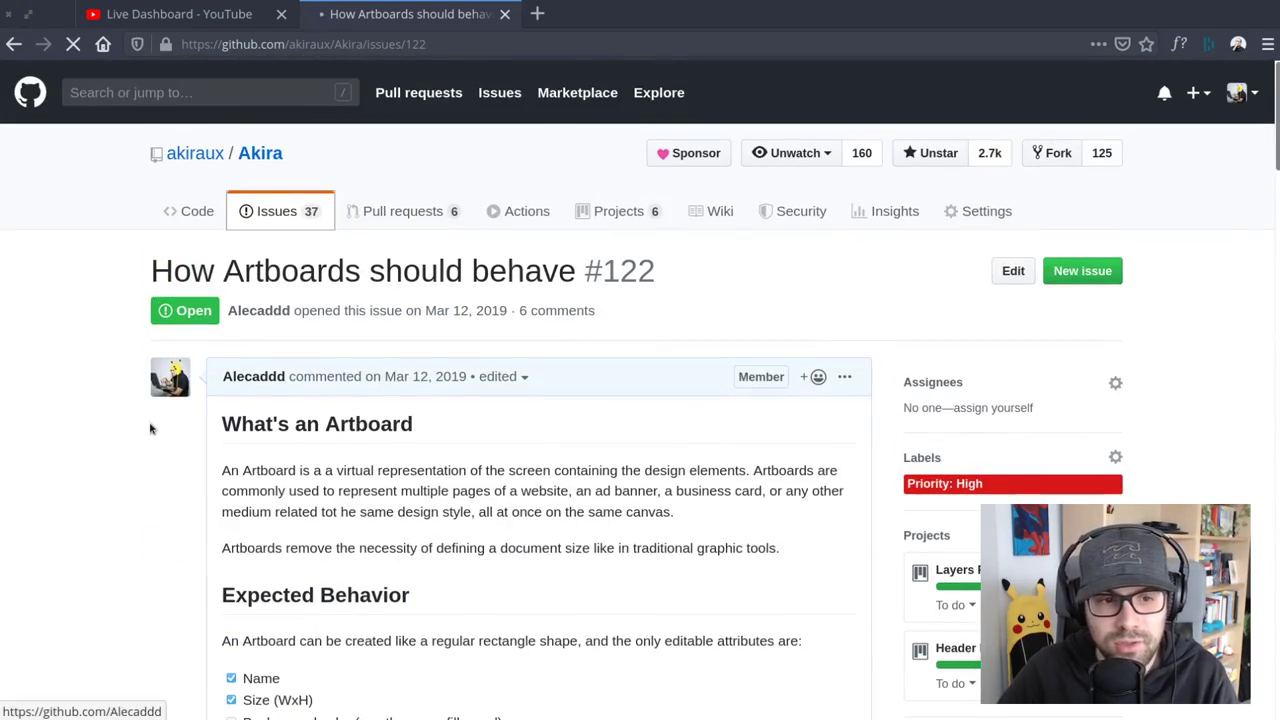
scroll(141, 425, "down", 2)
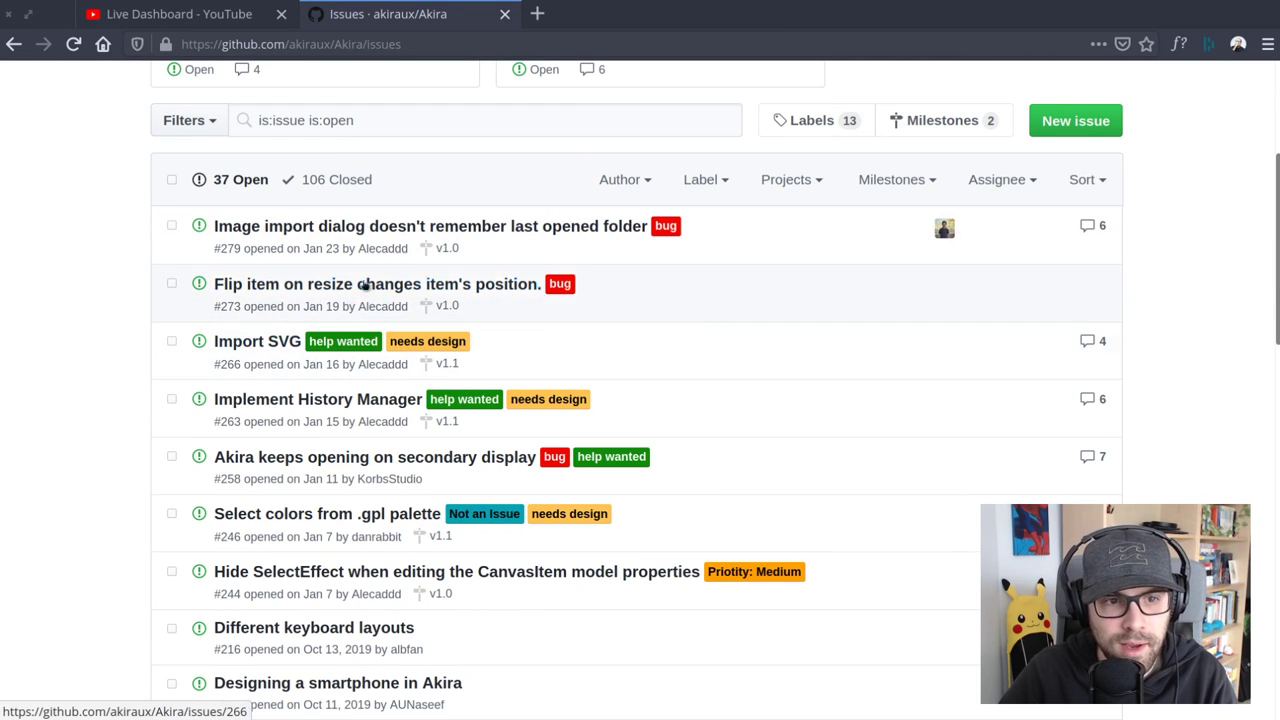
scroll(471, 297, "down", 2)
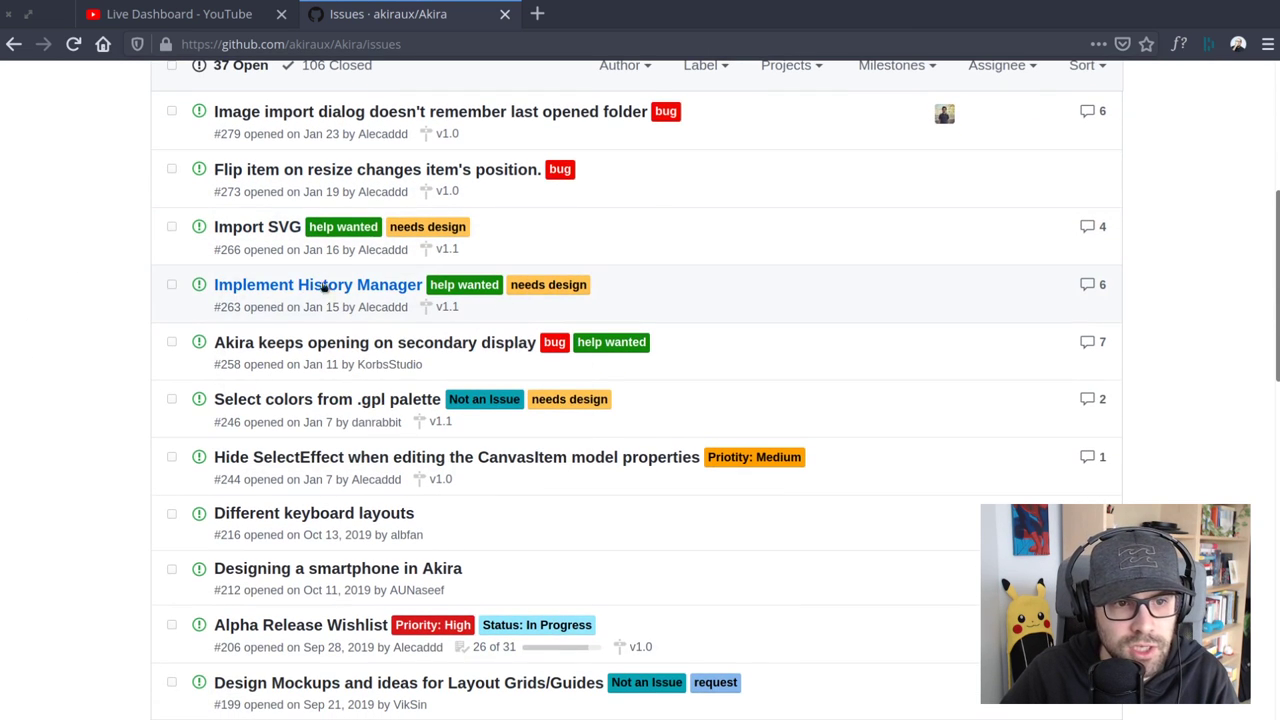
scroll(60, 372, "down", 2)
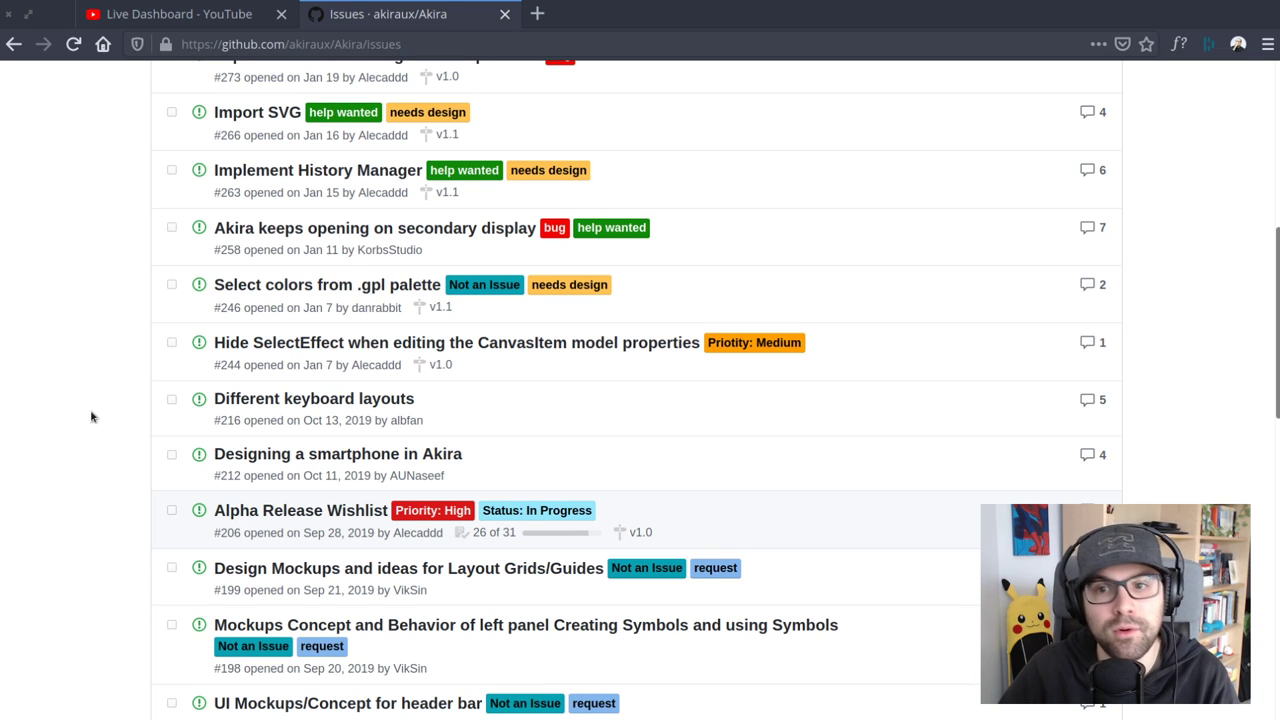
scroll(91, 417, "up", 5)
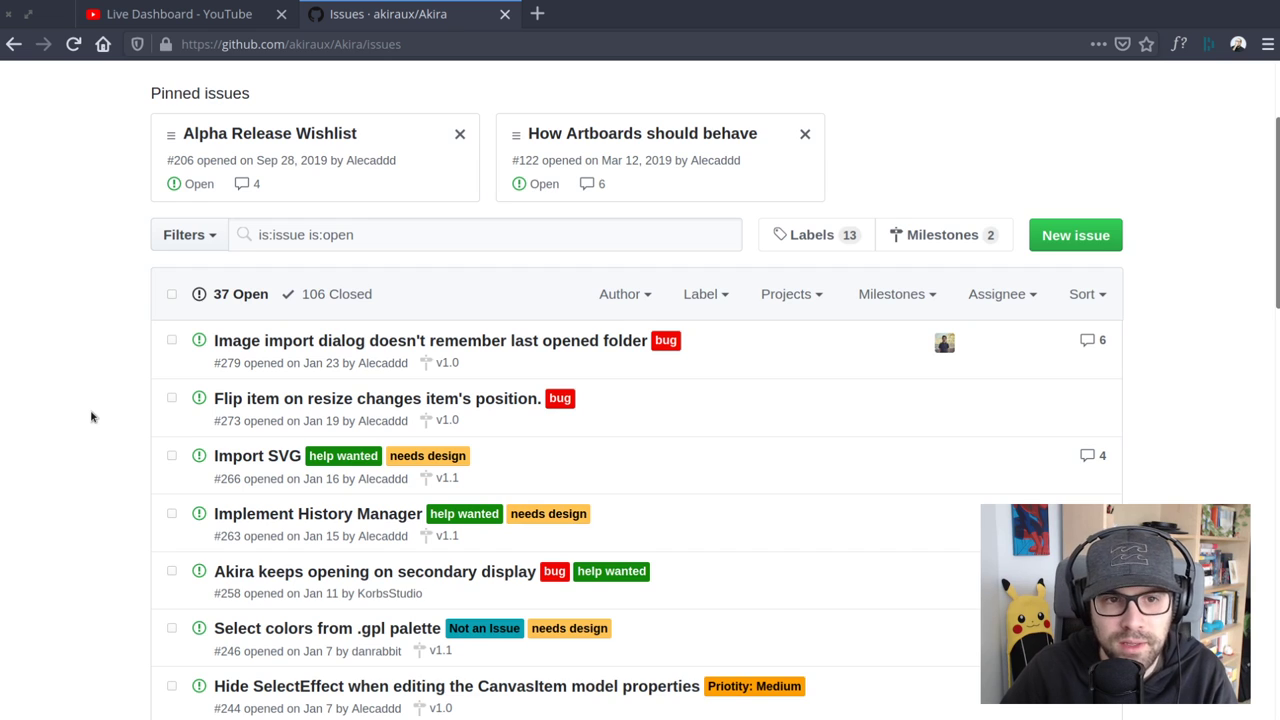
scroll(91, 417, "up", 3)
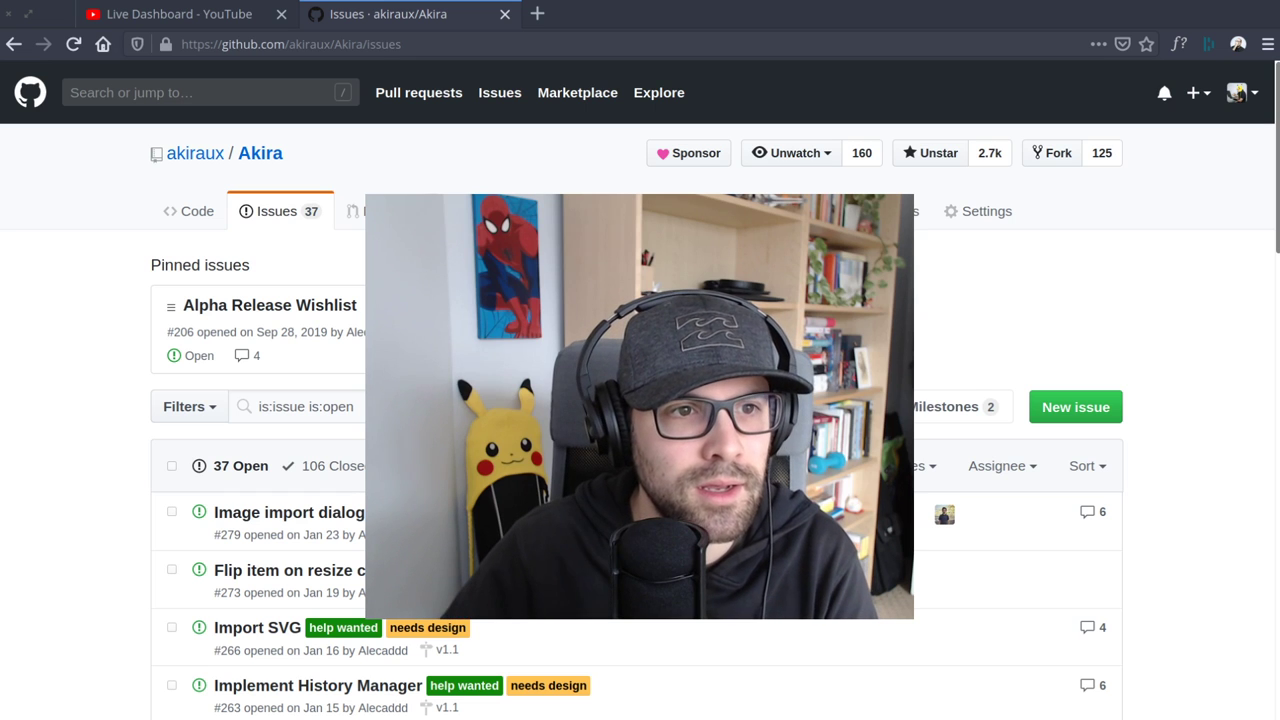
Switch to Akira, move the inserted image up and right to cover the light green ellipse, and deselect it
key("alt+Tab")
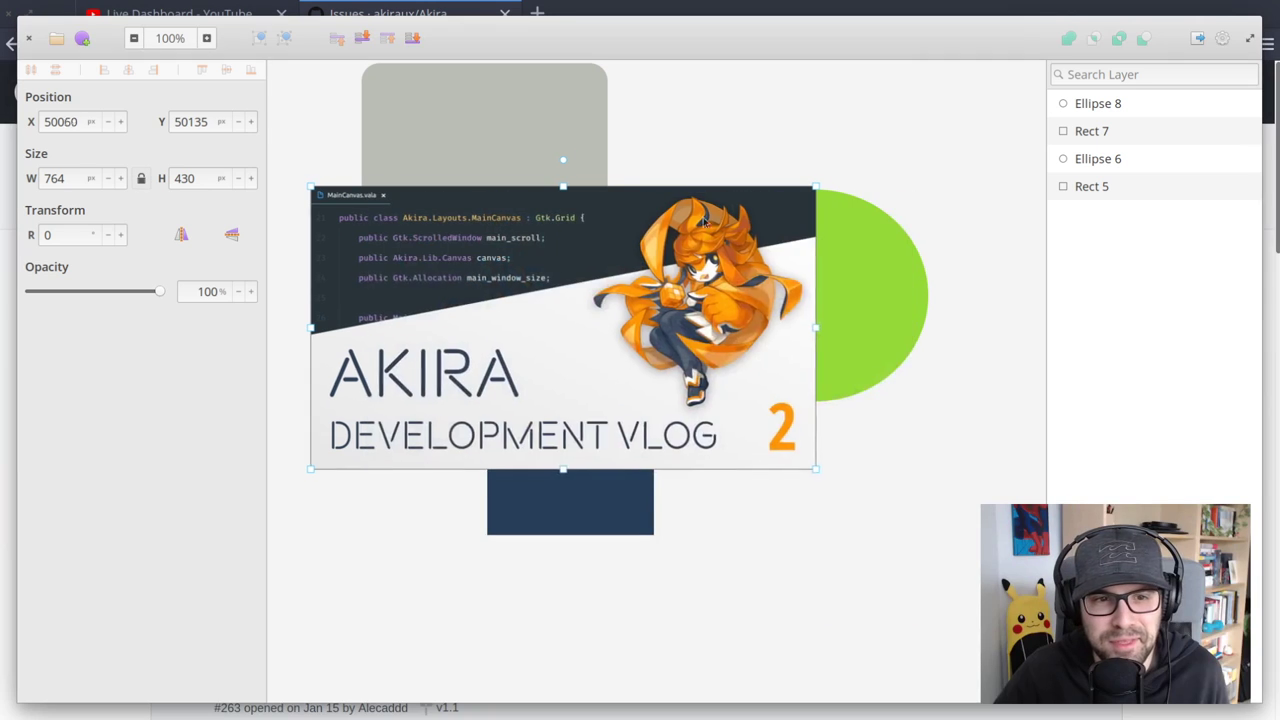
left_click_drag(475, 455, 682, 391)
left_click(682, 589)
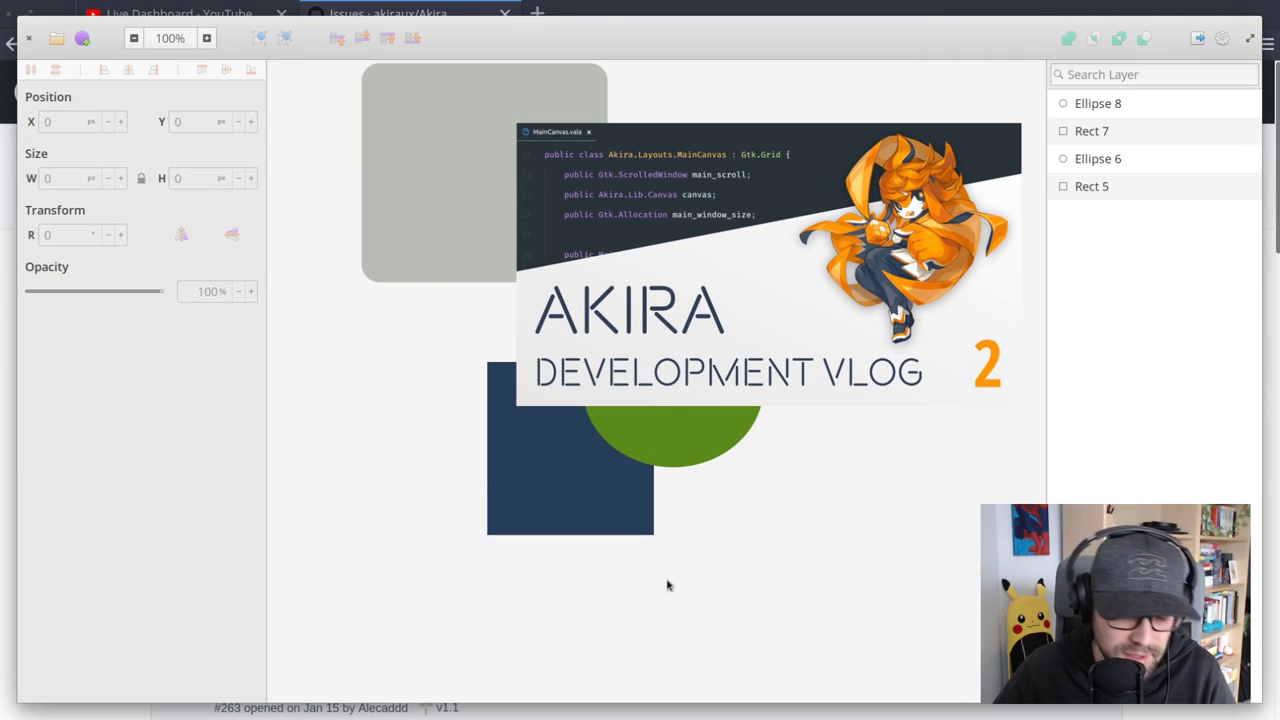
Add a text item left of the dark blue rectangle, sized about 283 by 105 px at about X 50055, Y 50445
key("t")
left_click(353, 463)
left_click_drag(402, 478, 540, 550)
left_click_drag(410, 510, 364, 408)
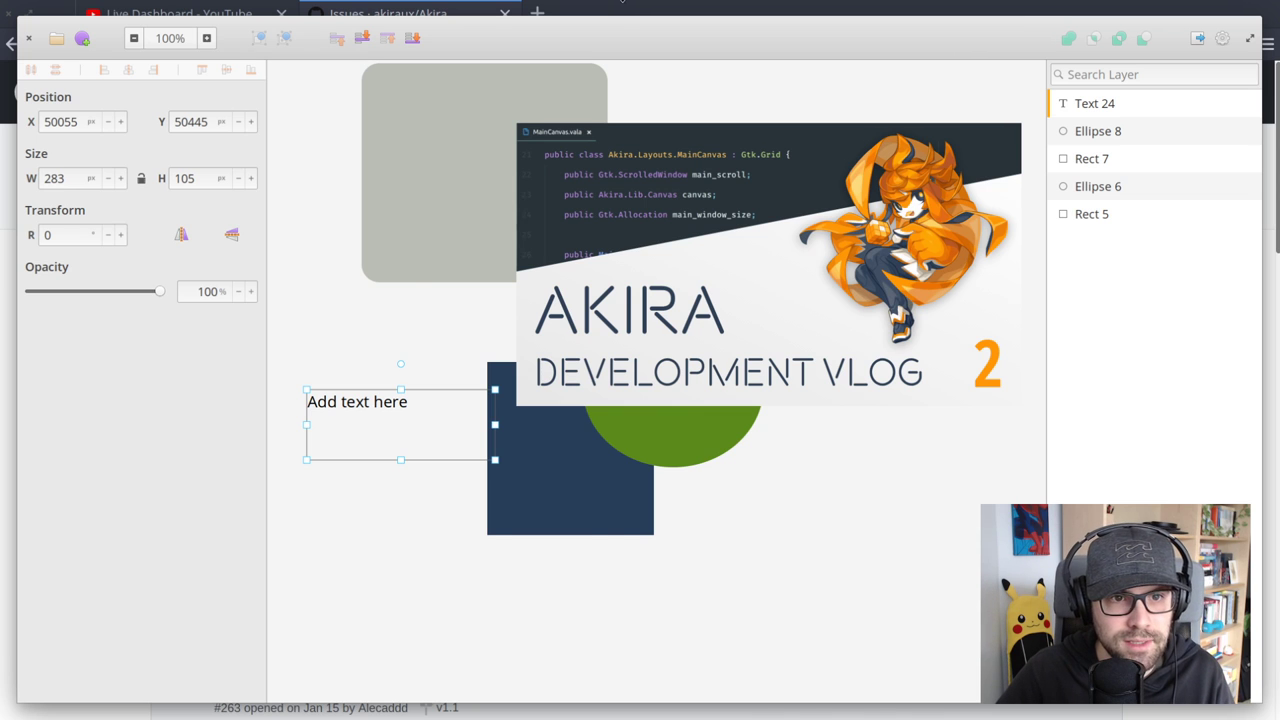
Switch to the browser and open the issue "Mockups Concept and Behavior of left panel Creating Symbols and using Symbols"
left_click(621, 3)
scroll(101, 300, "down", 5)
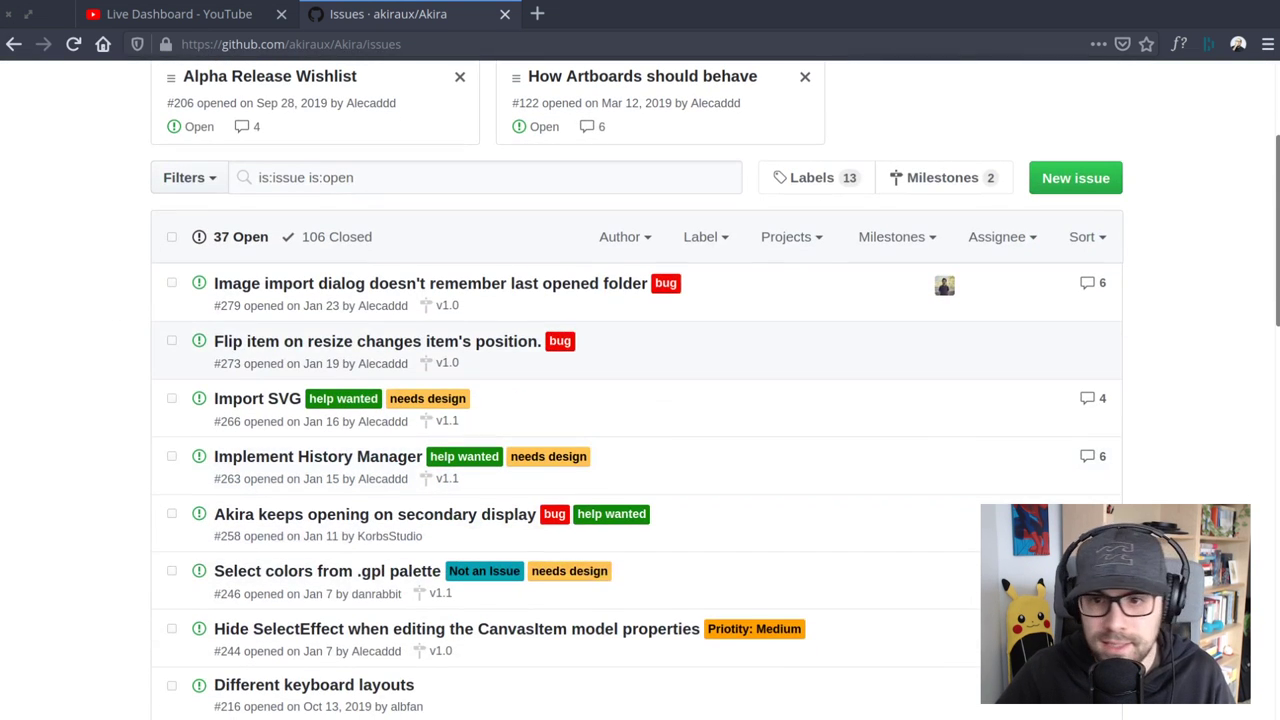
scroll(170, 390, "down", 6)
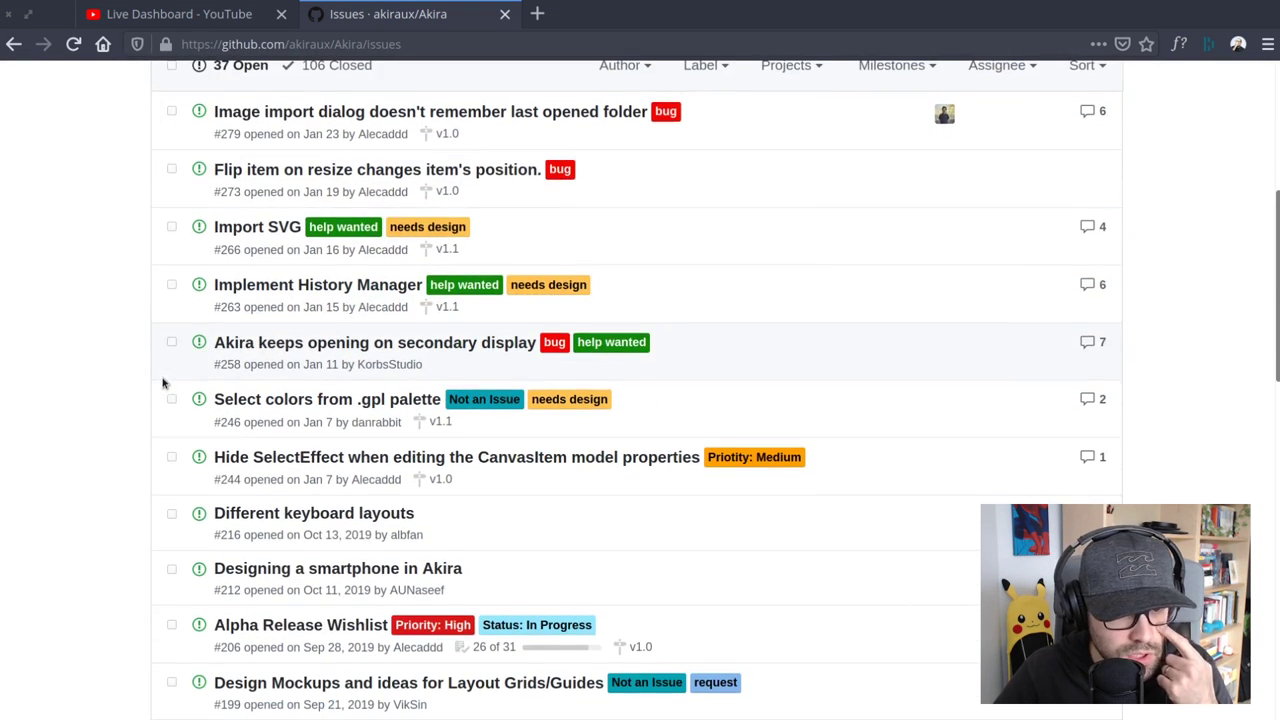
scroll(153, 386, "down", 3)
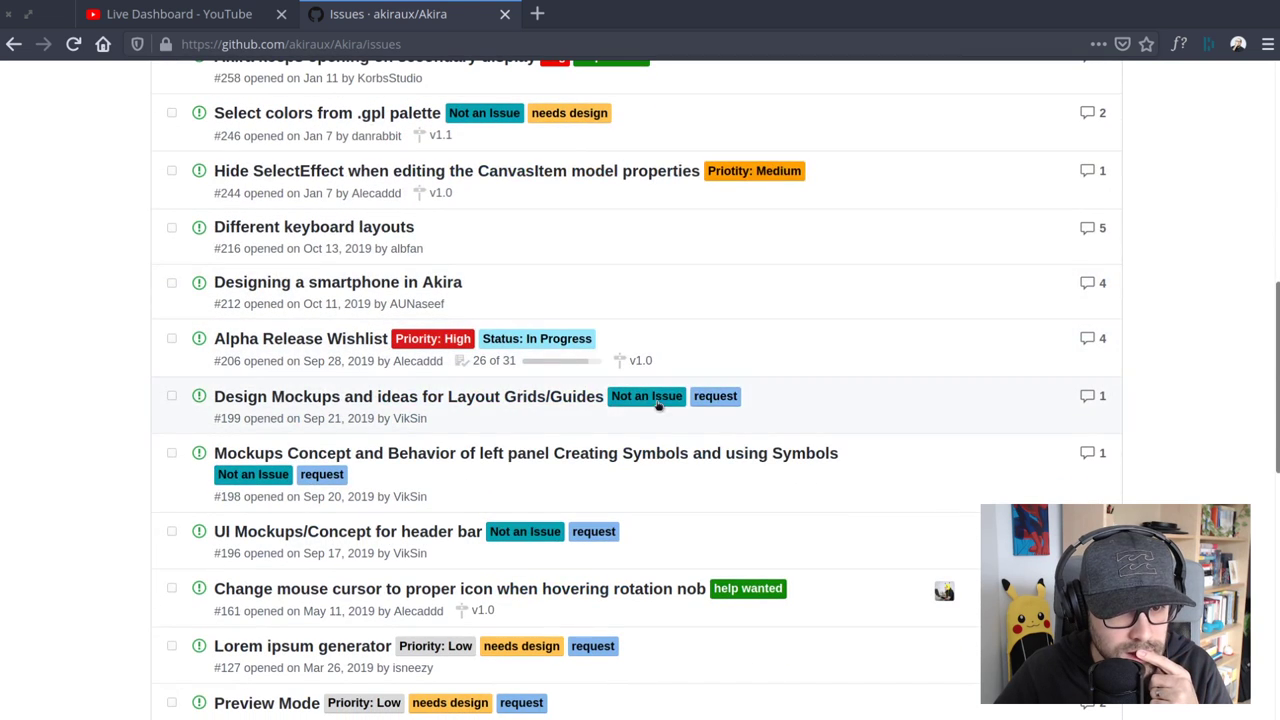
mouse_move(606, 470)
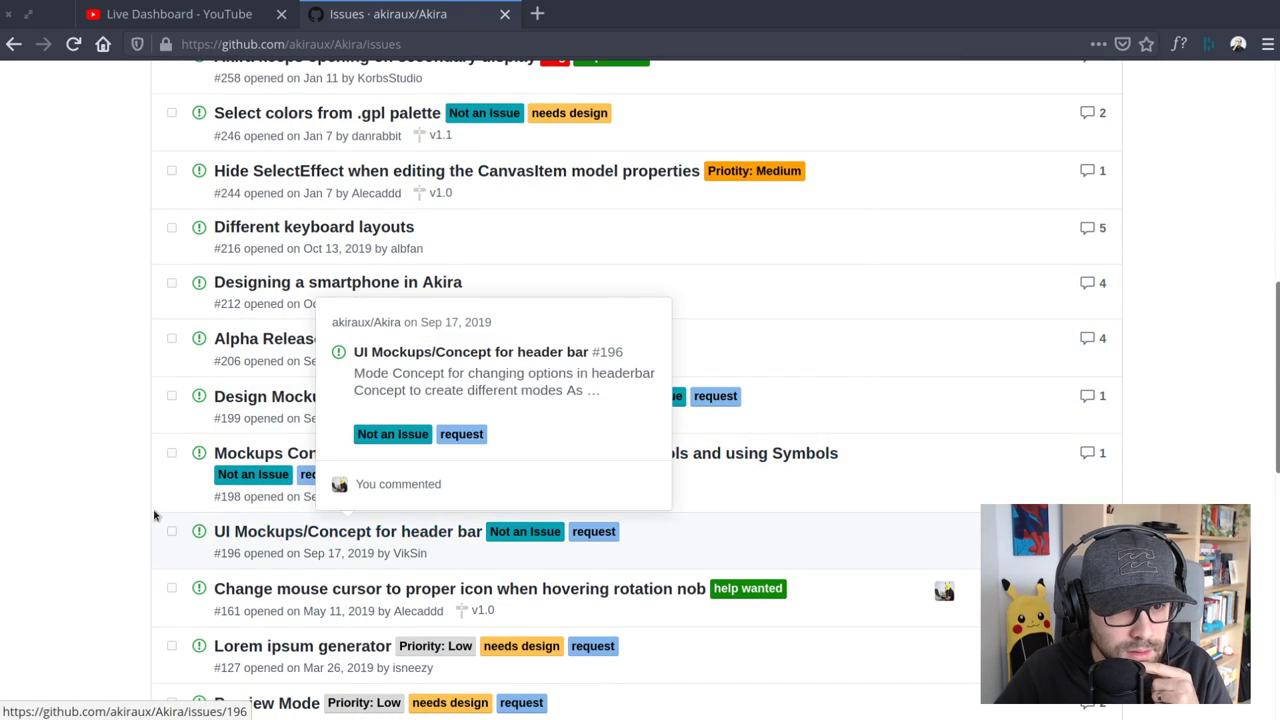
scroll(145, 505, "down", 3)
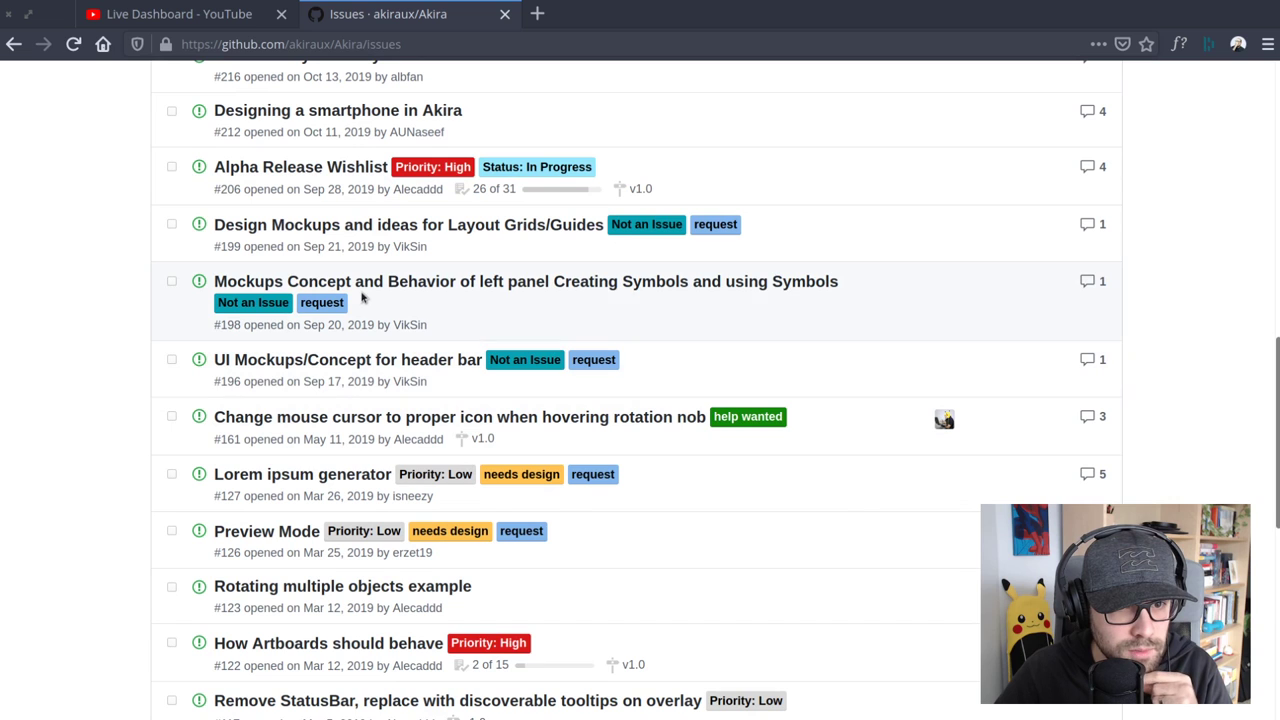
left_click(443, 285)
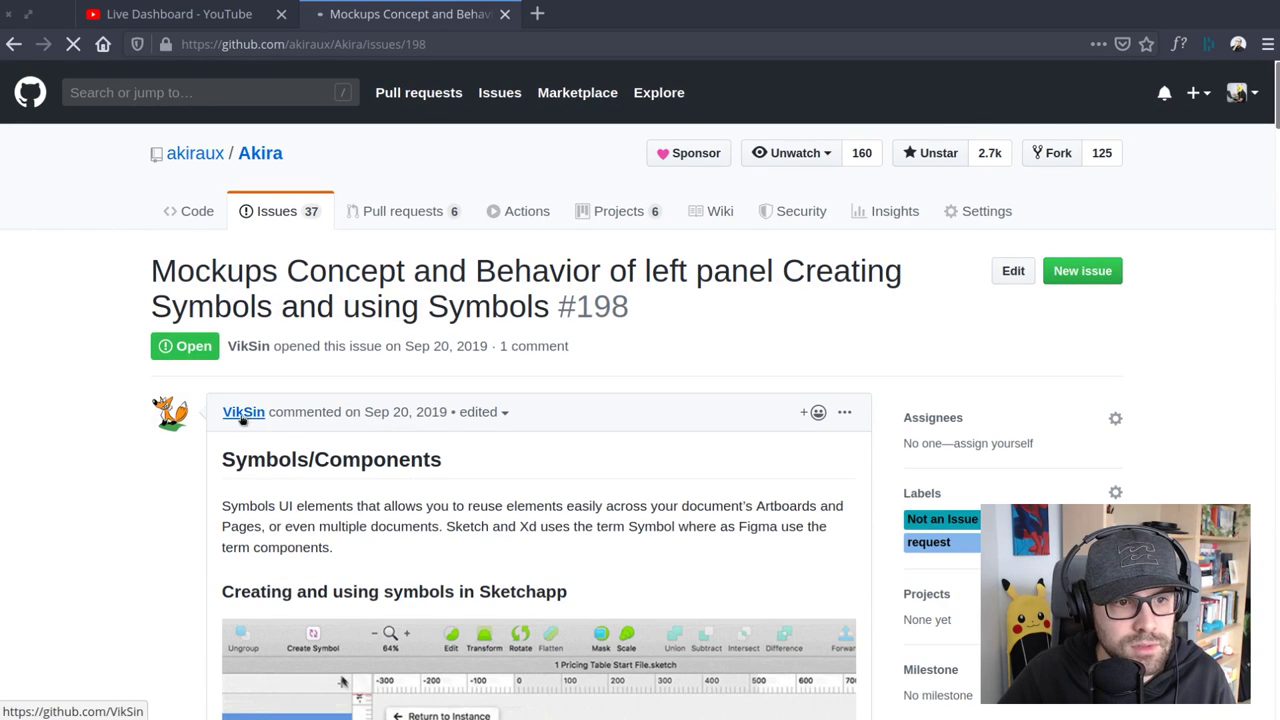
Examine the issue's Symbols/Components description and the Sketch and Adobe Xd examples of creating symbols
scroll(72, 358, "down", 6)
scroll(154, 271, "down", 2)
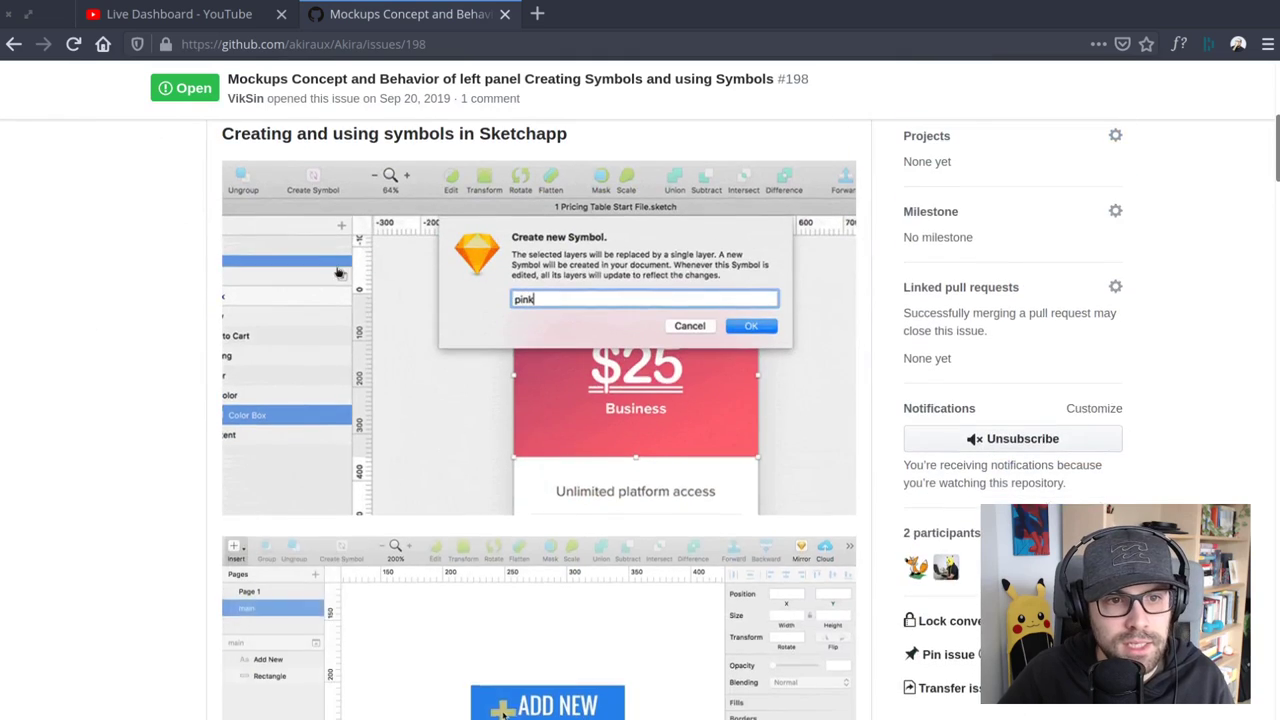
scroll(278, 344, "up", 4)
scroll(278, 344, "up", 4)
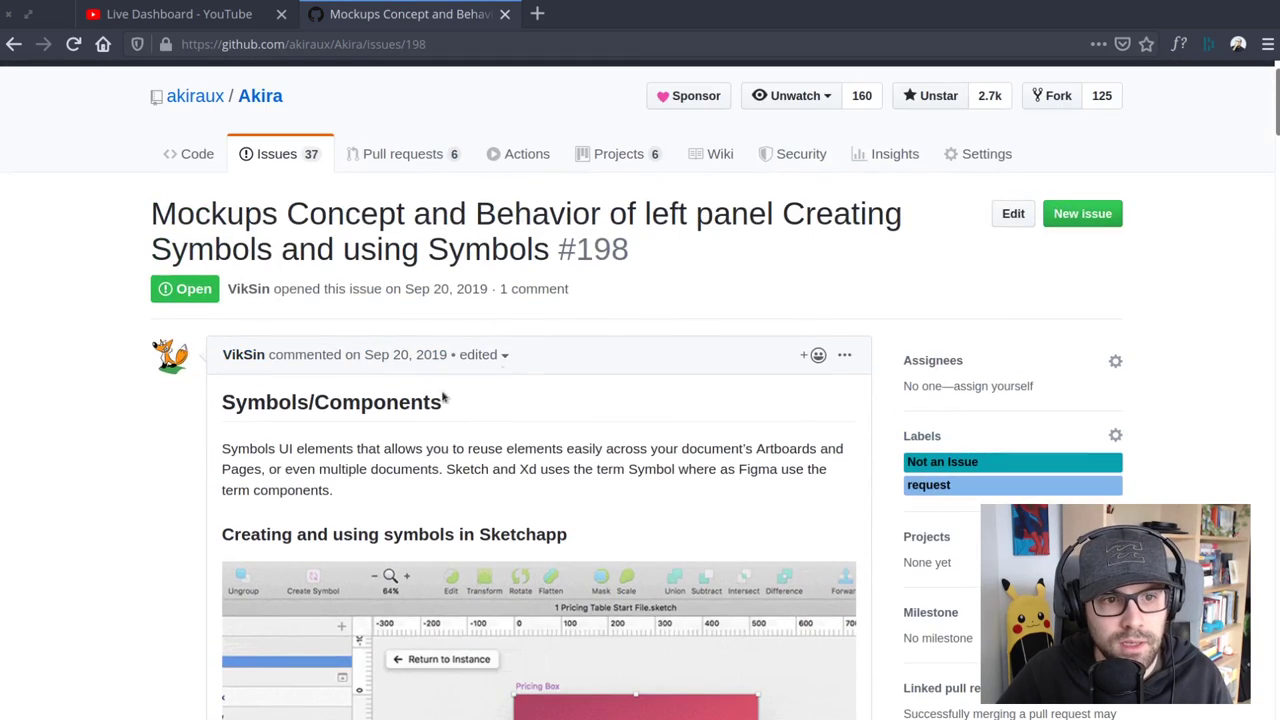
scroll(133, 405, "down", 6)
scroll(140, 420, "down", 5)
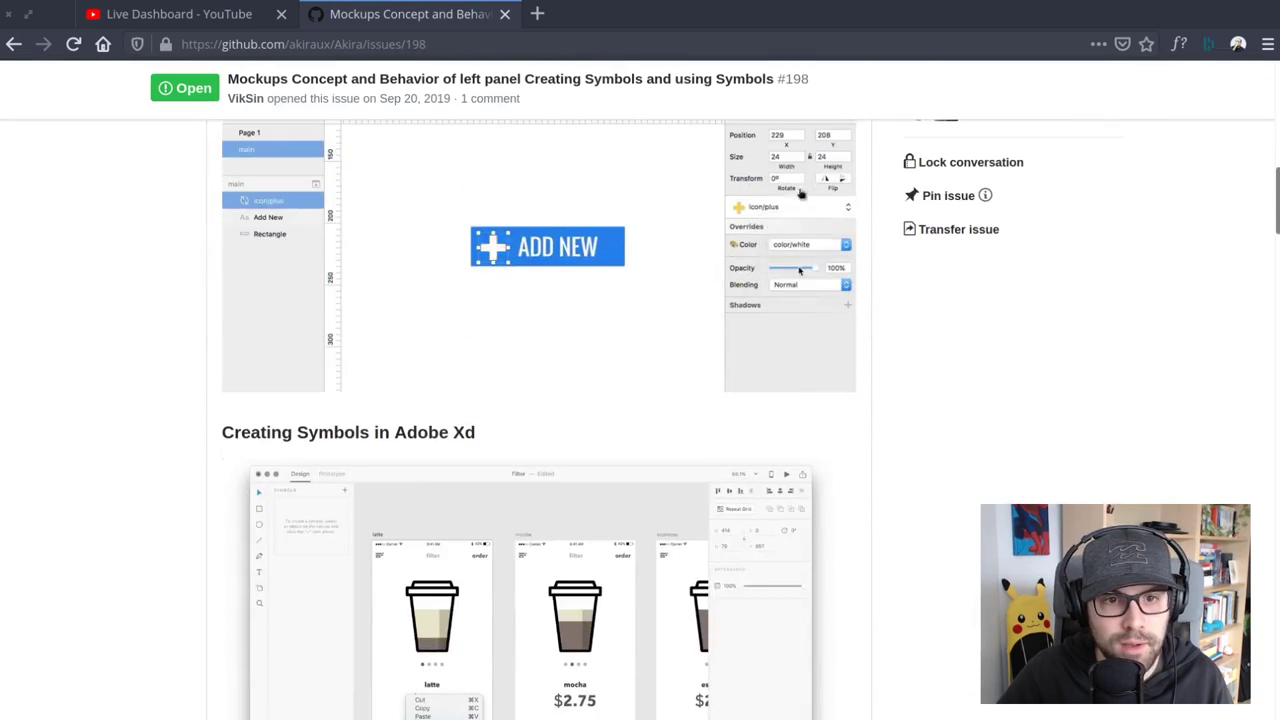
scroll(858, 398, "up", 2)
scroll(858, 398, "up", 5)
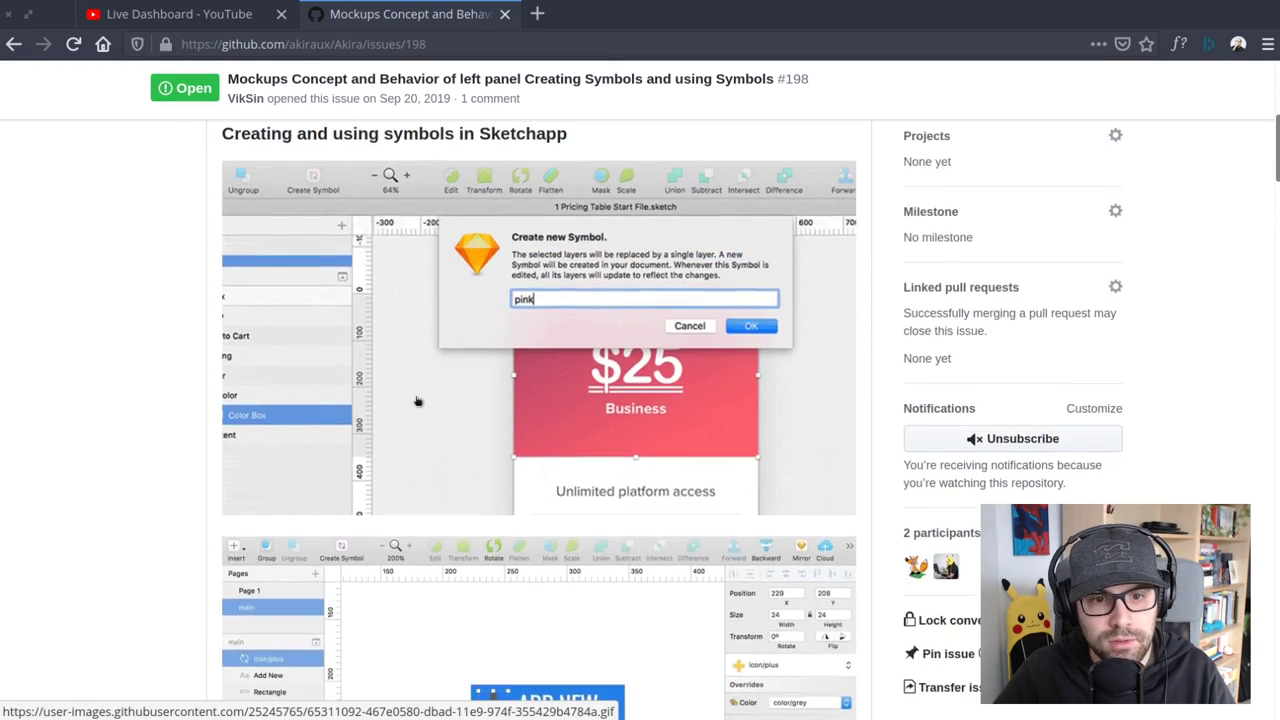
scroll(548, 601, "down", 10)
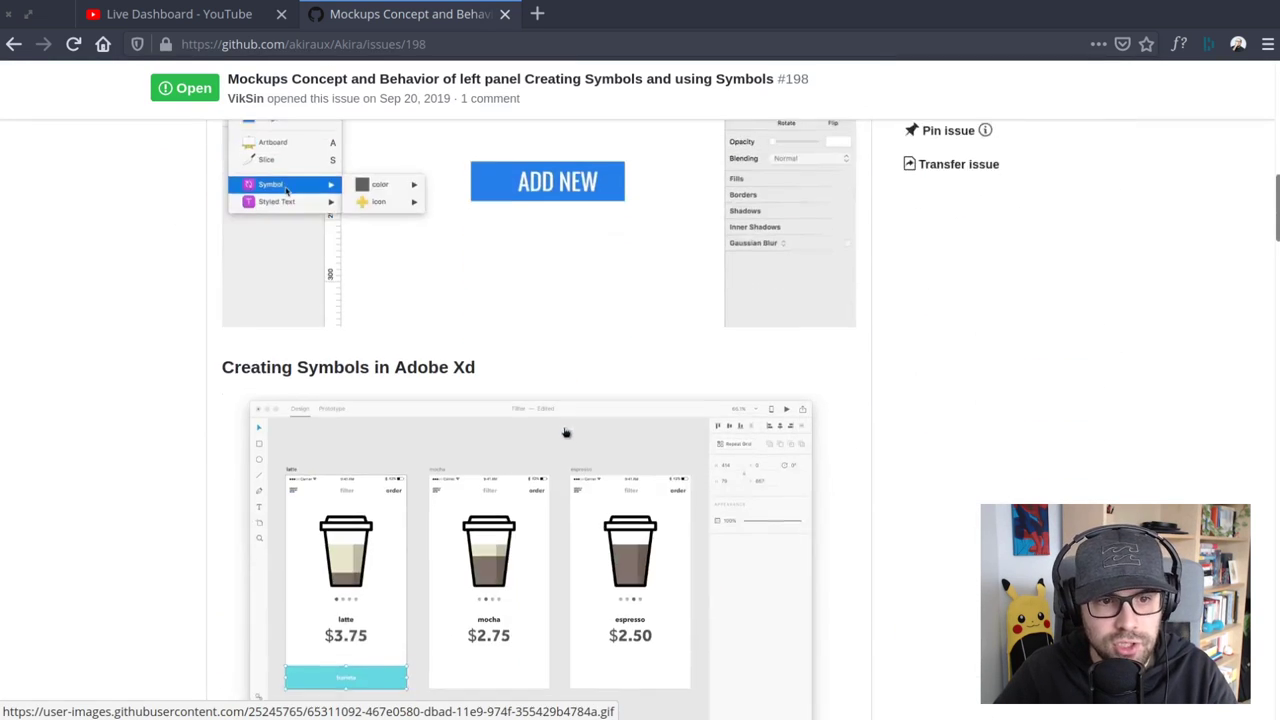
Examine the issue's Figma component and style examples and the mockups for the left panel and for creating and using a symbol
scroll(769, 463, "down", 2)
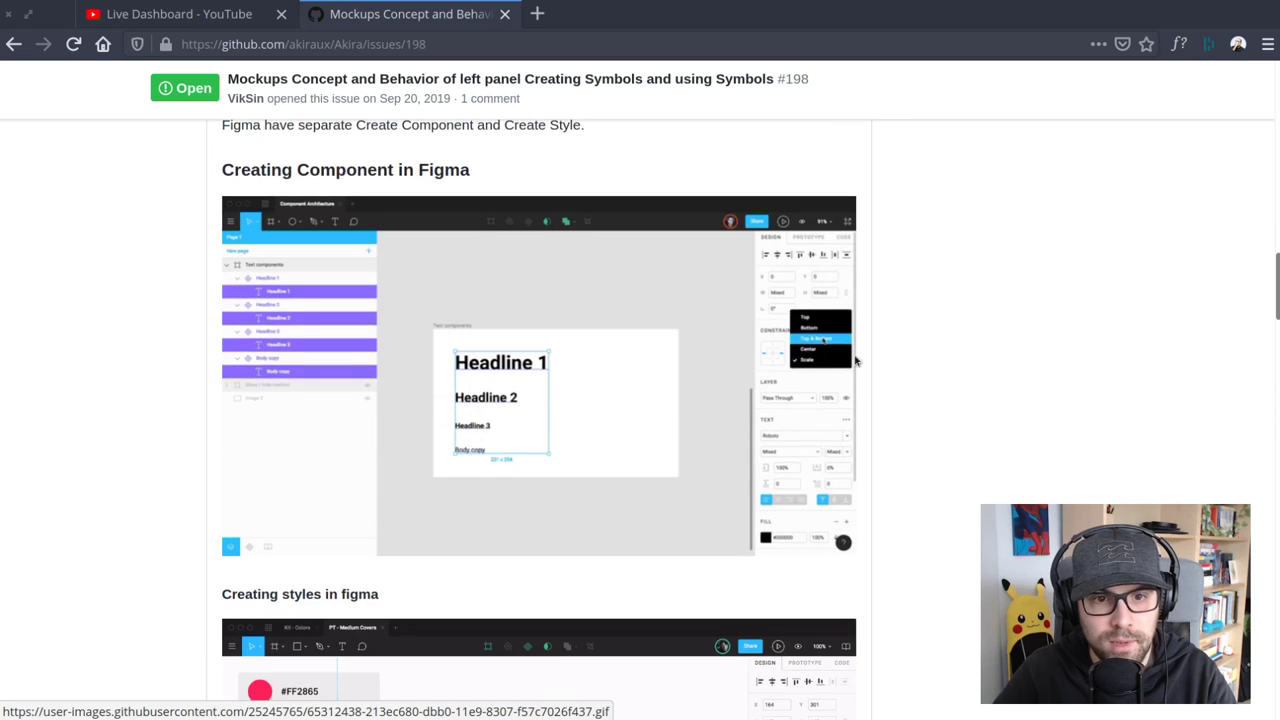
scroll(1030, 387, "down", 12)
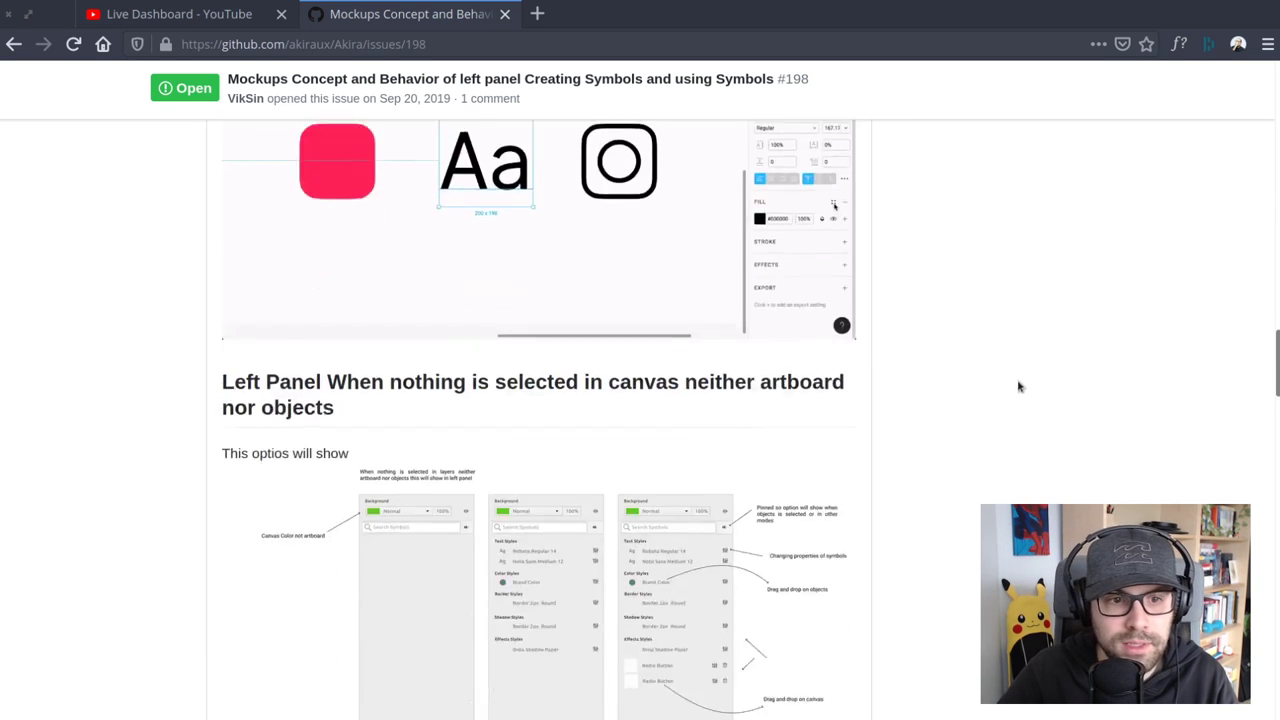
scroll(1020, 380, "up", 3)
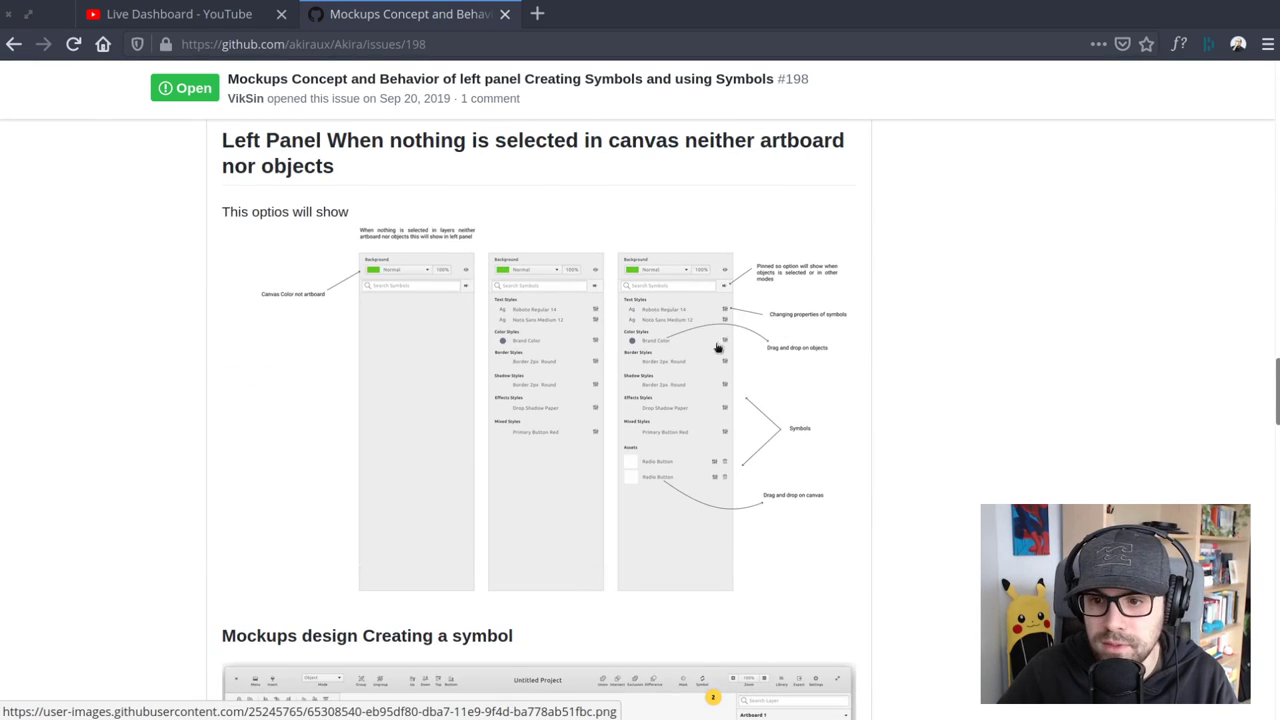
scroll(720, 352, "down", 5)
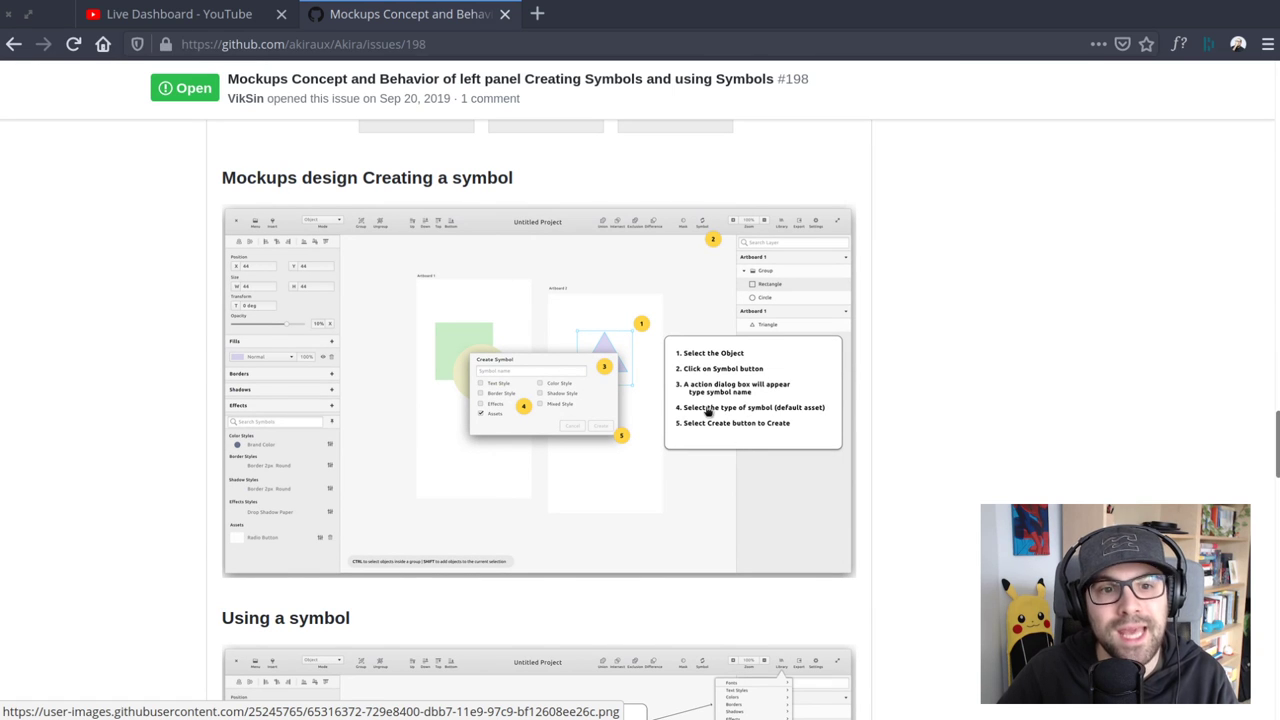
scroll(876, 411, "down", 11)
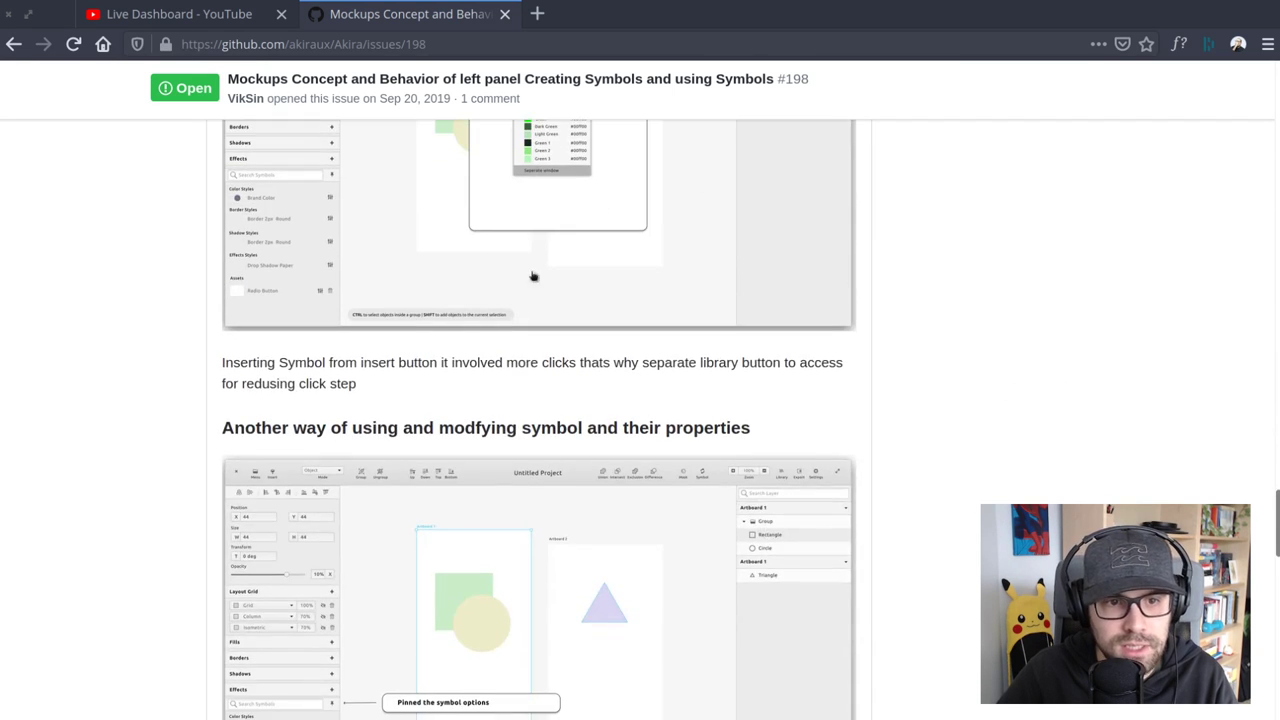
scroll(957, 480, "up", 2)
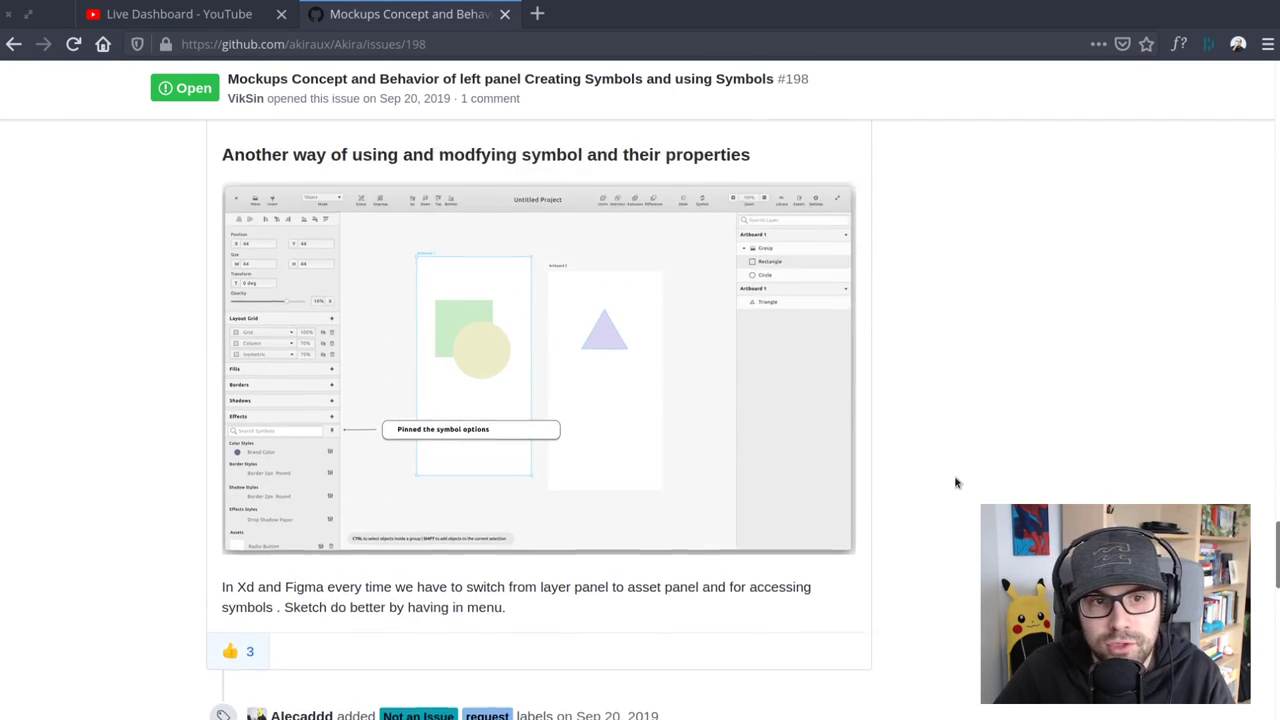
View the mockup under "Another way of using and modfying symbol and their properties" at full size, inspect its pinned symbol options, and close it
left_click(512, 398)
left_click(514, 395)
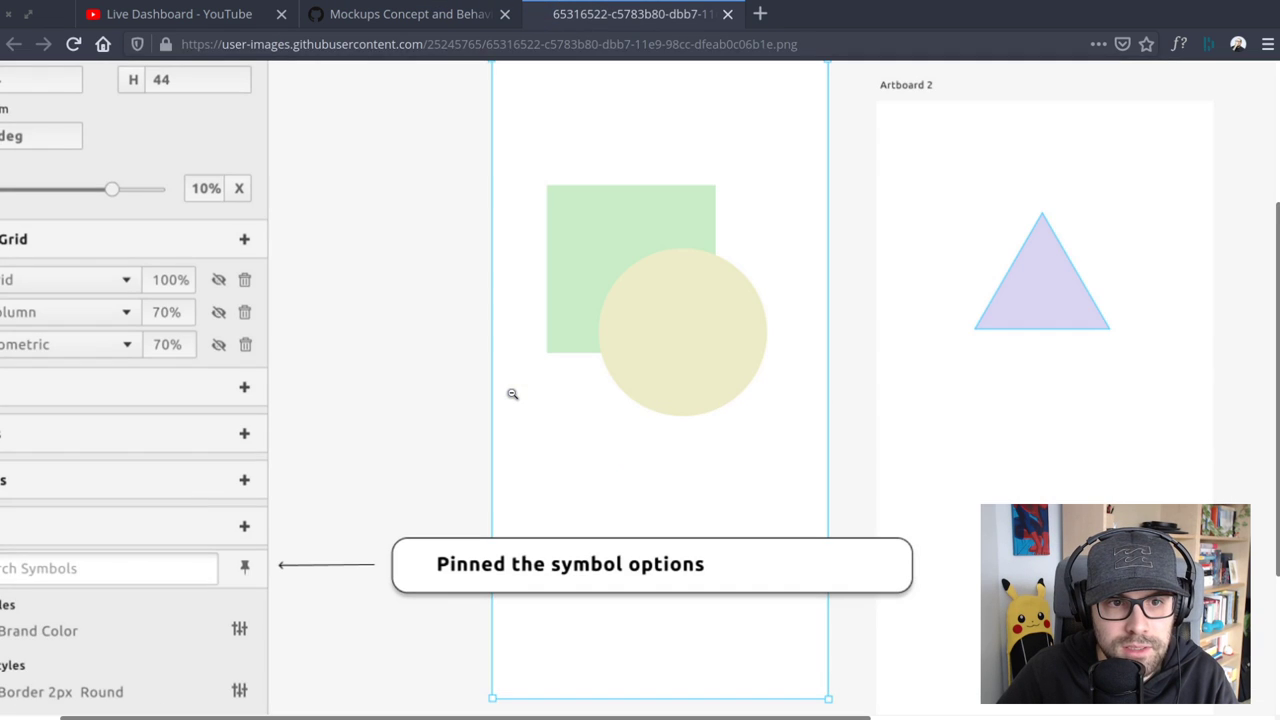
scroll(729, 363, "up", 3)
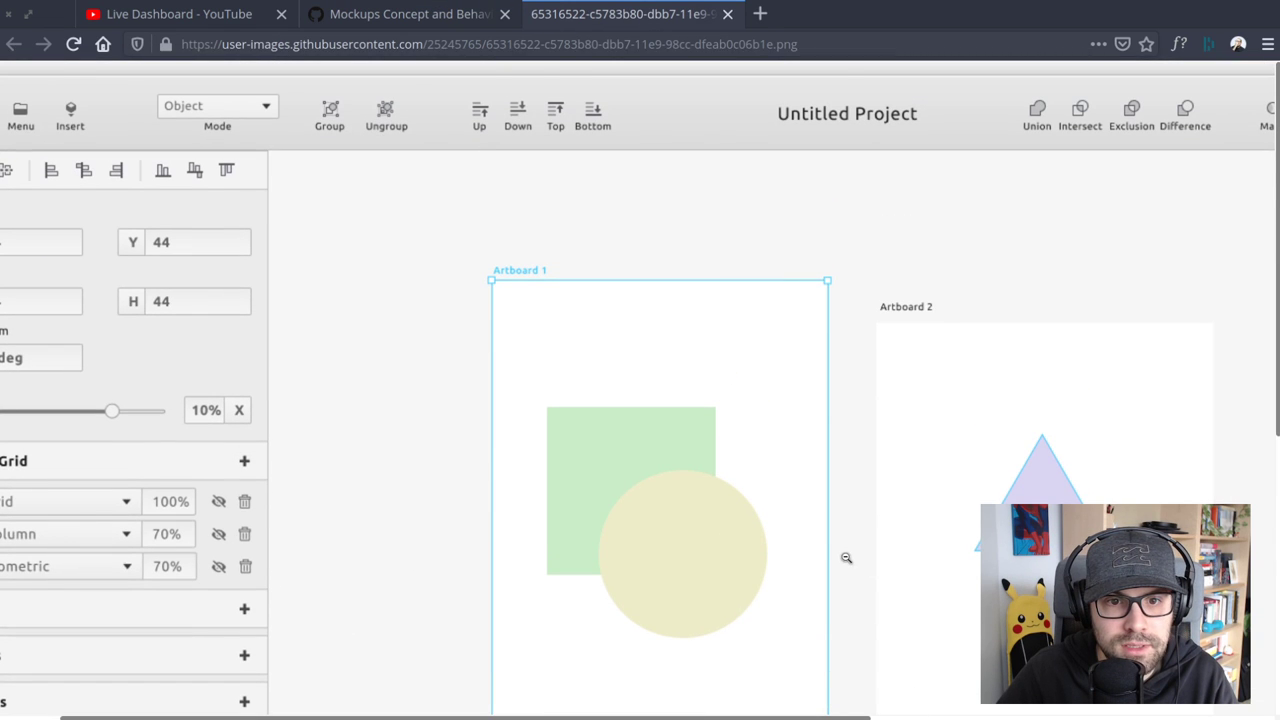
scroll(846, 557, "down", 3)
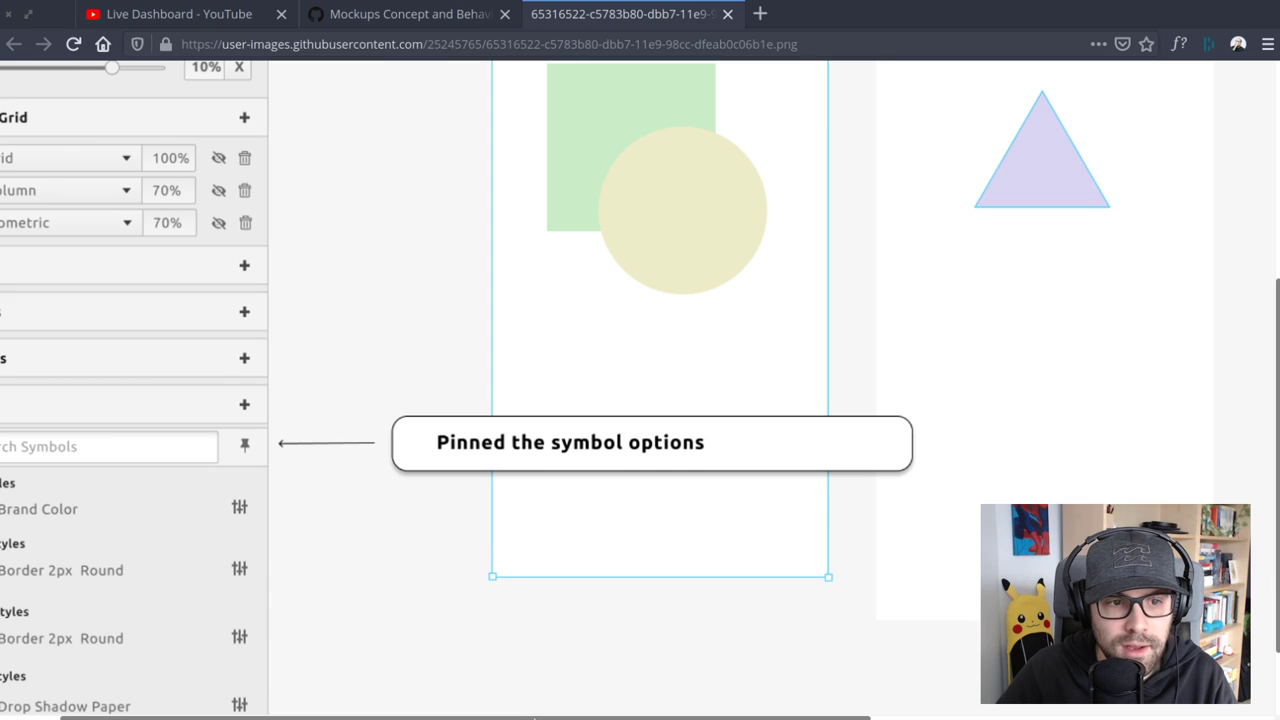
scroll(535, 700, "left", 2)
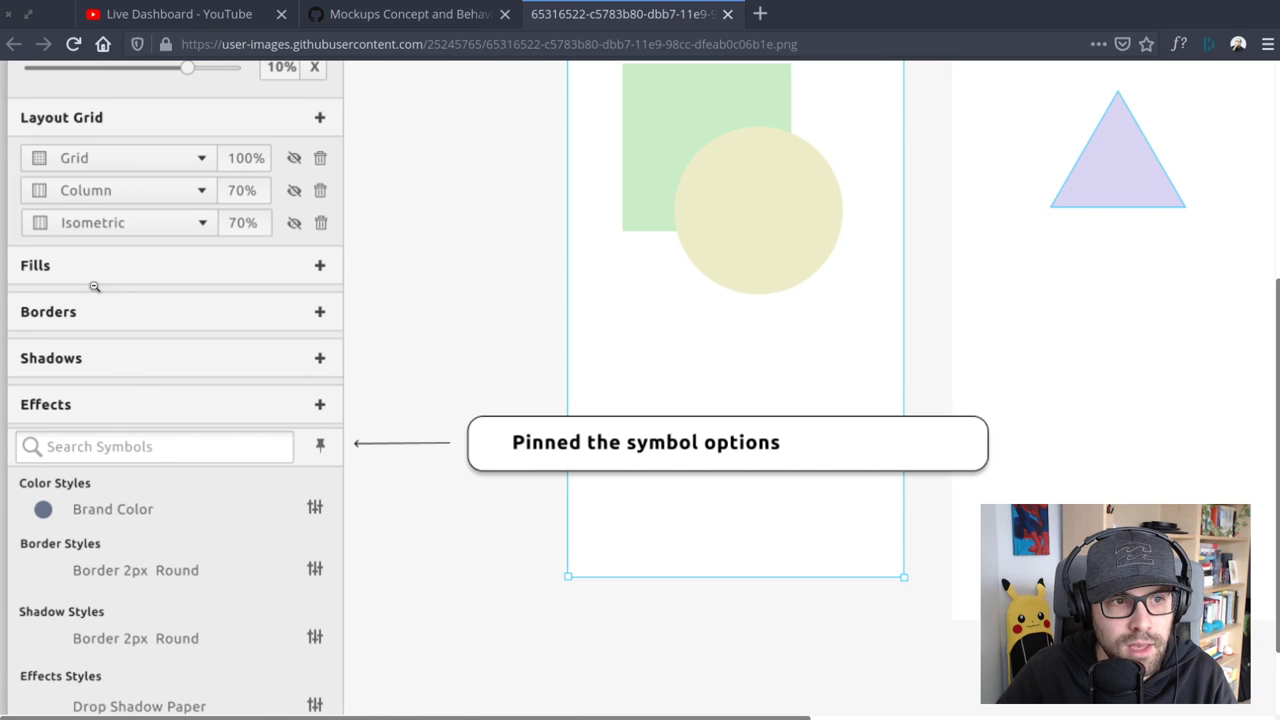
scroll(157, 574, "down", 2)
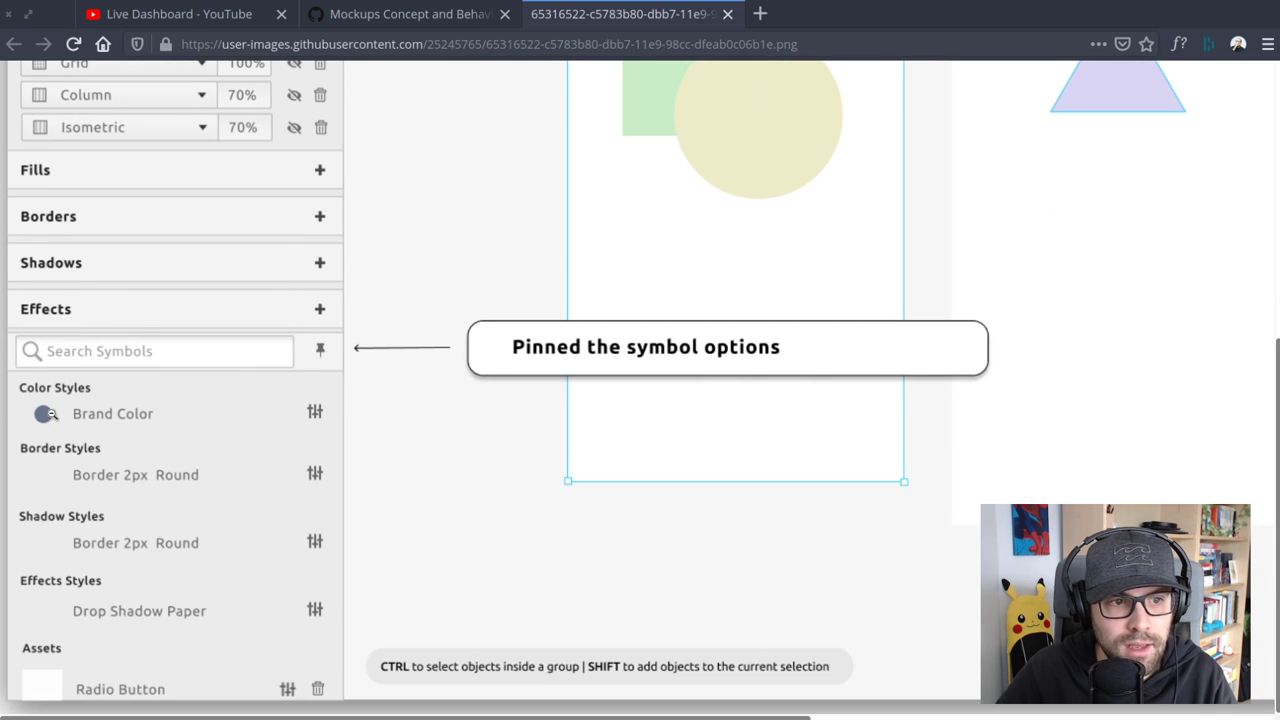
left_click(430, 382)
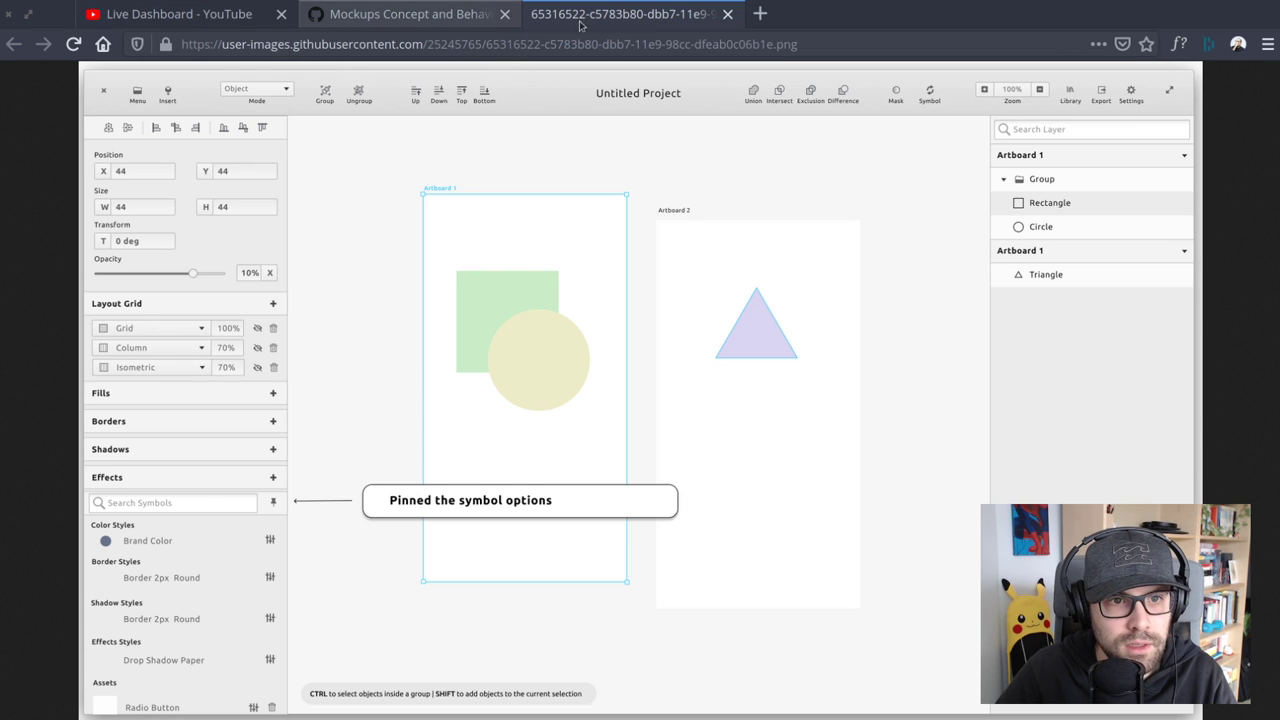
left_click(730, 14)
Go back over the issue's mockups to review the numbered steps under "Mockups design Creating a symbol"
scroll(995, 450, "down", 4)
scroll(998, 453, "up", 6)
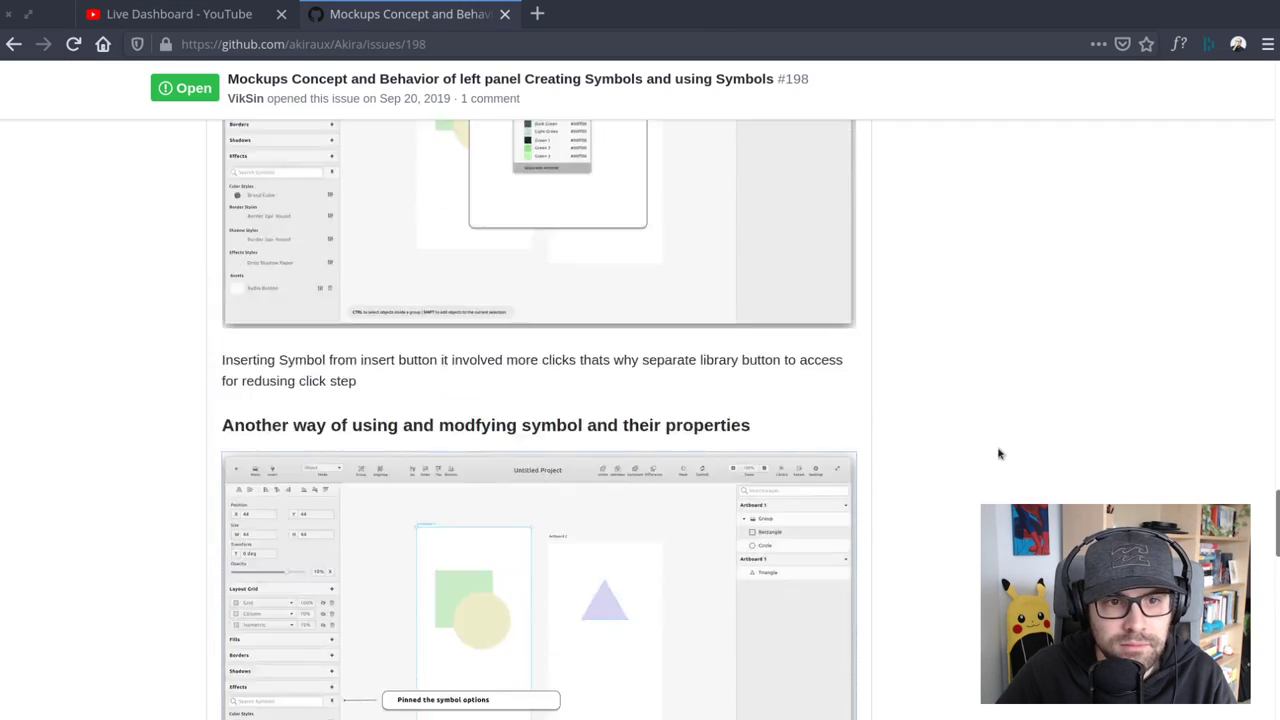
scroll(998, 453, "up", 2)
scroll(871, 363, "up", 3)
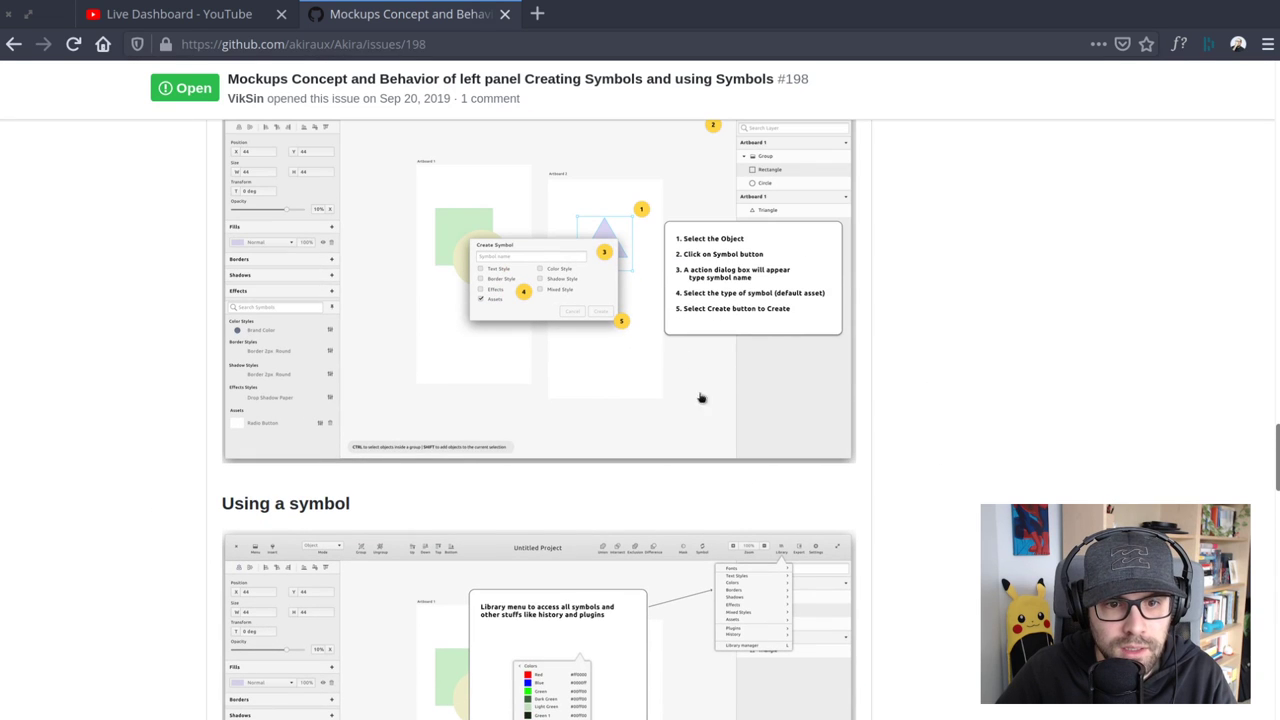
scroll(929, 308, "up", 2)
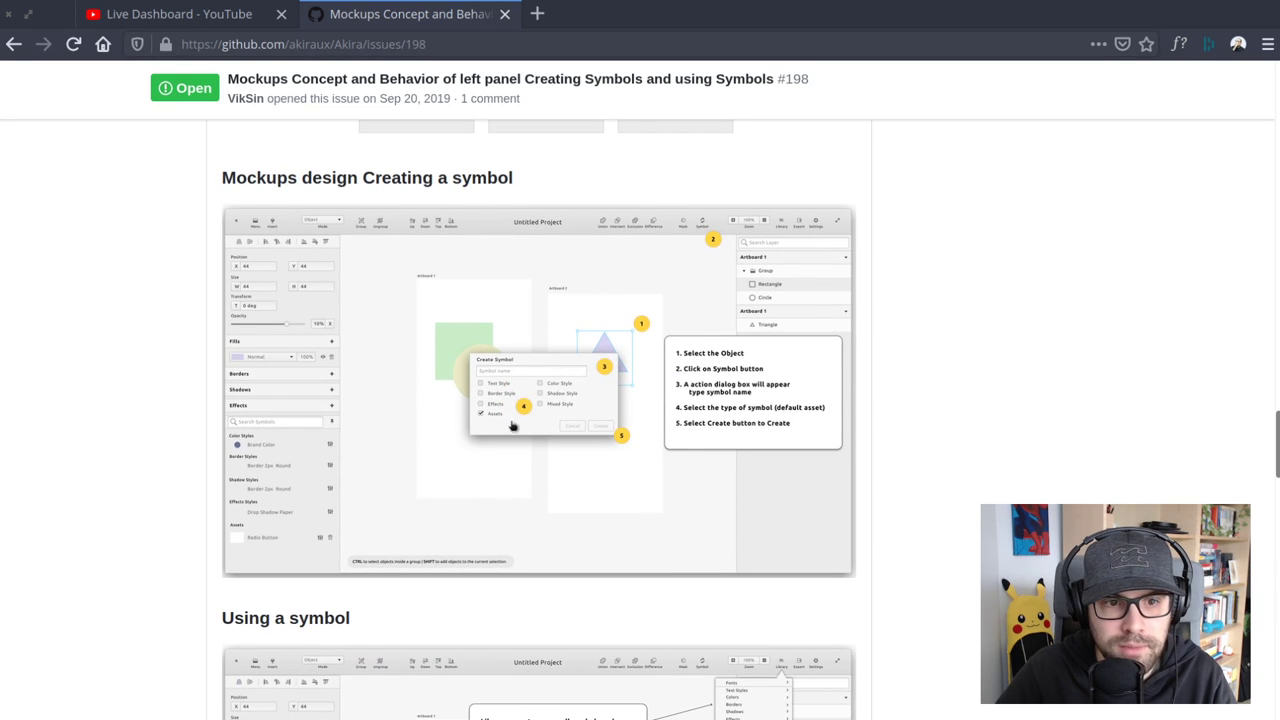
Inspect the Library menu in the full-size "Using a symbol" mockup, then close it and return to the start of the issue
scroll(515, 391, "down", 5)
left_click(780, 484)
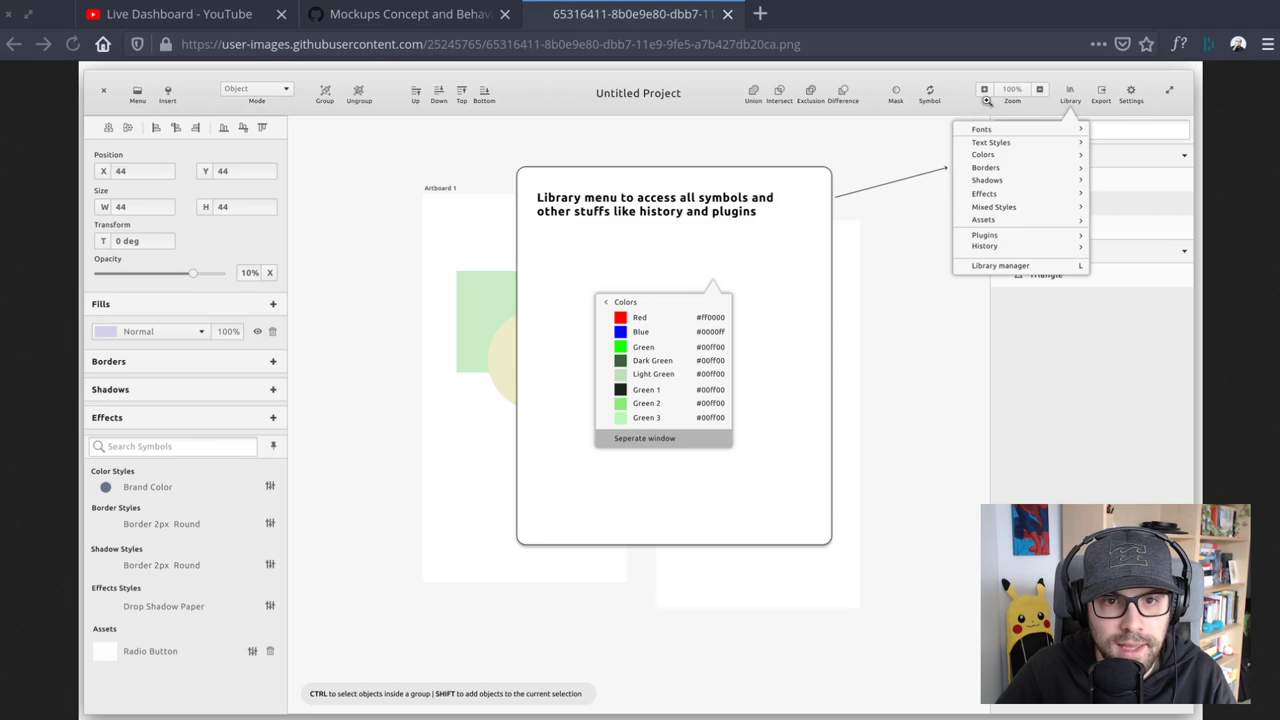
left_click(1110, 114)
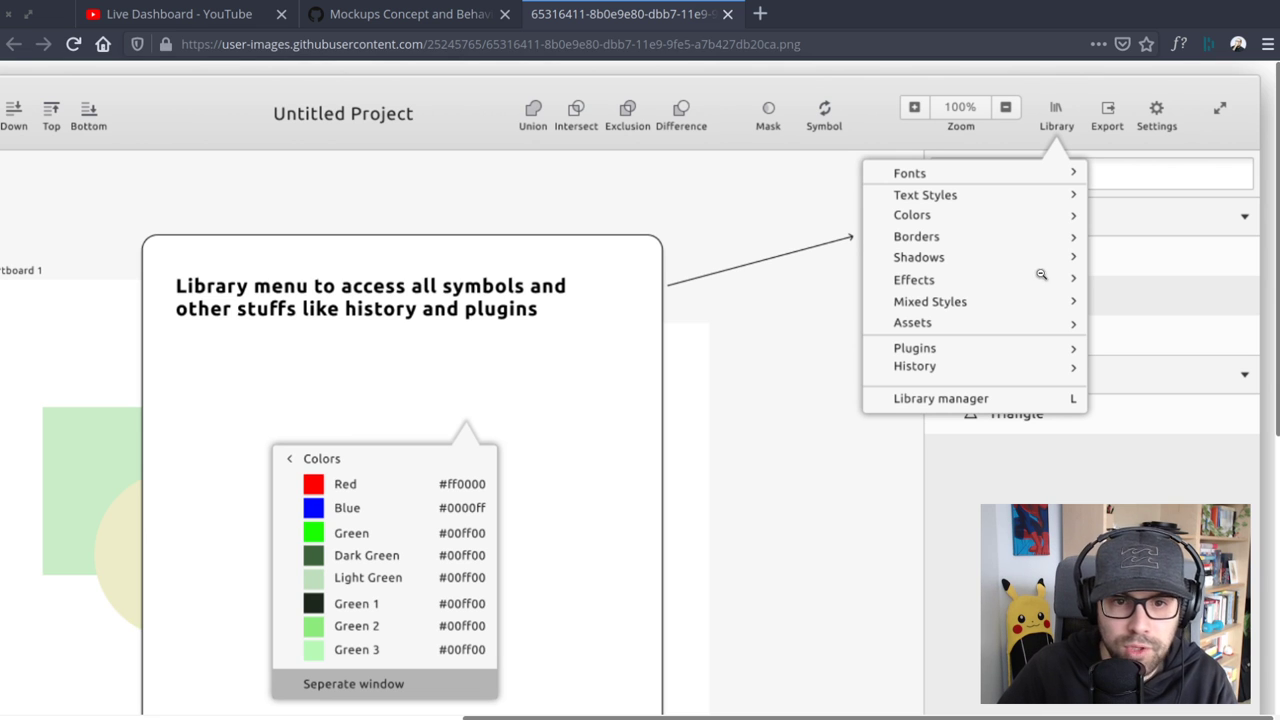
left_click(1064, 233)
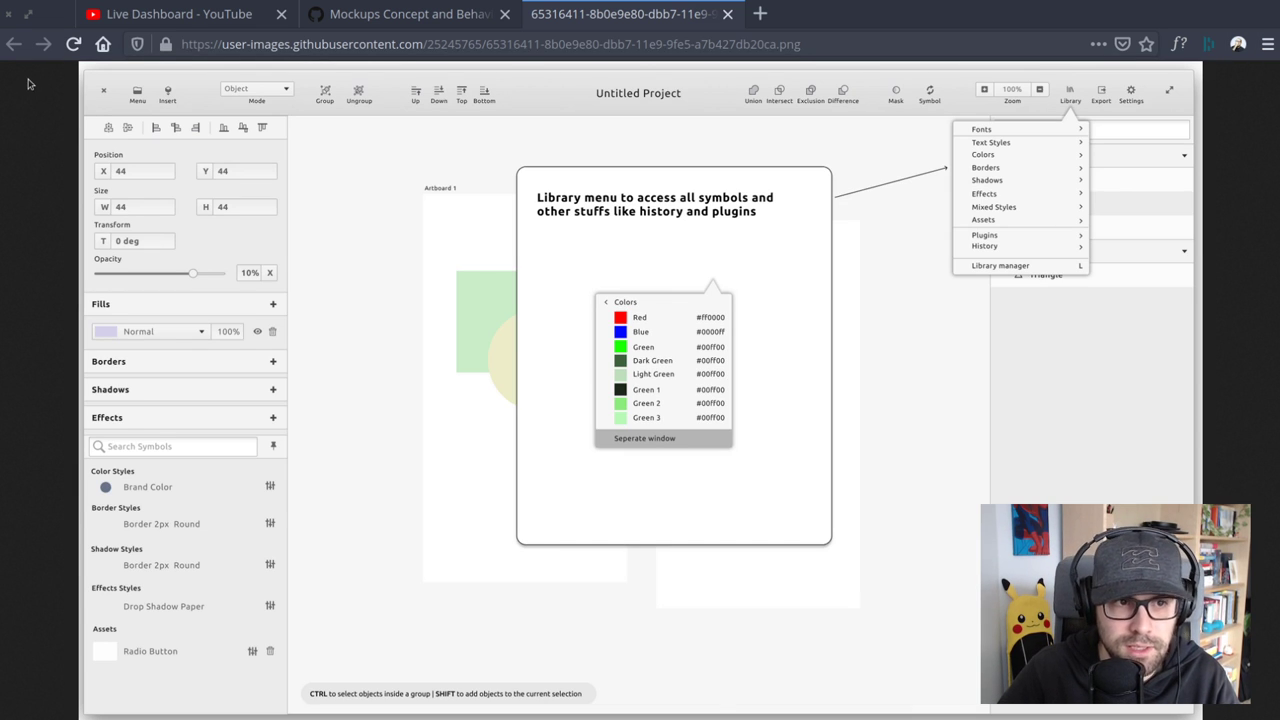
left_click(727, 14)
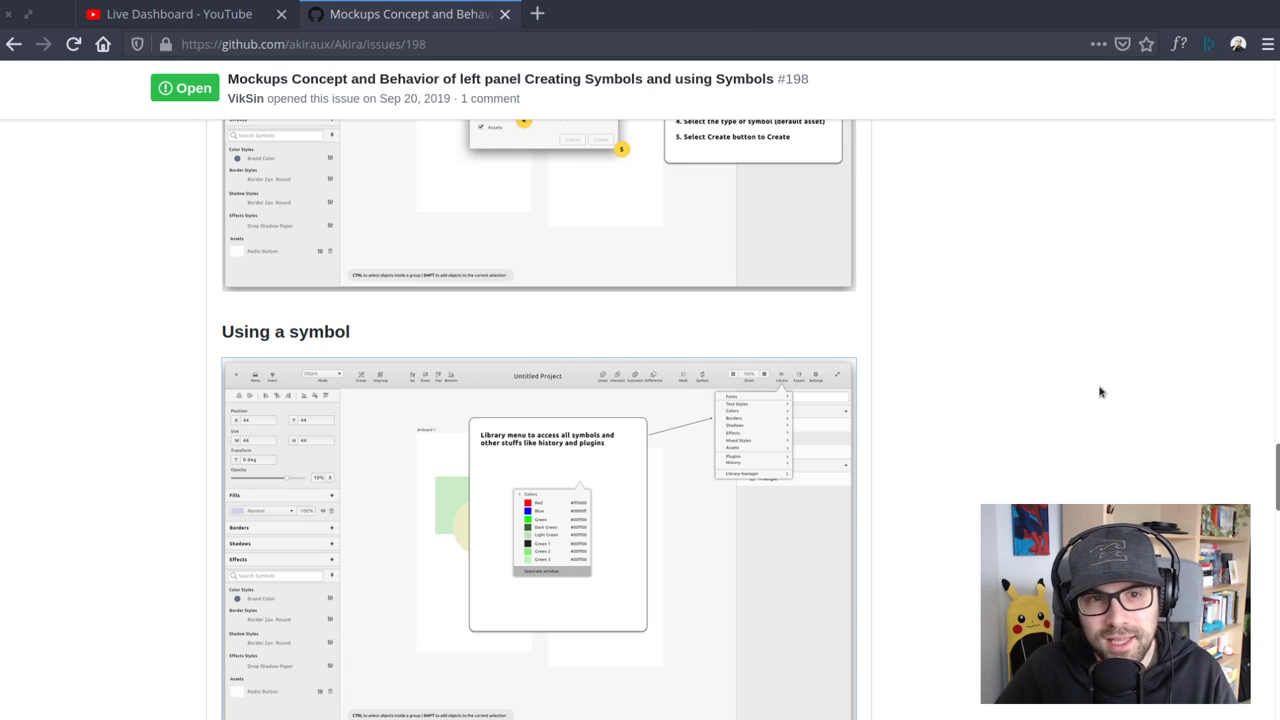
scroll(1230, 372, "up", 3)
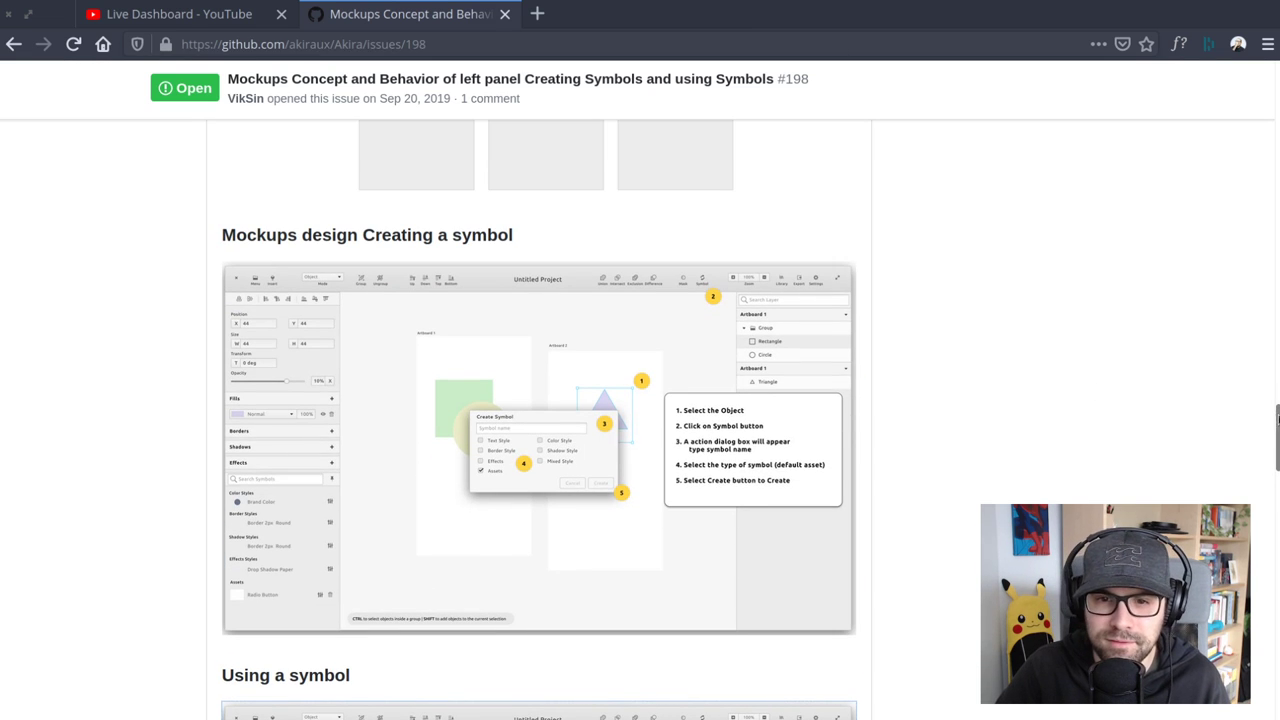
scroll(403, 349, "up", 10)
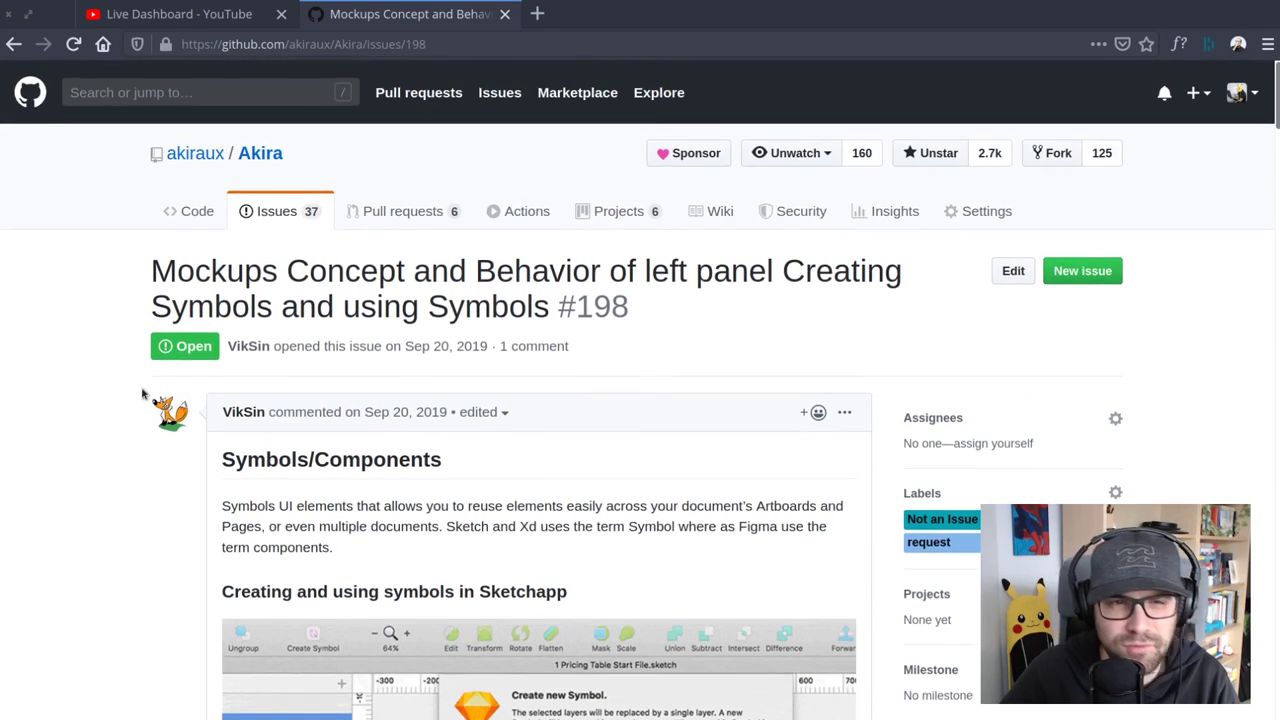